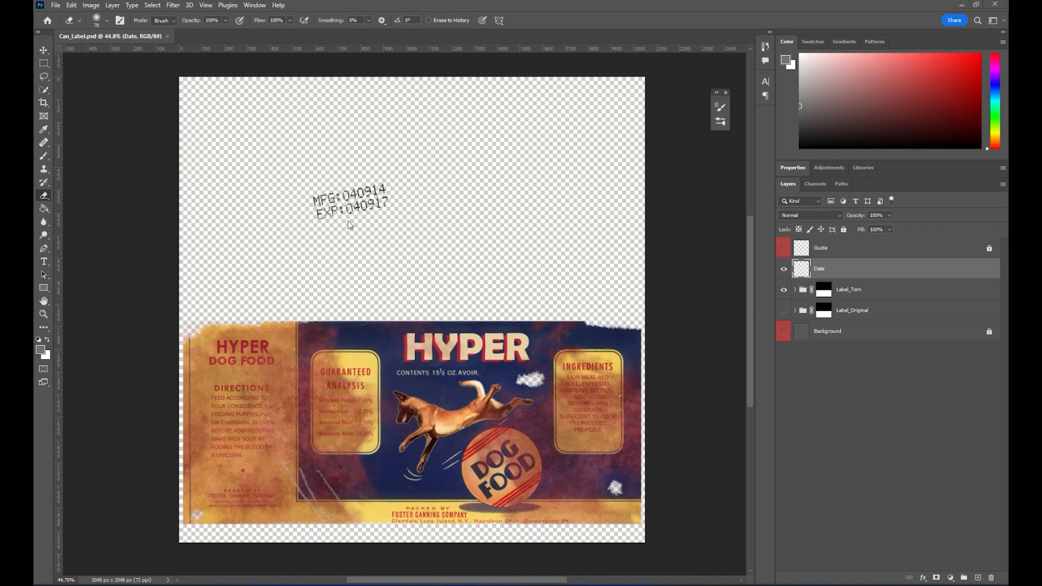
- Preview the can label with the Guide and Background layers shown, and hide both layers again
click(784, 331)
click(784, 248)
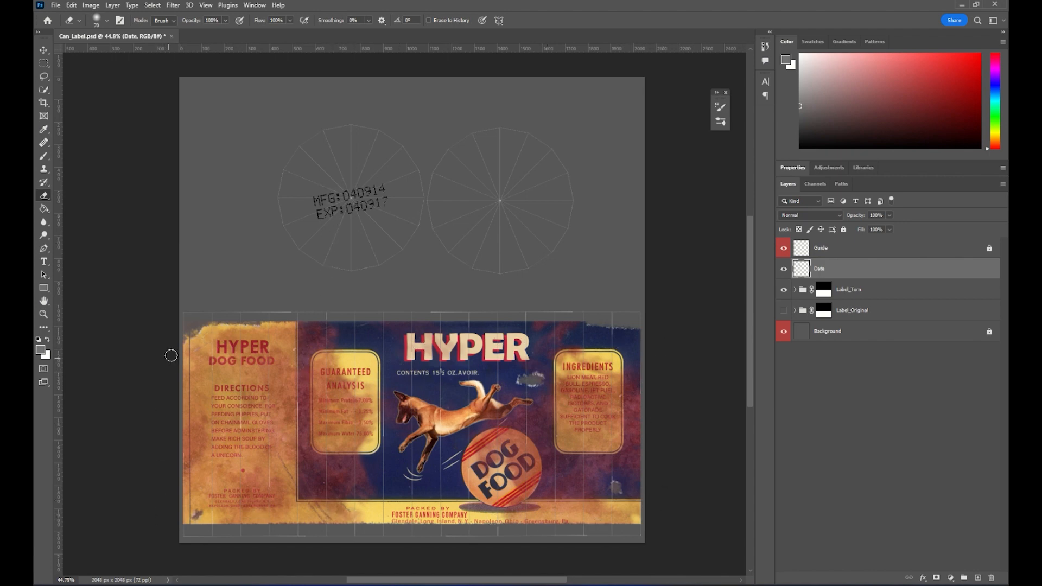
click(784, 249)
click(783, 332)
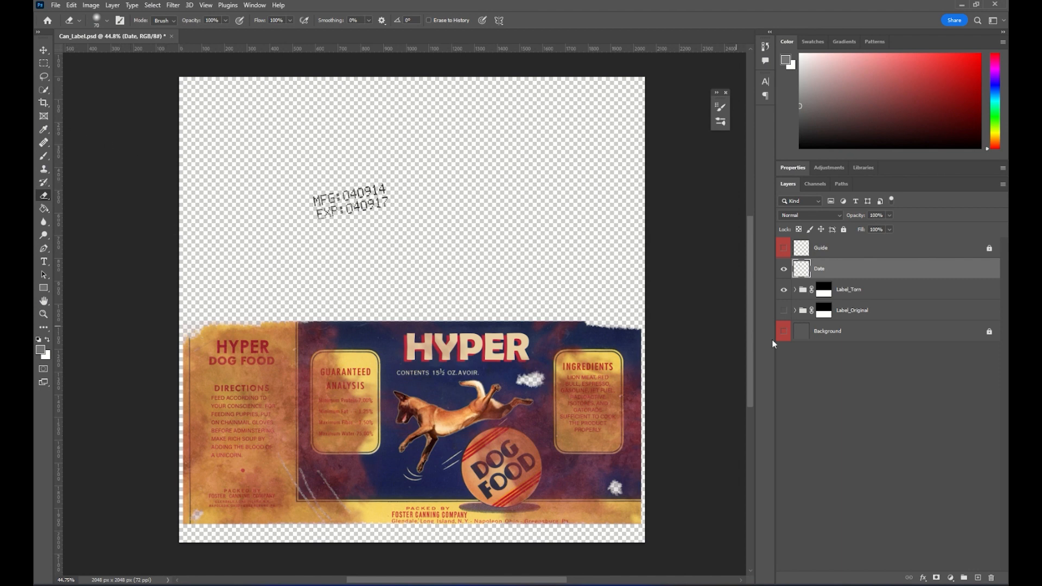
click(784, 248)
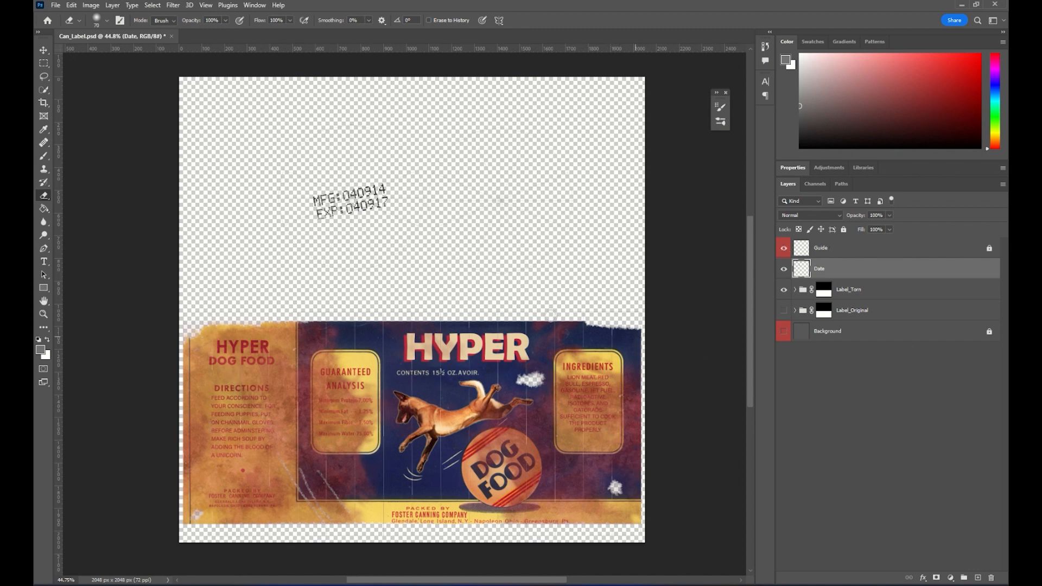
click(784, 249)
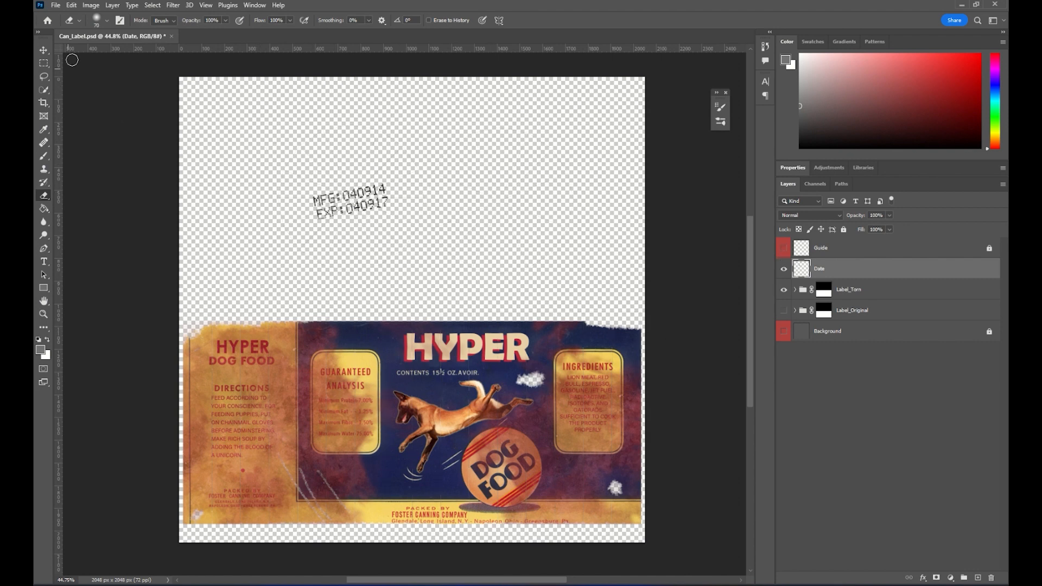
- Start a quick PNG export of the label and name the file Can_Label_Color
click(54, 5)
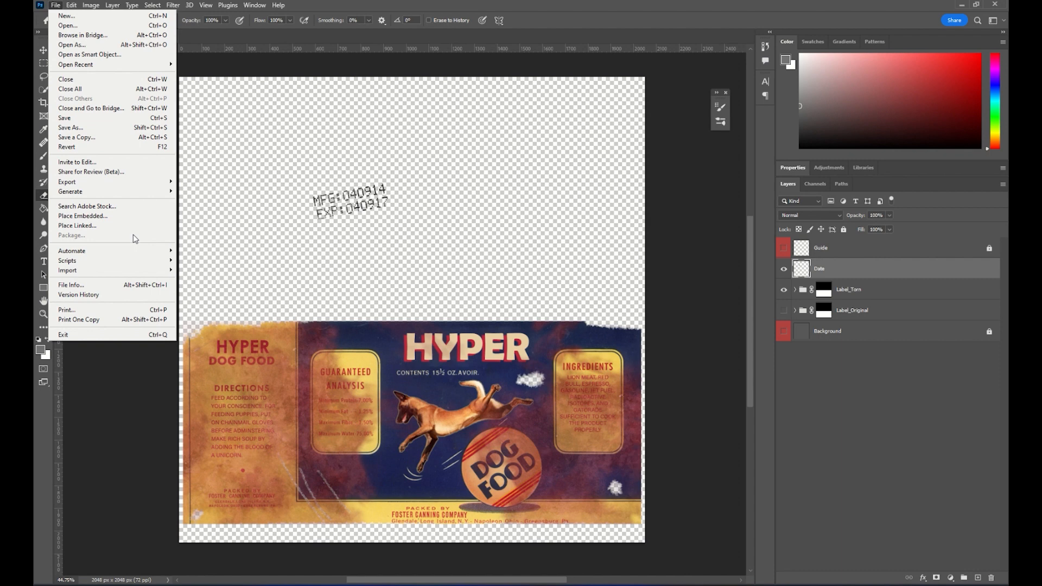
mouse_move(153, 184)
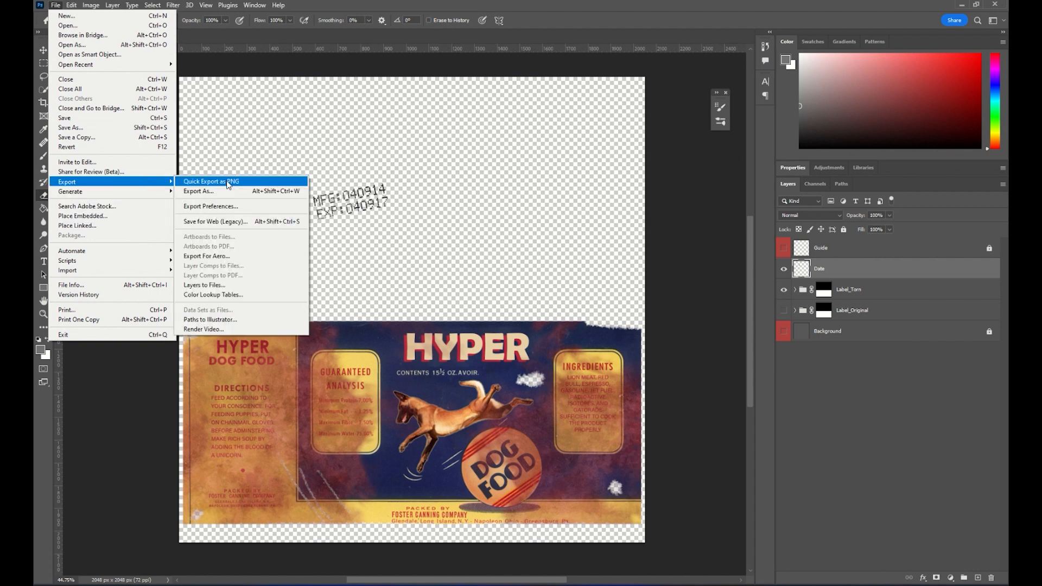
click(227, 183)
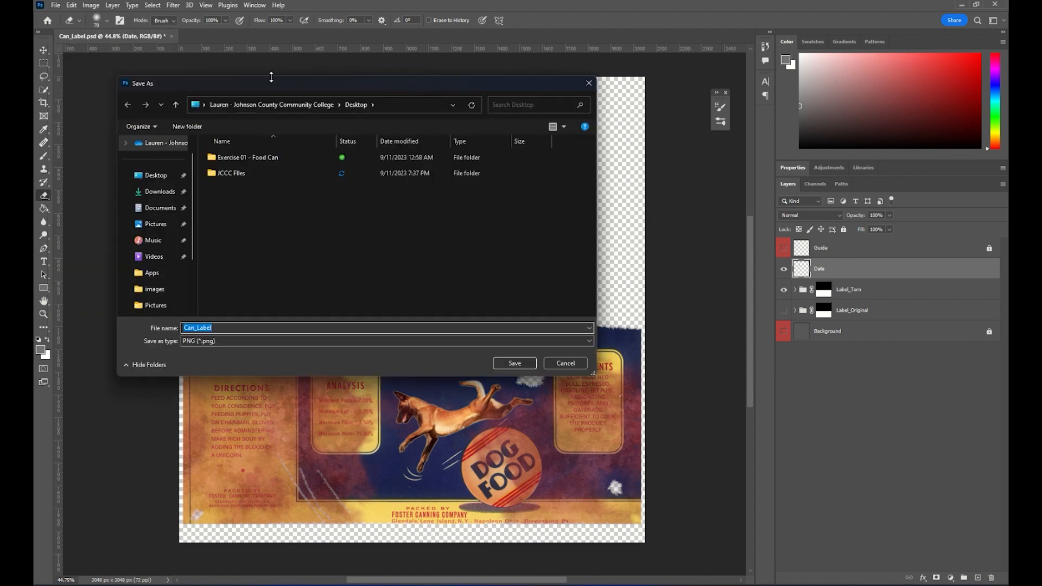
drag(271, 78, 428, 198)
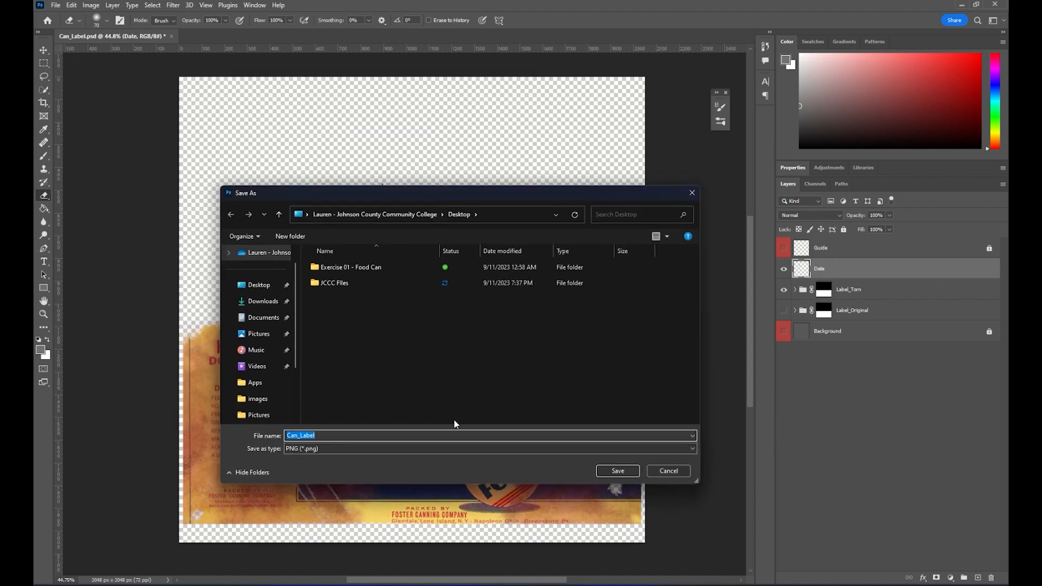
click(326, 436)
text(_Color)
- Browse the Exercise 01 - Food Can folder and select its images and sourceimages subfolders as possible save locations
double_click(363, 267)
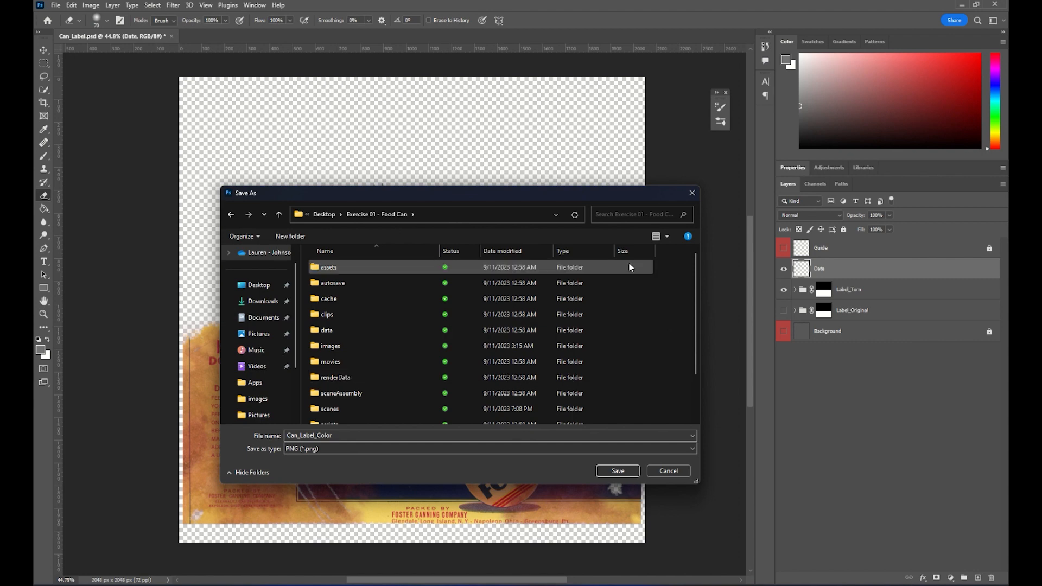
drag(560, 192, 515, 106)
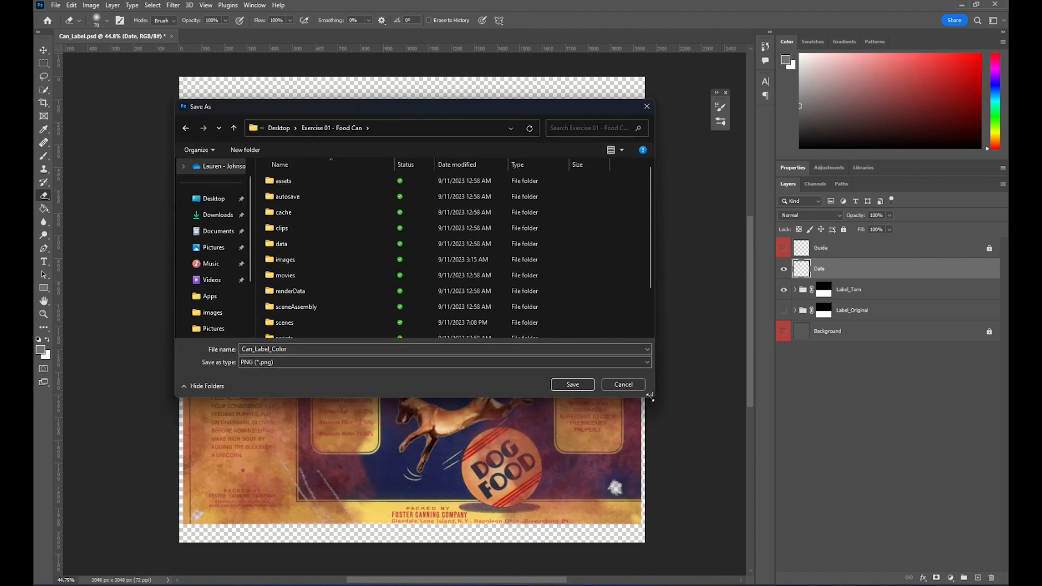
drag(650, 397, 728, 496)
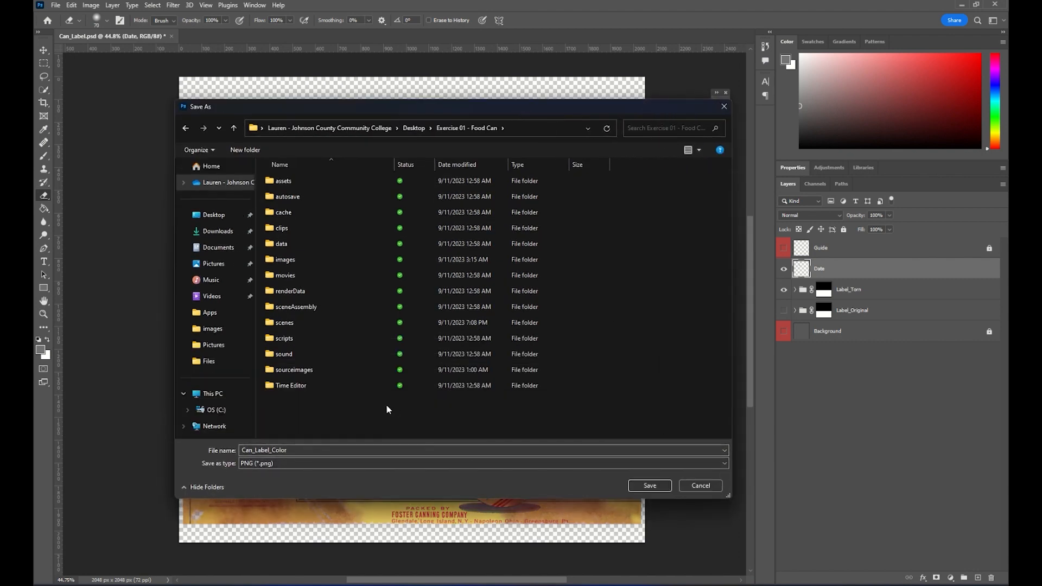
click(287, 260)
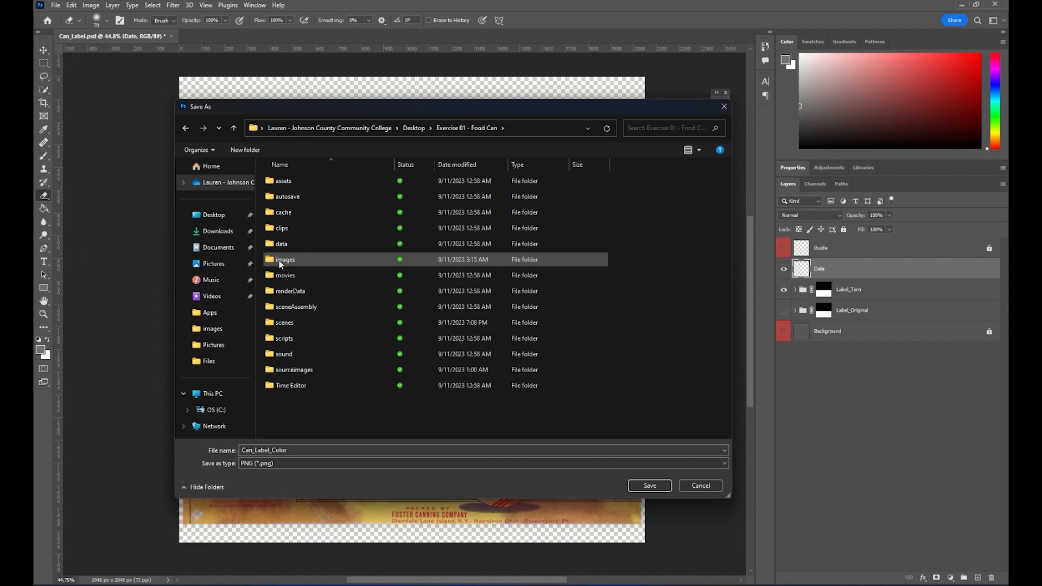
click(305, 373)
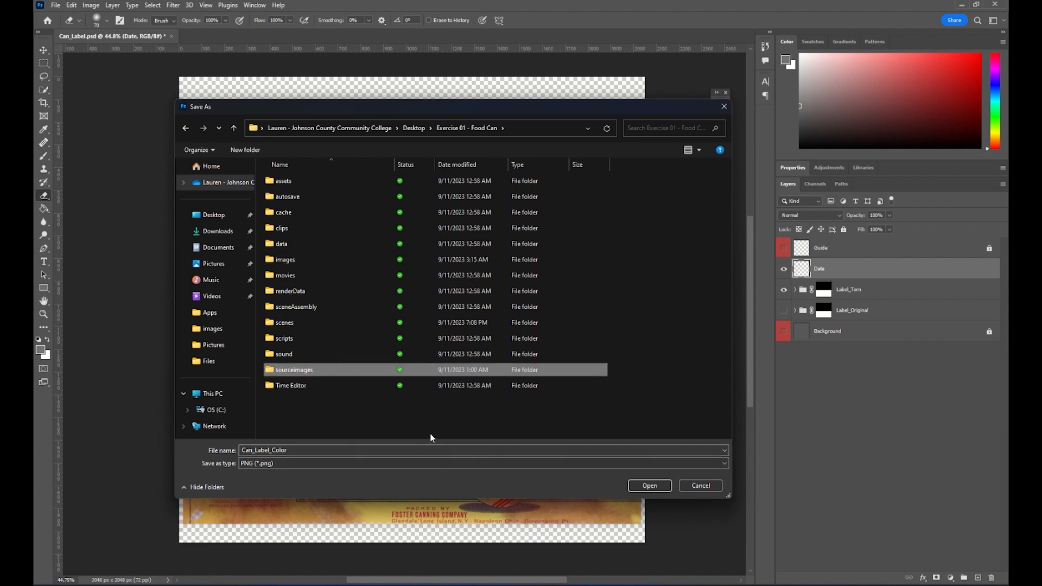
click(338, 261)
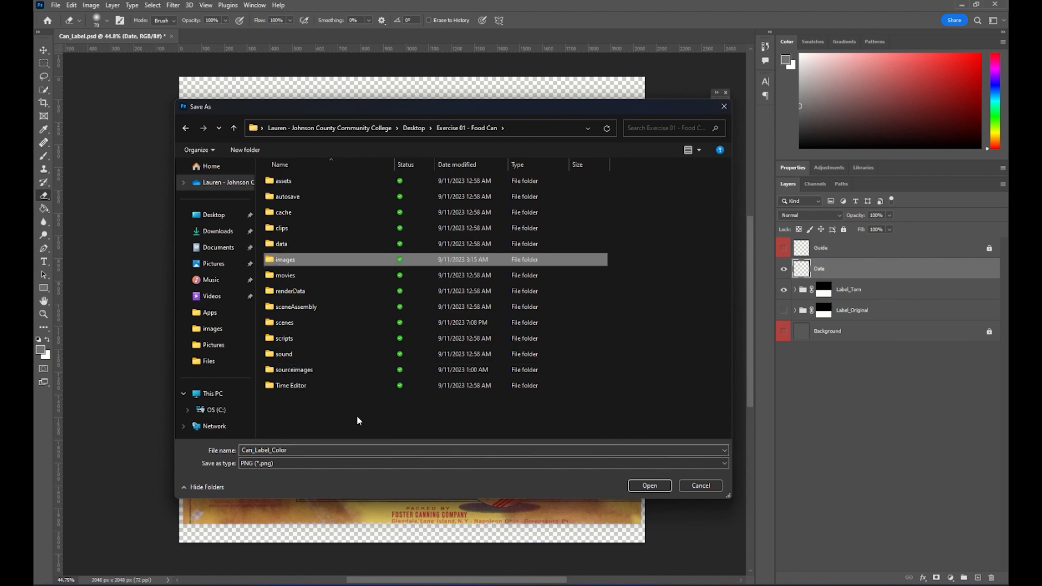
click(307, 371)
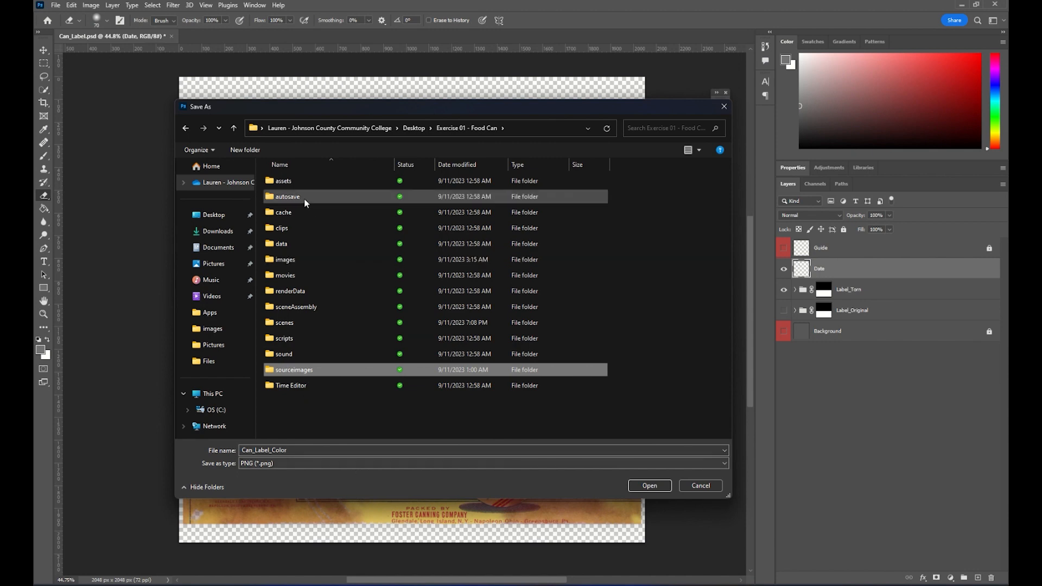
- Save the Can_Label_Color PNG to the Desktop
click(185, 128)
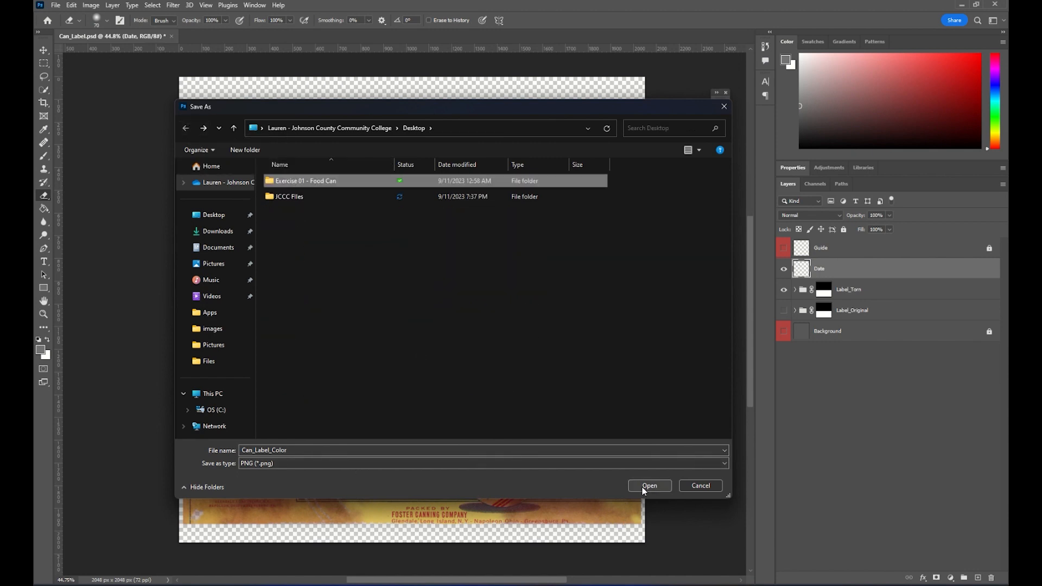
click(646, 487)
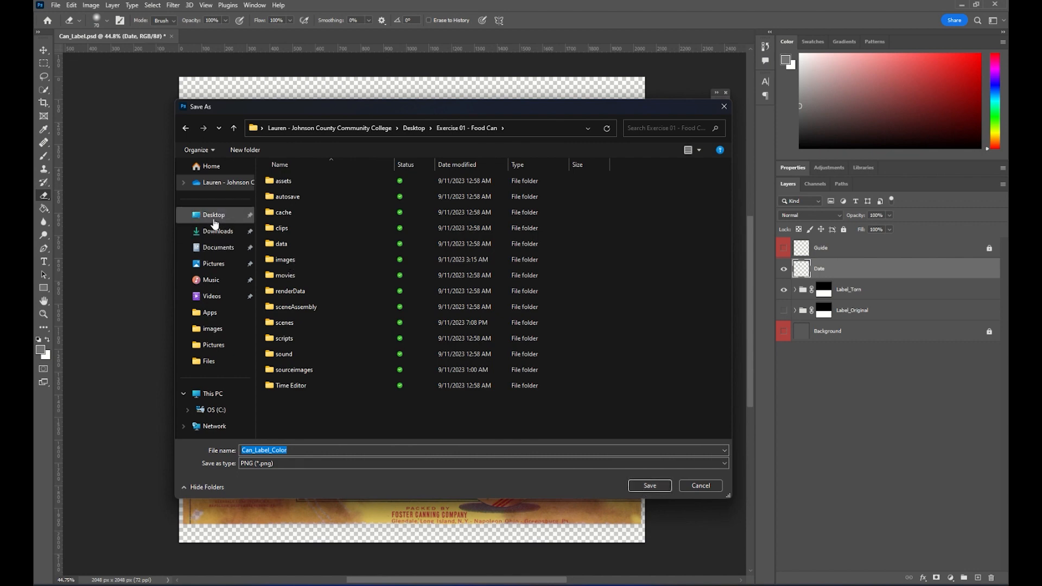
click(214, 220)
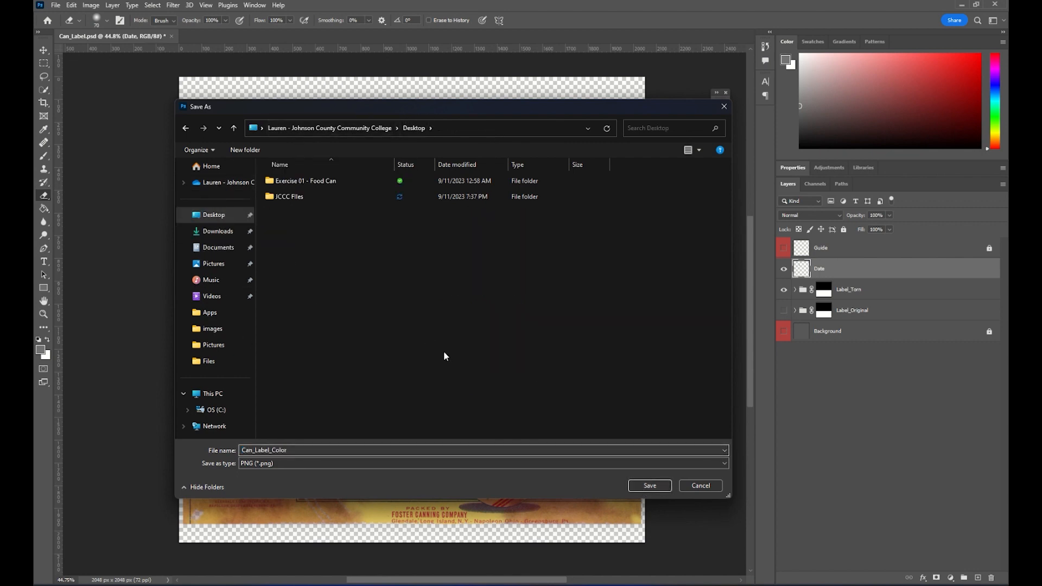
click(663, 488)
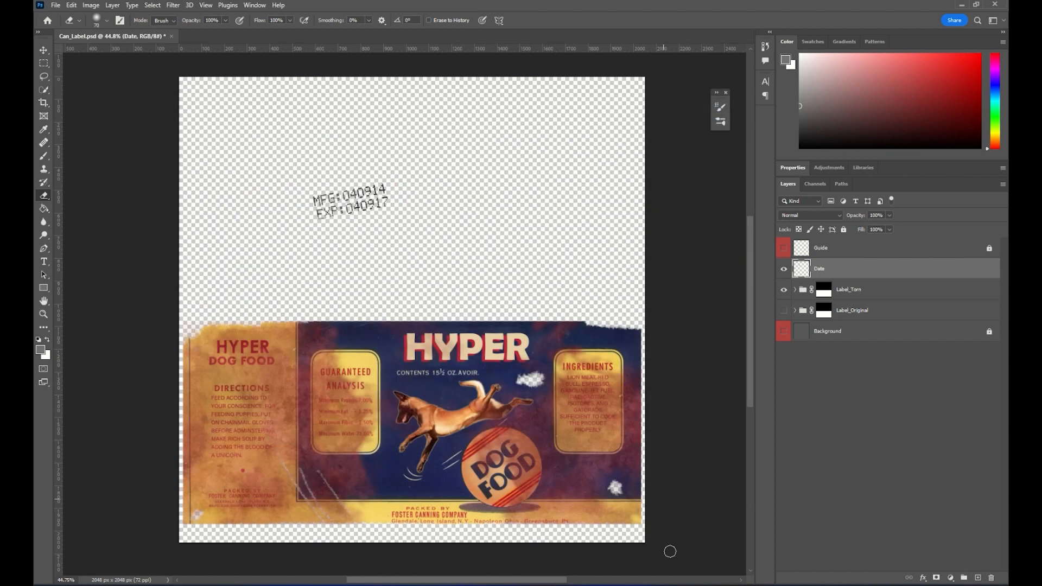
- Switch to Adobe Substance 3D Painter and dismiss its home screen
click(962, 4)
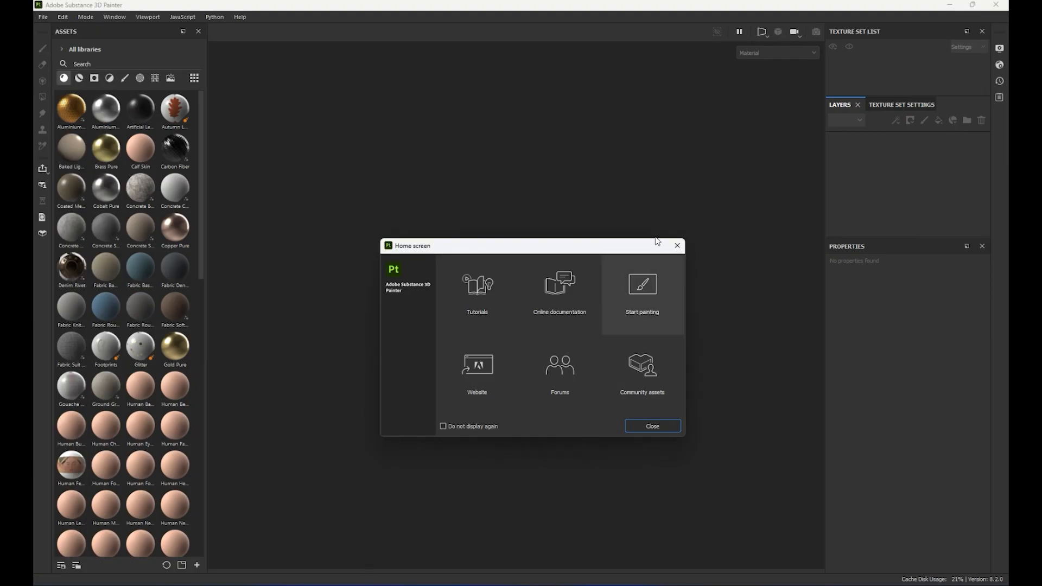
drag(454, 249, 401, 176)
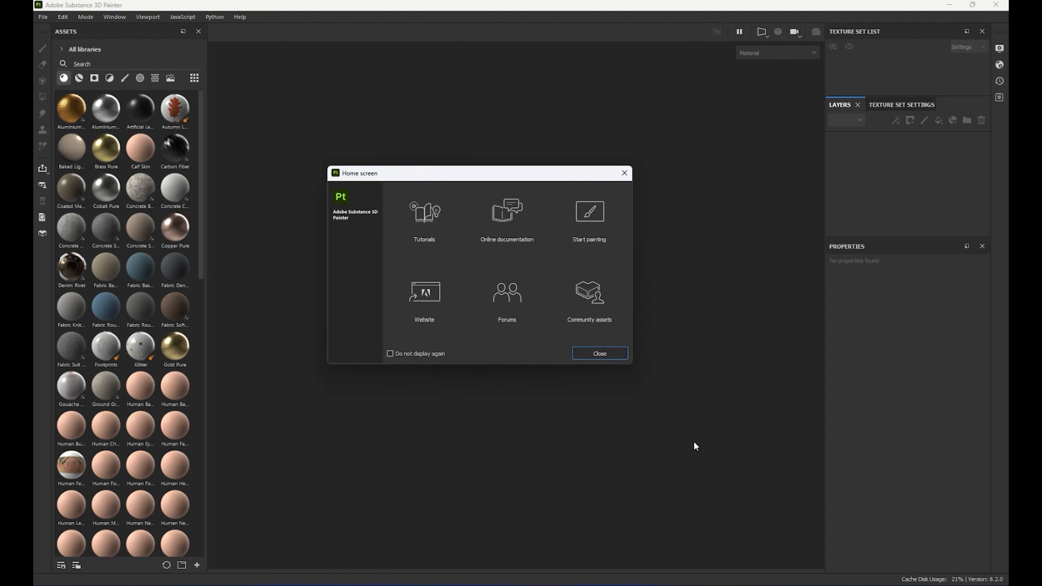
click(594, 356)
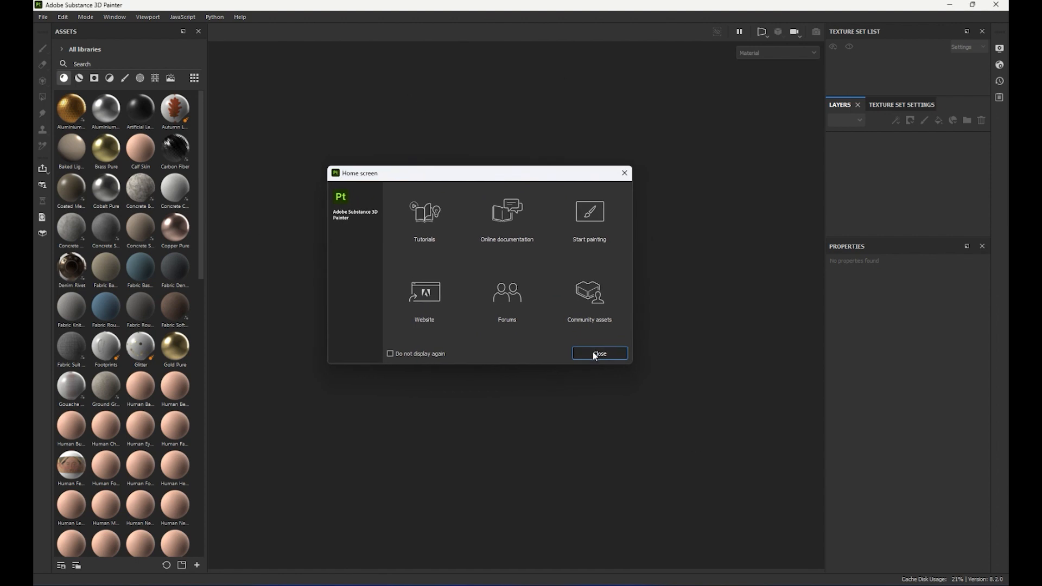
- Check the exported PNG and the Can_Label Photoshop file on the desktop, and return to Substance 3D Painter
click(947, 6)
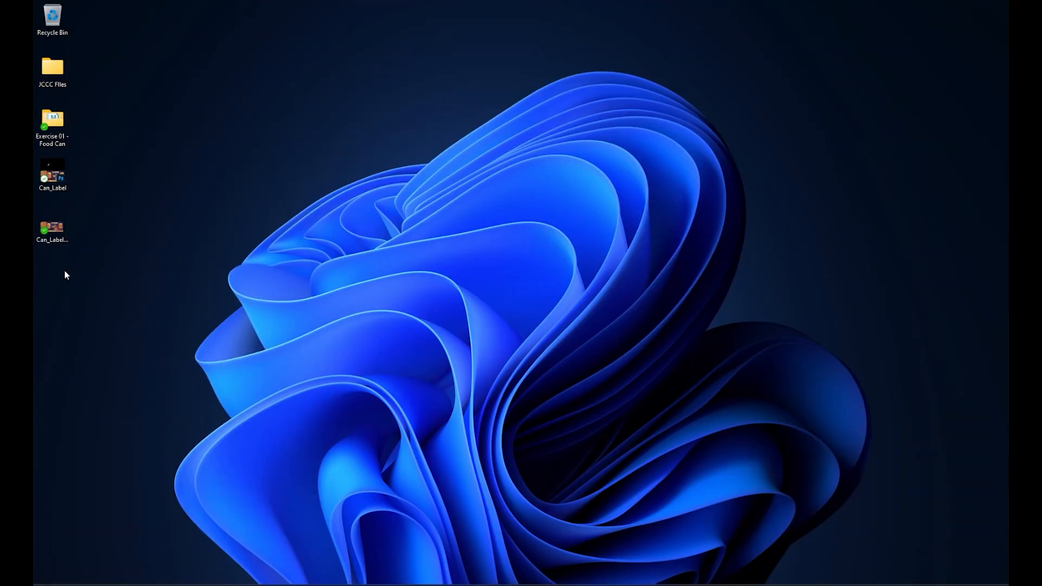
click(50, 231)
click(61, 181)
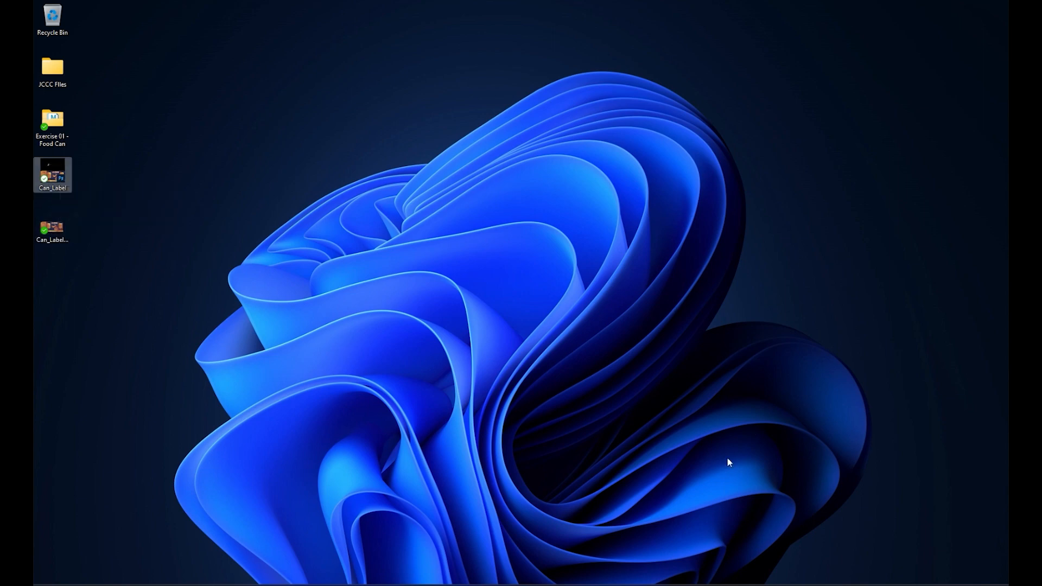
click(559, 585)
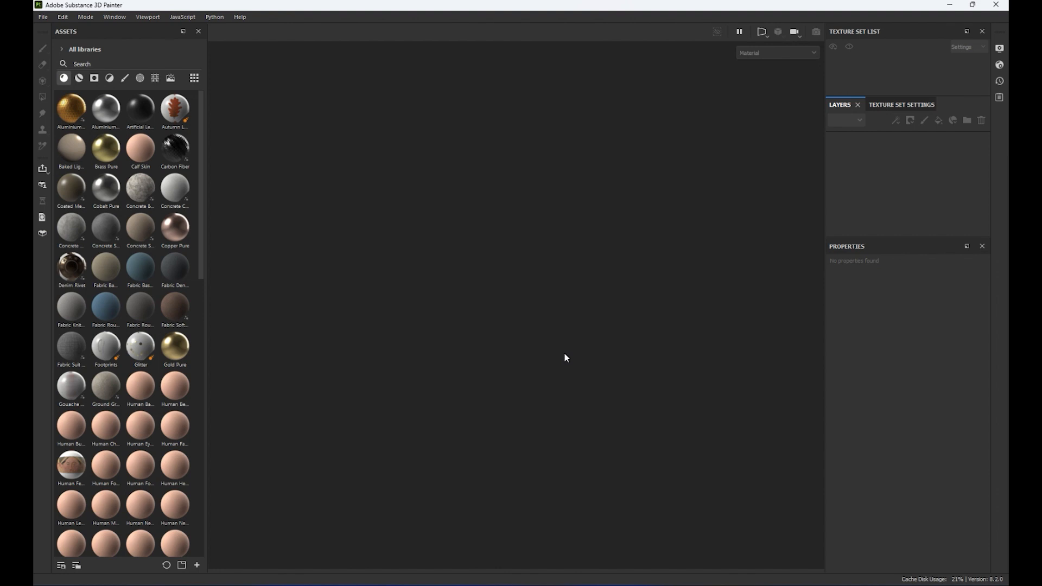
- Begin a new project using the ASM - PBR Metallic Roughness (starter_assets) template
click(43, 17)
click(46, 33)
drag(489, 145, 449, 144)
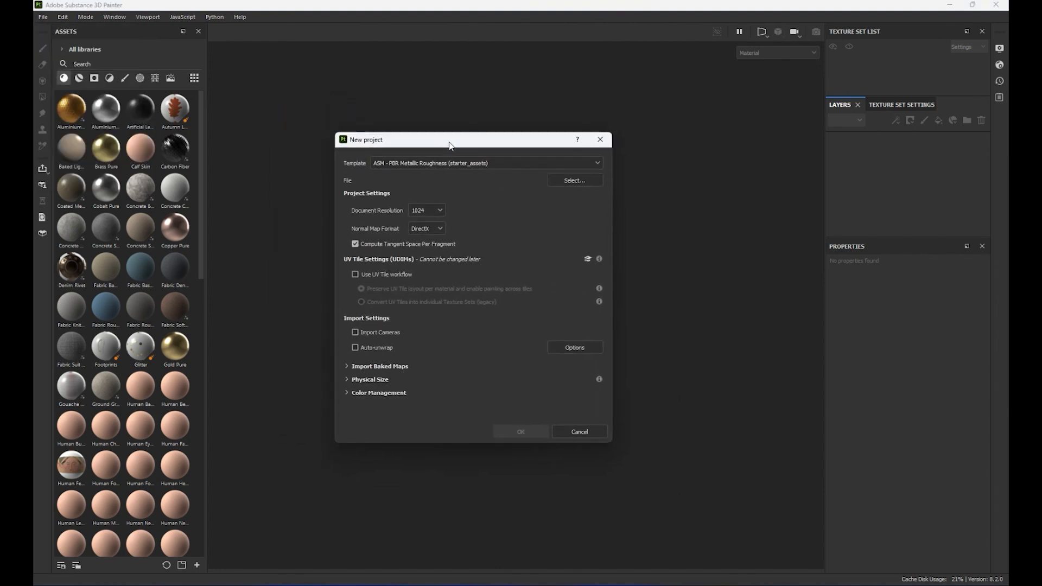
click(597, 159)
click(429, 173)
click(442, 162)
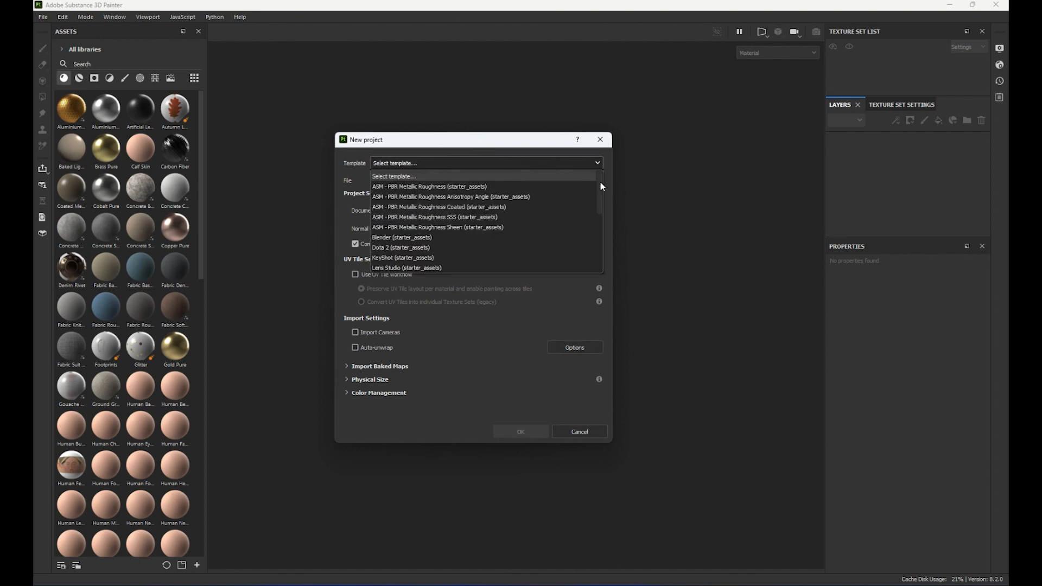
mouse_move(601, 187)
mouse_down()
mouse_move(605, 245)
mouse_move(600, 167)
mouse_up()
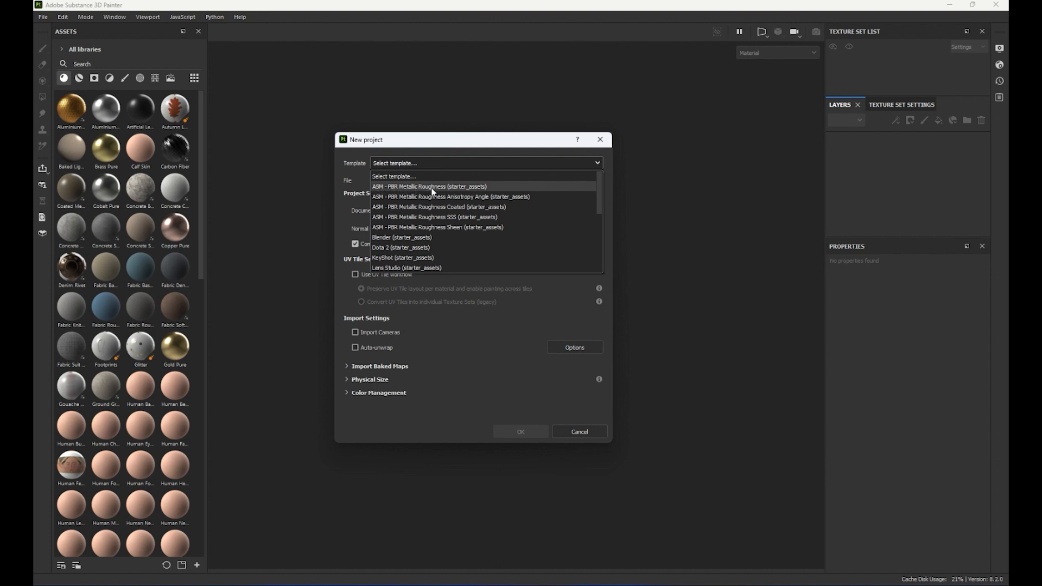
click(471, 187)
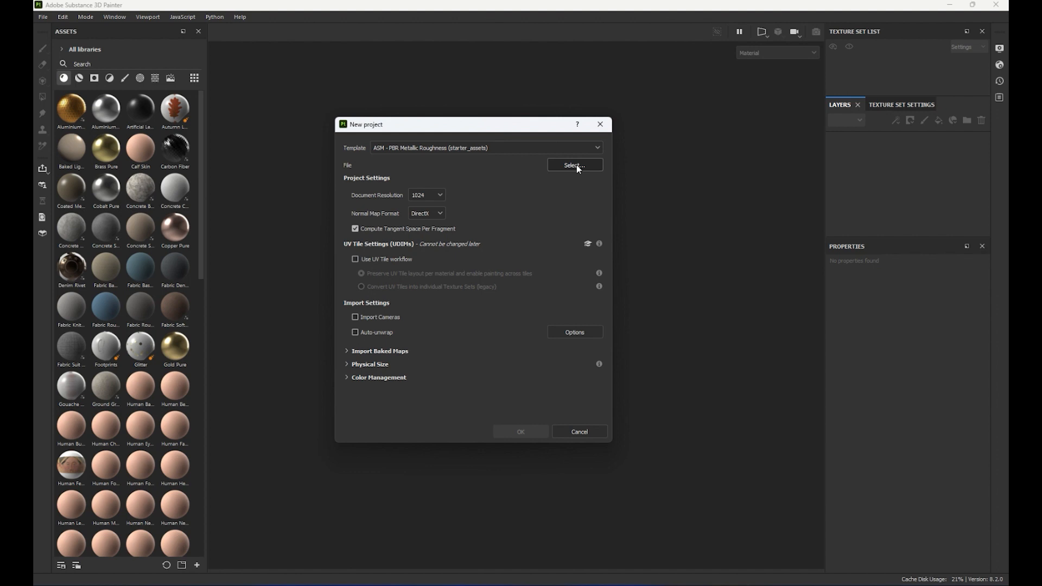
- Choose can_low.fbx from the Exercise 01 - Food Can scenes folder as the project's mesh
click(577, 165)
drag(591, 135, 571, 159)
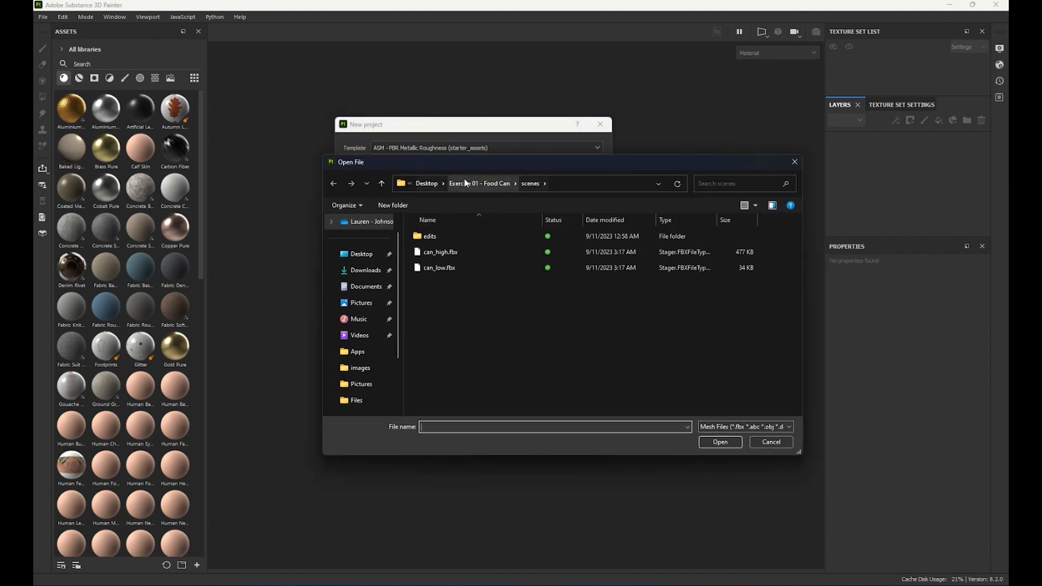
click(432, 268)
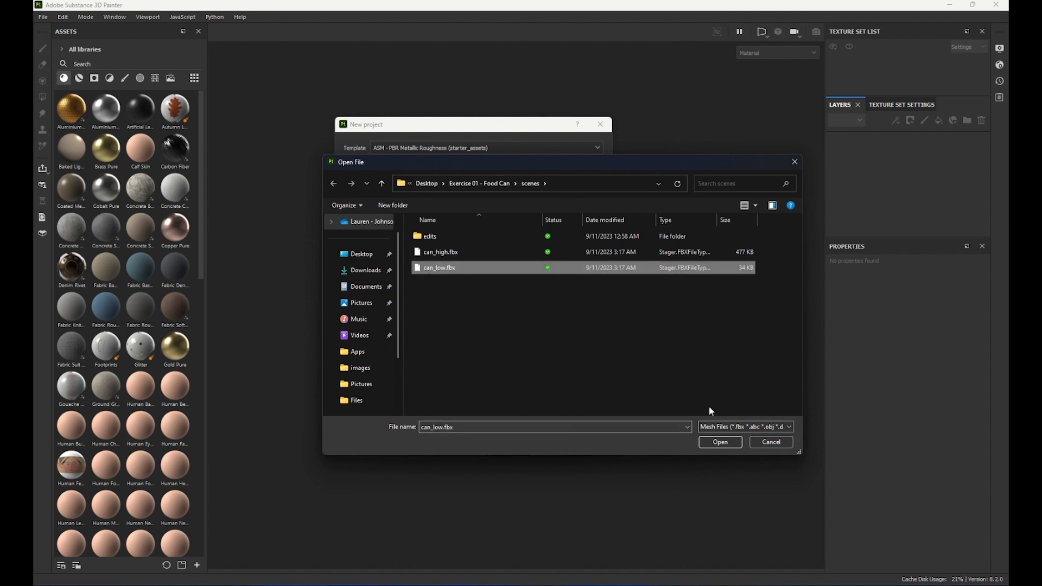
click(716, 442)
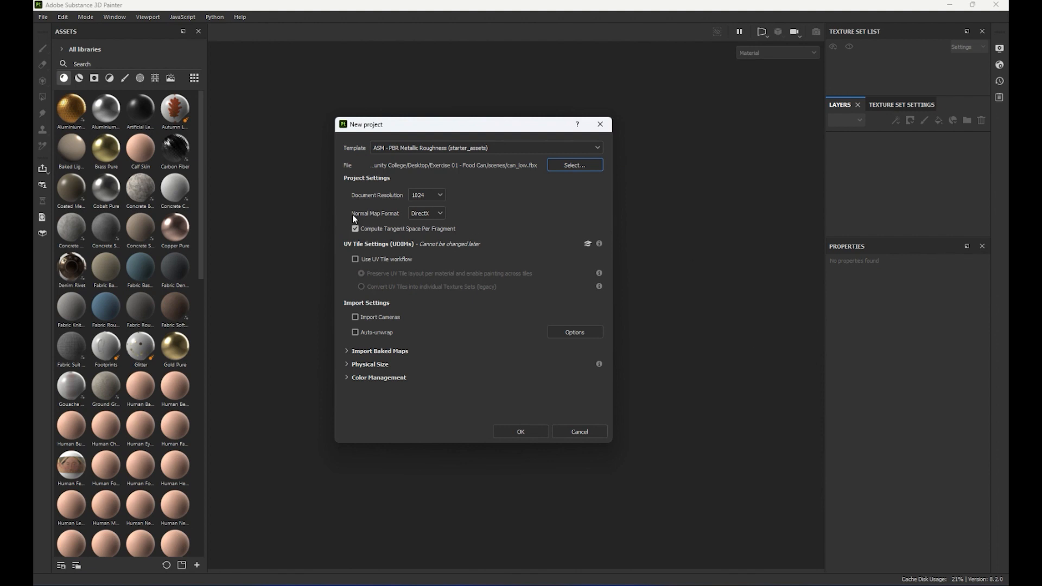
- Set the document resolution to 2048 and the normal map format to OpenGL, and create the project
click(428, 196)
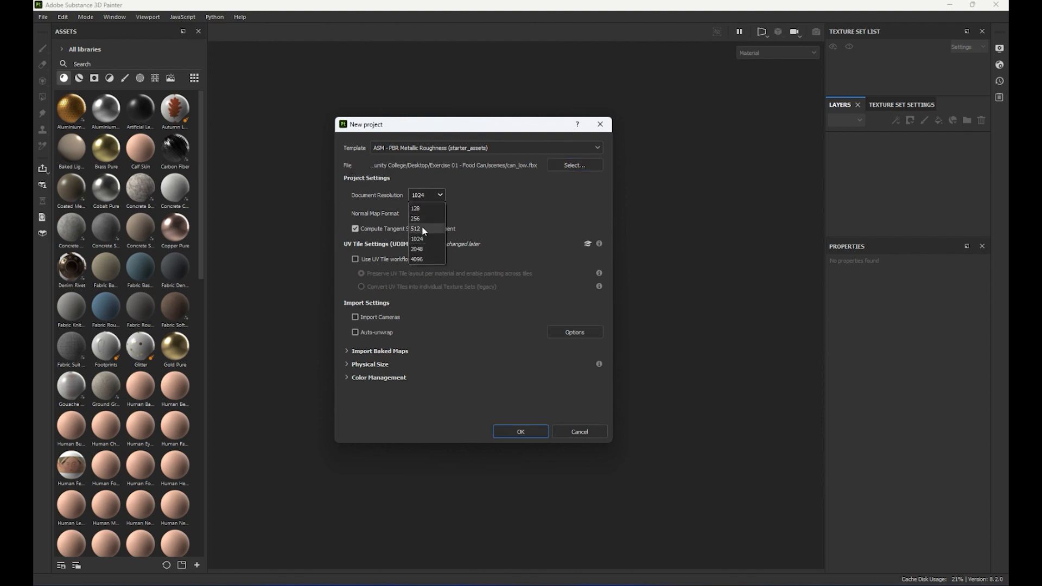
click(426, 250)
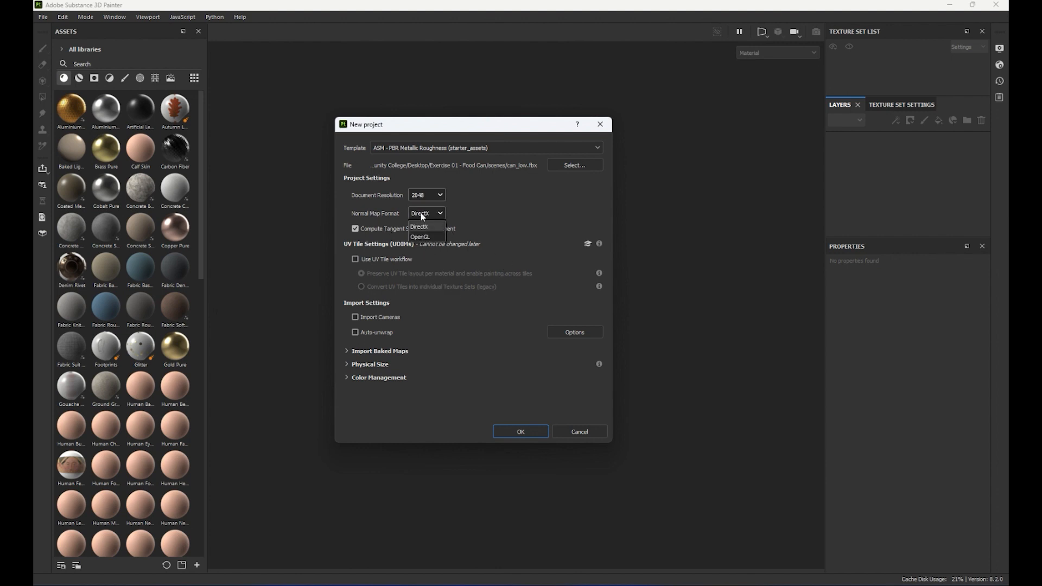
click(426, 236)
click(419, 214)
click(424, 238)
click(514, 436)
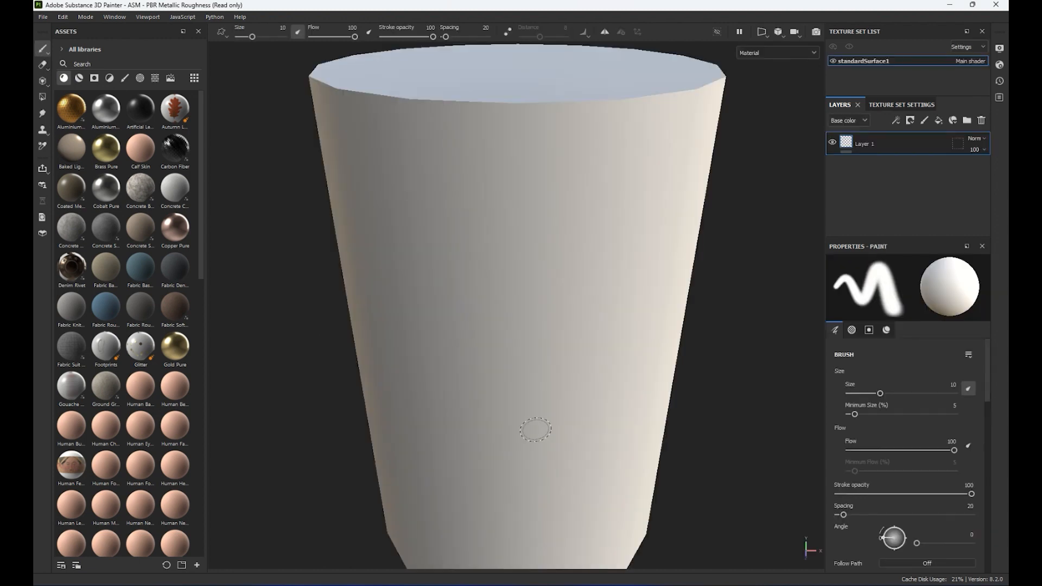
- Examine the low-poly can from several angles and distances in the 3D view
mouse_move(716, 393)
alt+right_down()
mouse_move(616, 403)
mouse_move(223, 376)
alt+right_up()
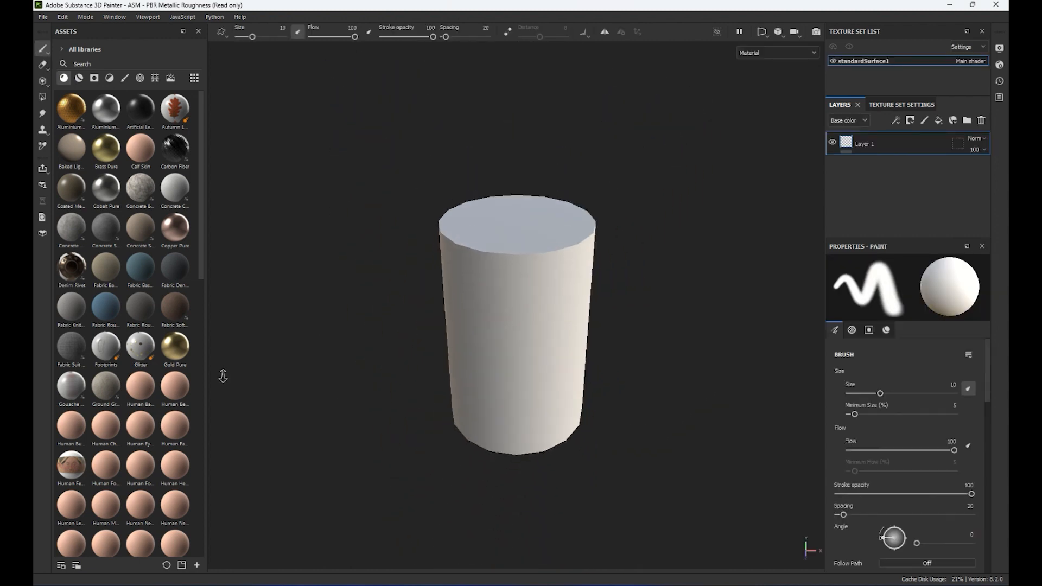
mouse_move(342, 365)
alt+middle_down()
mouse_move(331, 295)
mouse_move(333, 350)
alt+middle_up()
alt+drag(320, 358, 295, 356)
alt+right_drag(296, 356, 528, 366)
alt+middle_drag(528, 365, 516, 393)
alt+drag(516, 393, 496, 376)
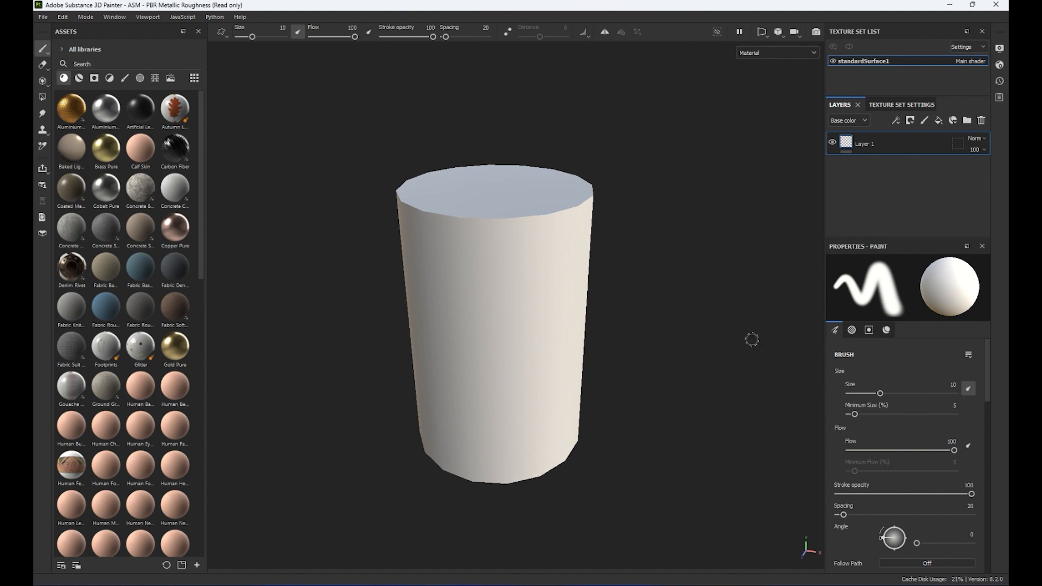
alt+right_drag(659, 314, 565, 191)
alt+middle_drag(565, 190, 544, 129)
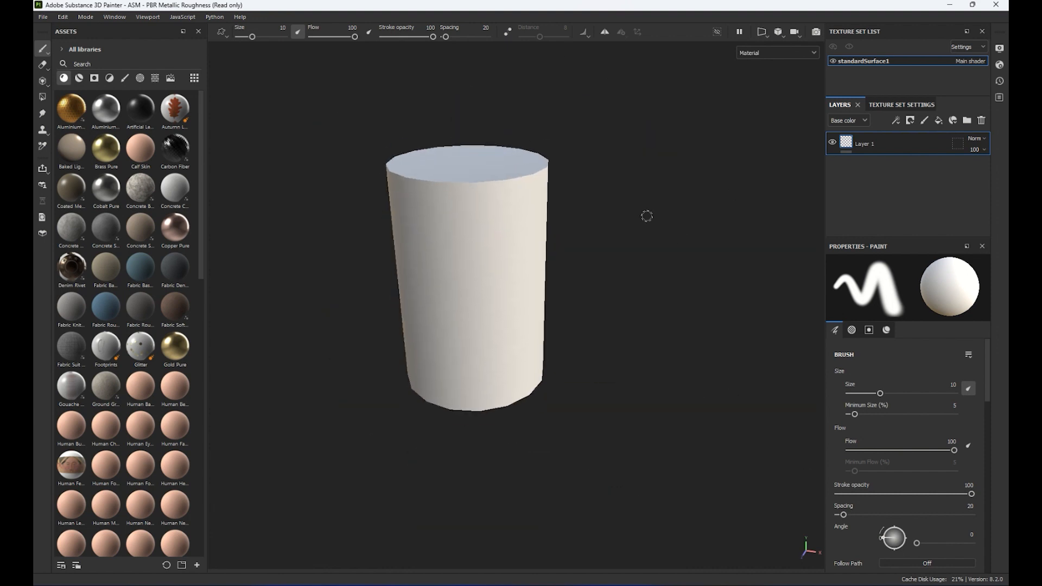
alt+drag(651, 223, 575, 216)
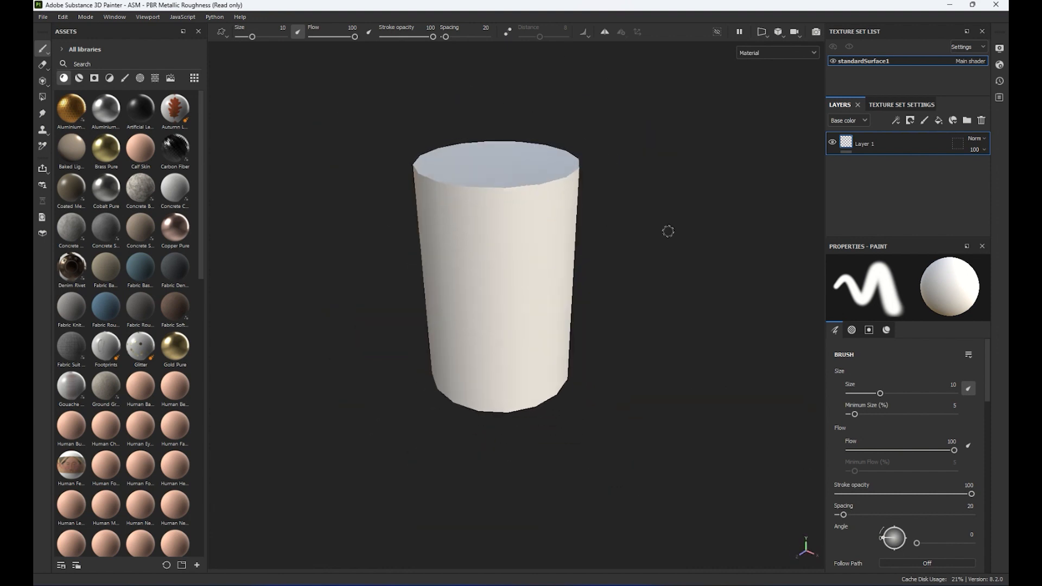
alt+middle_drag(669, 239, 769, 356)
mouse_move(596, 221)
alt+middle_down()
mouse_move(491, 120)
mouse_move(459, 118)
alt+middle_up()
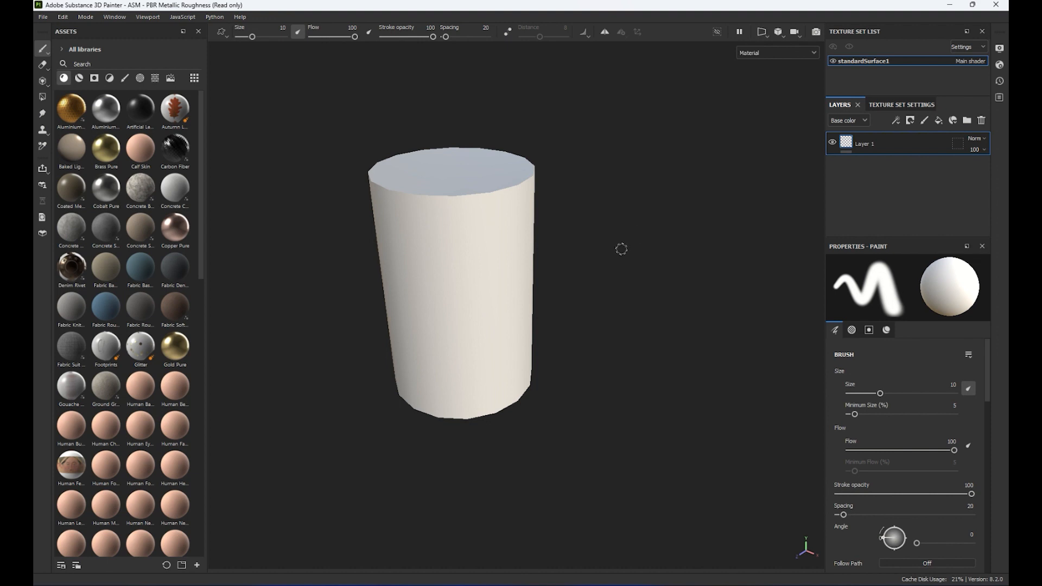
mouse_move(622, 249)
alt+right_down()
mouse_move(590, 229)
mouse_move(617, 250)
alt+right_up()
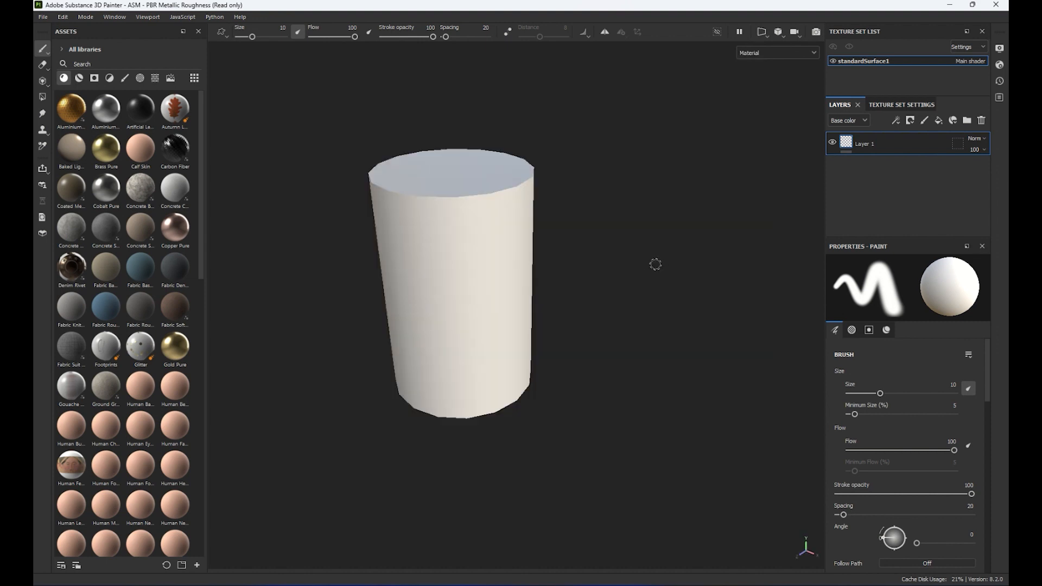
- Show the 3D and 2D views side by side, framing the can and its full UV layout
key(F2)
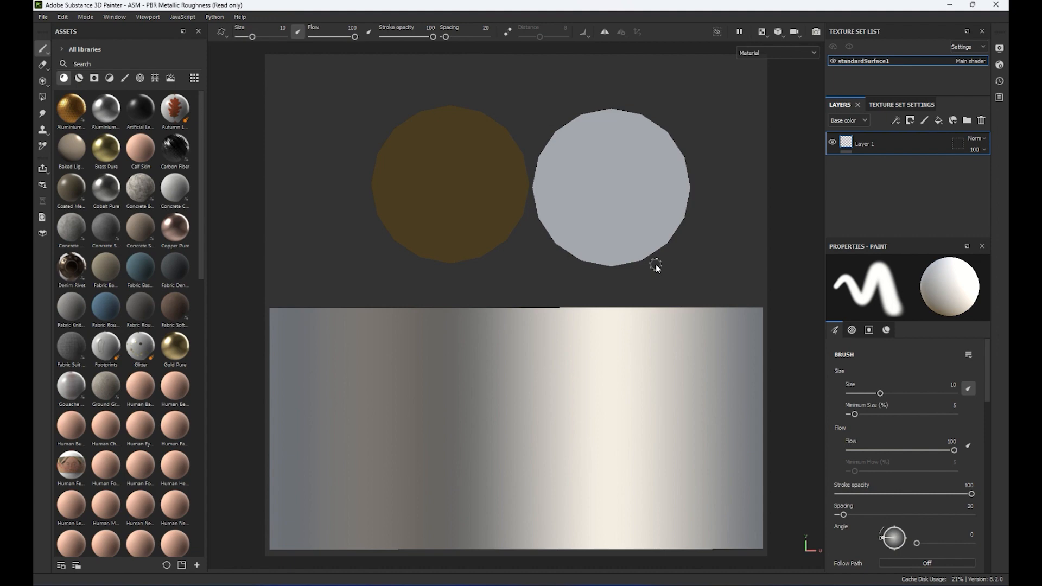
key(F1)
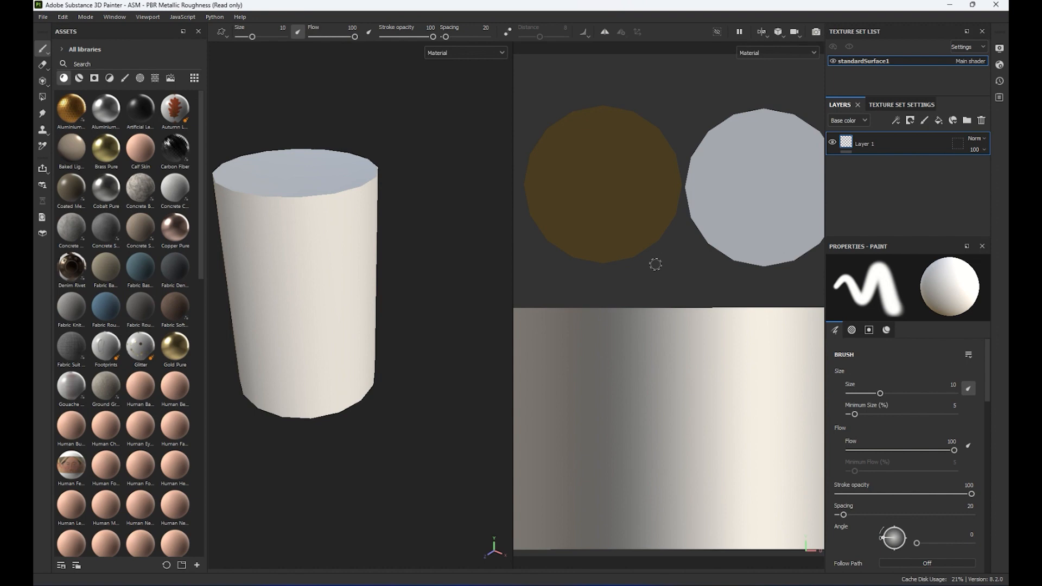
scroll(747, 349, down, 3)
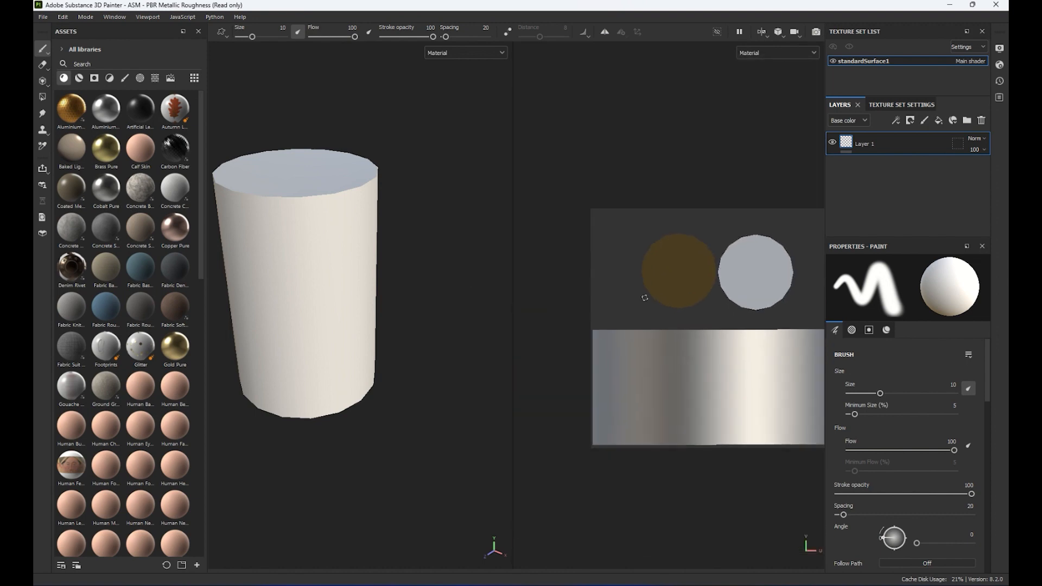
middle_drag(645, 298, 596, 282)
middle_drag(422, 277, 491, 287)
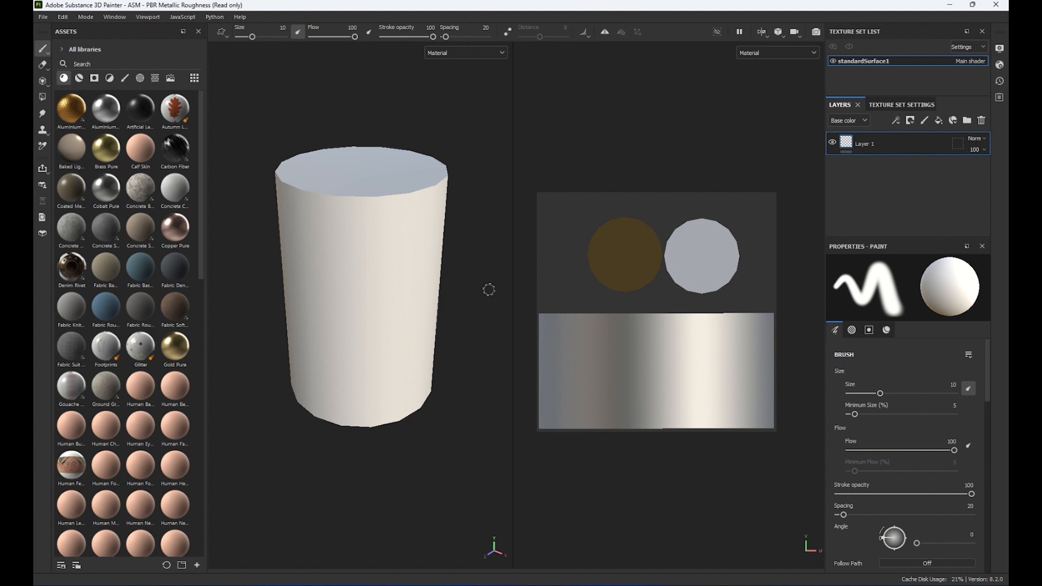
- Try the single-view layout and the Polygon Fill tool, and return to the split view with the Paint tool
key(F3)
key(F1)
key(5)
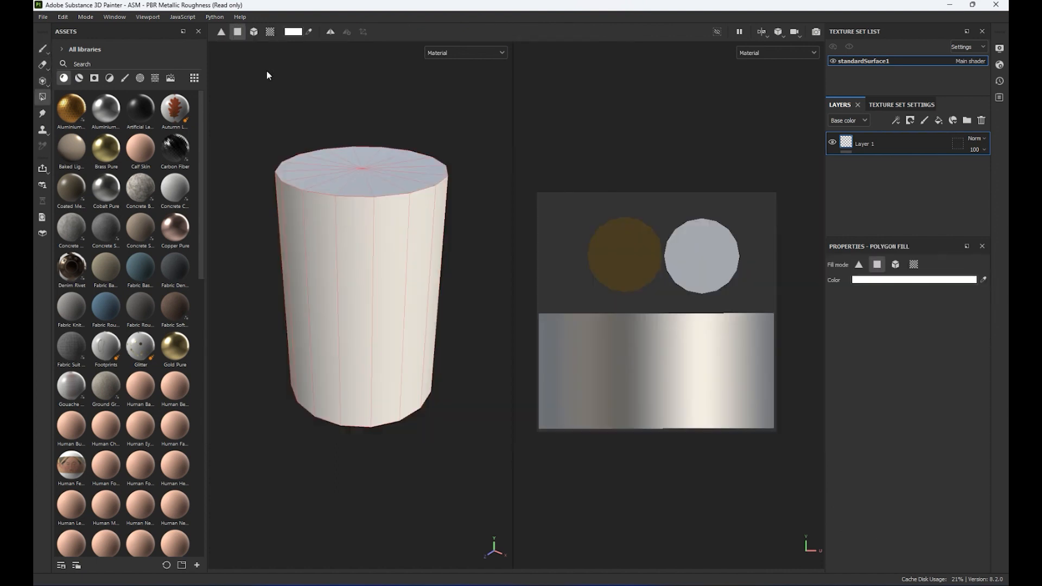
key(1)
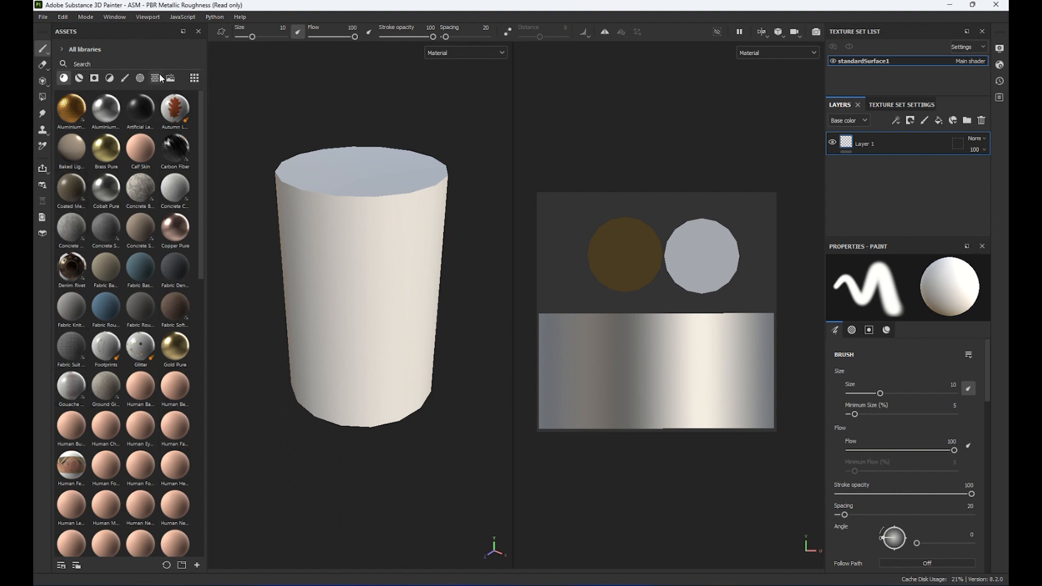
- Widen the asset library so that seven thumbnails fit in each row
drag(202, 147, 204, 426)
drag(217, 499, 216, 105)
drag(206, 103, 326, 102)
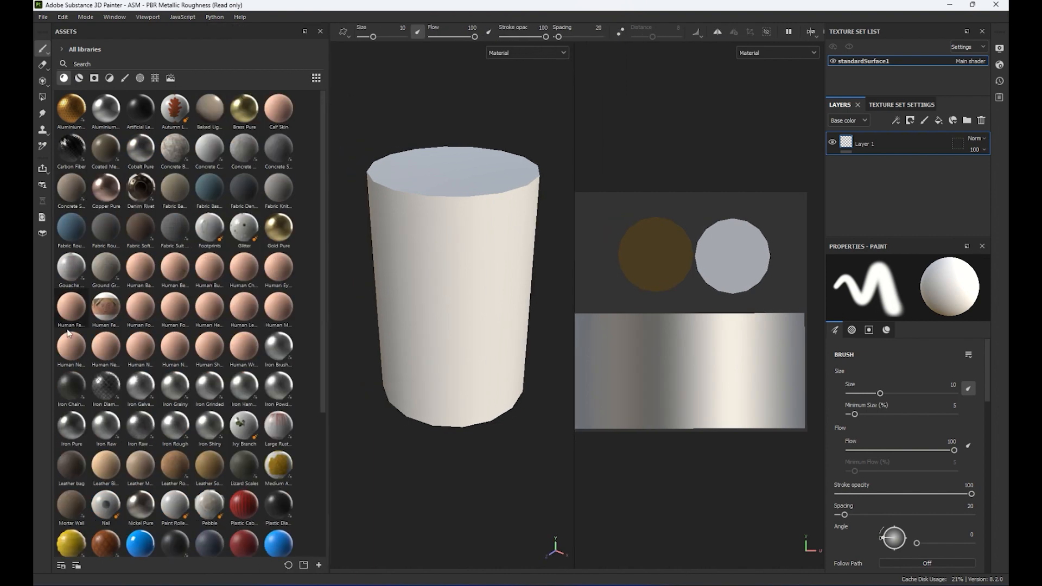
- Compare the materials, smart materials and smart masks in the asset library
click(81, 79)
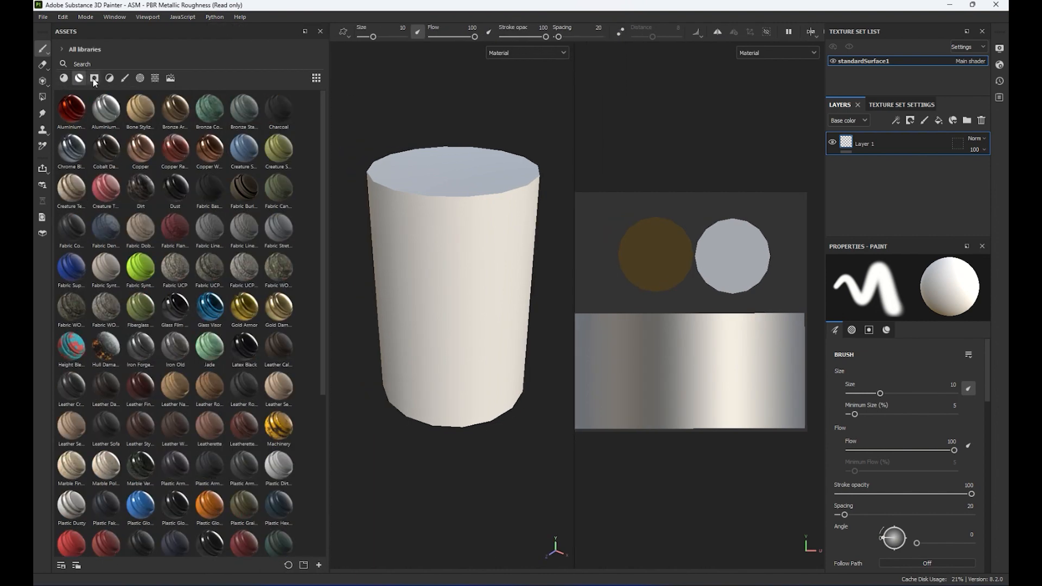
click(66, 80)
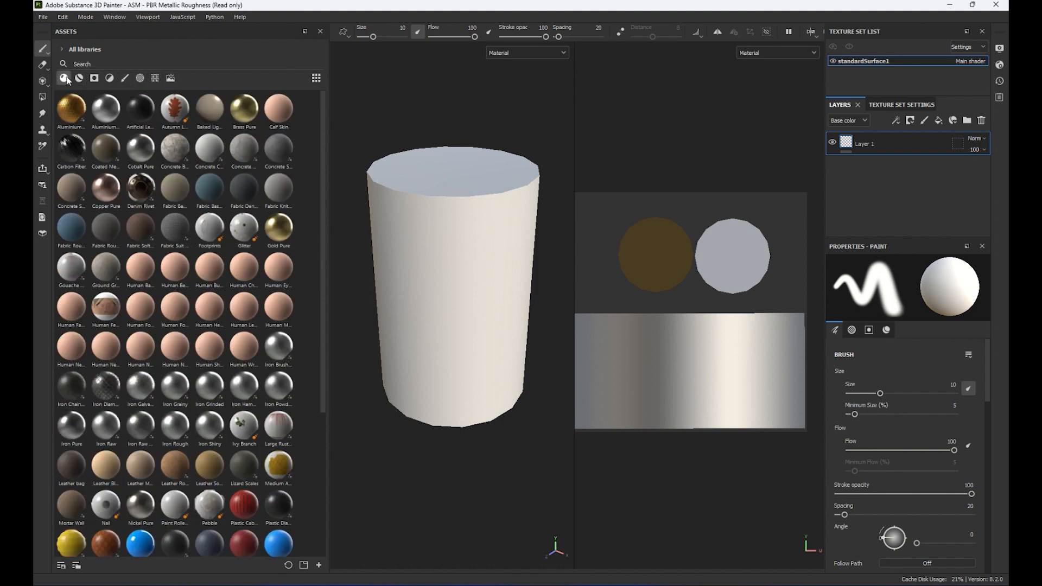
click(79, 79)
click(95, 80)
click(66, 80)
click(79, 80)
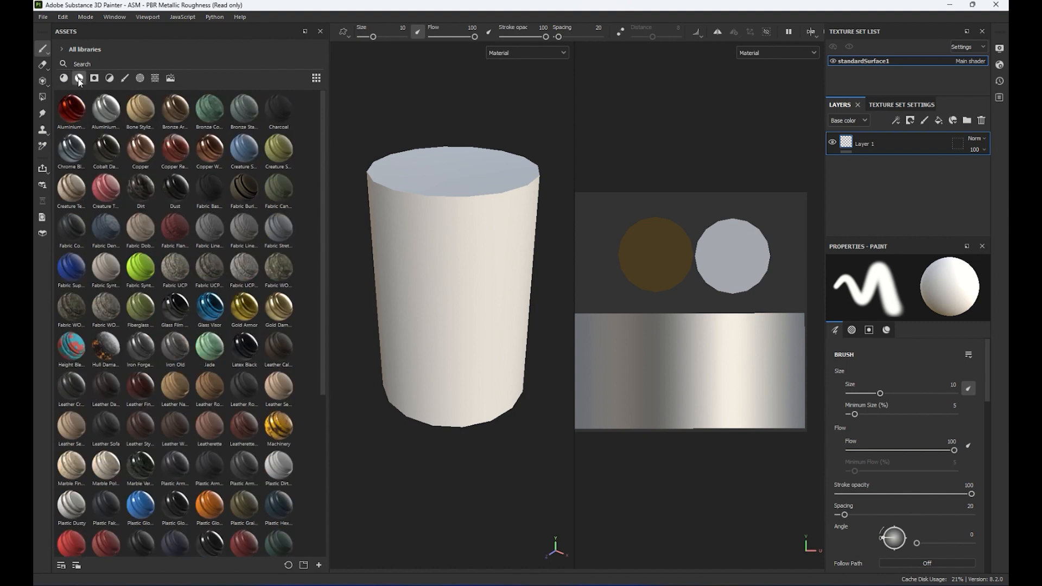
click(63, 79)
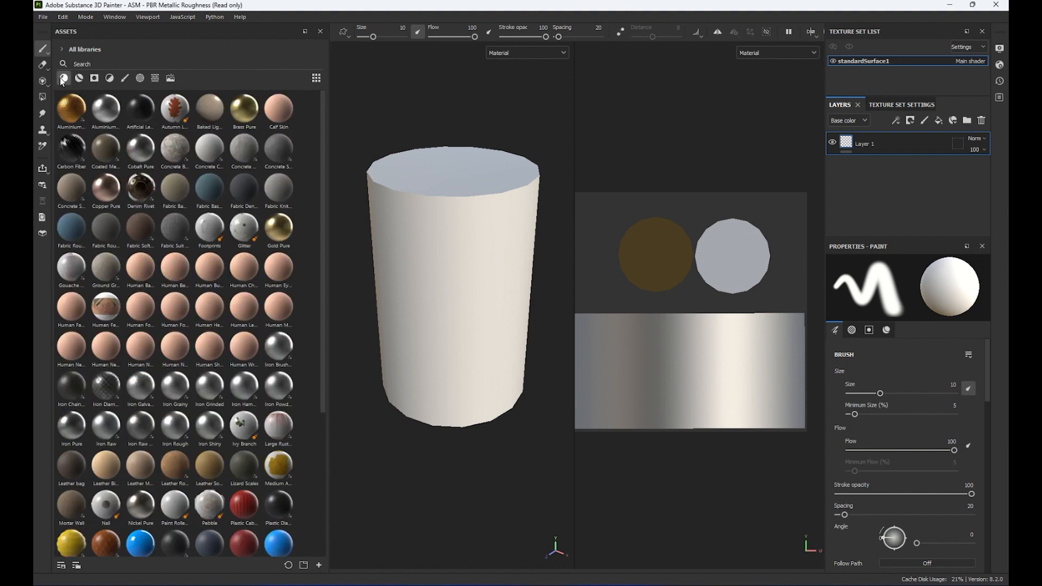
- Try the Aluminium Pure material on the can, compare it hidden and shown, and delete its layer
drag(104, 112, 435, 215)
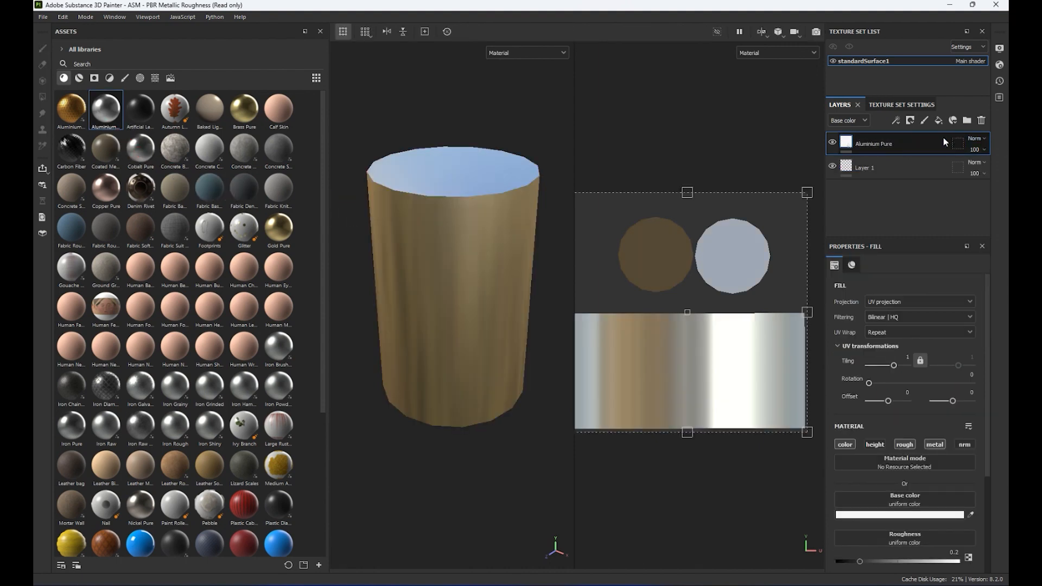
right_click(876, 141)
click(846, 137)
click(833, 142)
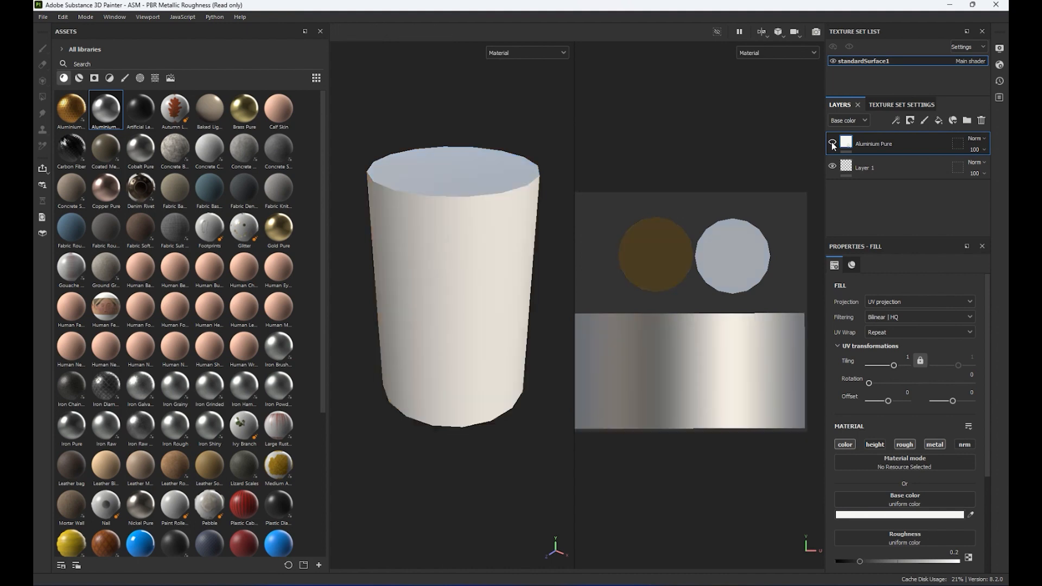
click(833, 142)
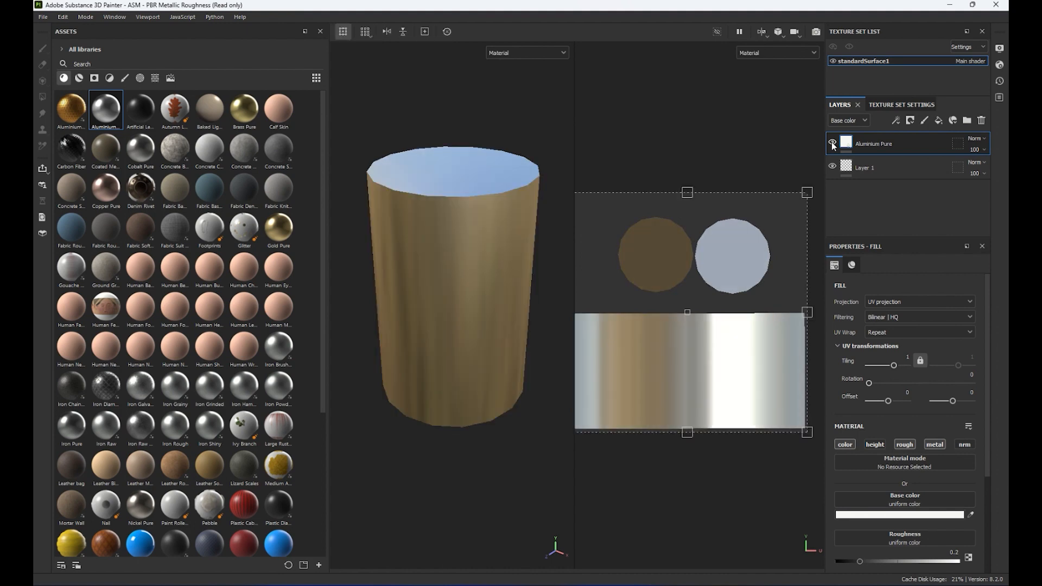
click(982, 120)
- Apply the Aluminium Brushed Worn smart material to the can and expand its group in an enlarged layer stack
click(79, 78)
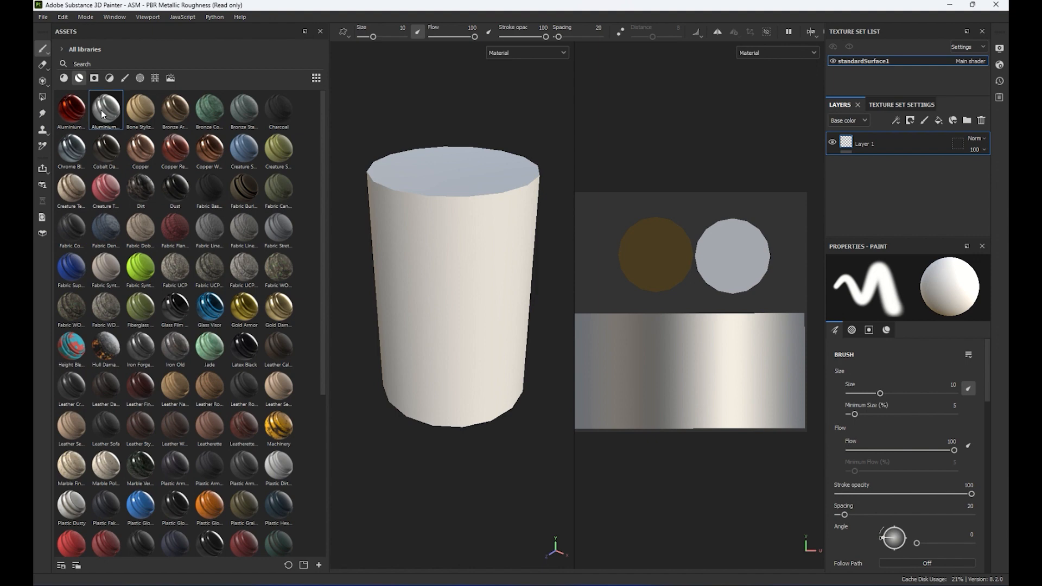
drag(104, 114, 489, 196)
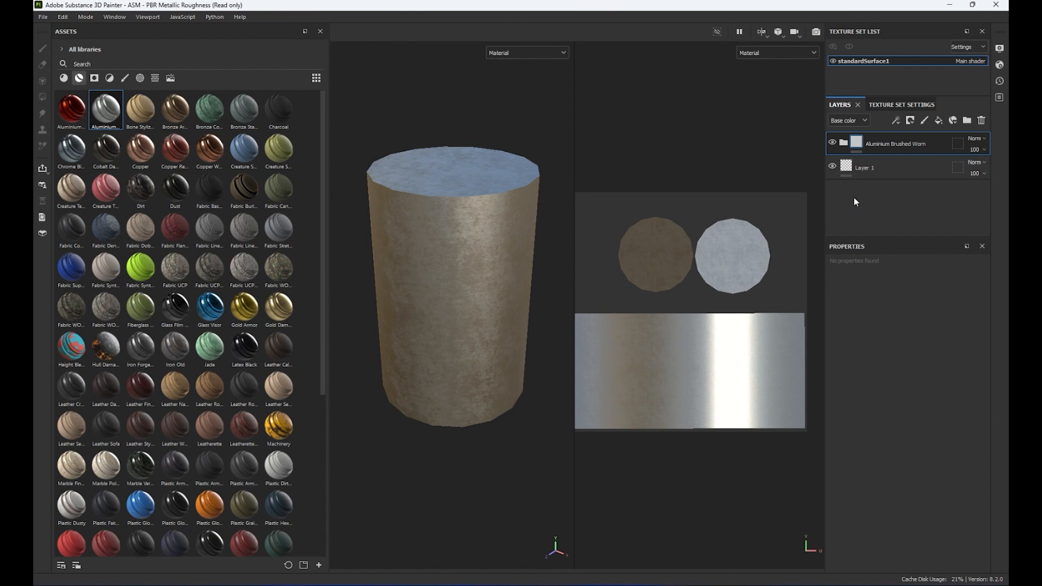
click(845, 144)
scroll(989, 157, down, 1)
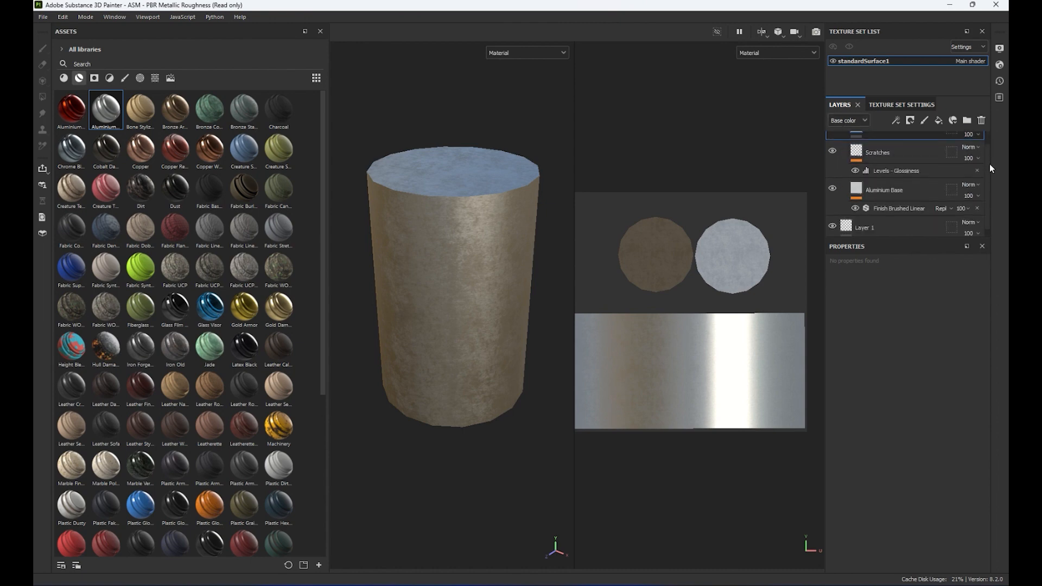
drag(952, 242, 952, 356)
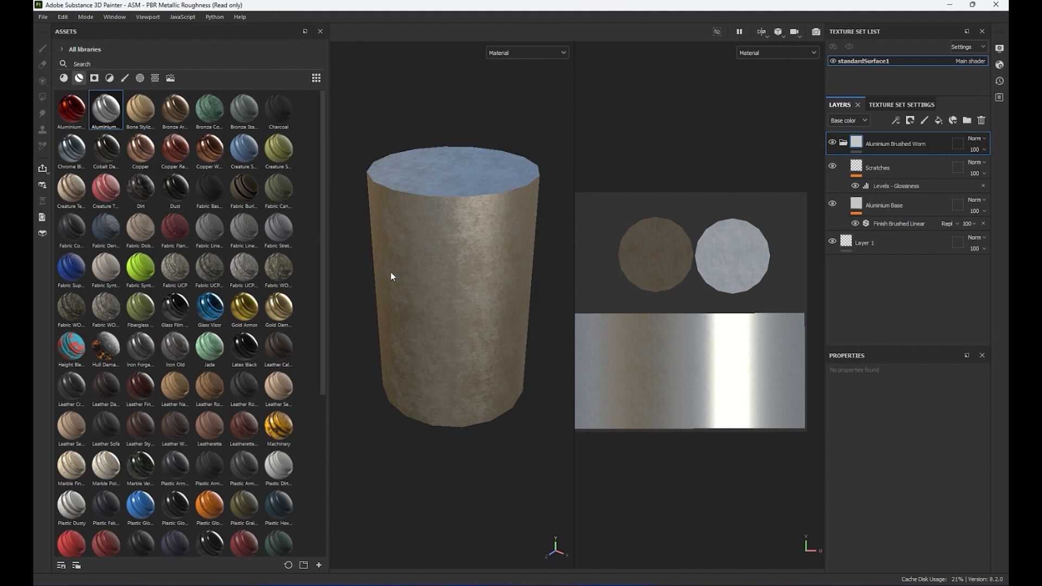
click(63, 78)
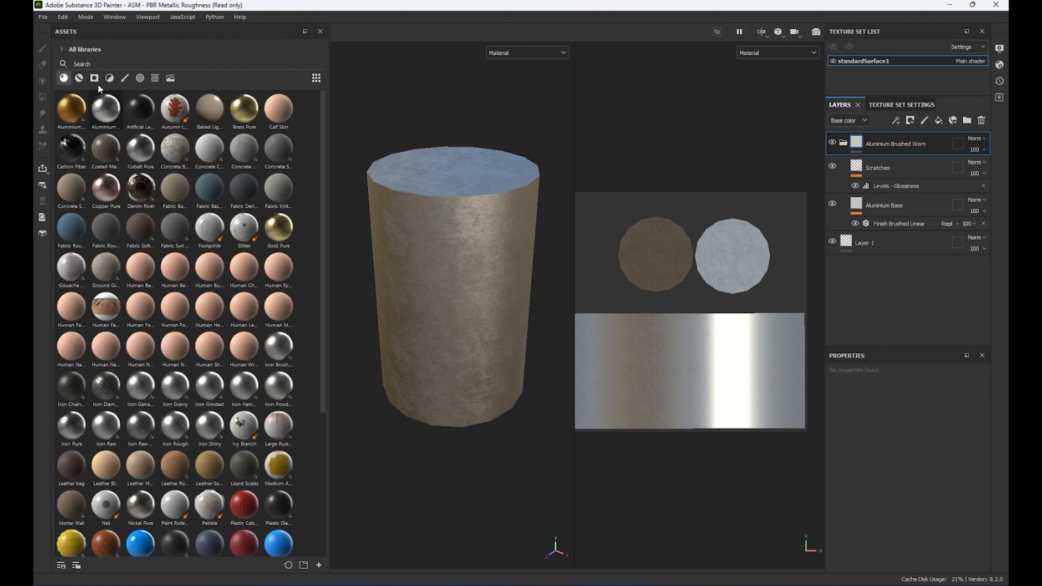
click(79, 78)
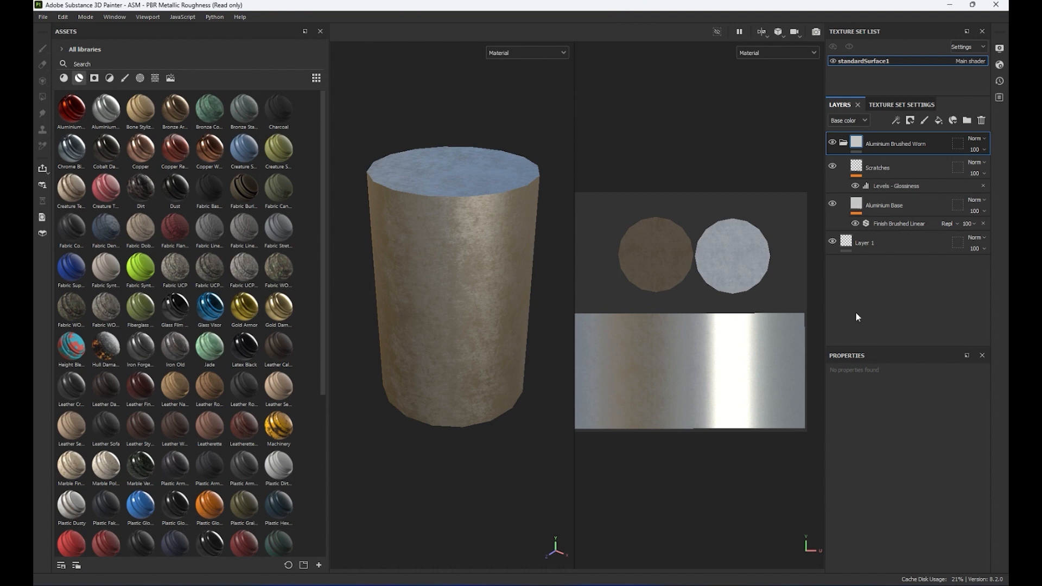
- Try a higher contrast on the Scratches layer's Grunge Scratches material, undo it, and adjust the brush pattern and balance
click(892, 166)
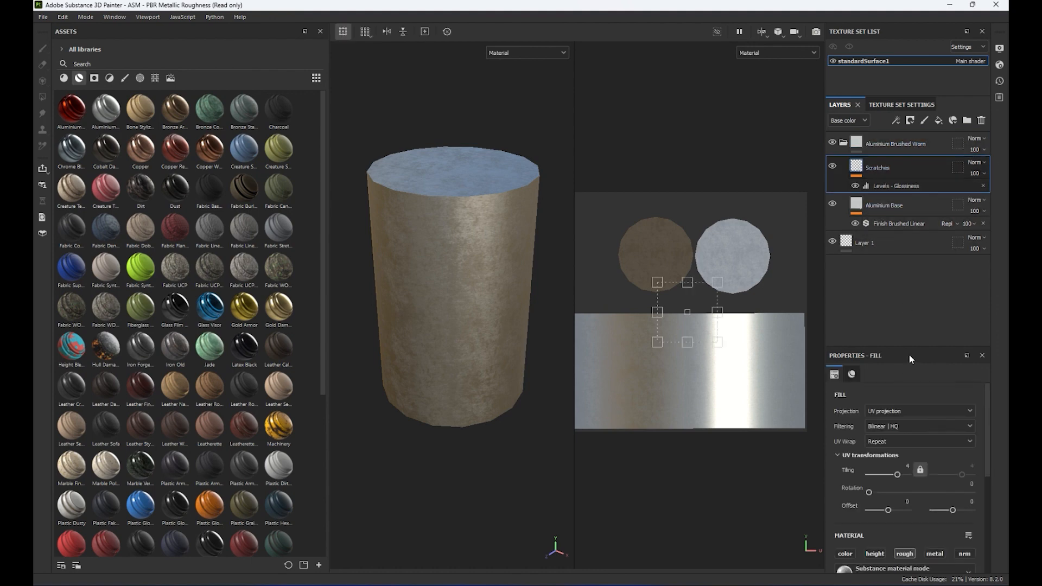
drag(910, 353, 915, 265)
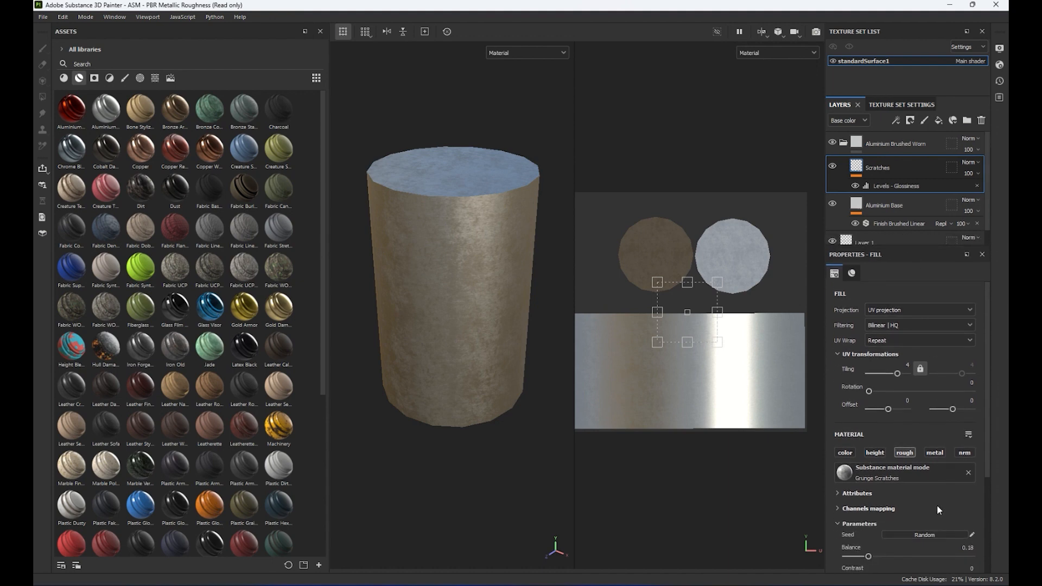
scroll(937, 505, down, 1)
scroll(920, 476, down, 3)
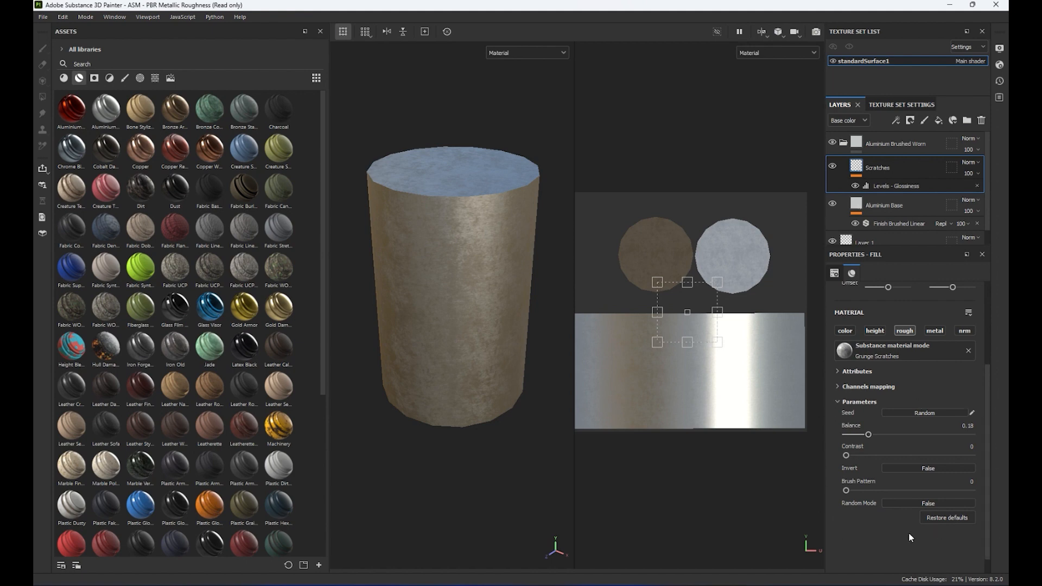
drag(846, 455, 954, 456)
key(ctrl+z)
mouse_move(847, 491)
mouse_down()
mouse_move(965, 491)
mouse_move(825, 490)
mouse_up()
mouse_move(869, 436)
mouse_down()
mouse_move(954, 437)
mouse_move(833, 440)
mouse_move(874, 438)
mouse_up()
- Set the Aluminium Base layer's base color to bright cyan, 02F0F0
click(905, 206)
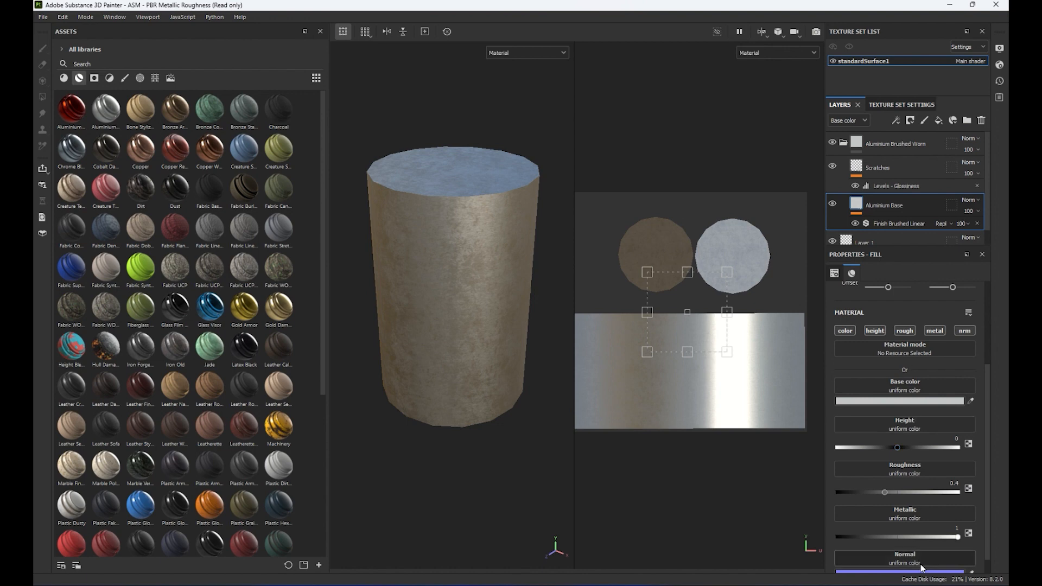
click(901, 401)
click(875, 423)
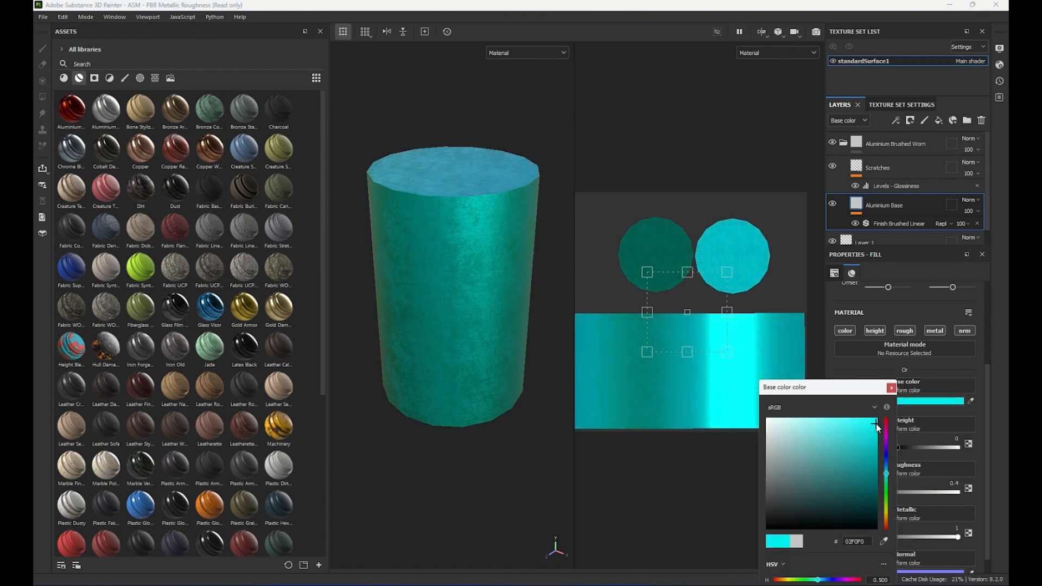
click(891, 389)
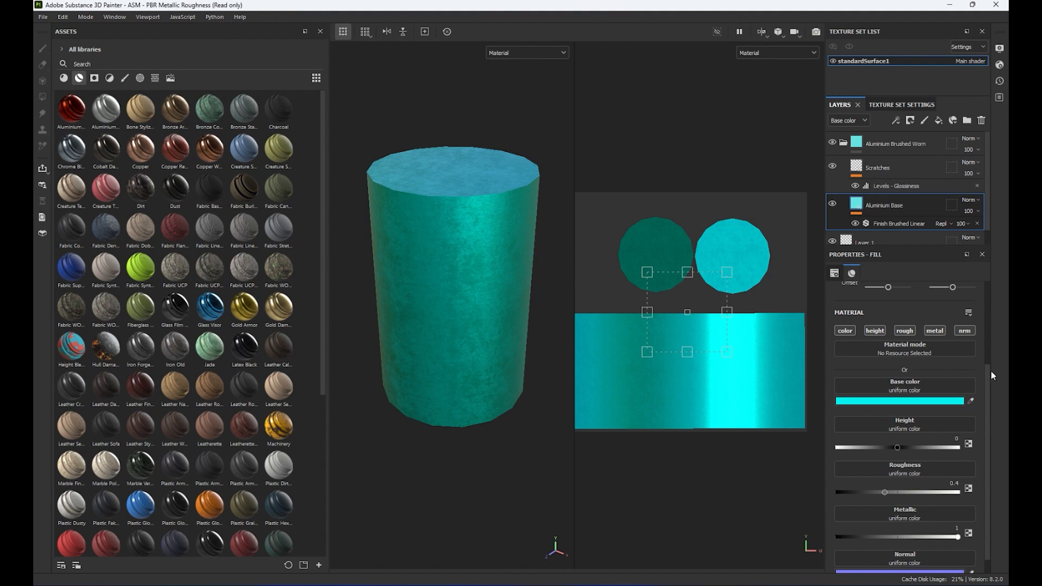
- Review the Aluminium Base fill settings and collapse the Aluminium Brushed Worn group
drag(989, 374, 995, 395)
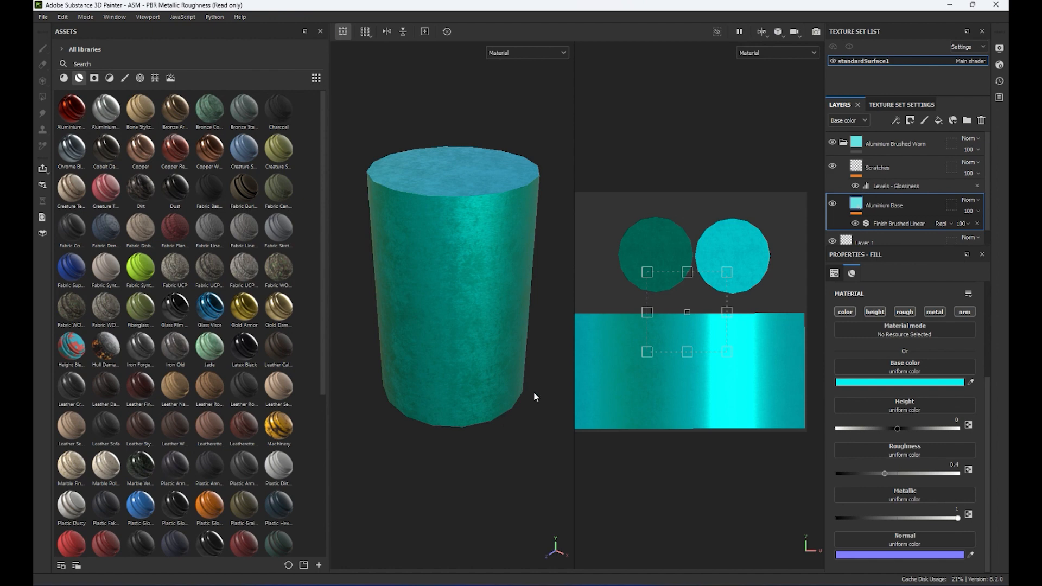
click(844, 143)
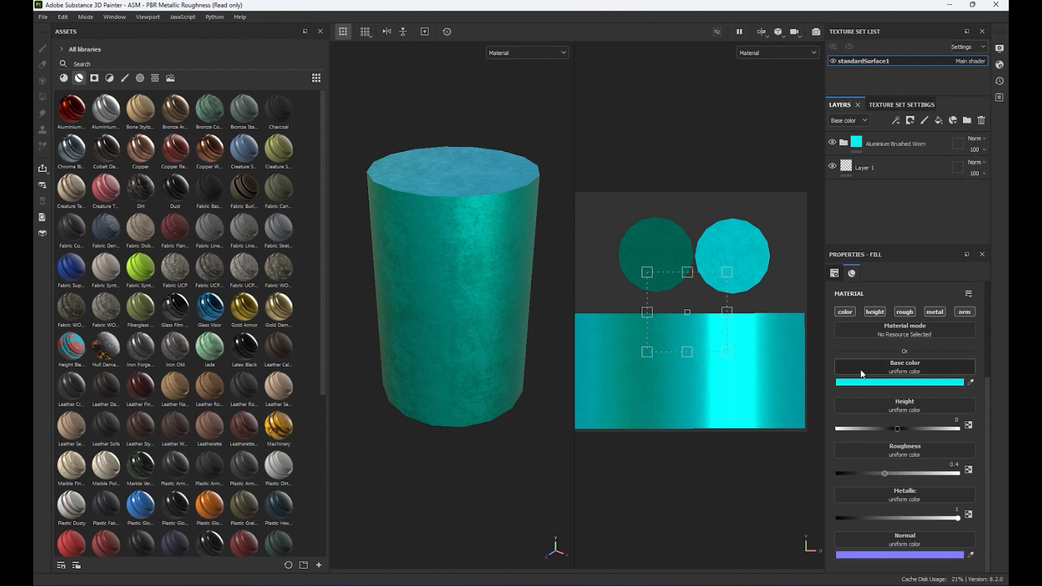
scroll(990, 426, up, 3)
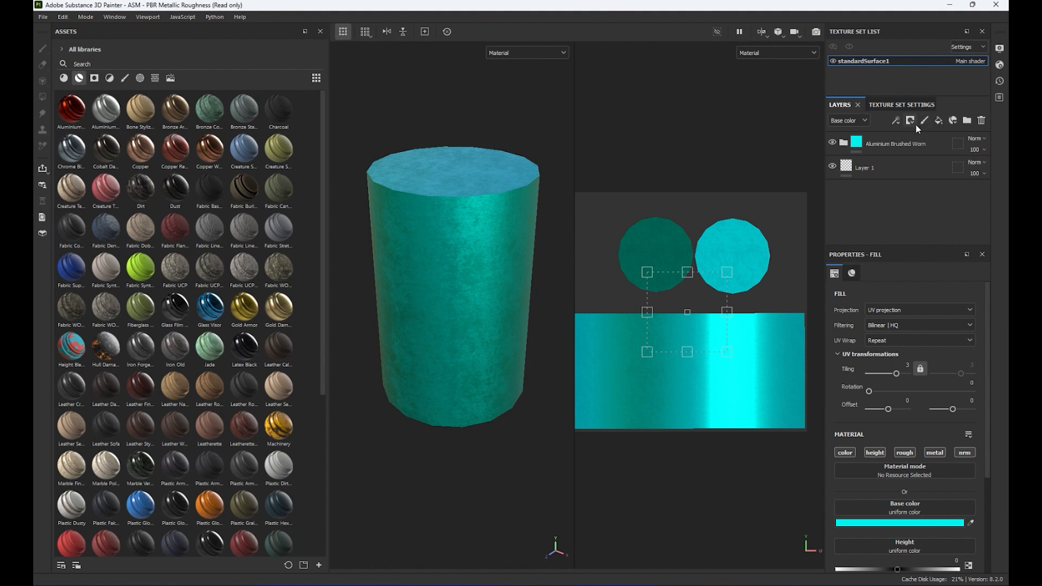
- Delete the whole Aluminium Brushed Worn group from the layer stack, leaving only Layer 1
right_click(947, 141)
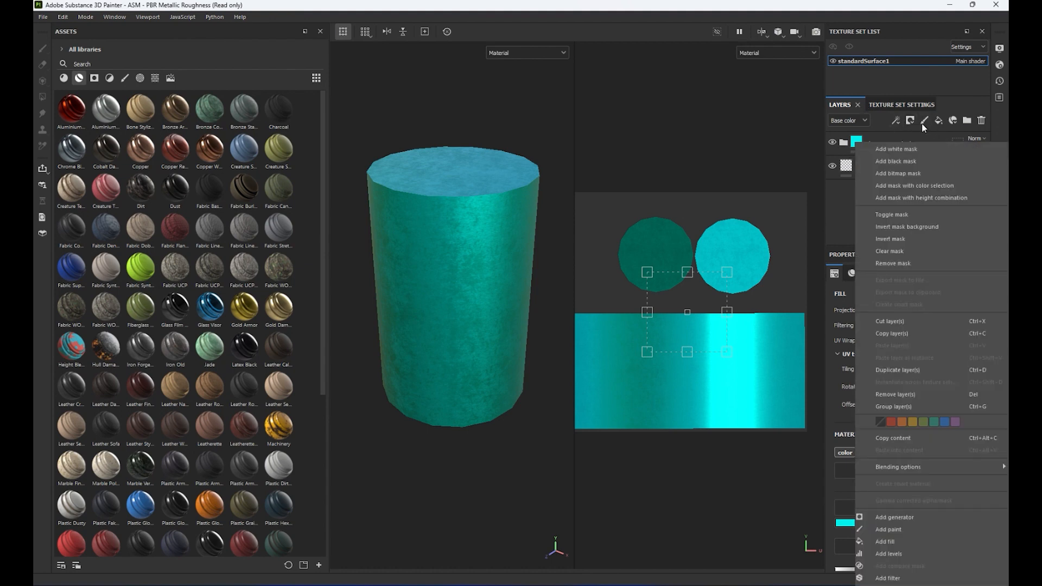
click(925, 123)
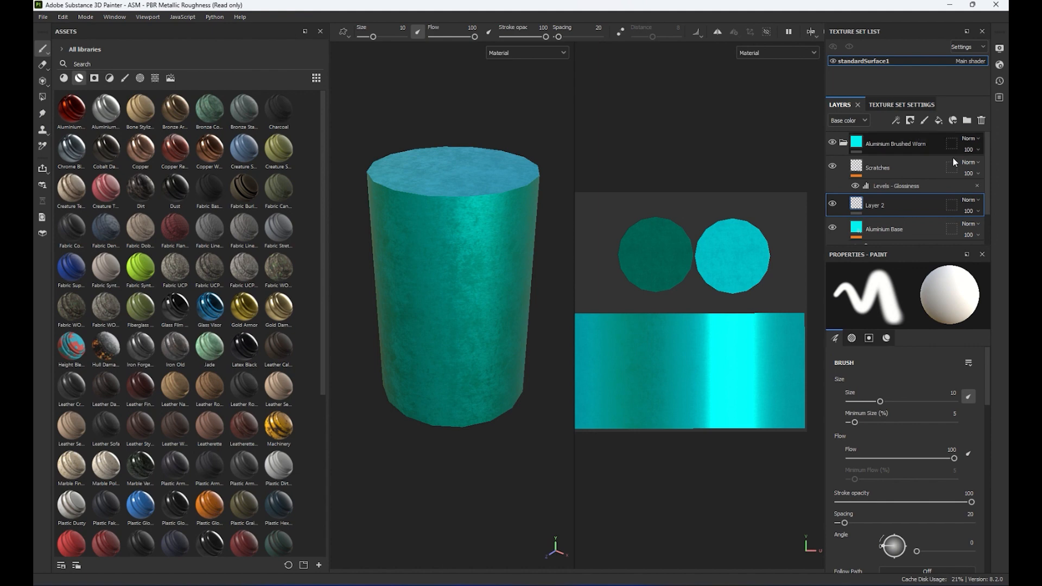
click(955, 135)
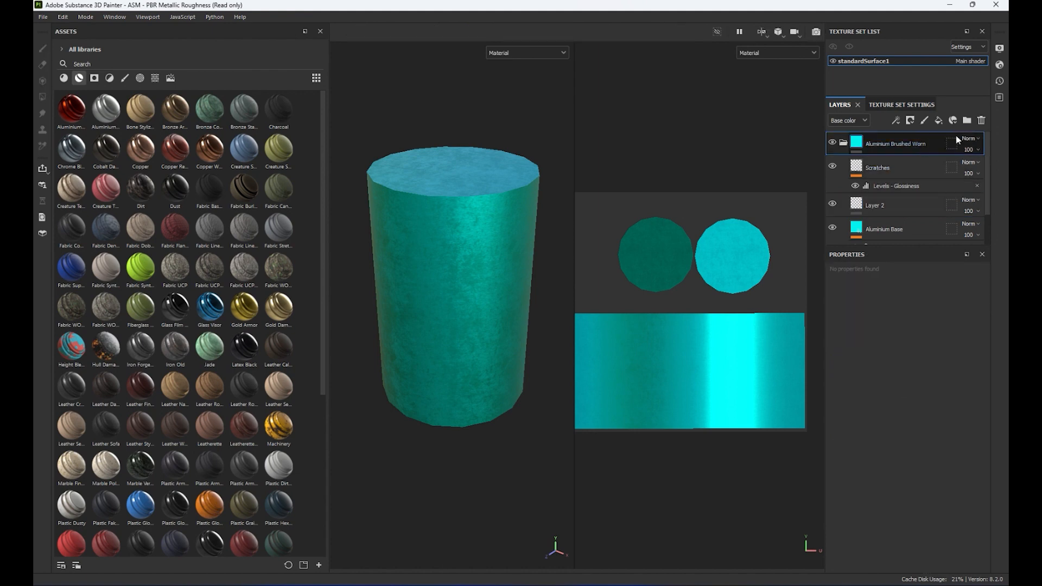
click(982, 120)
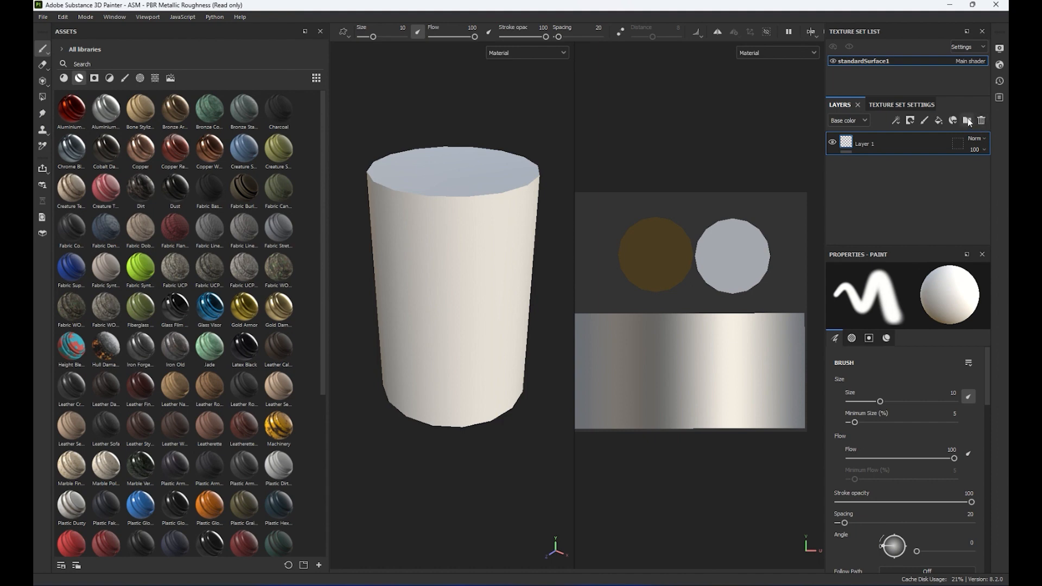
- Paint a freehand test scribble on the can's side on Layer 1 and undo it
click(896, 123)
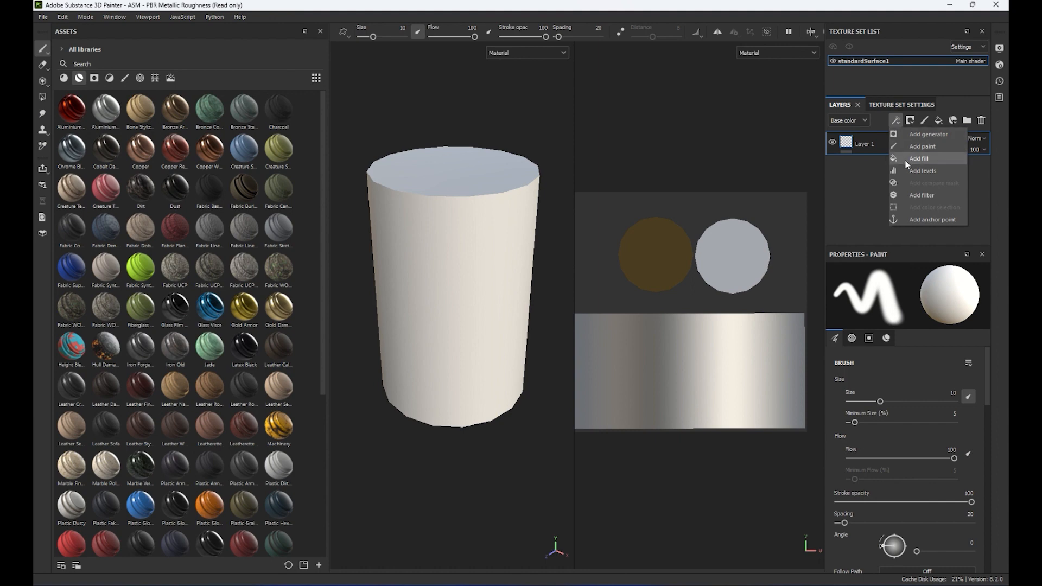
click(895, 120)
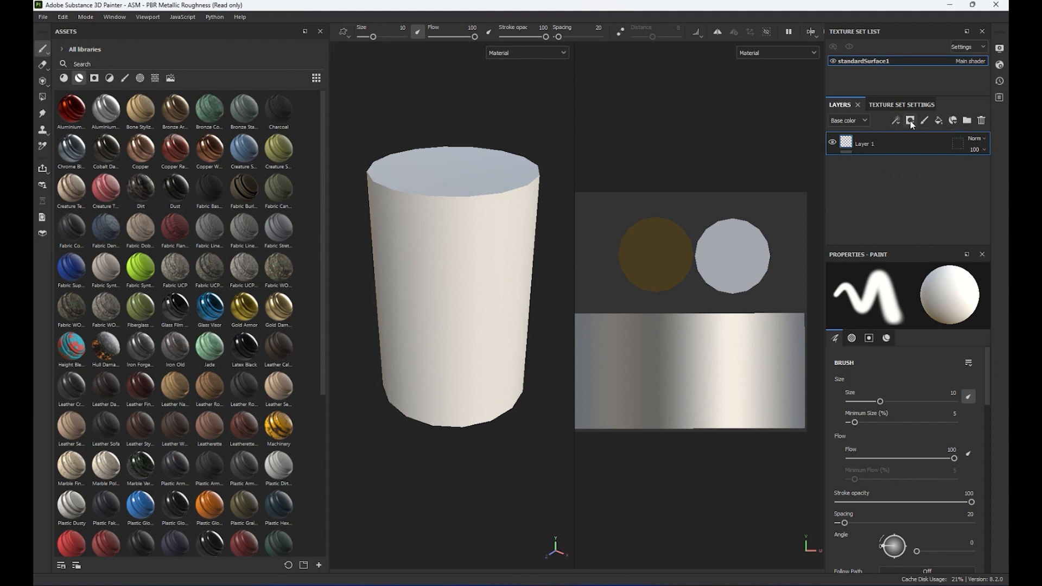
click(911, 121)
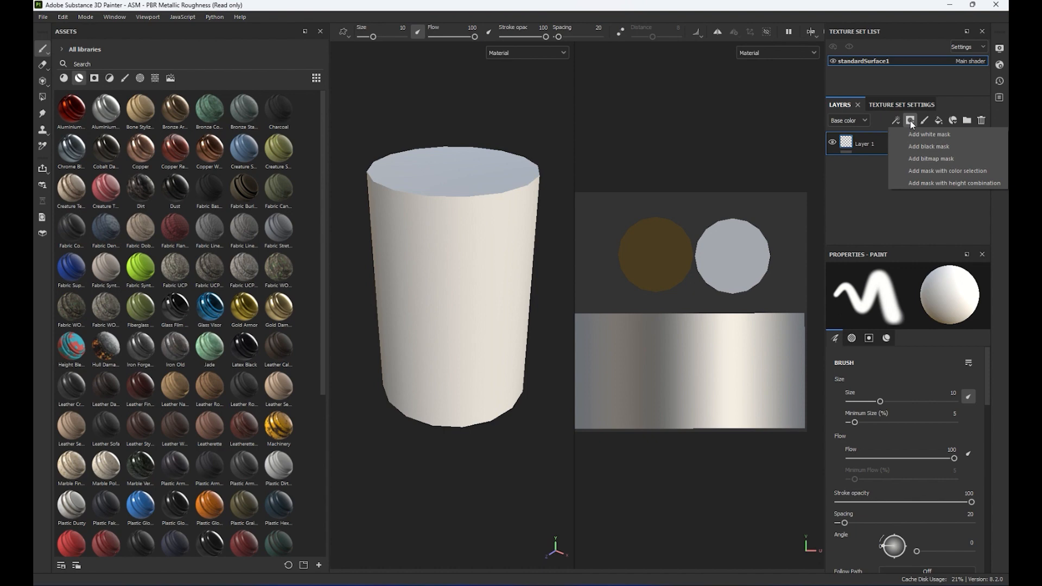
click(912, 123)
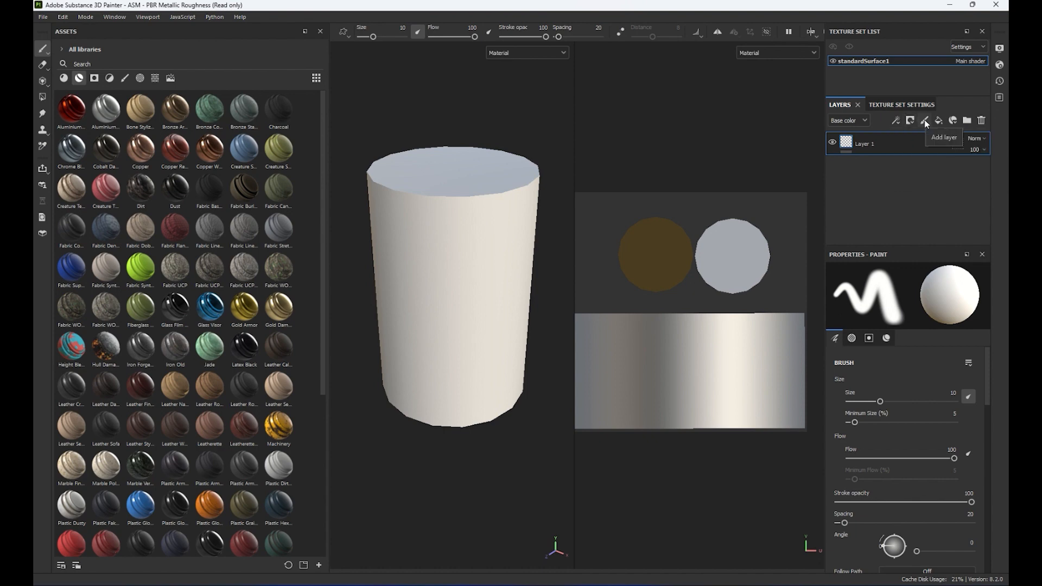
mouse_move(416, 214)
mouse_down()
mouse_move(426, 266)
mouse_move(416, 356)
mouse_move(451, 286)
mouse_up()
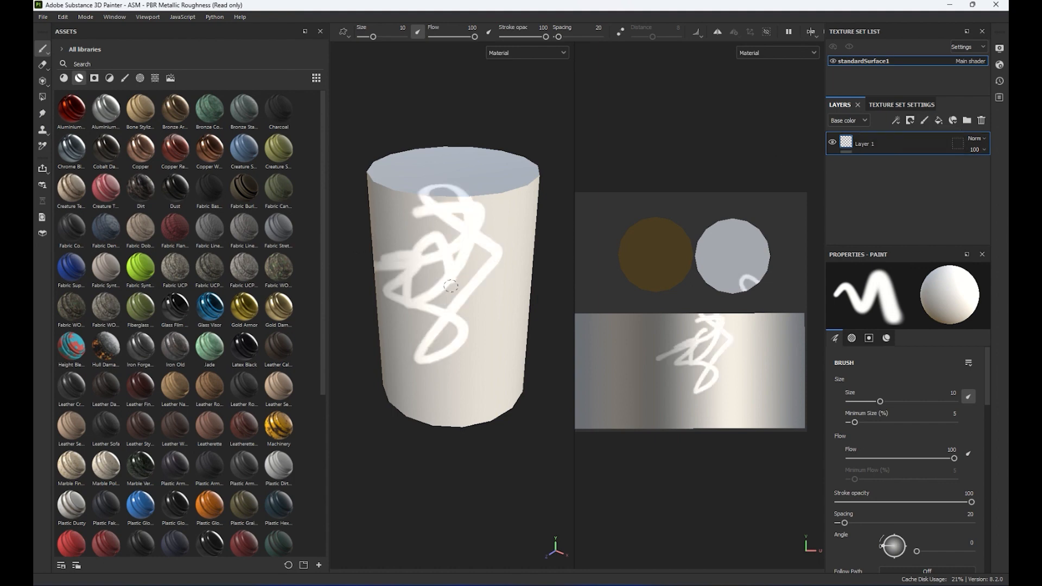
key(ctrl+z)
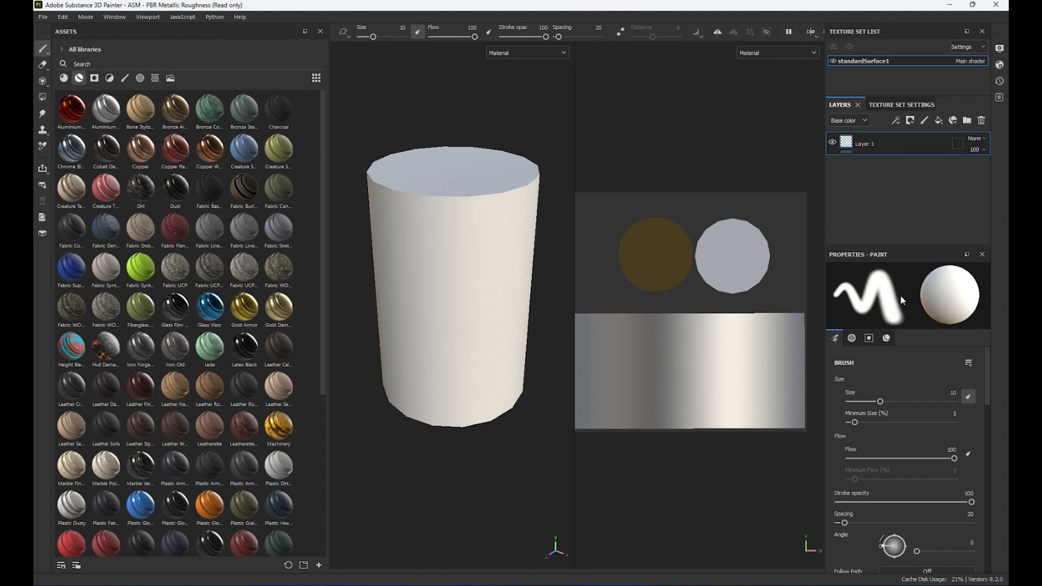
- Add a fill layer above Layer 1, delete it, and look at the smart materials offered as preset layers
click(941, 121)
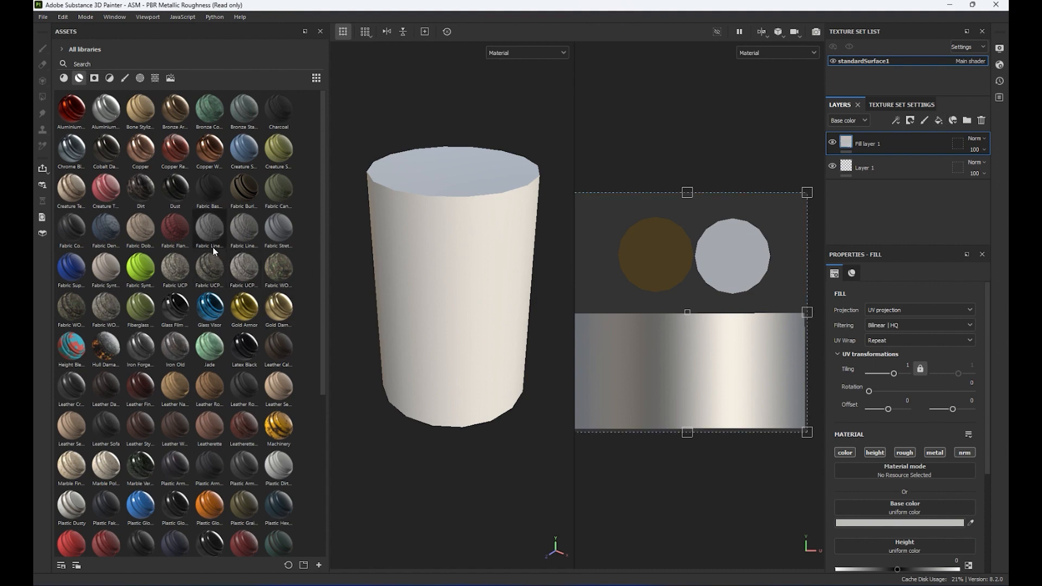
click(982, 121)
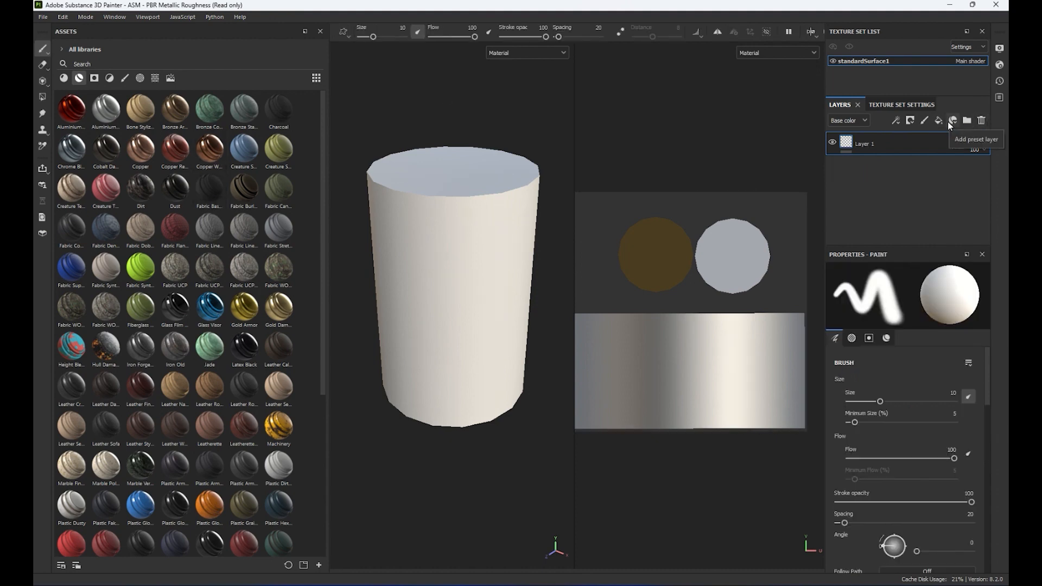
click(949, 123)
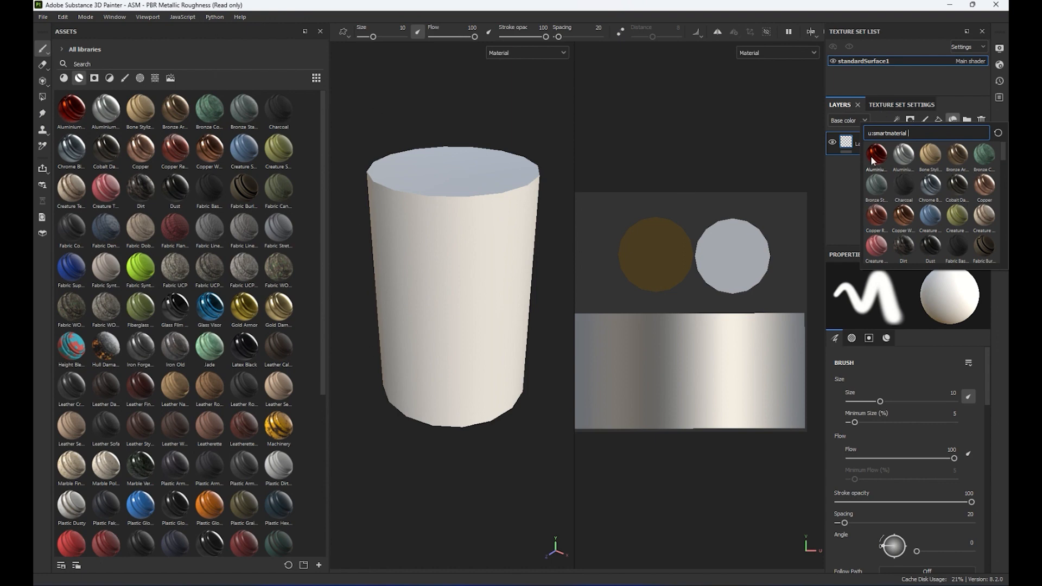
click(849, 191)
right_click(849, 191)
click(838, 190)
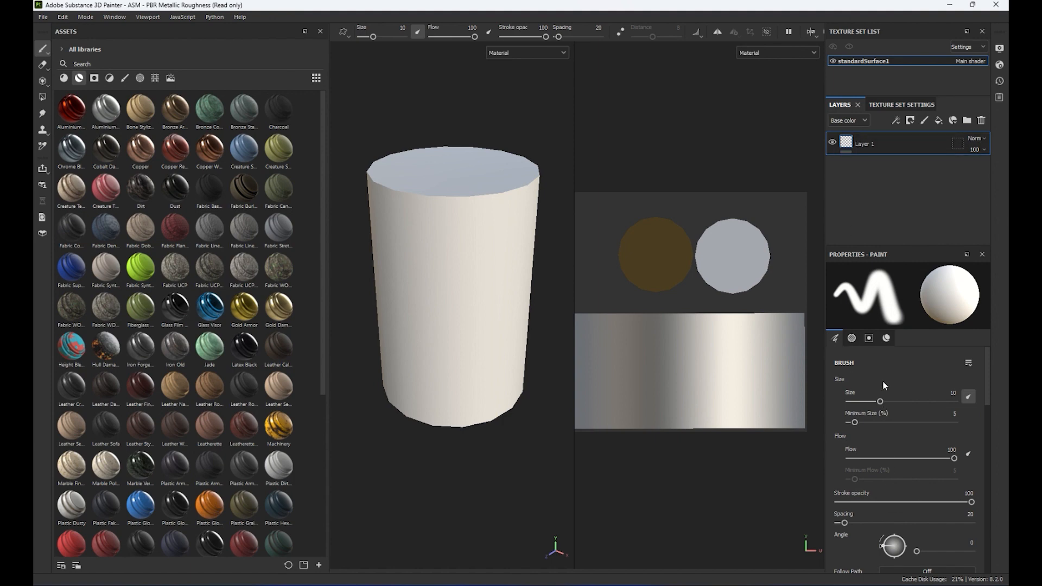
- Paint another test stroke across the can's side with the current brush and undo it
mouse_move(987, 399)
mouse_down()
mouse_move(984, 549)
mouse_move(972, 396)
mouse_up()
mouse_move(404, 243)
mouse_down()
mouse_move(427, 359)
mouse_move(404, 210)
mouse_move(489, 279)
mouse_up()
key(ctrl+z)
- Review the paint tool's material, stencil, alpha and brush settings
scroll(836, 346, down, 1)
click(887, 339)
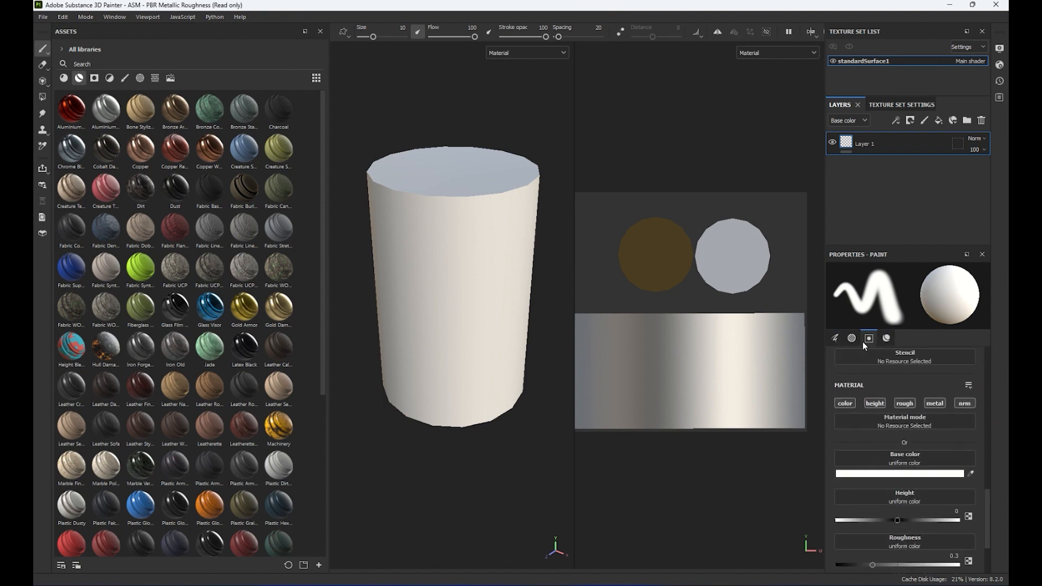
click(852, 338)
click(835, 339)
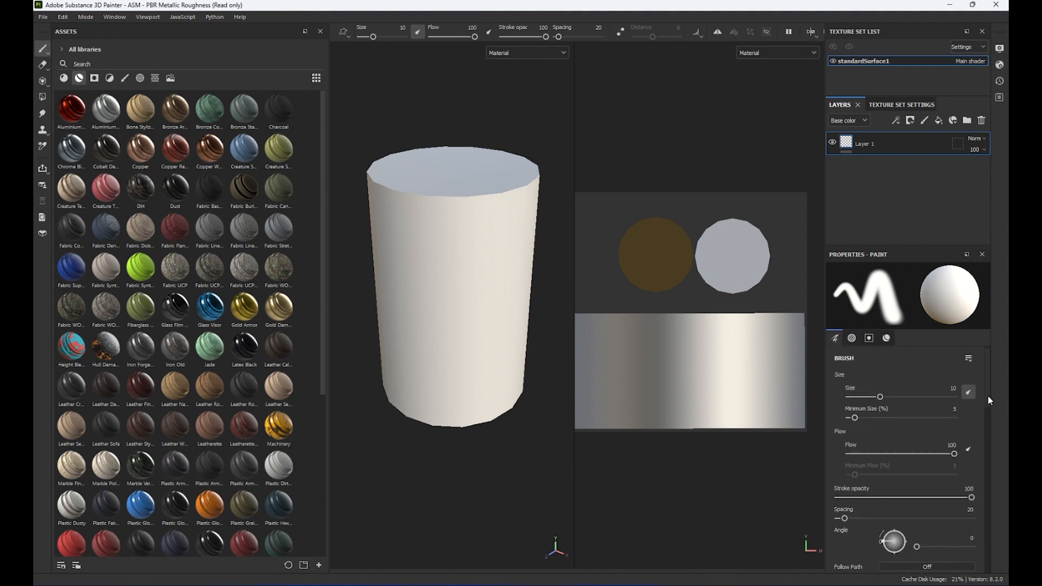
mouse_move(987, 369)
mouse_down()
mouse_move(1001, 533)
mouse_move(994, 352)
mouse_up()
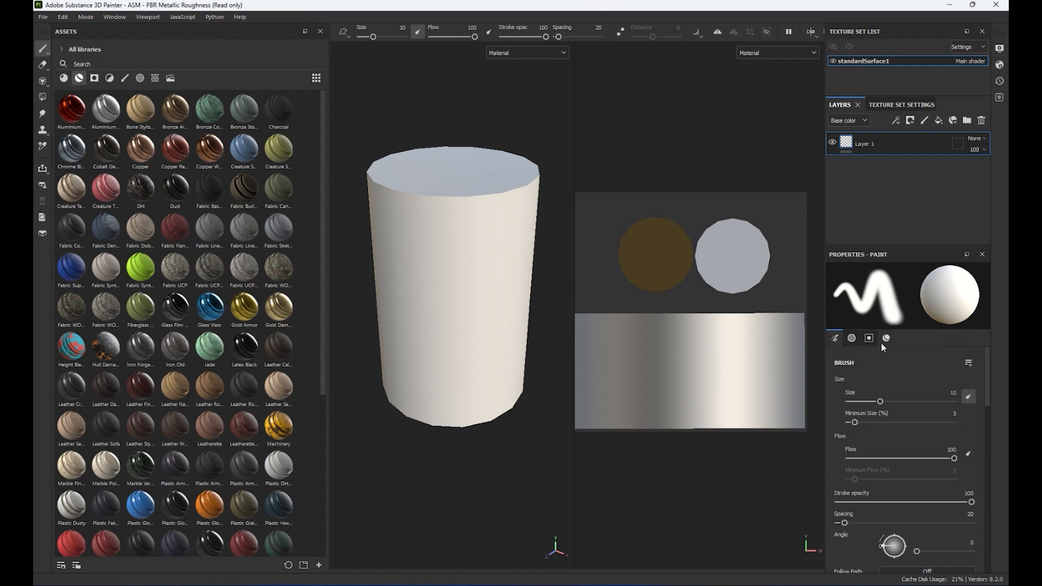
click(836, 340)
- Show the brush's alpha settings and try a wavy soft stroke down the can, undoing it
click(852, 339)
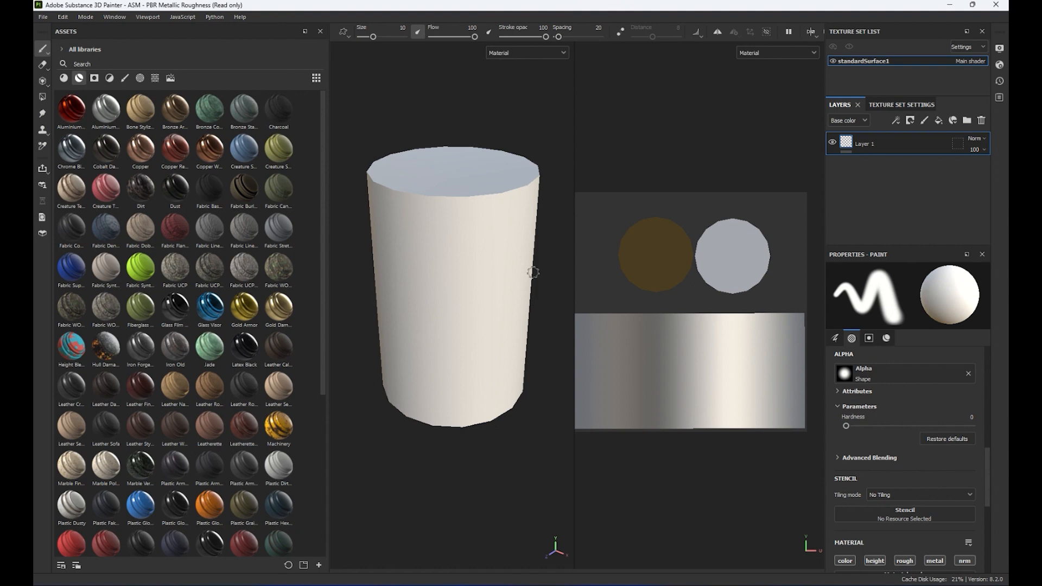
mouse_move(468, 221)
mouse_down()
mouse_move(438, 235)
mouse_move(489, 371)
mouse_move(482, 378)
mouse_up()
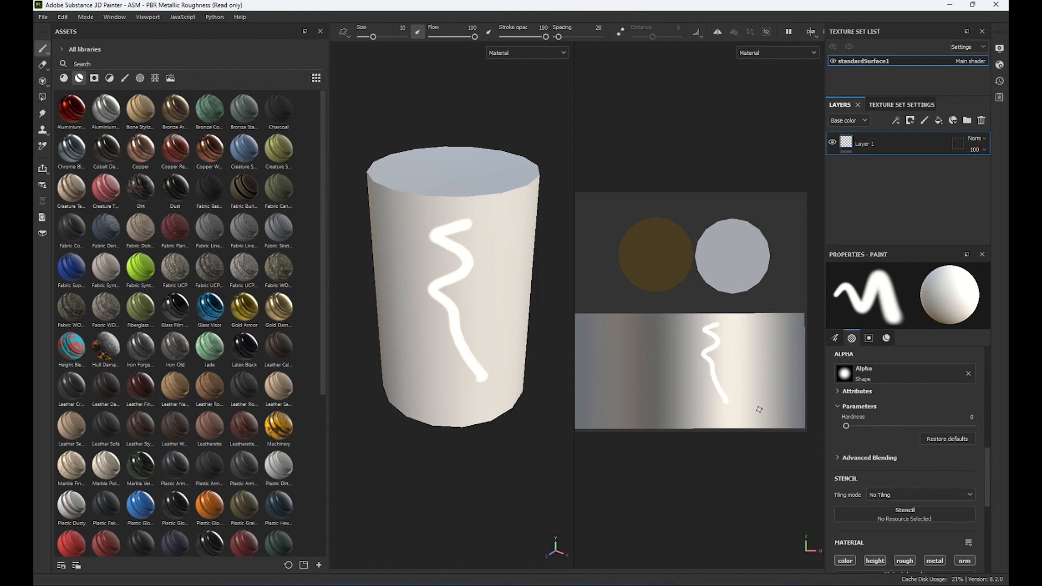
key(ctrl+z)
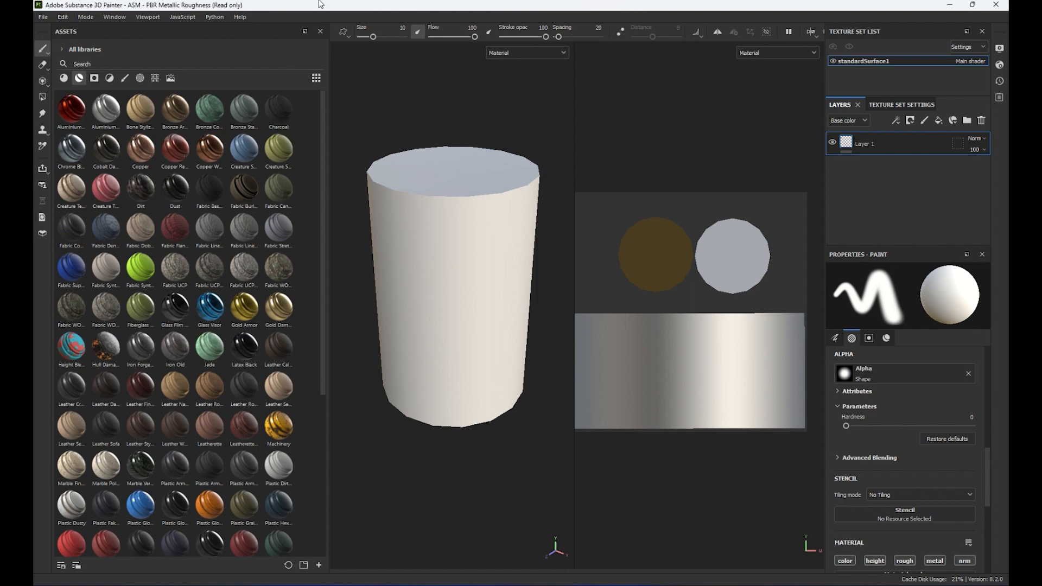
- Browse the brush library, try the Kyle brush using presets alpha 9 on the can, and undo the stroke
click(125, 78)
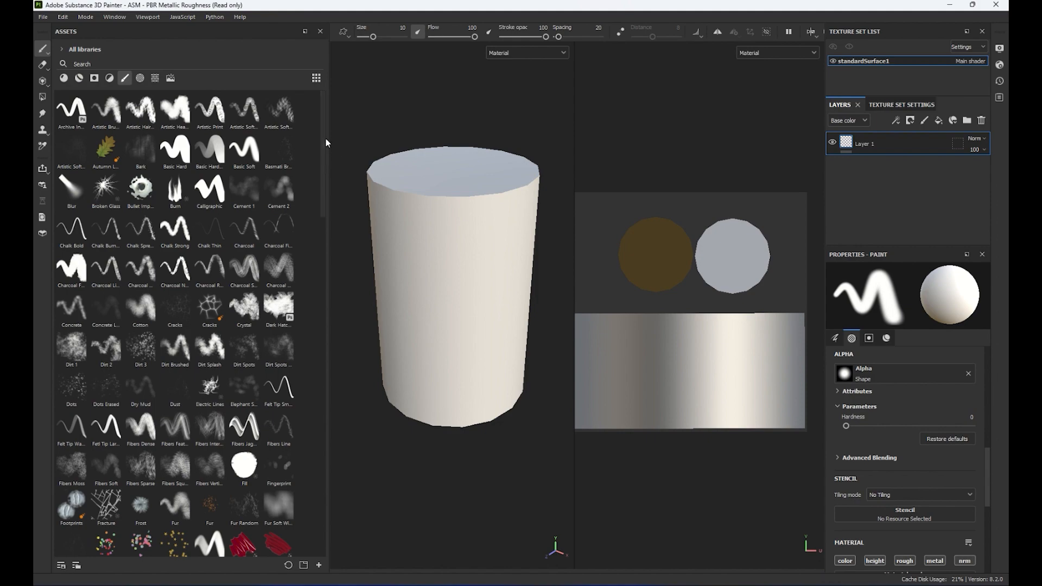
mouse_move(325, 138)
mouse_down()
mouse_move(317, 350)
mouse_move(331, 149)
mouse_up()
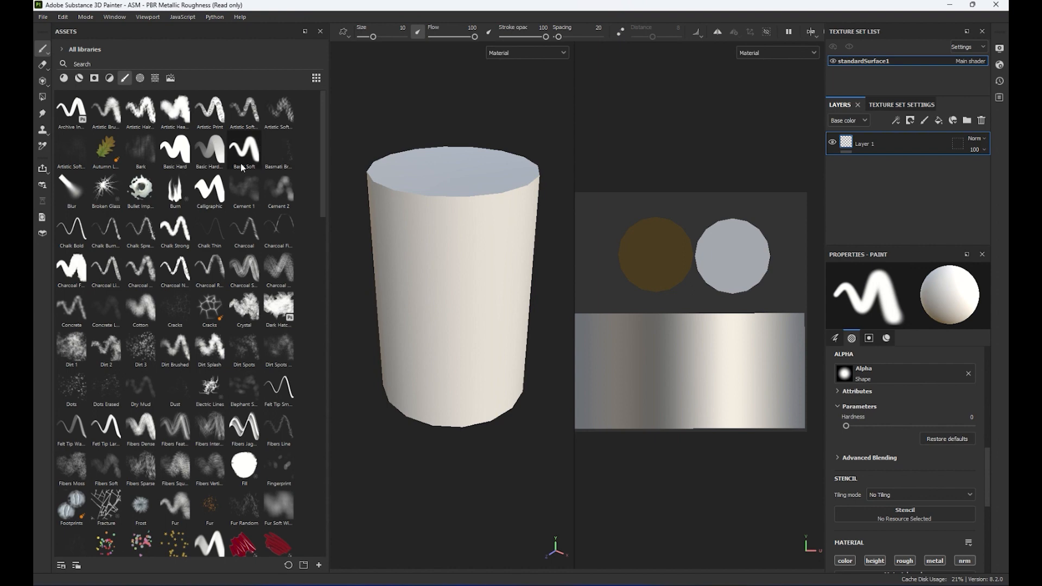
mouse_move(246, 167)
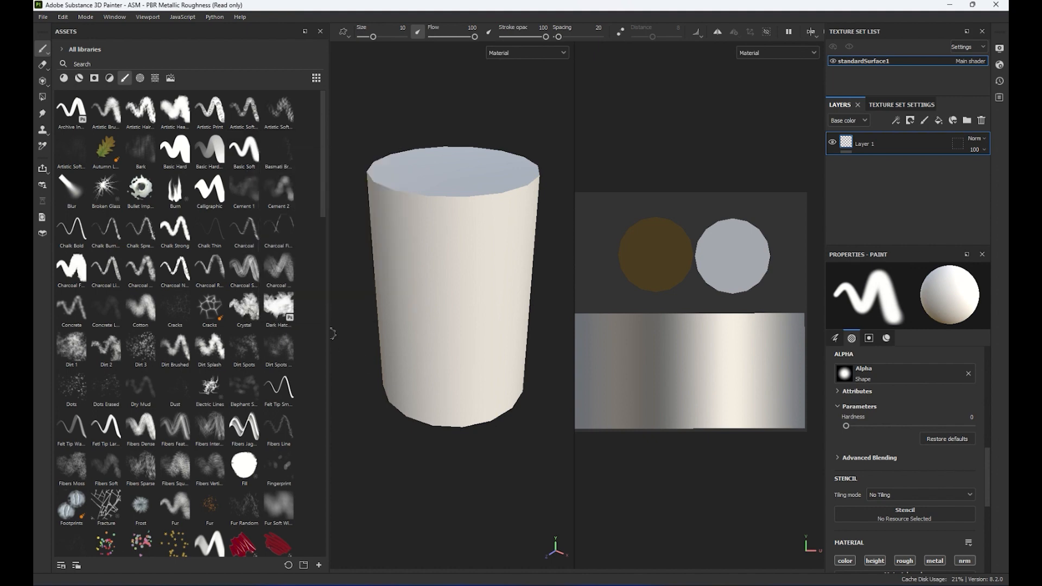
scroll(291, 310, down, 10)
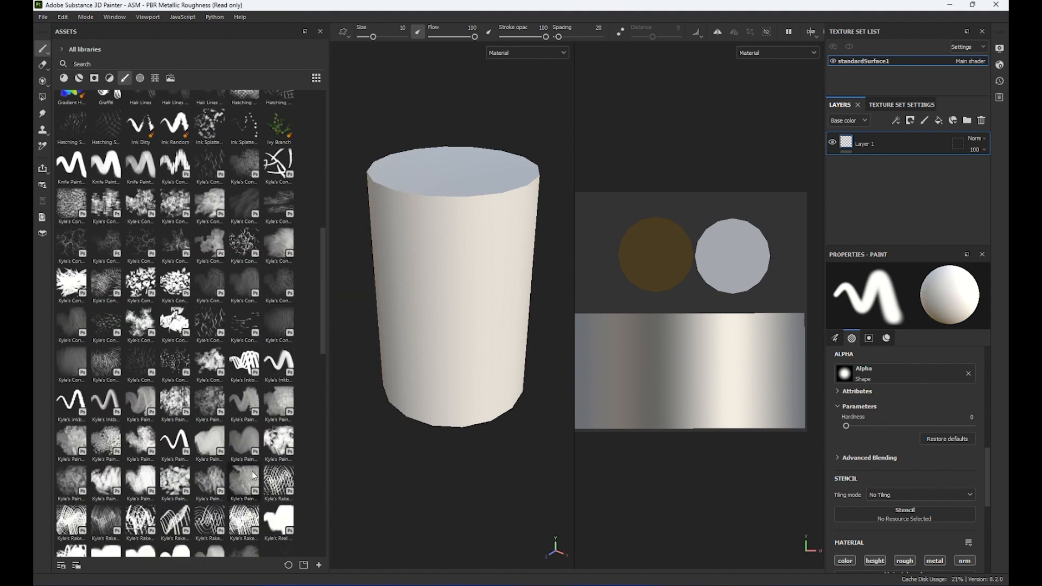
click(137, 400)
mouse_move(507, 217)
mouse_down()
mouse_move(447, 226)
mouse_move(459, 377)
mouse_up()
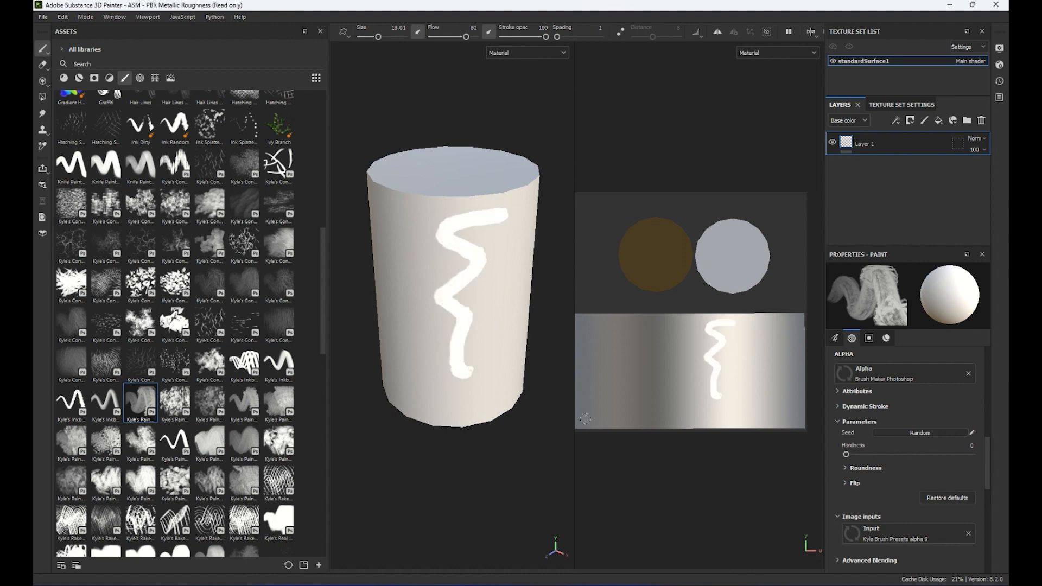
key(ctrl+z)
- Try the bristly Kyle brush using presets alpha 70 down the can's side and undo the stroke
click(71, 363)
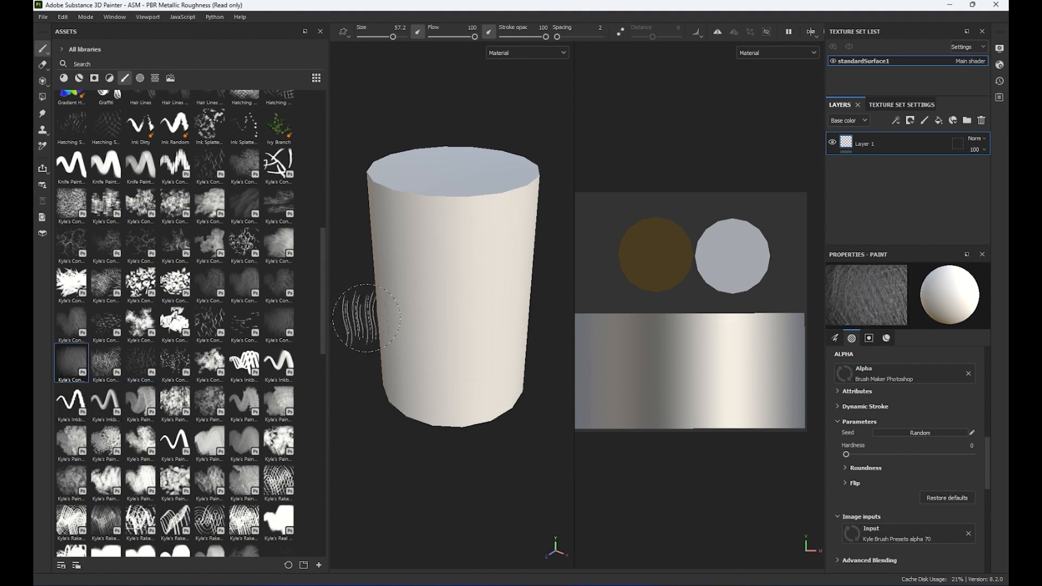
drag(431, 244, 448, 364)
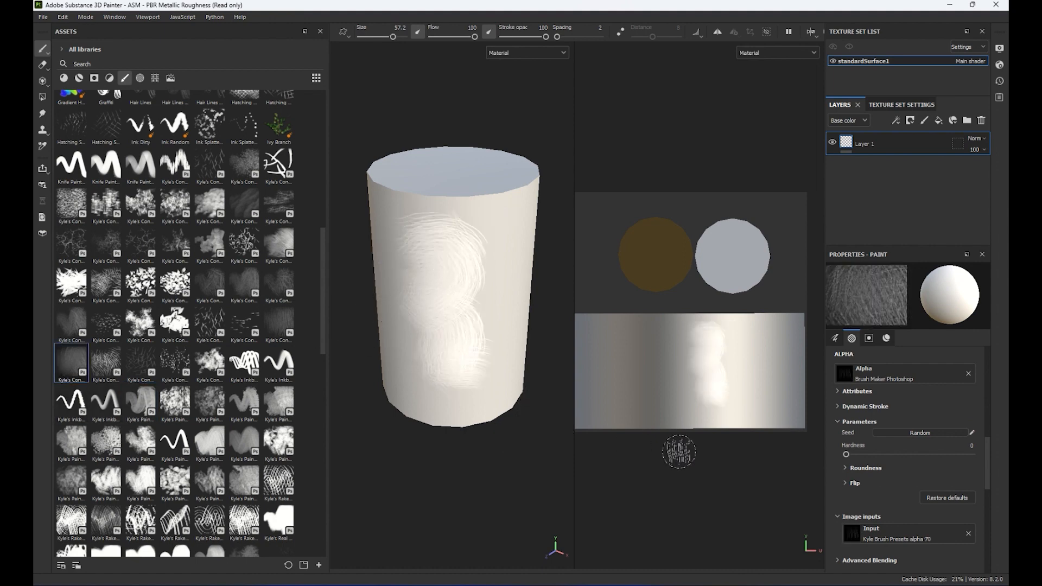
key(ctrl+z)
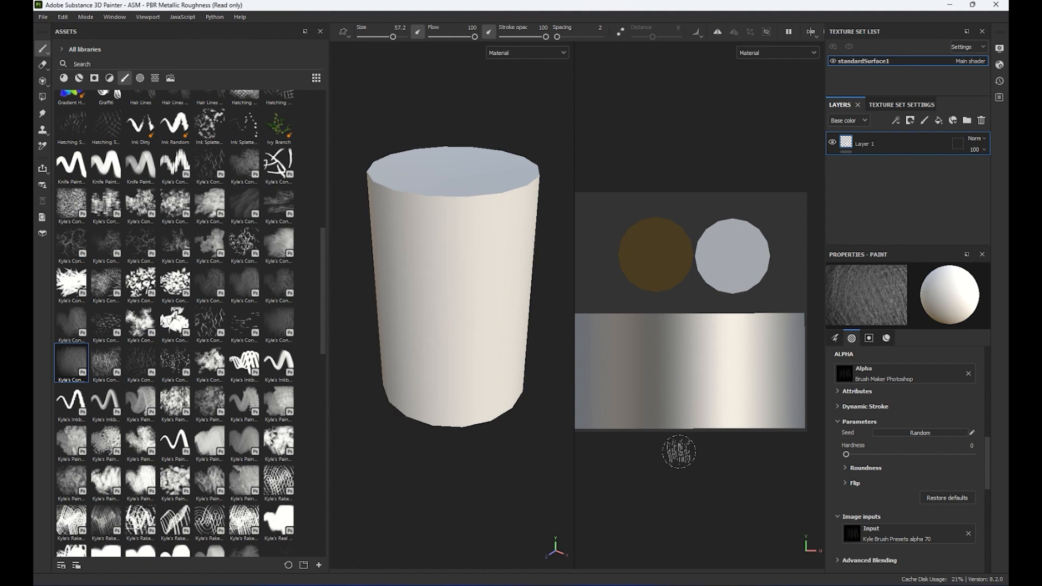
- Select the Basic Hard brush, test it with a curved stroke on the can, undo the stroke, and show its brush settings
scroll(243, 302, up, 10)
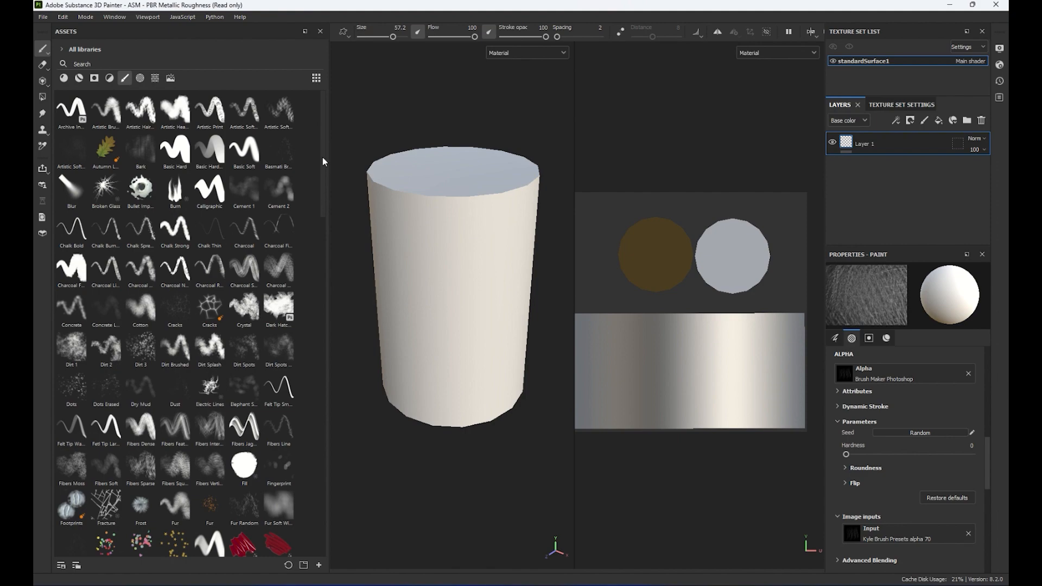
drag(323, 158, 344, 409)
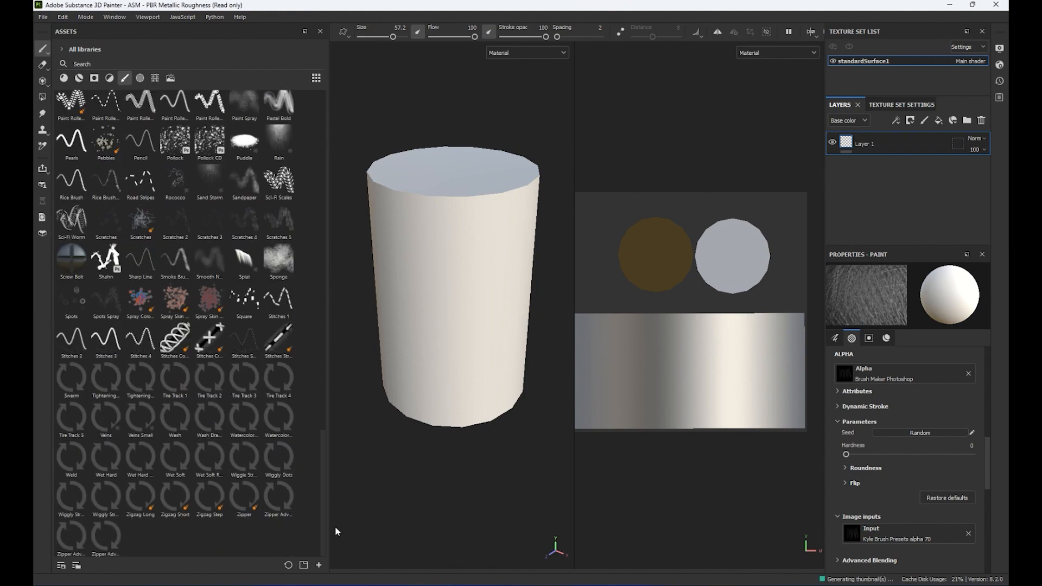
mouse_move(336, 532)
mouse_down()
mouse_move(324, 473)
mouse_move(362, 147)
mouse_up()
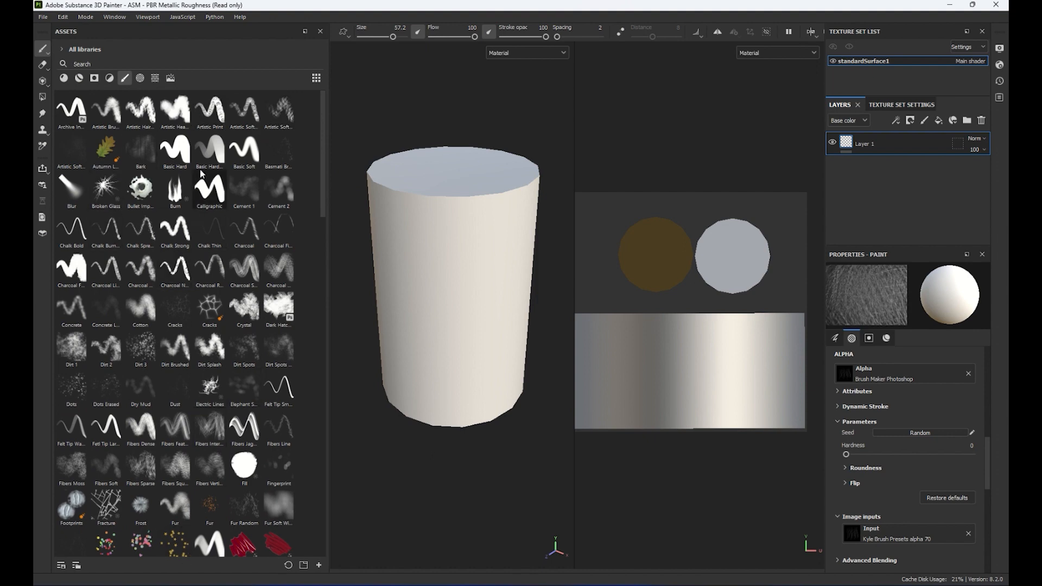
click(183, 158)
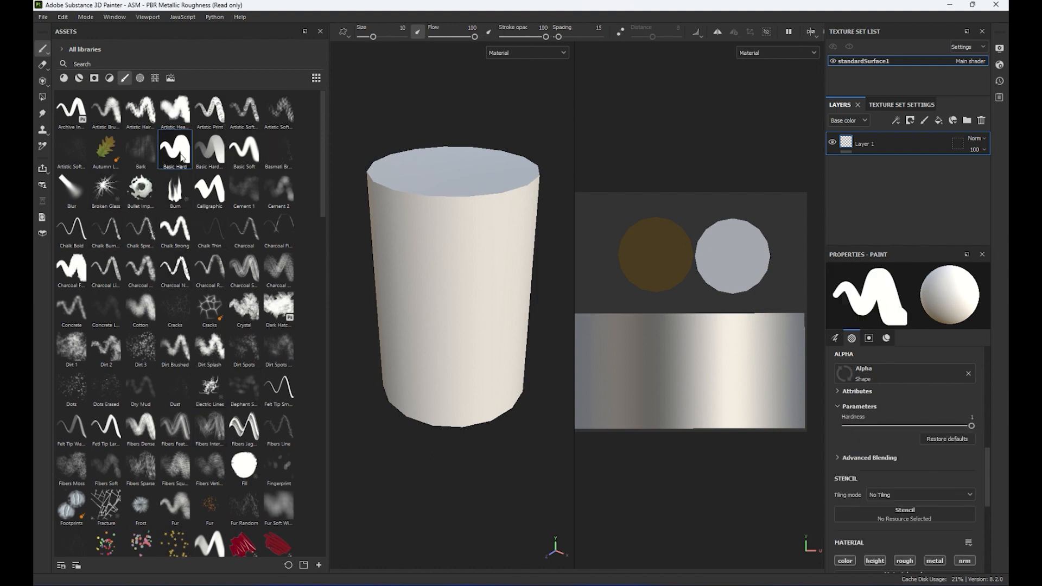
drag(492, 249, 448, 355)
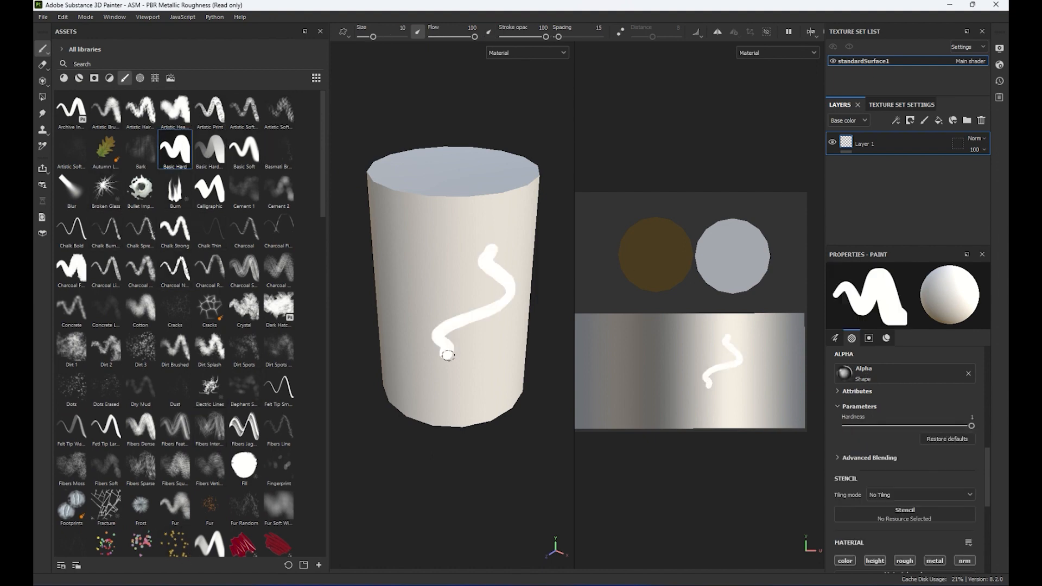
key(ctrl+z)
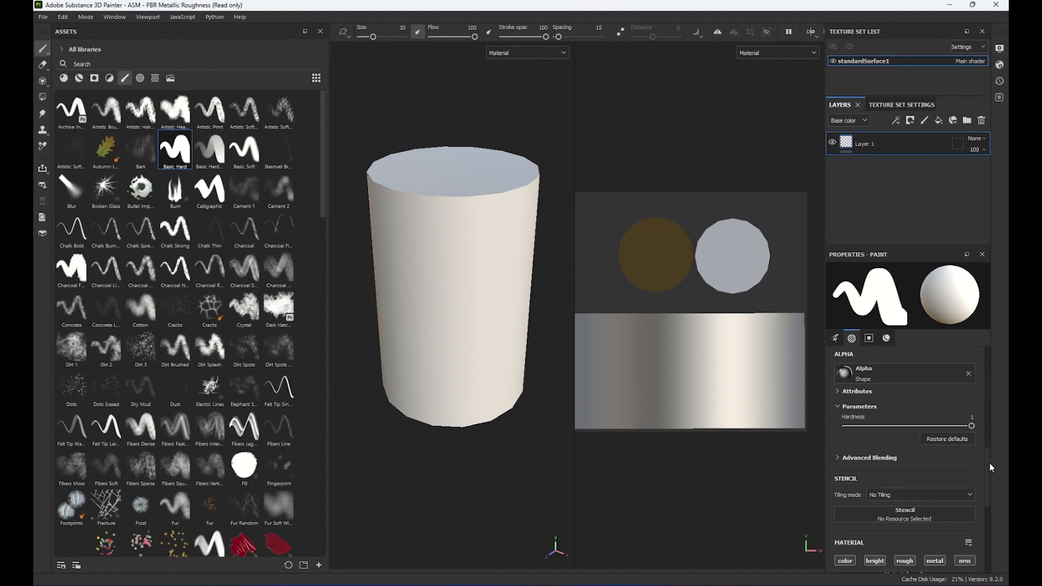
drag(992, 458, 998, 344)
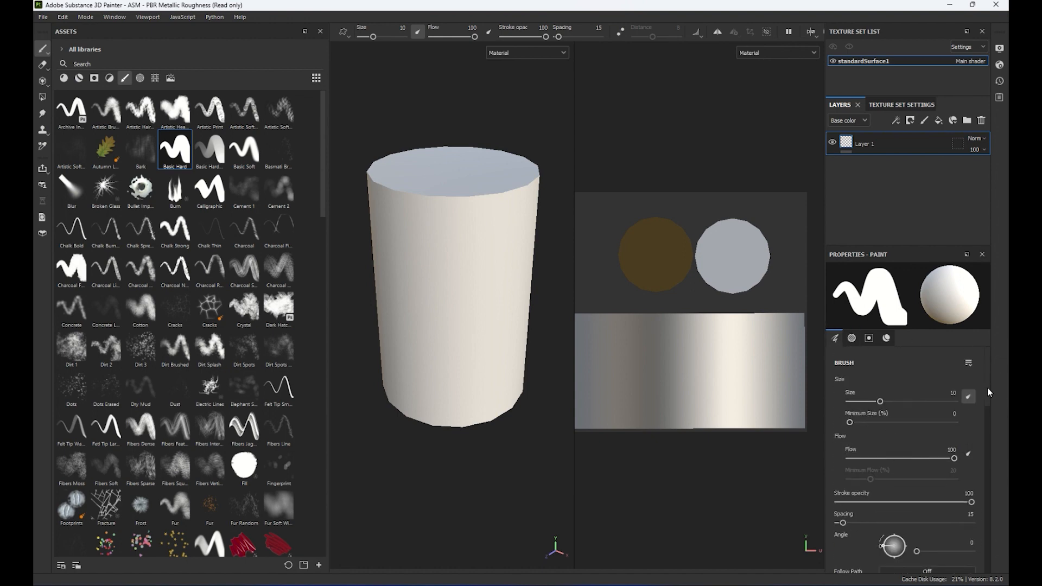
- Test the Basic Hard brush at spacing 204 with a curving dotted stroke on the can and undo the stroke
drag(988, 388, 989, 398)
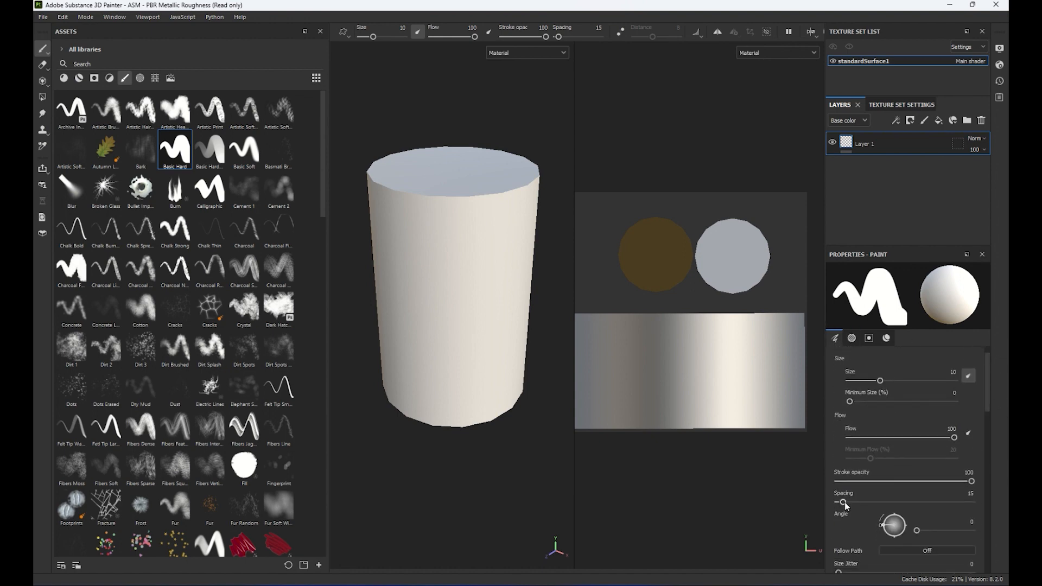
drag(843, 503, 906, 503)
mouse_move(466, 299)
mouse_down()
mouse_move(373, 236)
mouse_move(421, 372)
mouse_move(472, 326)
mouse_move(416, 358)
mouse_up()
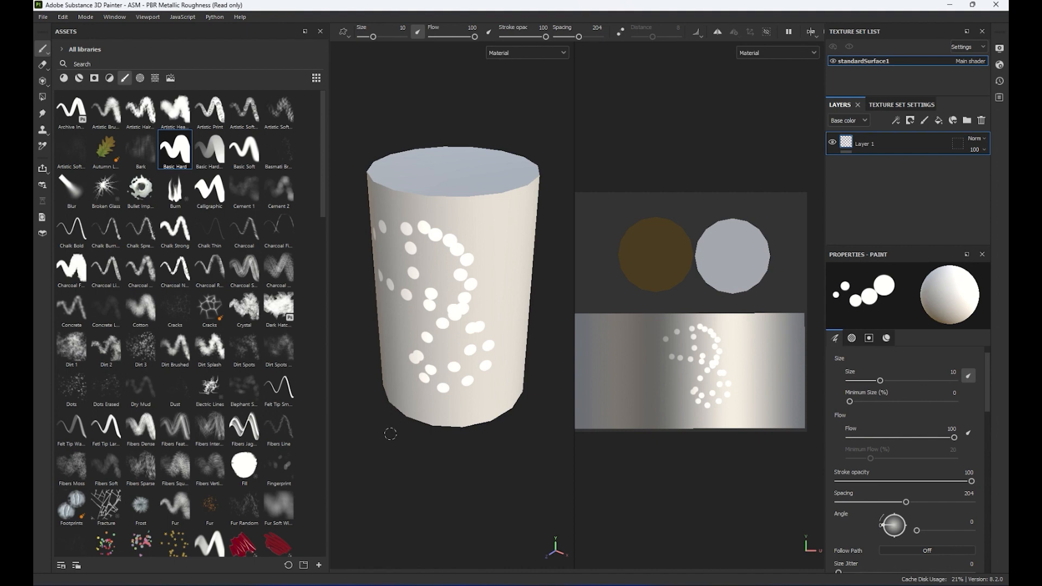
key(ctrl+z)
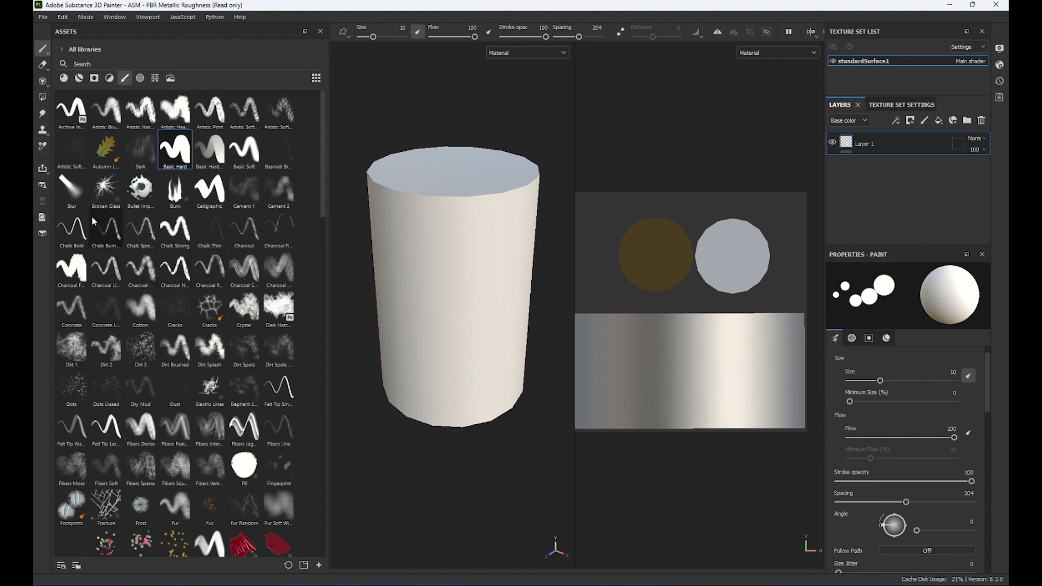
- Select the Leaf Curved brush from the brush library and paint a curving test stroke down the can's side
scroll(175, 268, down, 5)
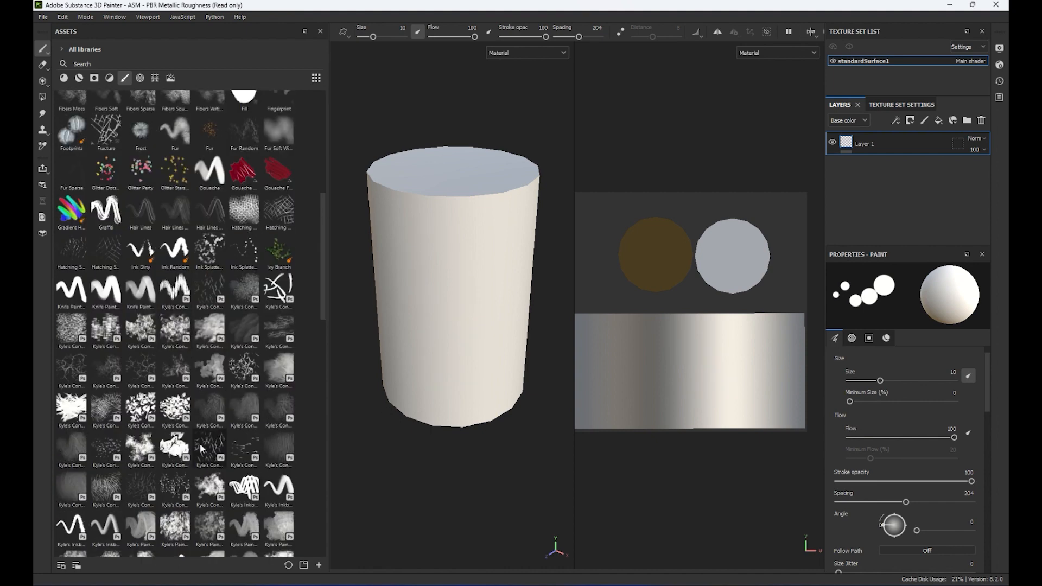
scroll(140, 424, down, 6)
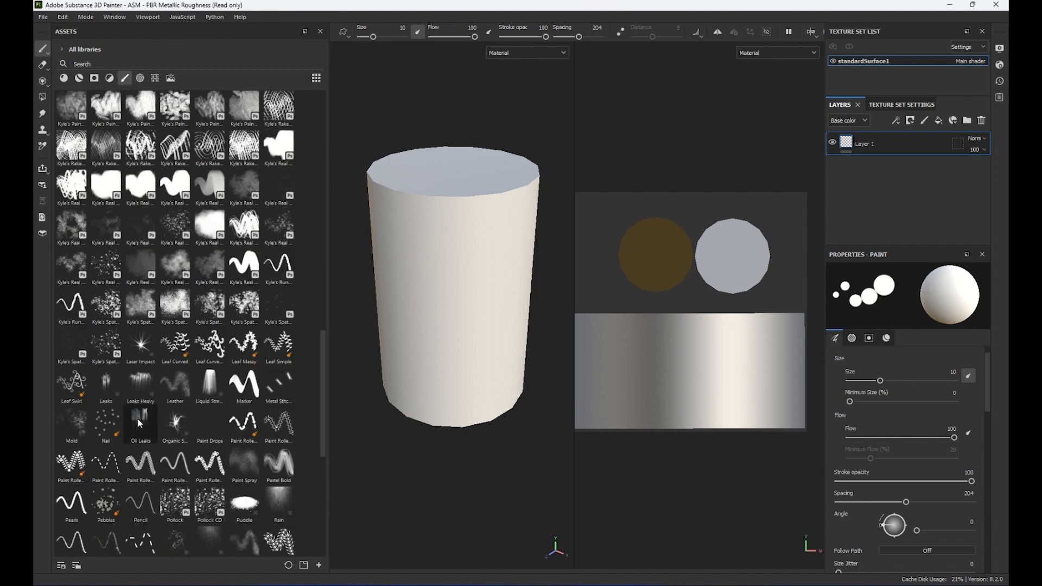
click(175, 345)
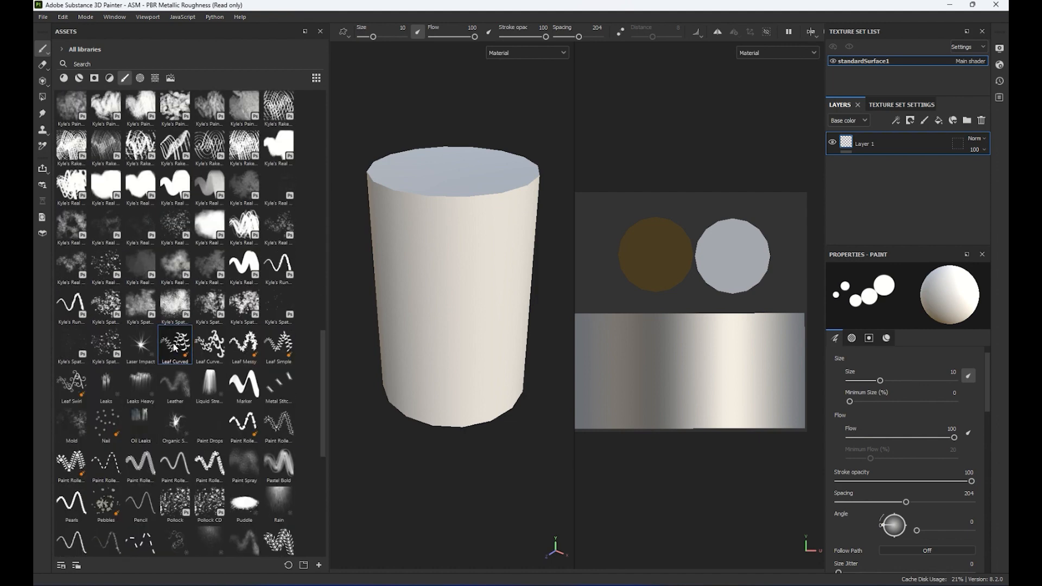
mouse_move(436, 237)
mouse_down()
mouse_move(430, 292)
mouse_move(472, 378)
mouse_move(479, 264)
mouse_up()
- Compare the Leaf Curved brush's spacing by painting test strokes on the can at 76 and 4
drag(840, 502, 863, 503)
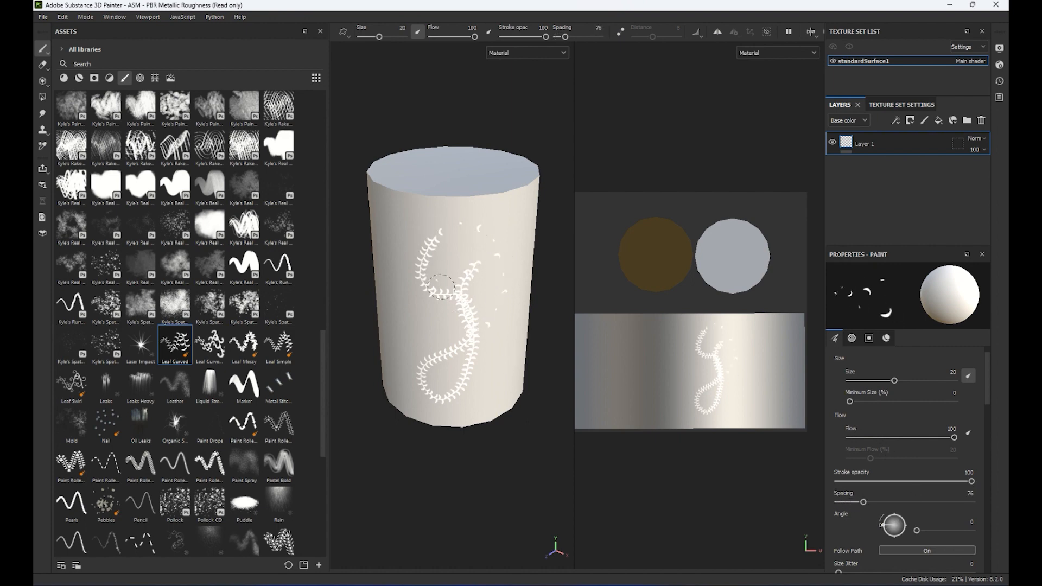
drag(382, 286, 405, 353)
drag(864, 503, 841, 503)
mouse_move(456, 351)
mouse_down()
mouse_move(493, 242)
mouse_move(502, 248)
mouse_up()
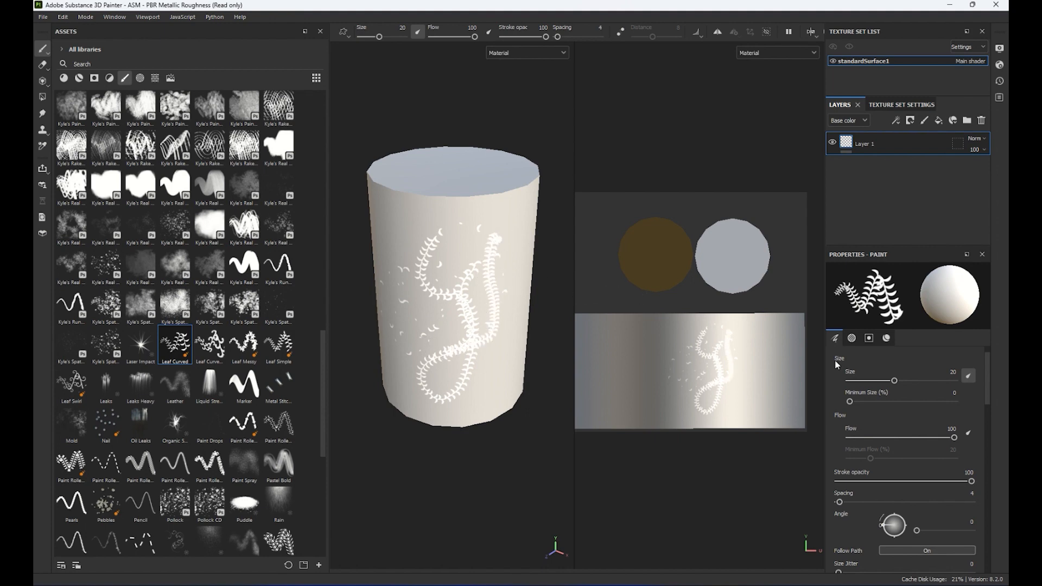
- Replace the painted layer with a fresh paint layer and test the Leaf Curved brush at angles 358 and 276
click(982, 121)
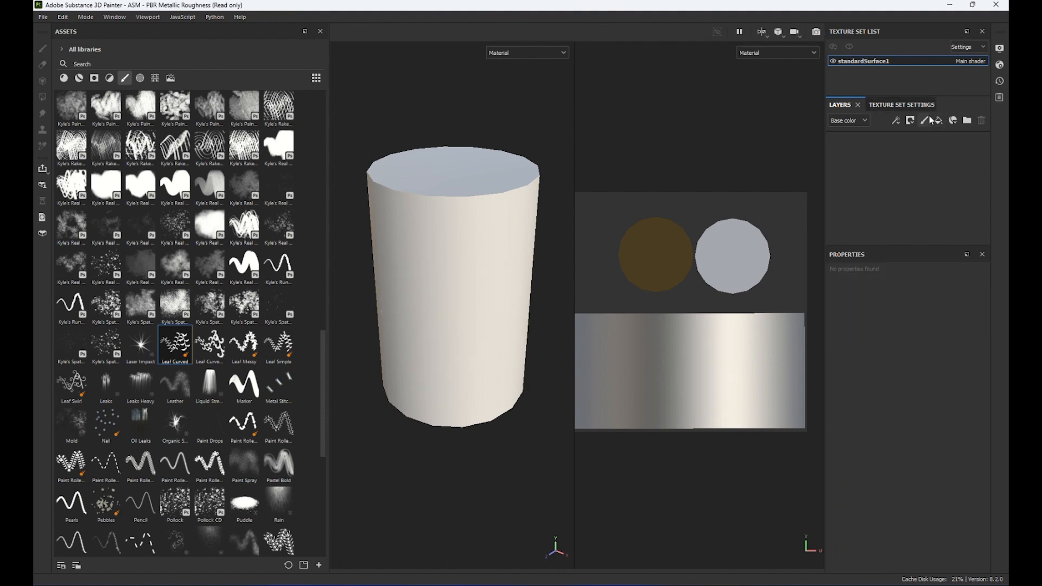
click(923, 120)
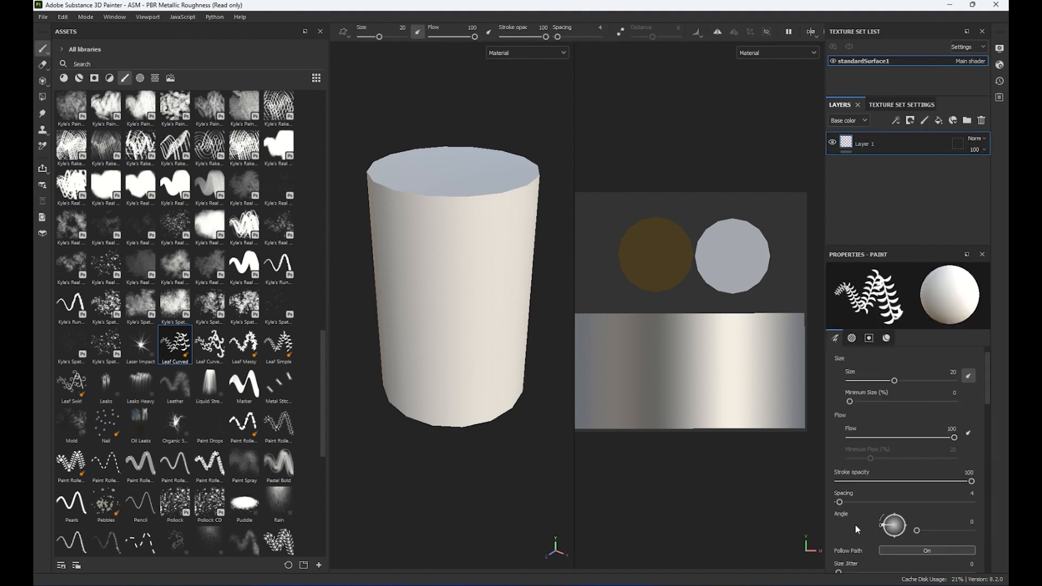
mouse_move(891, 530)
mouse_down()
mouse_move(899, 519)
mouse_move(899, 541)
mouse_up()
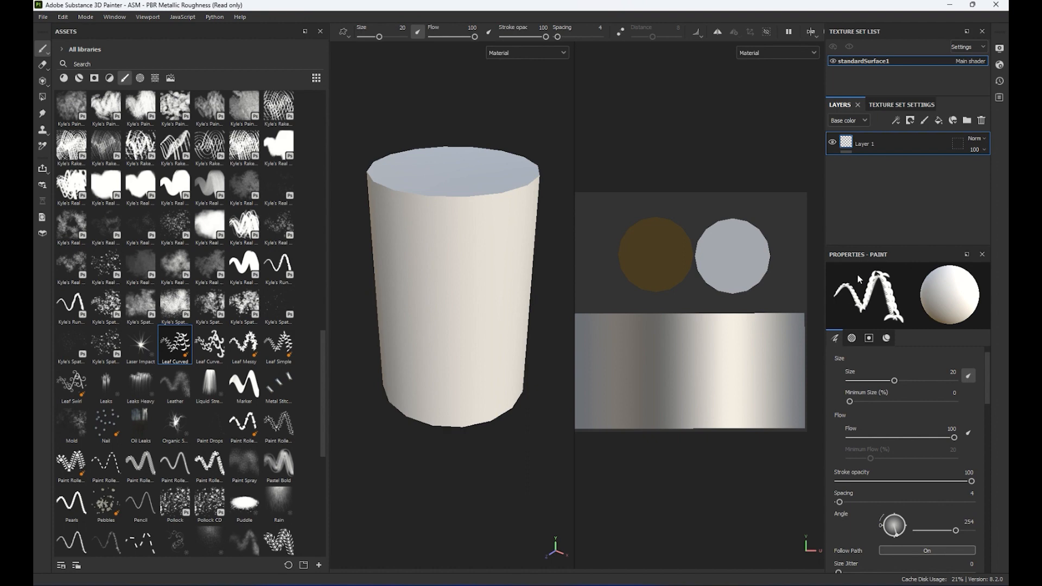
mouse_move(903, 543)
mouse_down()
mouse_move(893, 516)
mouse_move(885, 522)
mouse_up()
mouse_move(439, 365)
mouse_down()
mouse_move(404, 239)
mouse_move(453, 266)
mouse_up()
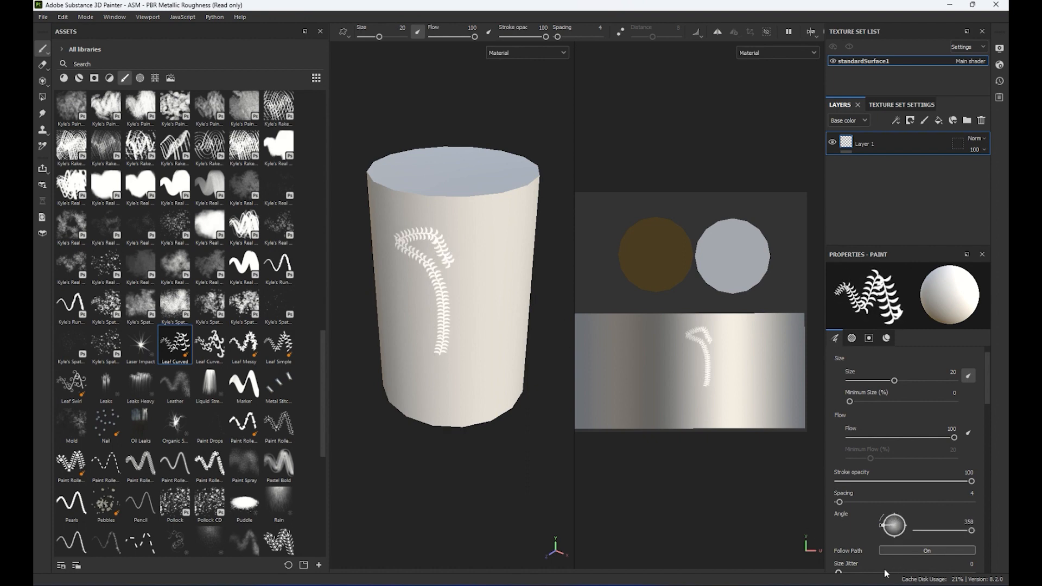
drag(876, 516, 894, 537)
mouse_move(451, 397)
mouse_down()
mouse_move(500, 386)
mouse_move(516, 263)
mouse_up()
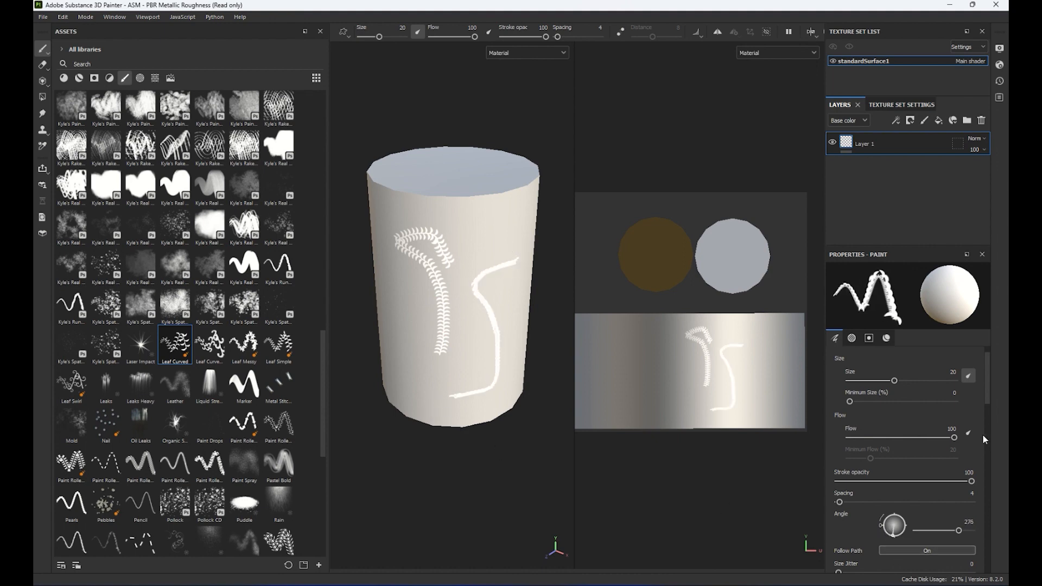
- Reselect the Basic Hard brush and replace the painted layer with an empty one
drag(990, 394, 984, 439)
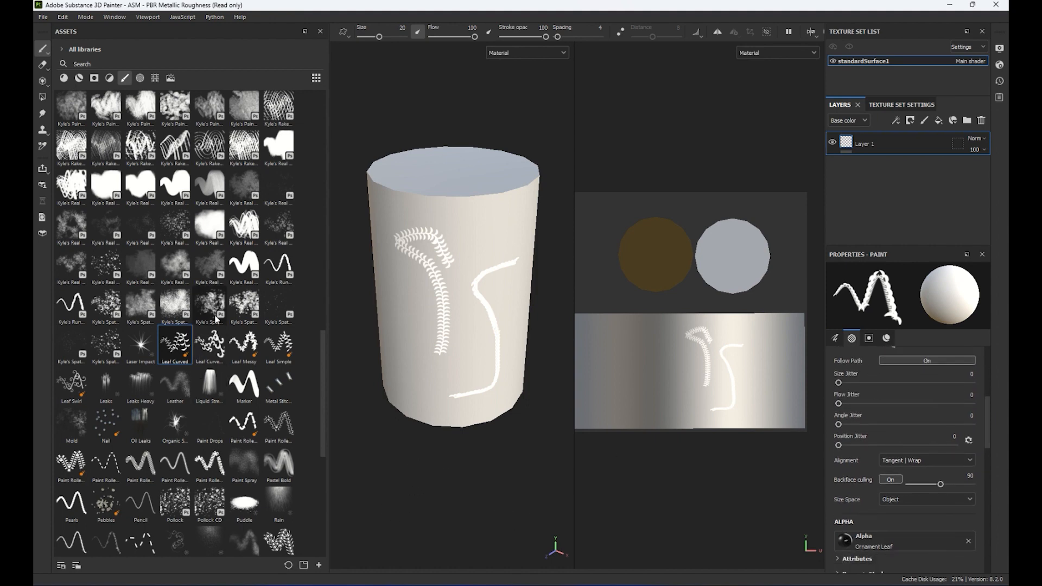
scroll(201, 277, up, 15)
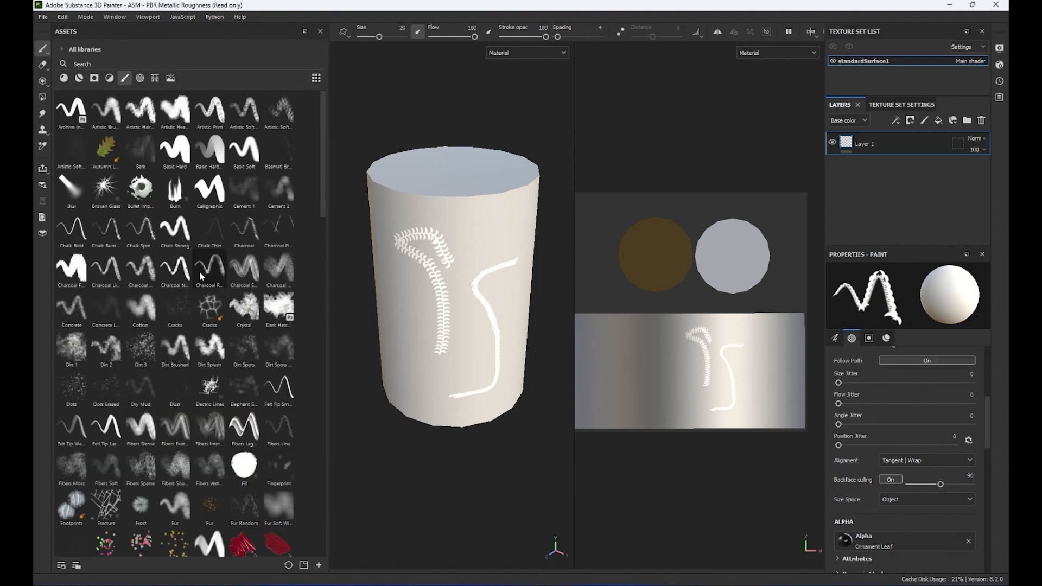
click(174, 150)
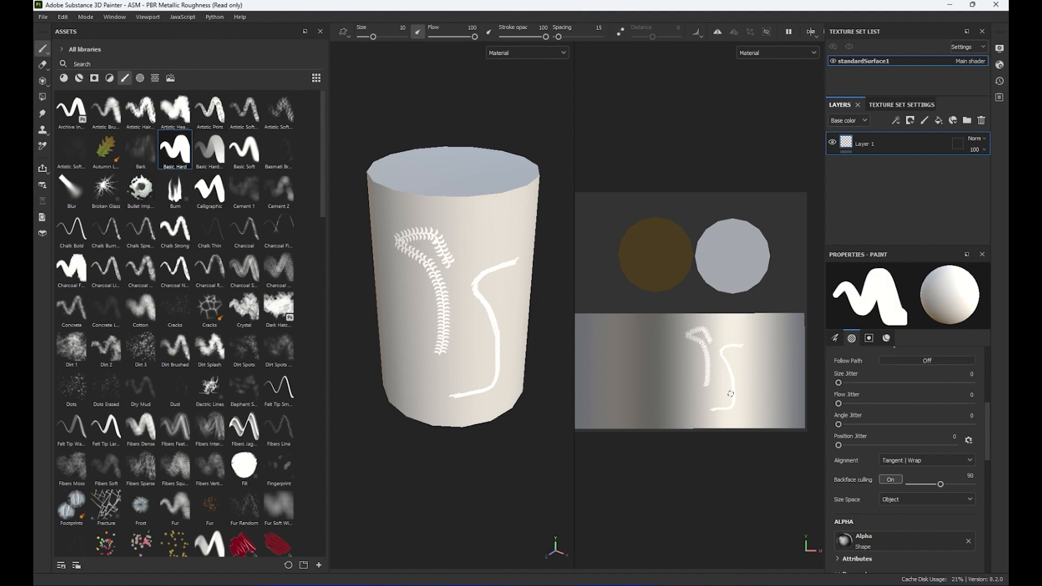
click(982, 120)
click(910, 120)
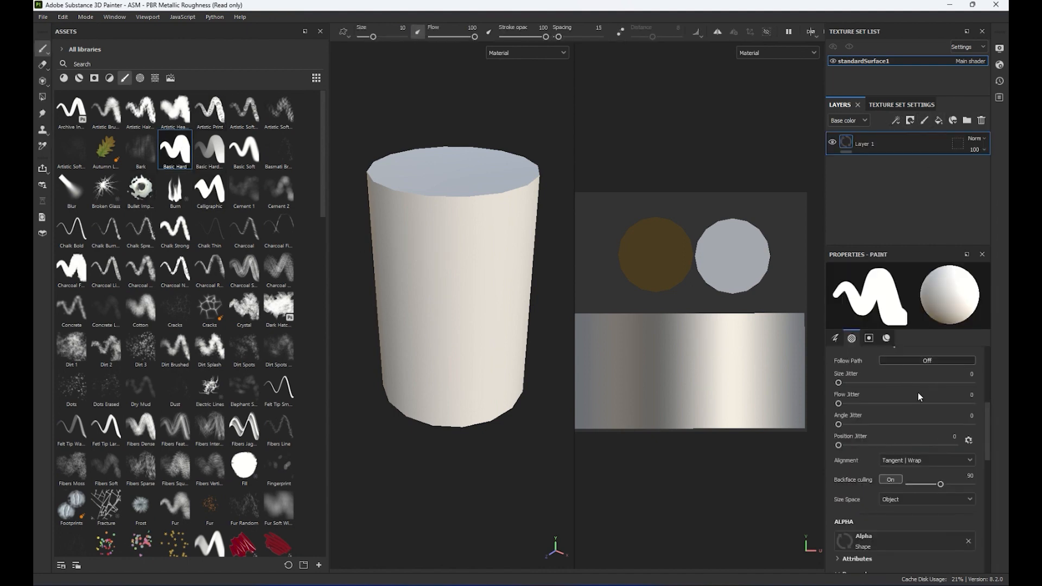
- Test the Basic Hard brush at maximum size jitter with a looping stroke, and reset the size jitter to 0
drag(839, 382, 972, 382)
mouse_move(459, 397)
mouse_down()
mouse_move(418, 336)
mouse_move(460, 234)
mouse_move(427, 259)
mouse_move(480, 299)
mouse_move(495, 350)
mouse_move(508, 299)
mouse_move(490, 214)
mouse_move(487, 325)
mouse_move(473, 370)
mouse_up()
drag(967, 385, 793, 374)
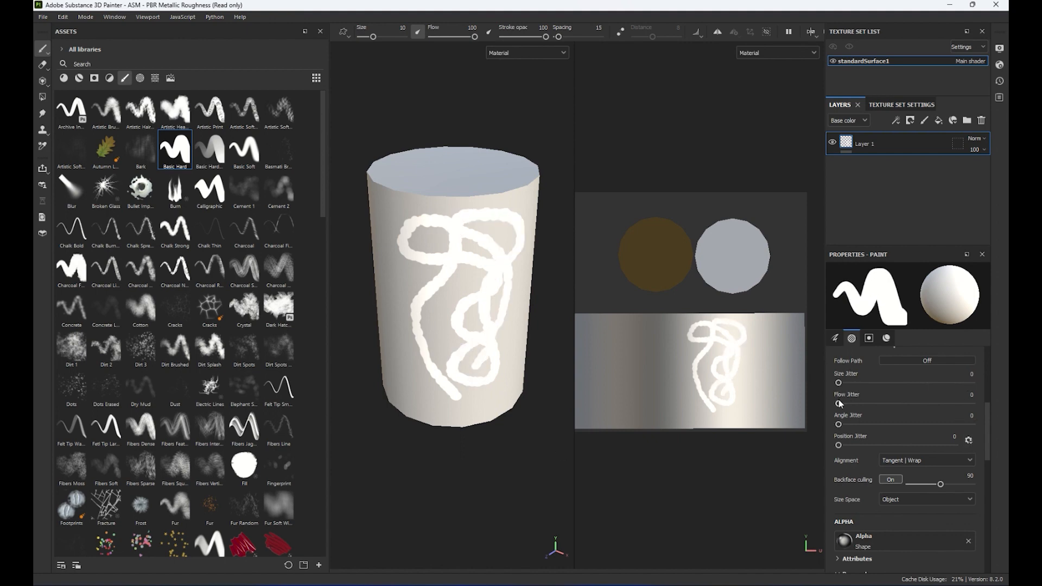
- Paint a test stroke with the Basic Hard brush at flow jitter 100, and set its angle jitter to 180
drag(839, 404, 1005, 413)
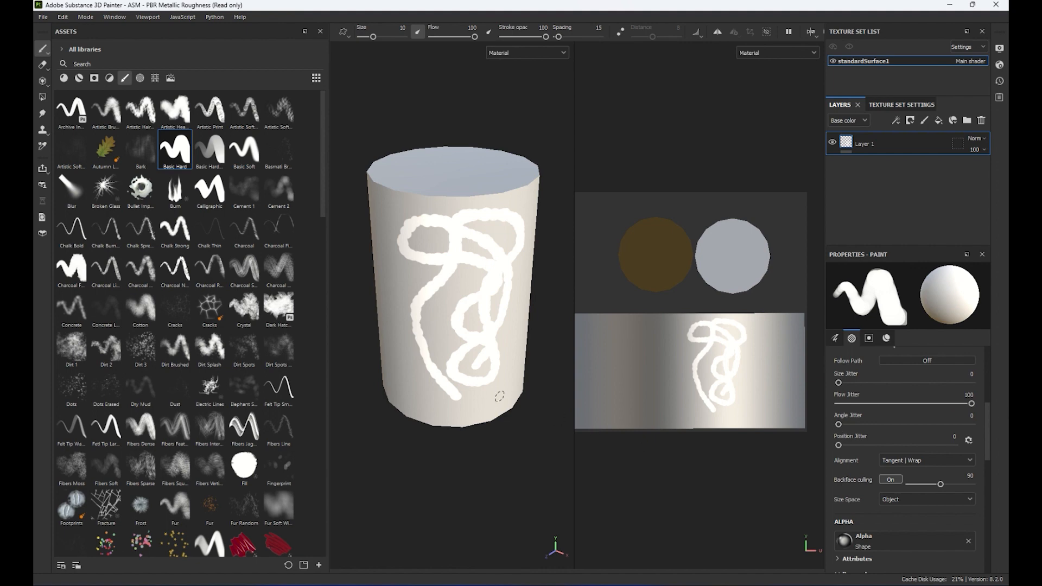
mouse_move(499, 406)
mouse_down()
mouse_move(411, 403)
mouse_move(390, 298)
mouse_move(414, 282)
mouse_move(429, 375)
mouse_move(469, 279)
mouse_up()
drag(839, 425, 972, 424)
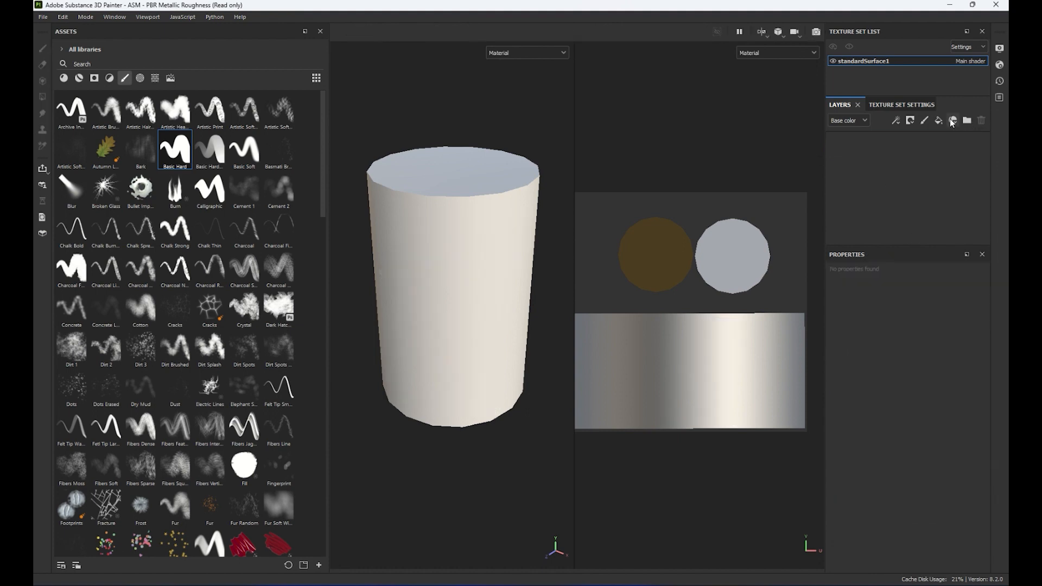
- Replace the painted layer with a new paint layer and test the Leaf Curved brush at angle jitter 180
click(982, 120)
click(925, 120)
scroll(224, 426, down, 15)
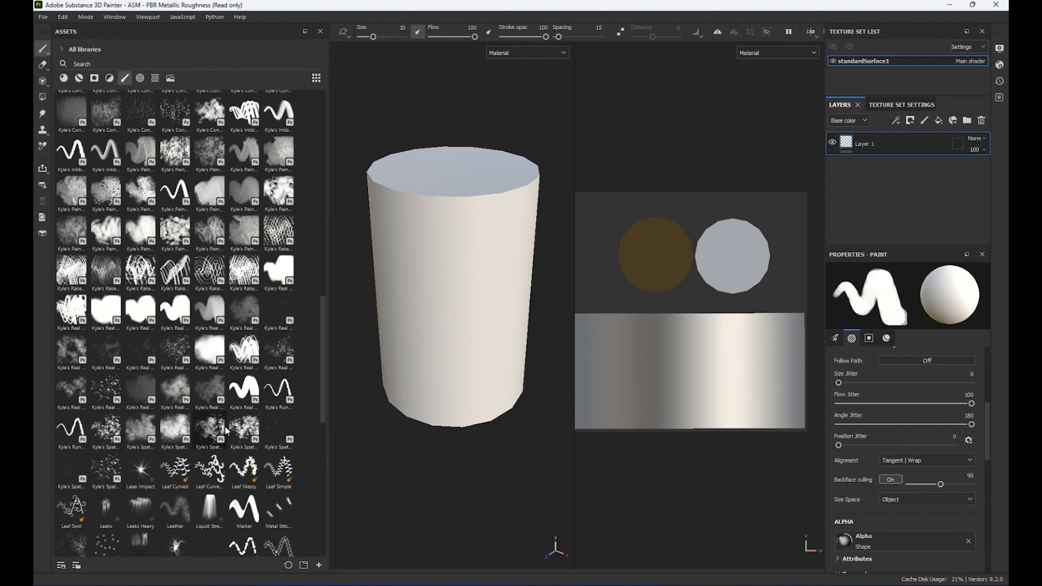
scroll(163, 467, up, 5)
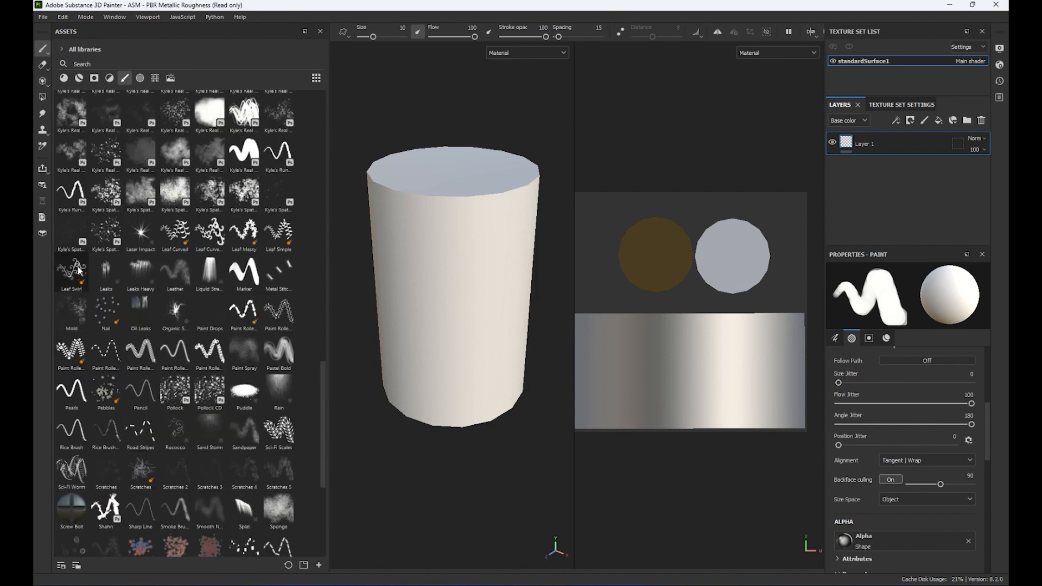
click(175, 233)
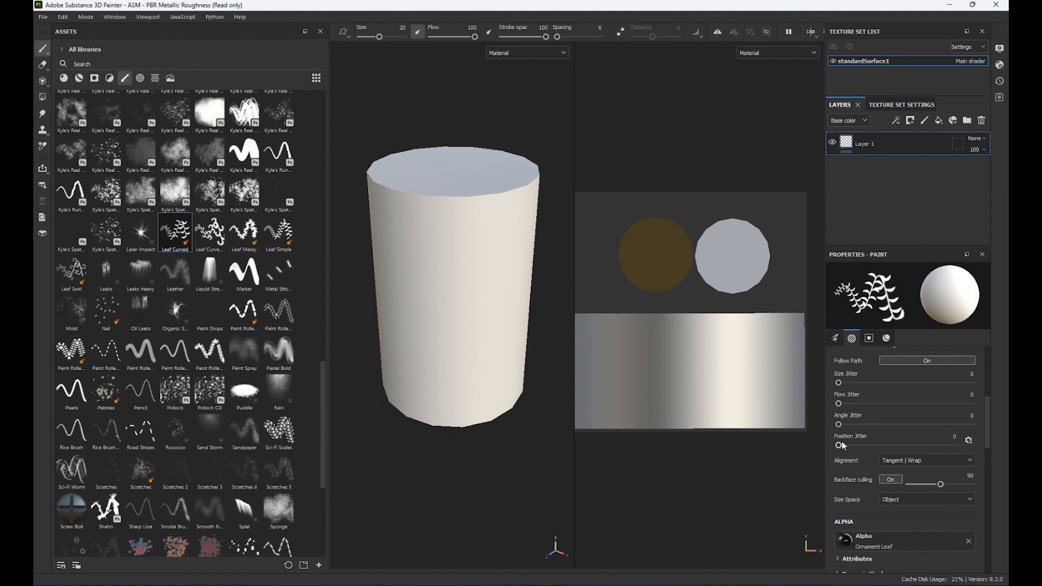
drag(839, 425, 971, 424)
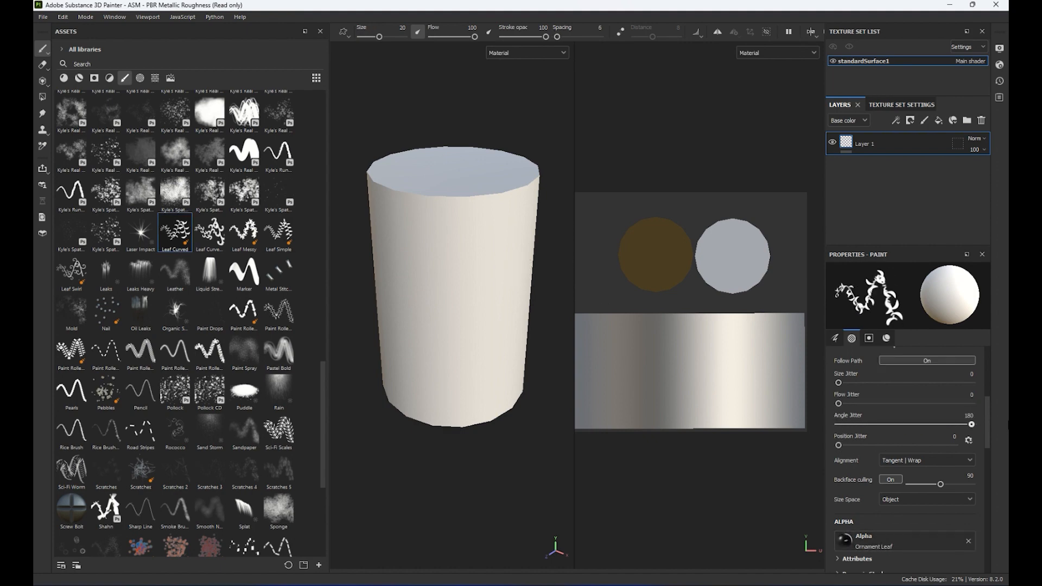
mouse_move(420, 396)
mouse_down()
mouse_move(408, 285)
mouse_move(447, 243)
mouse_move(446, 336)
mouse_up()
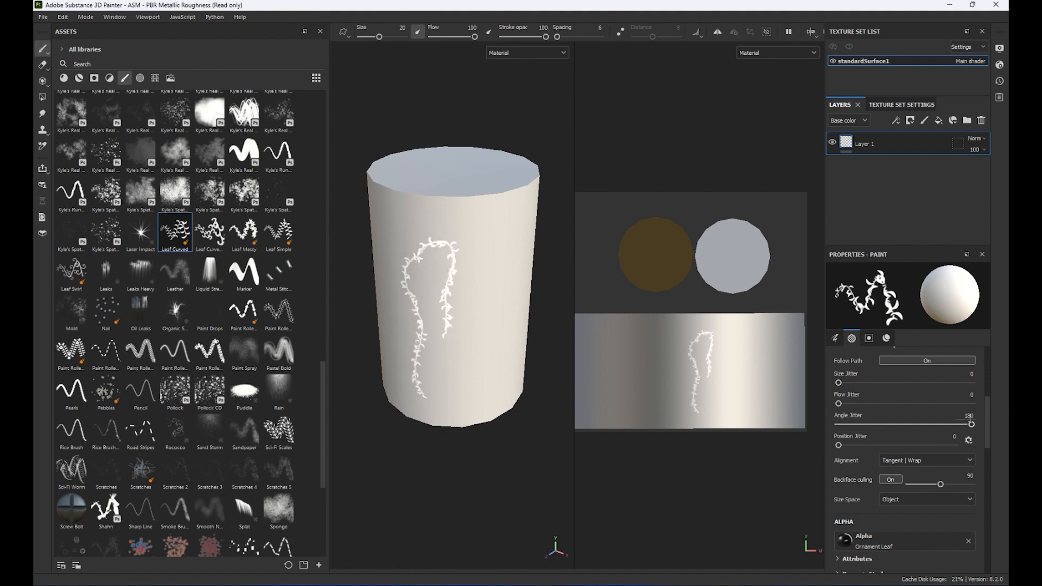
- Reset the Leaf Curved brush's angle jitter to 0 and paint several long comparison strokes across the can's side
drag(946, 426, 839, 425)
mouse_move(495, 384)
mouse_down()
mouse_move(469, 274)
mouse_move(492, 243)
mouse_move(515, 334)
mouse_up()
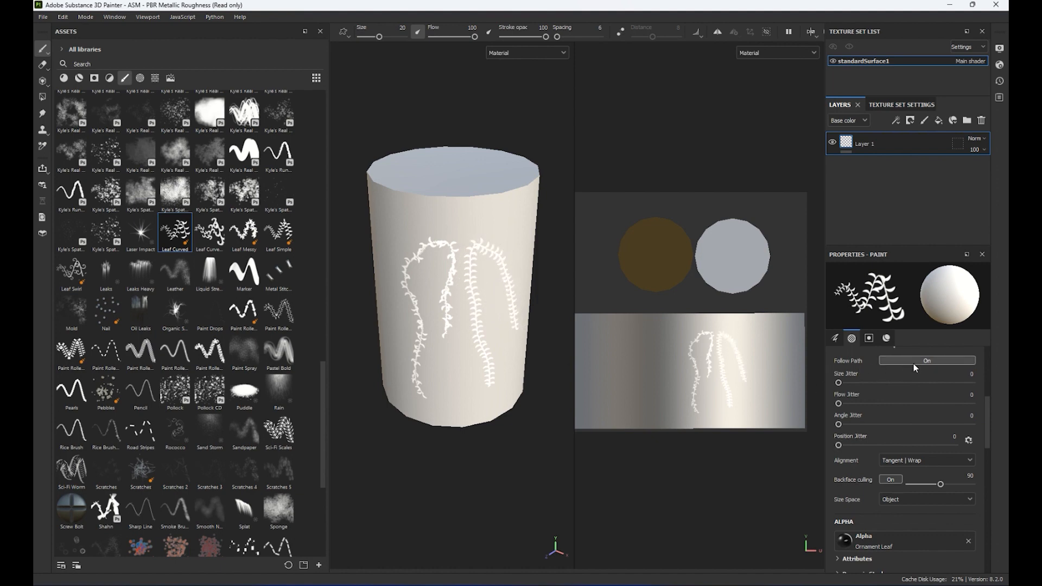
scroll(986, 409, up, 2)
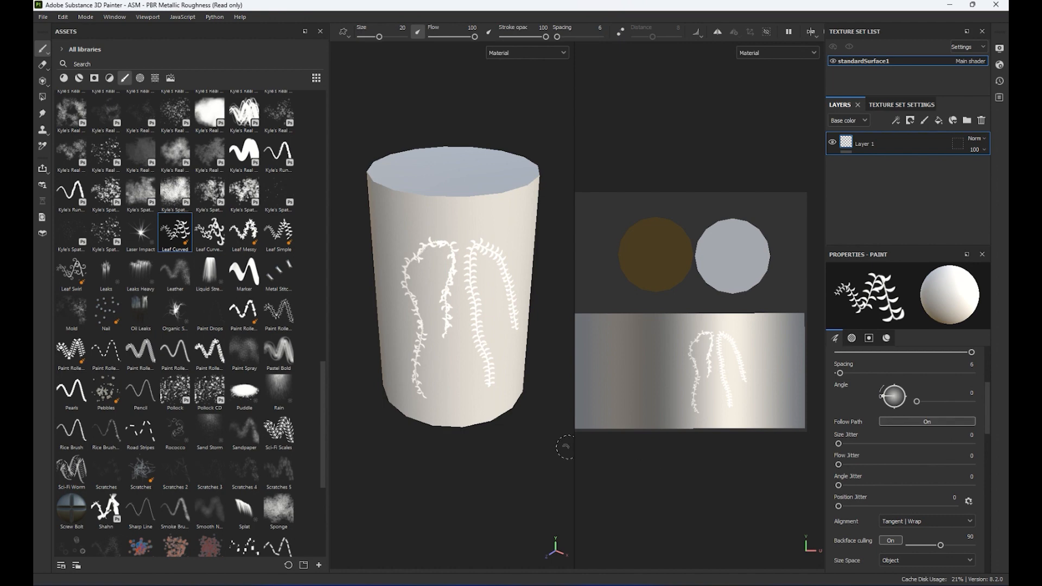
mouse_move(453, 416)
mouse_down()
mouse_move(447, 259)
mouse_move(483, 218)
mouse_move(518, 230)
mouse_move(528, 261)
mouse_move(507, 294)
mouse_move(491, 412)
mouse_move(433, 239)
mouse_move(383, 212)
mouse_up()
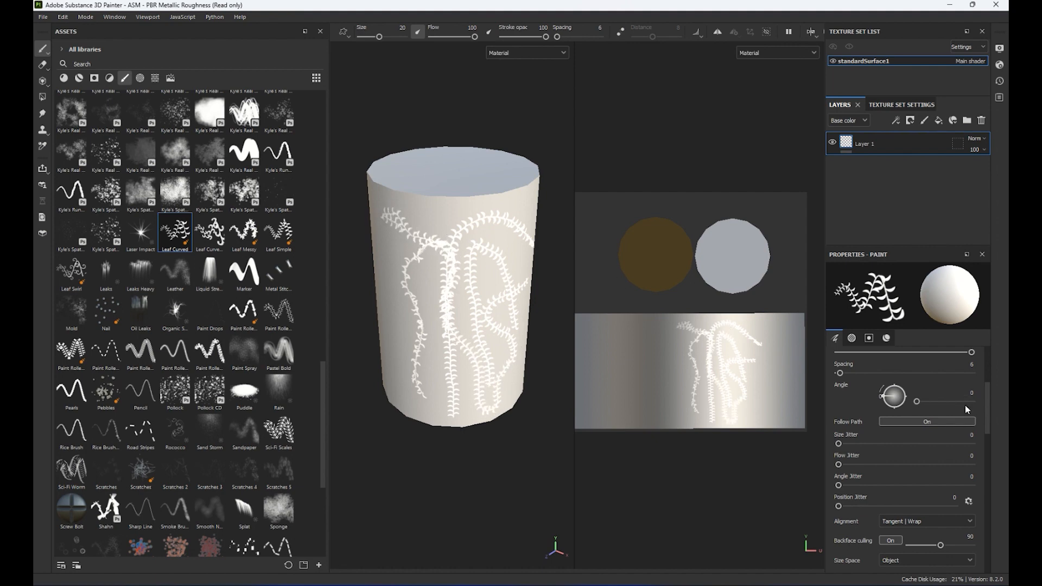
- Paint leaf strokes across the can with Follow Path off, and turn Follow Path back on
click(949, 423)
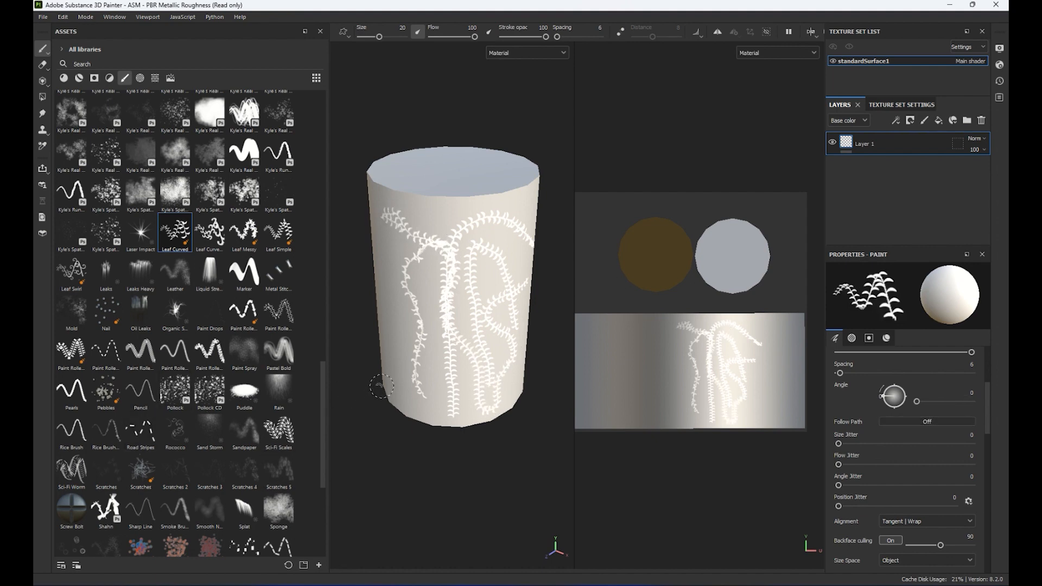
mouse_move(382, 386)
mouse_down()
mouse_move(383, 293)
mouse_move(392, 369)
mouse_move(405, 295)
mouse_move(518, 314)
mouse_move(405, 325)
mouse_move(498, 349)
mouse_move(405, 380)
mouse_move(505, 378)
mouse_up()
click(928, 422)
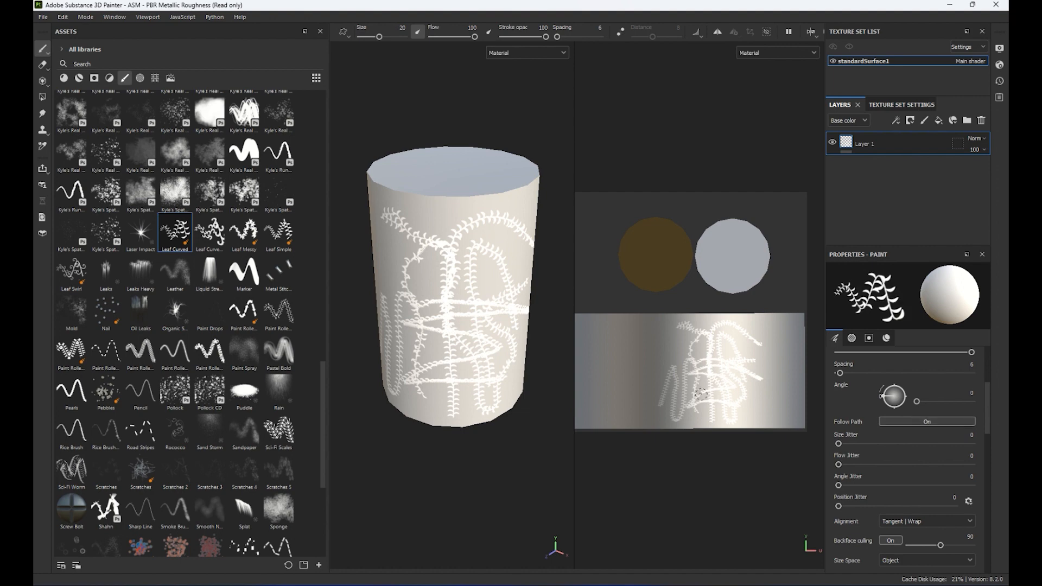
- Delete the layer holding the leaf strokes and add an empty paint layer
click(980, 121)
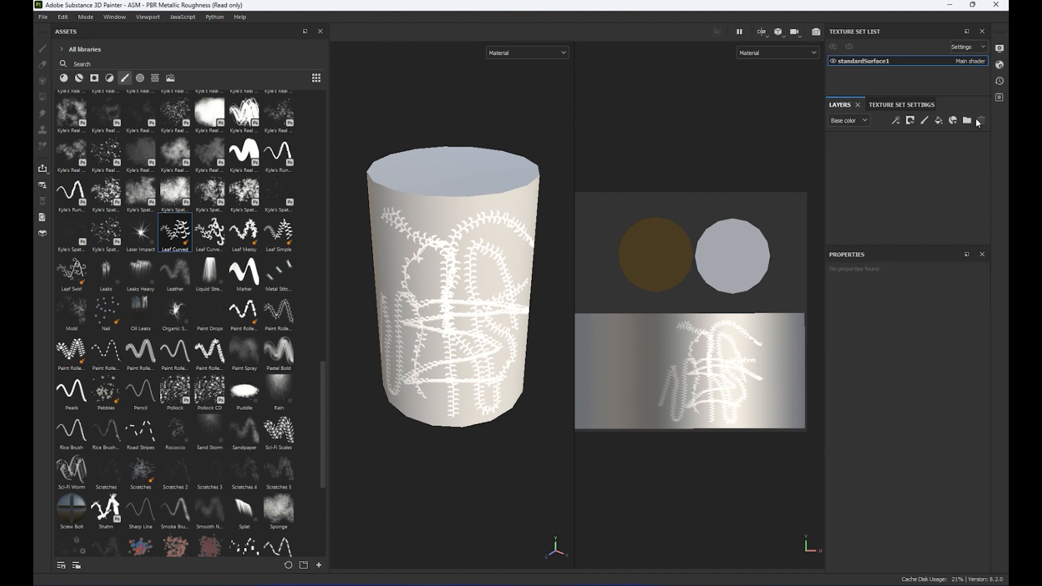
click(925, 122)
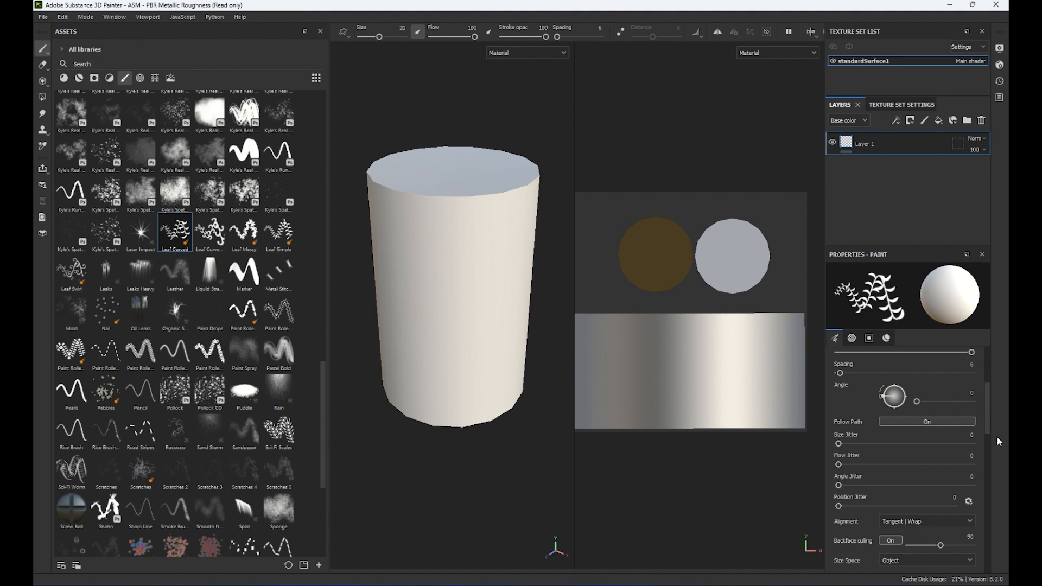
- Test the Leaf Curved brush at stroke opacity 40, undo the stroke, and restore the stroke opacity to 100
drag(988, 409, 989, 364)
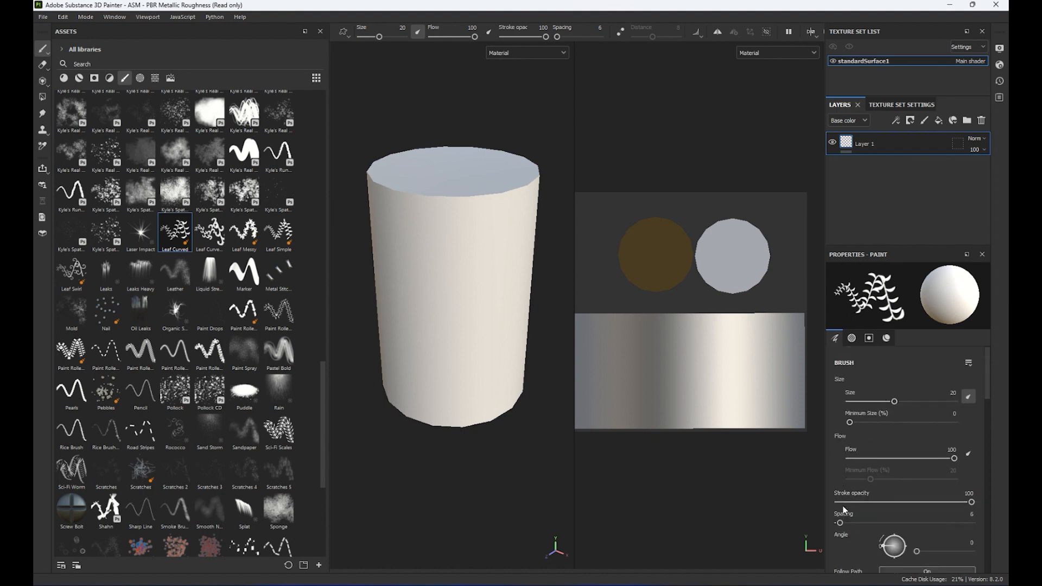
mouse_move(922, 502)
mouse_down()
mouse_move(863, 503)
mouse_move(891, 503)
mouse_up()
mouse_move(426, 288)
mouse_down()
mouse_move(466, 326)
mouse_move(462, 375)
mouse_move(480, 367)
mouse_up()
key(ctrl+z)
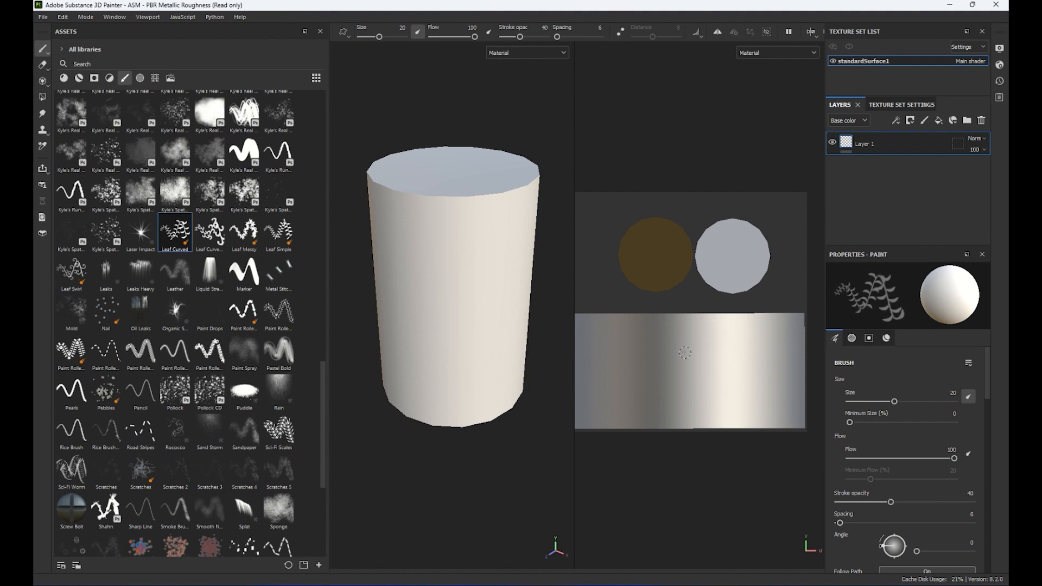
drag(891, 503, 995, 491)
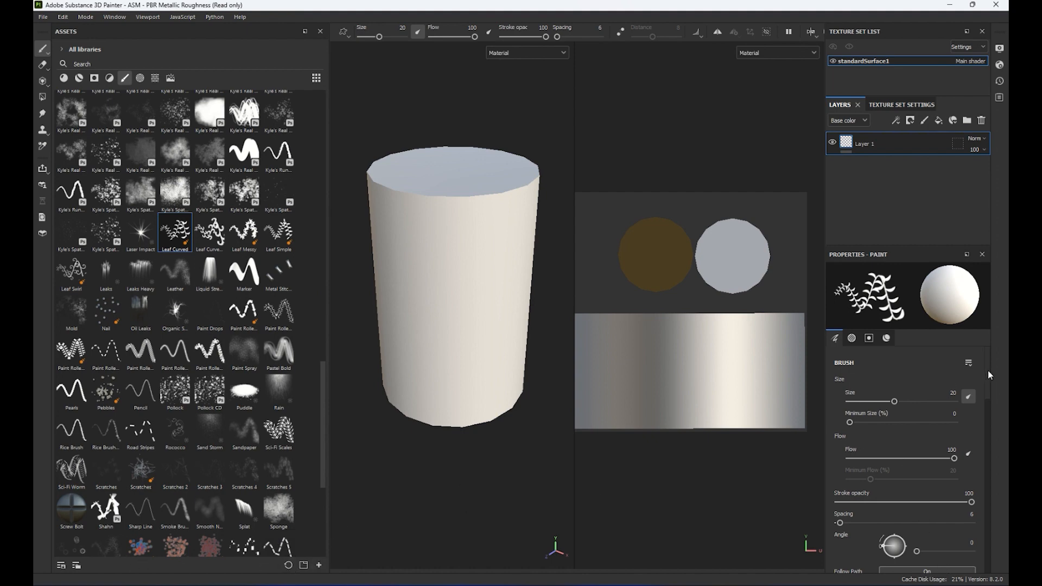
- Review the Leaf Curved brush's alpha, stencil and material settings in the paint properties
drag(989, 383, 984, 483)
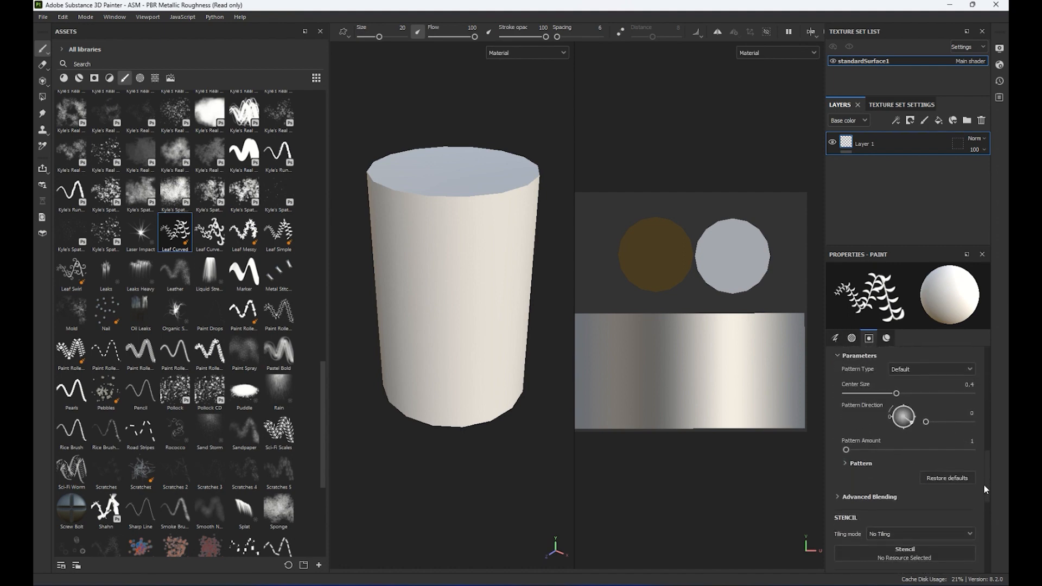
click(857, 337)
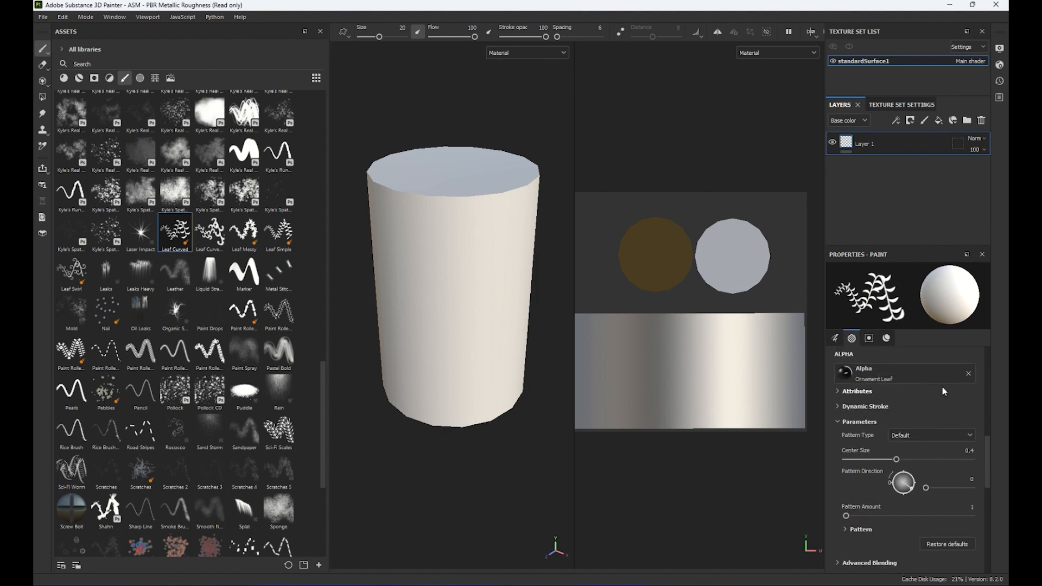
drag(987, 448, 987, 483)
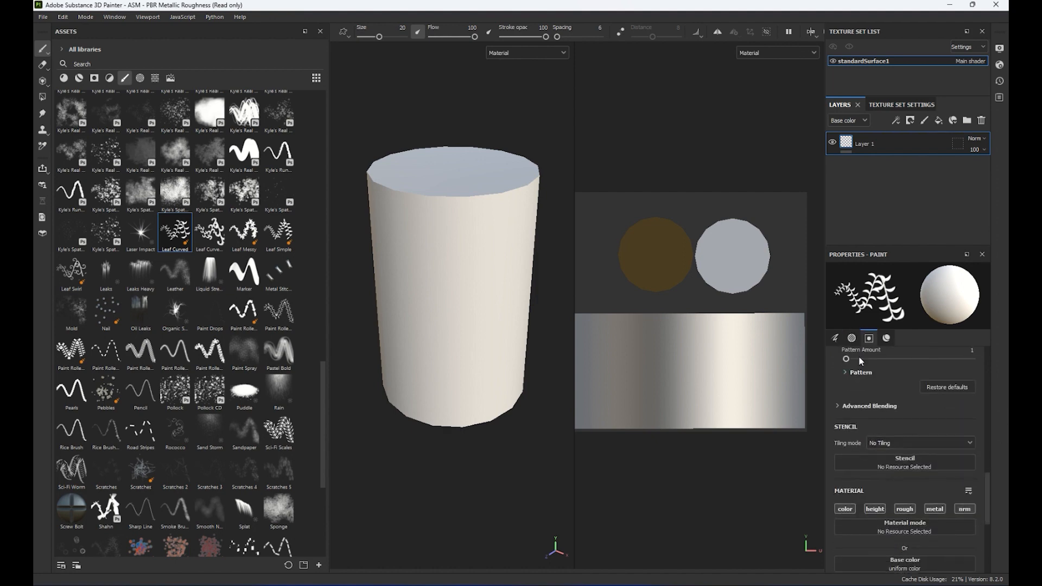
click(869, 339)
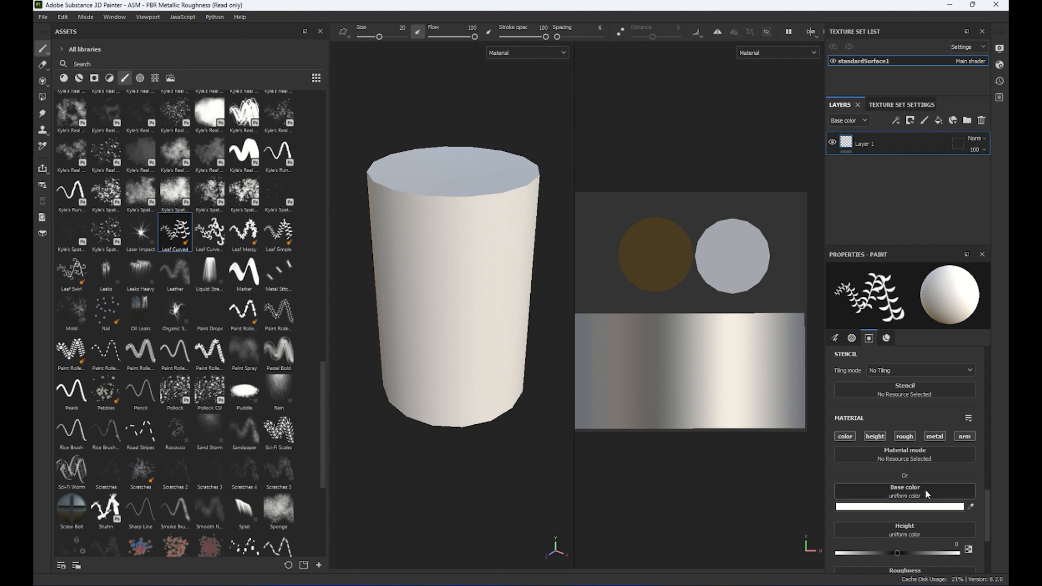
click(886, 338)
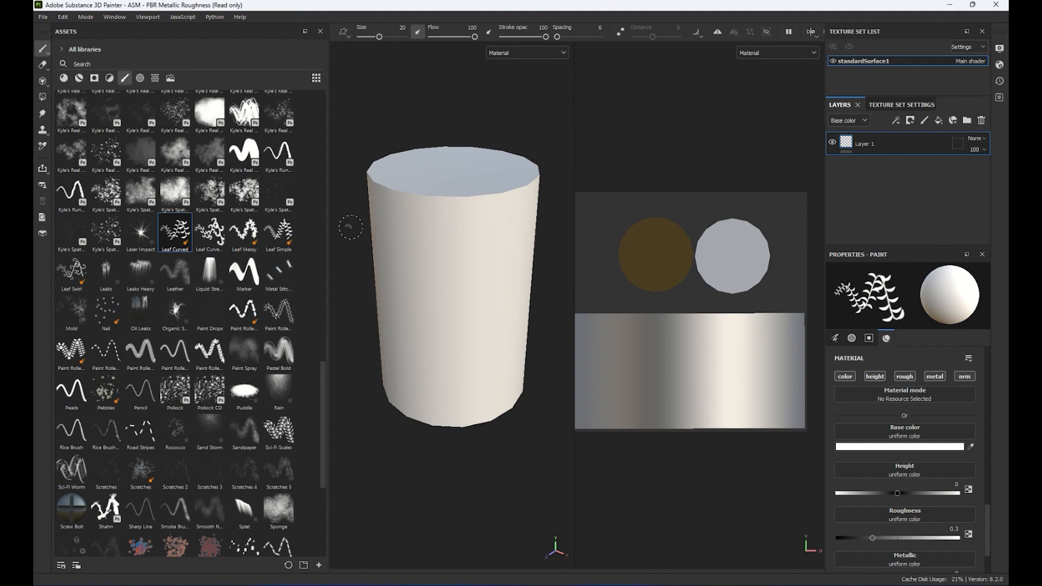
- Hide the 2D UV view so that only the 3D view of the can is shown
mouse_move(349, 344)
alt+mouse_down()
mouse_move(363, 333)
mouse_move(363, 345)
alt+mouse_up()
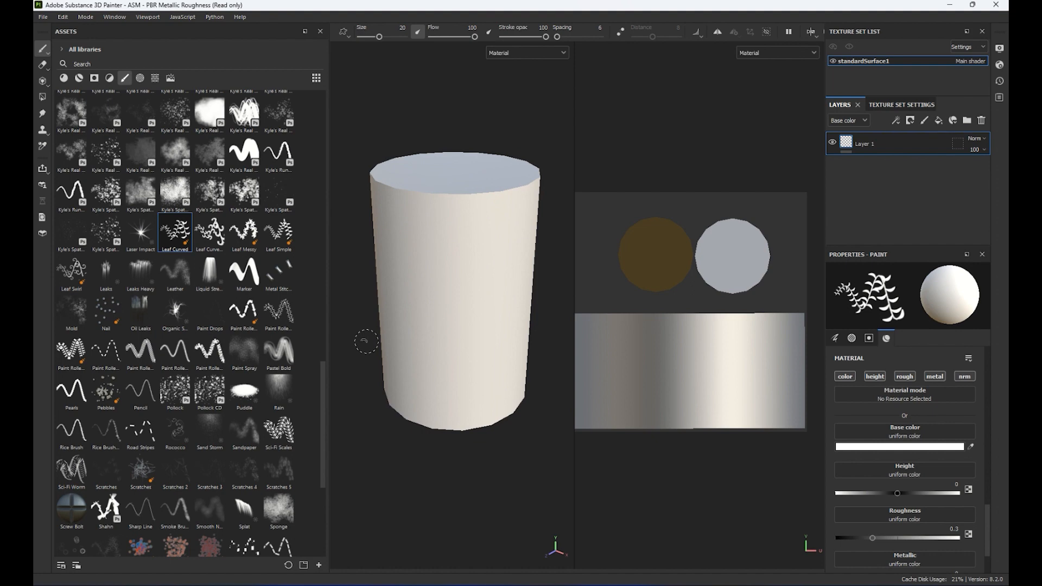
key(F2)
alt+drag(367, 341, 410, 372)
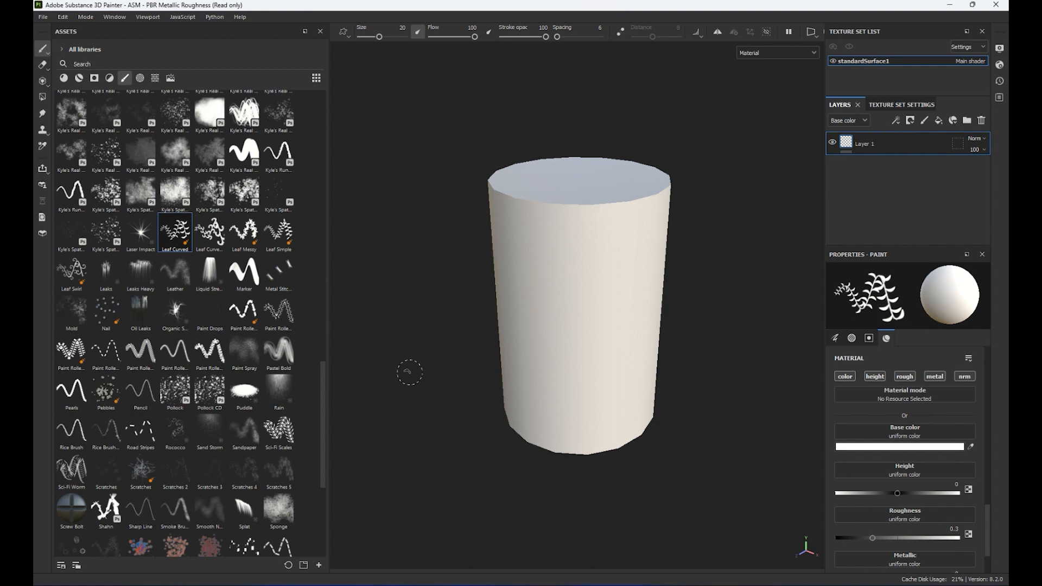
- Cycle through the can's mesh maps, including Position, Curvature, Height and Opacity, ending on World space normal
key(b)
key(b)
key(b)
key(b)
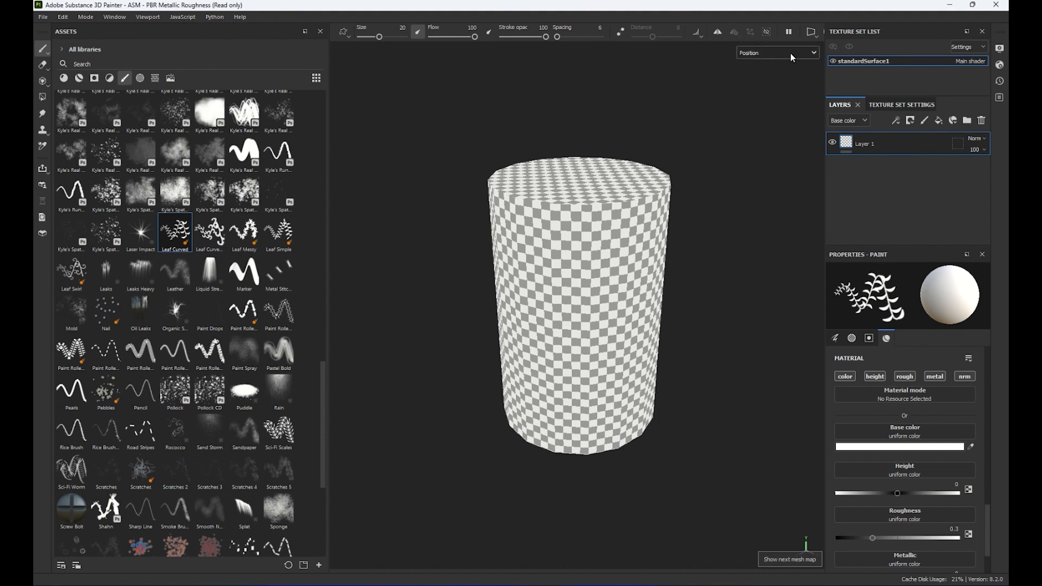
key(b)
key(b)
key(b)
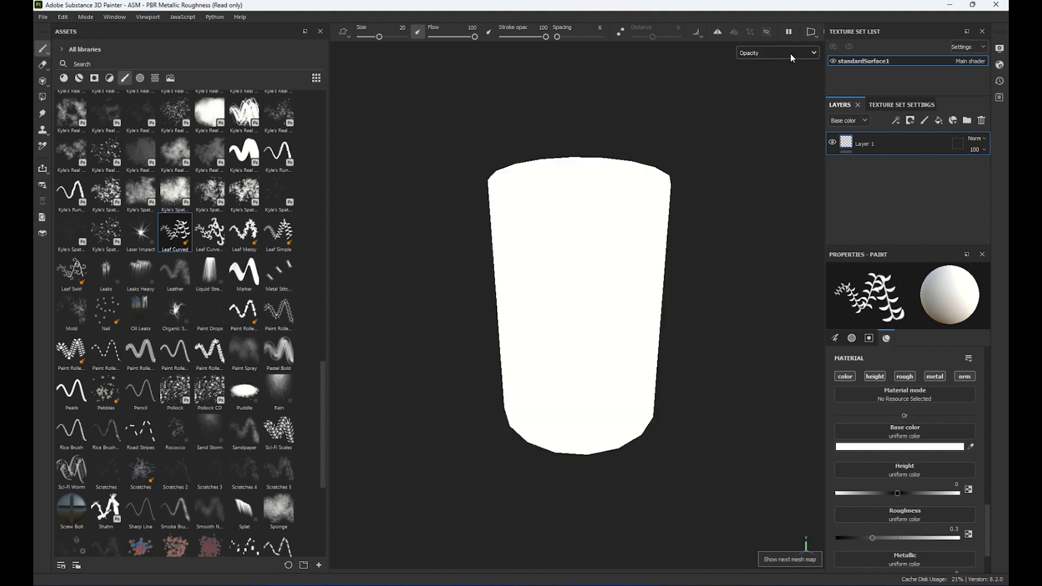
key(b)
key(b)
key(b)
key(b)
key(b)
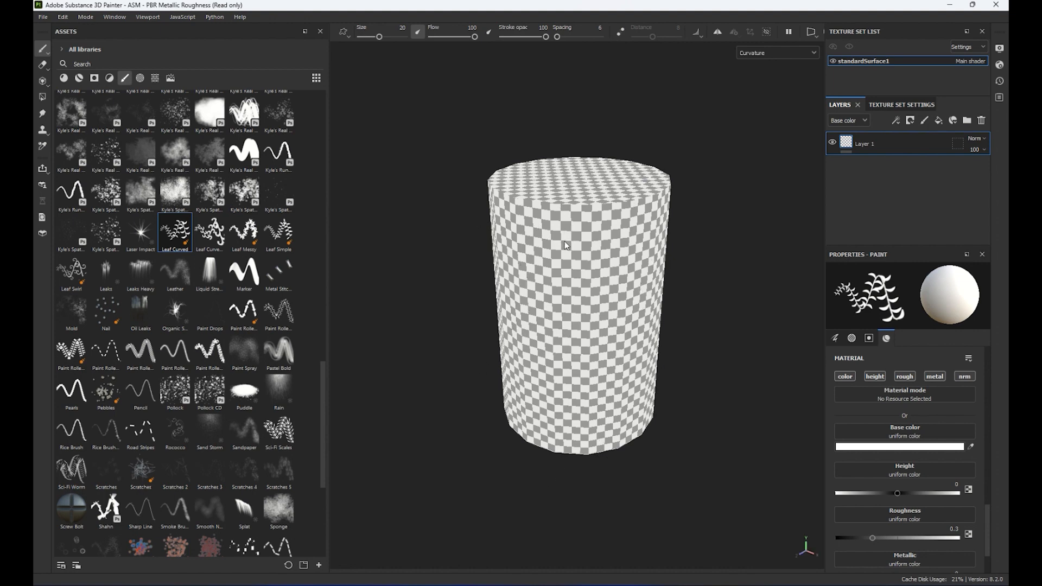
key(b)
key(b)
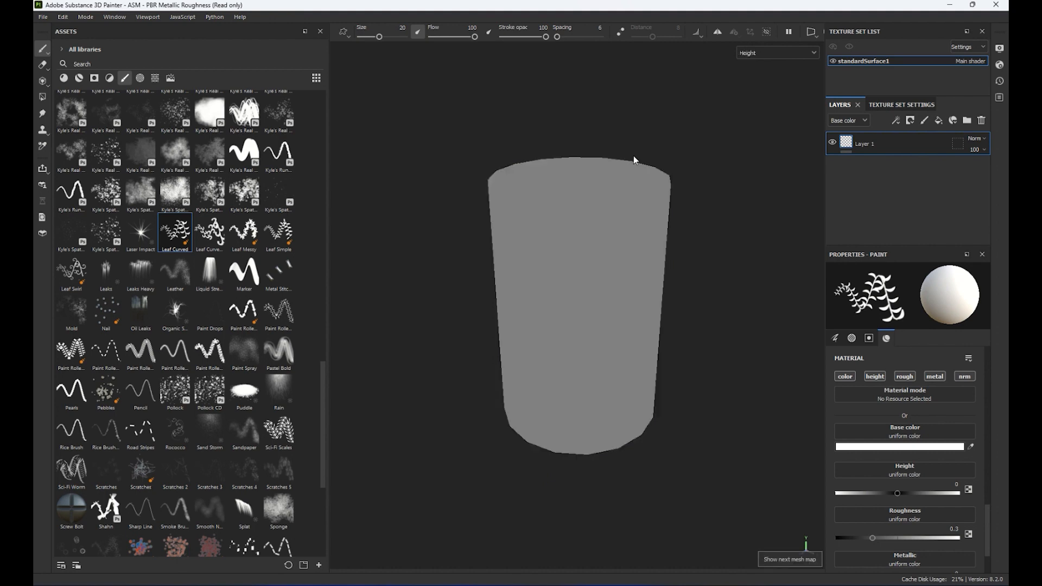
key(b)
key(b)
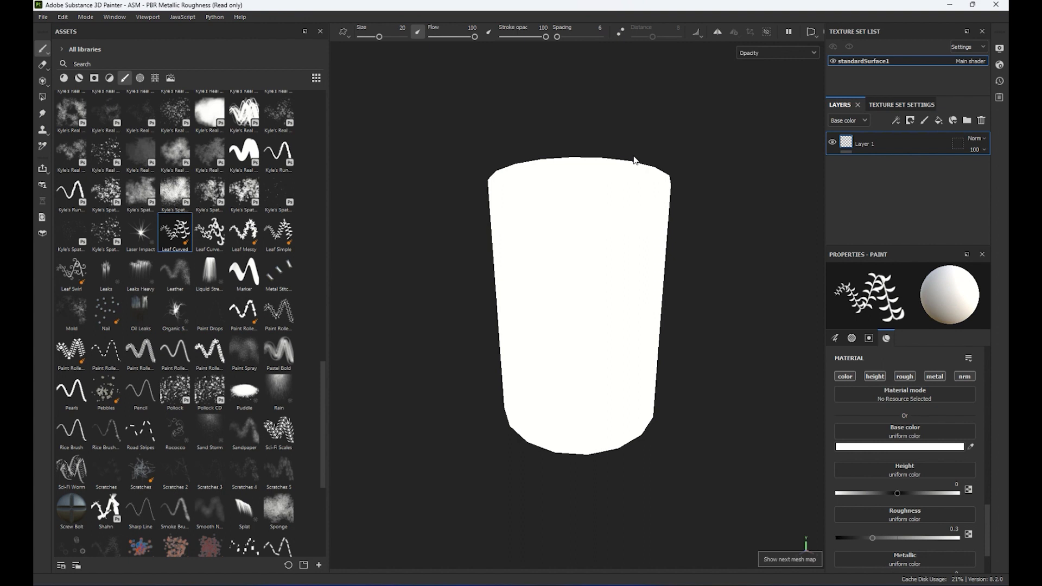
key(b)
key(b)
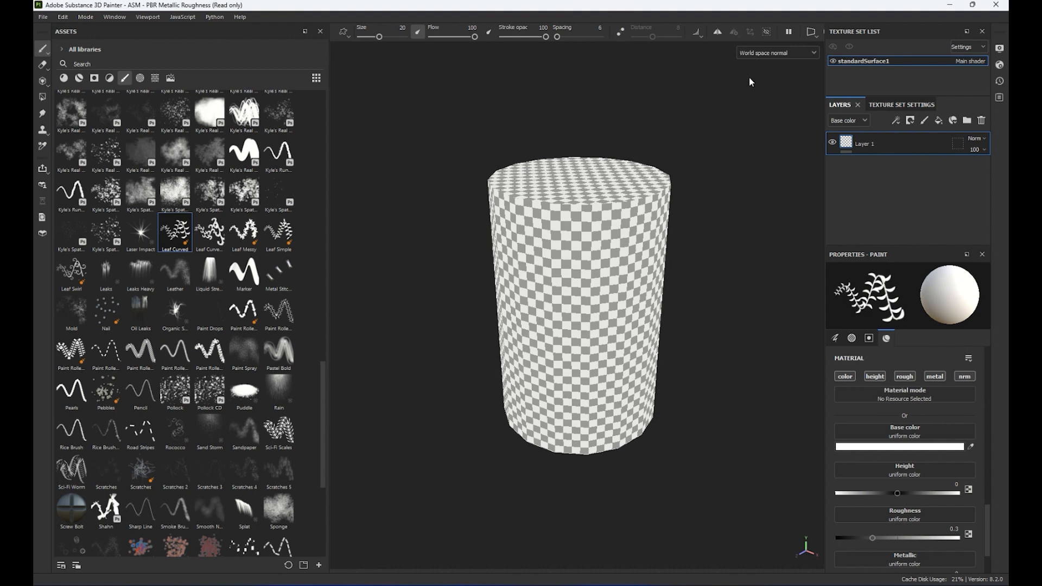
- Inspect the can's single channels, including Height, Normal and Normal+Height+Mesh, ending on Base color
key(c)
key(c)
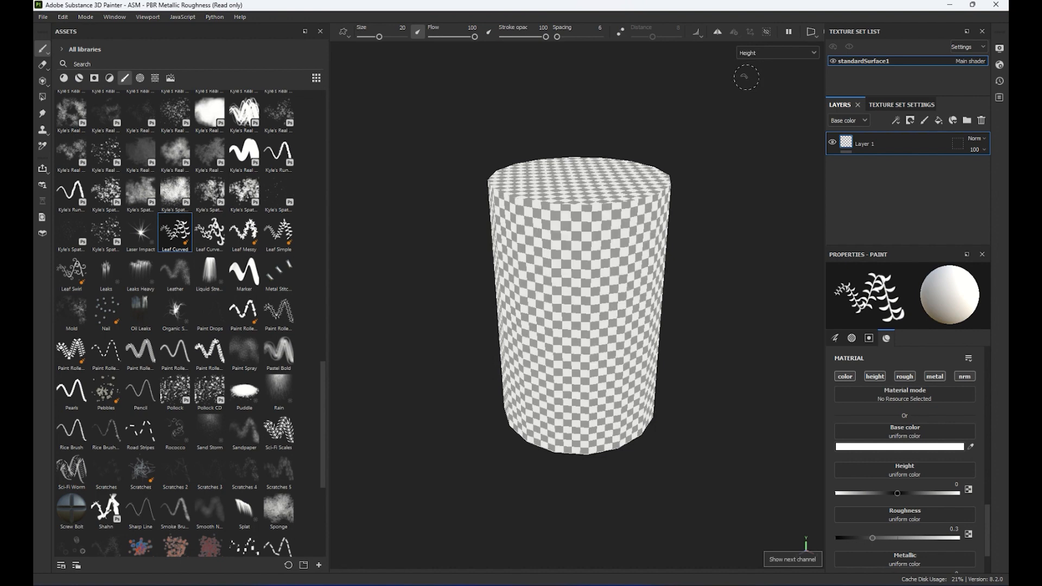
key(c)
key(c)
key(c)
click(772, 54)
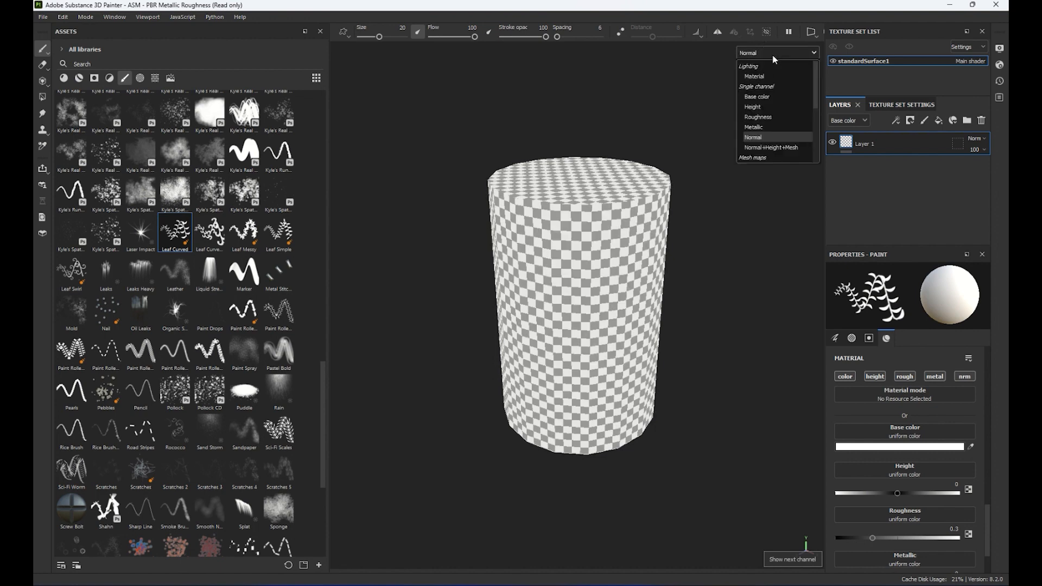
click(783, 148)
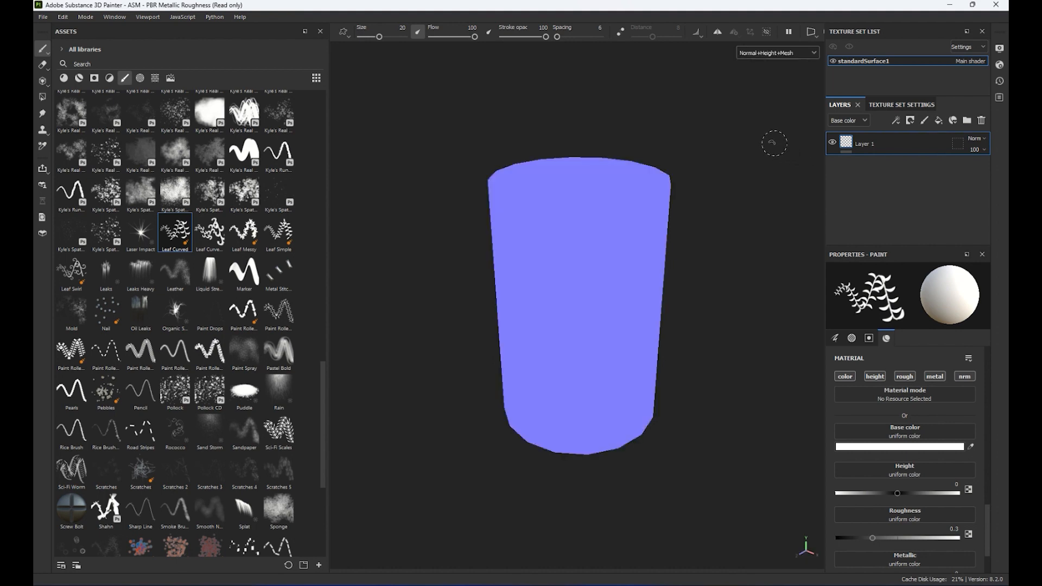
click(782, 55)
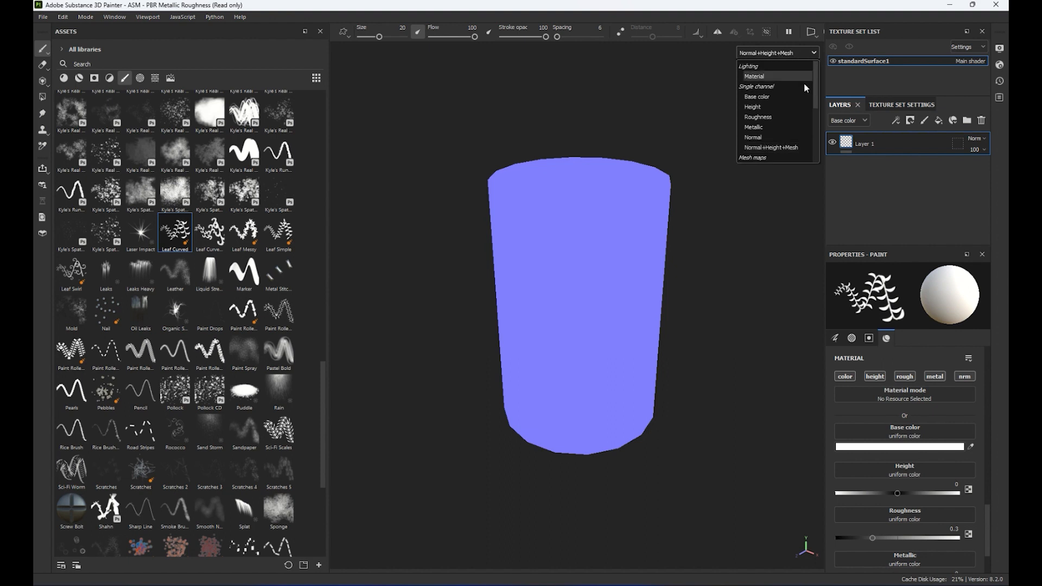
click(789, 136)
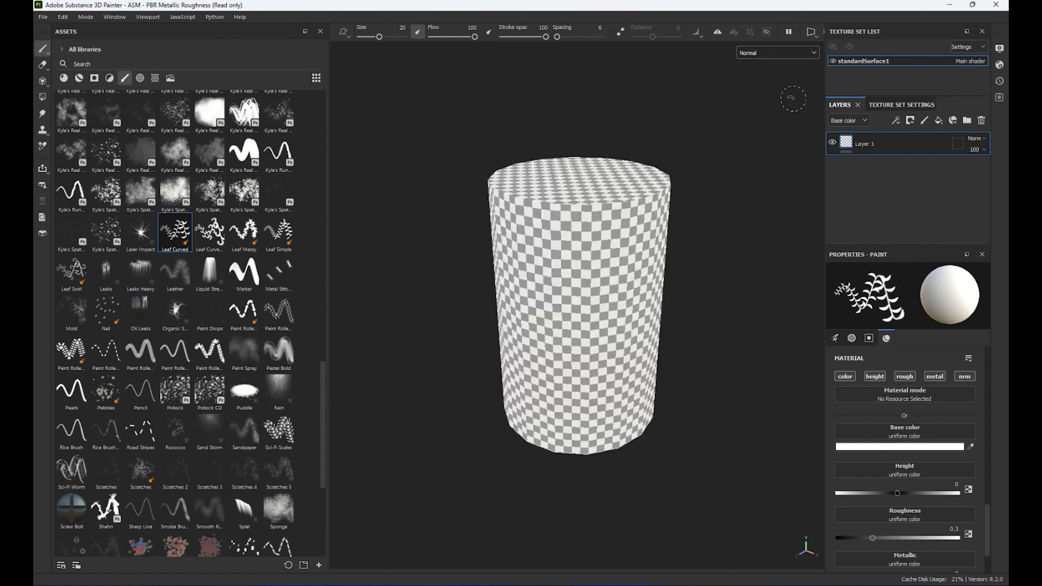
click(793, 55)
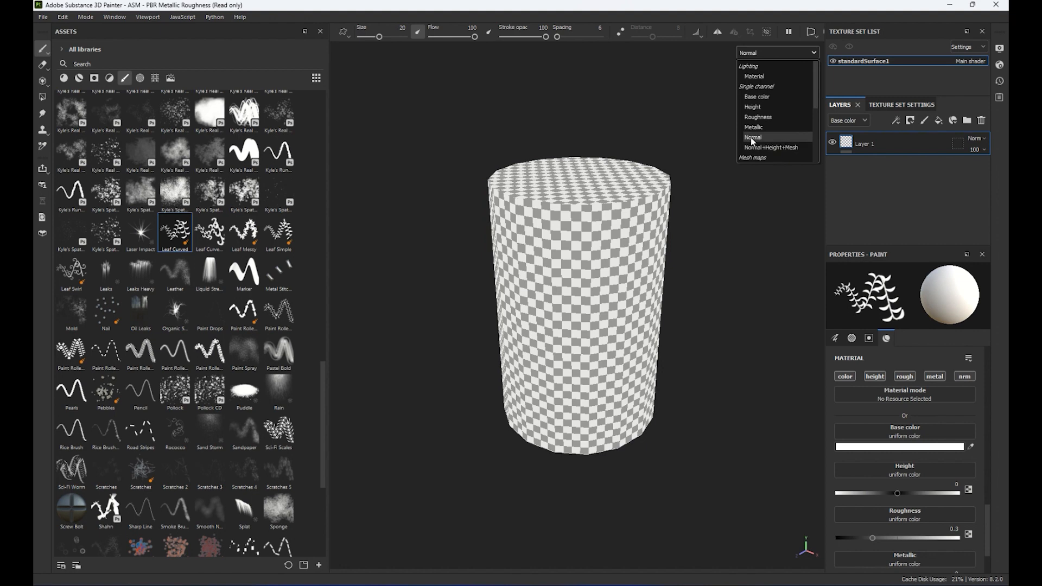
click(767, 98)
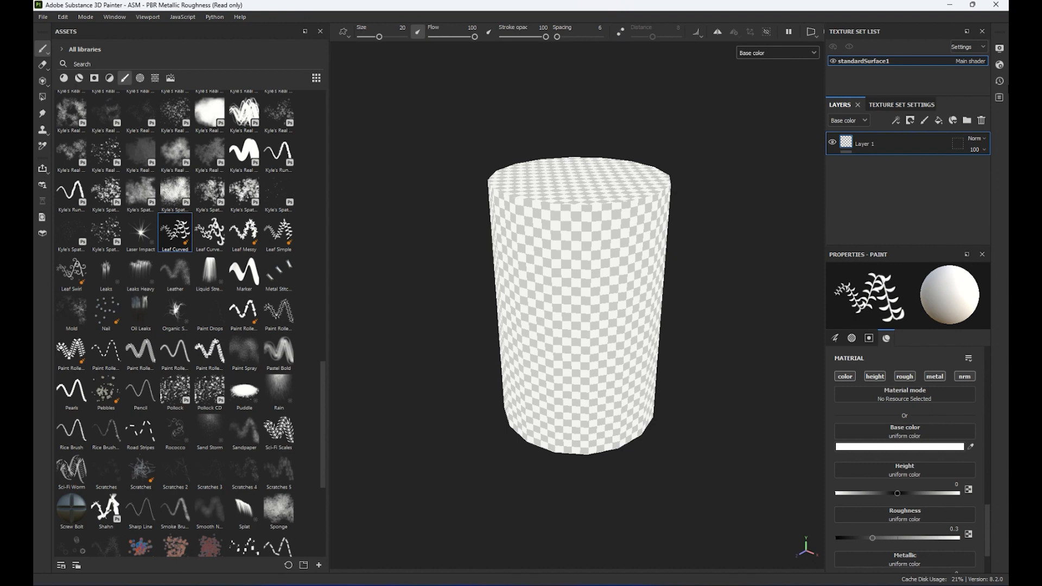
- Open the Can_Demo project from the Files folder of Can Texture - Part 1 in the JCCC Files tutorials, replacing the current project
click(41, 17)
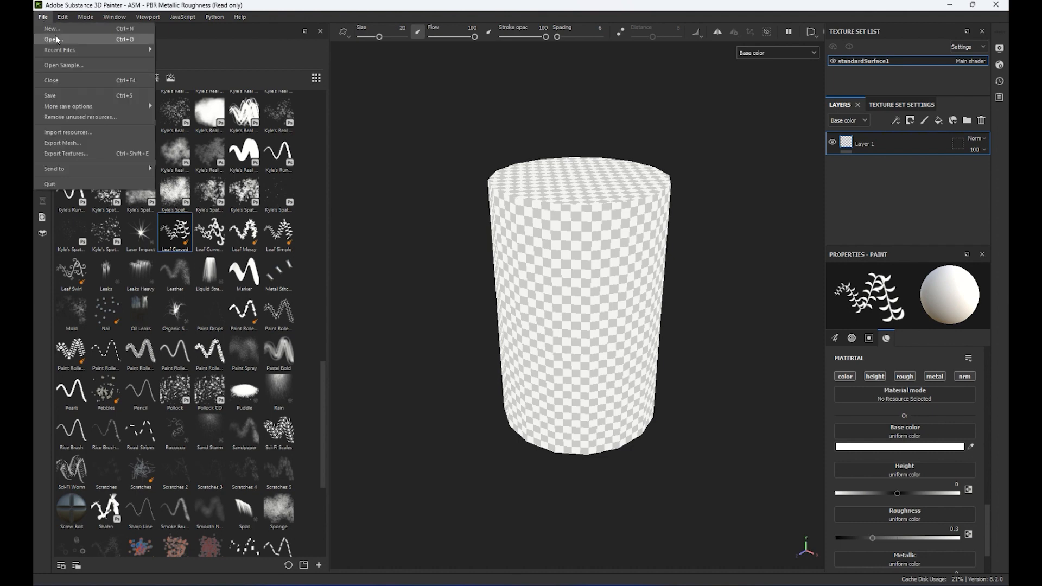
click(56, 35)
click(484, 311)
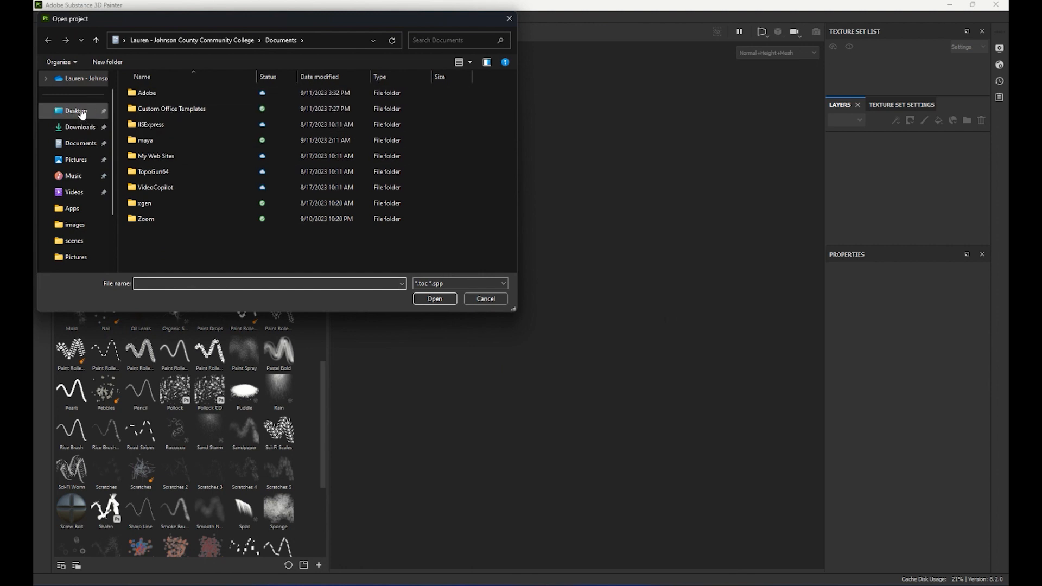
click(75, 110)
double_click(150, 108)
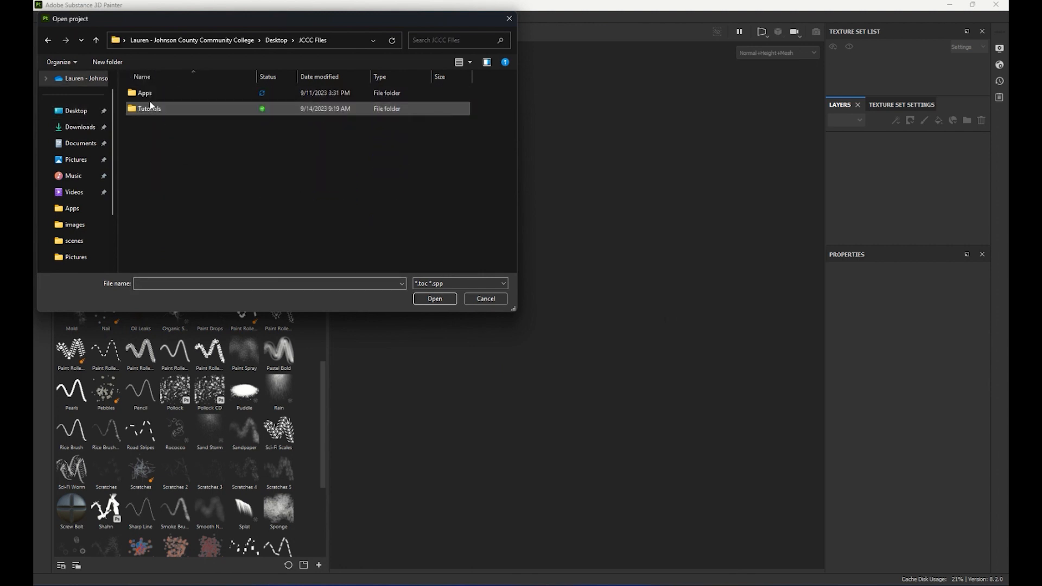
double_click(149, 108)
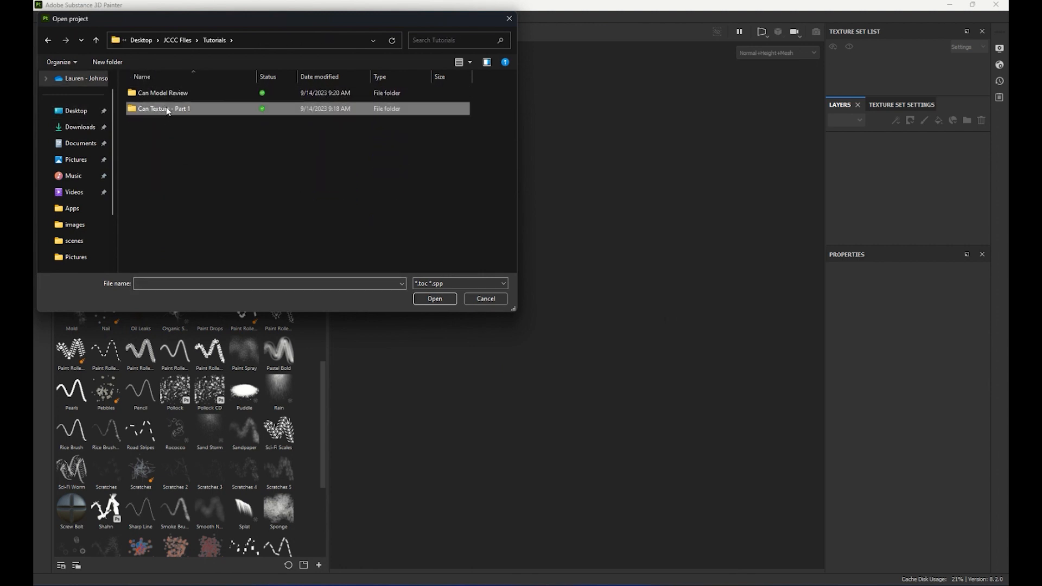
double_click(167, 108)
double_click(150, 93)
click(163, 108)
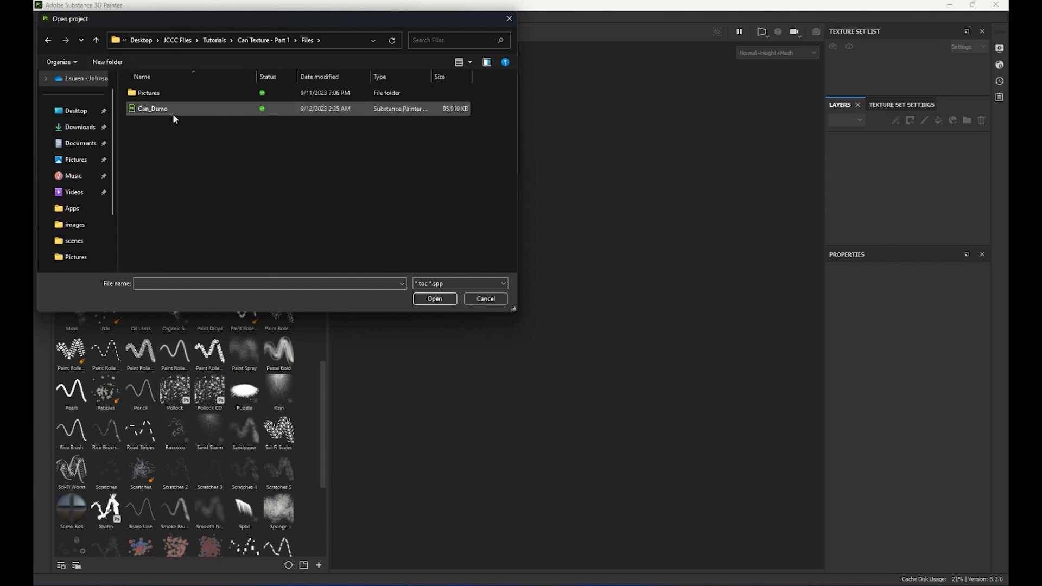
click(439, 298)
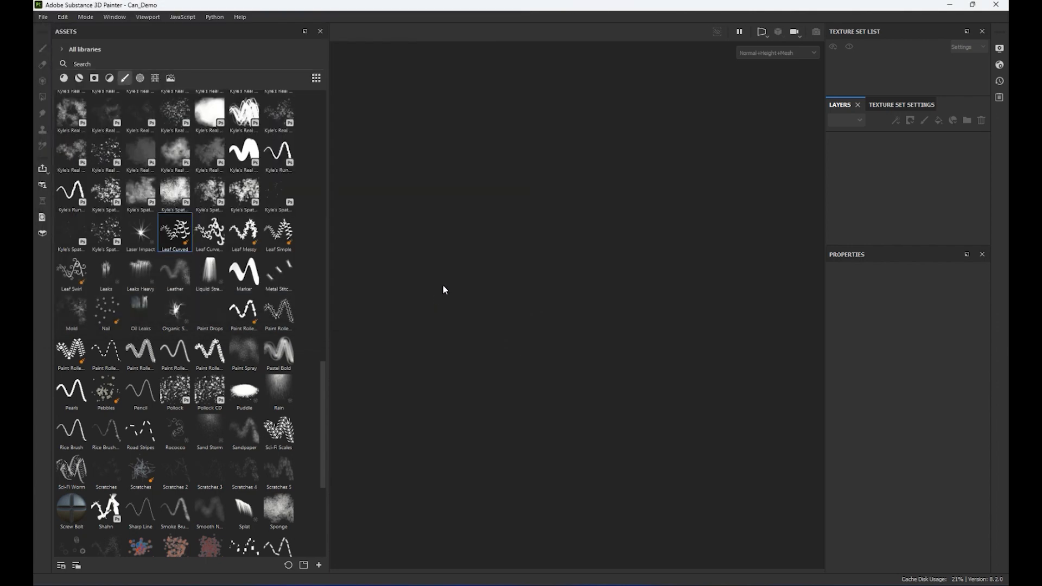
- Examine the finished can's label, lid and worn metal from all around
alt+drag(692, 321, 356, 328)
alt+drag(705, 291, 353, 303)
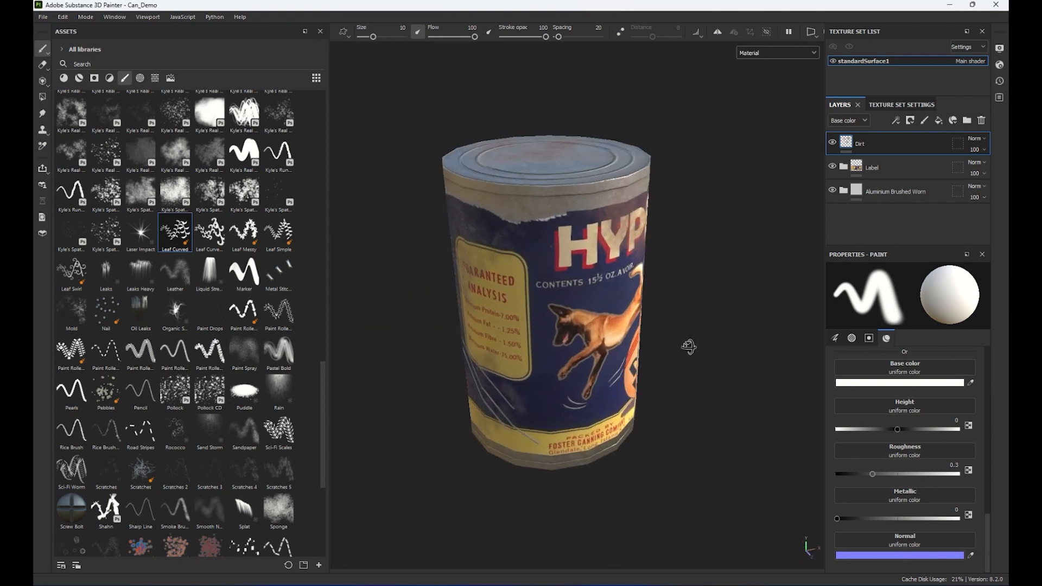
mouse_move(688, 345)
alt+mouse_down()
mouse_move(540, 357)
mouse_move(576, 396)
mouse_move(607, 486)
mouse_move(647, 342)
mouse_move(659, 361)
alt+mouse_up()
alt+right_drag(661, 363, 714, 407)
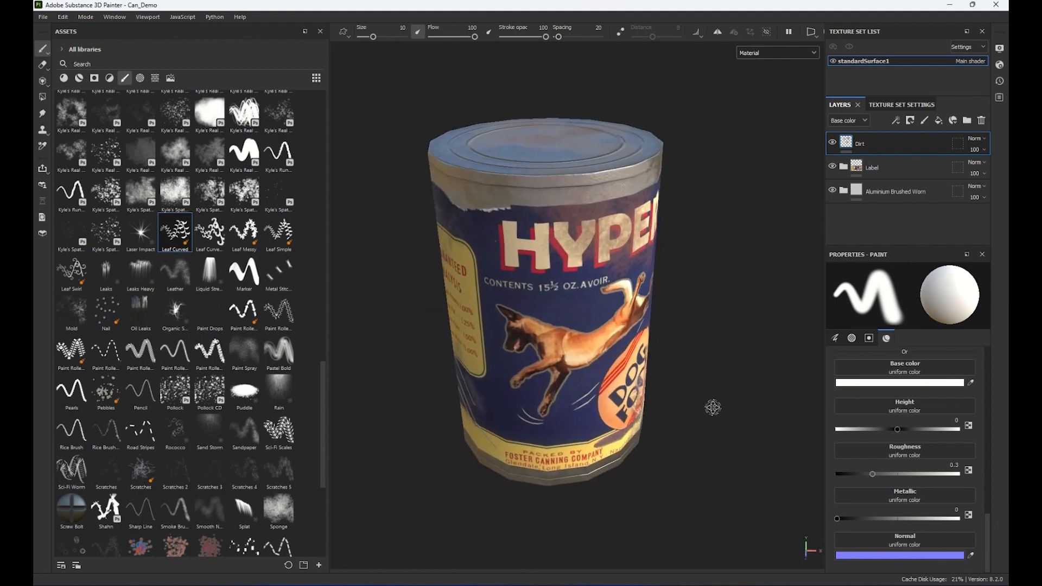
alt+middle_drag(715, 407, 717, 419)
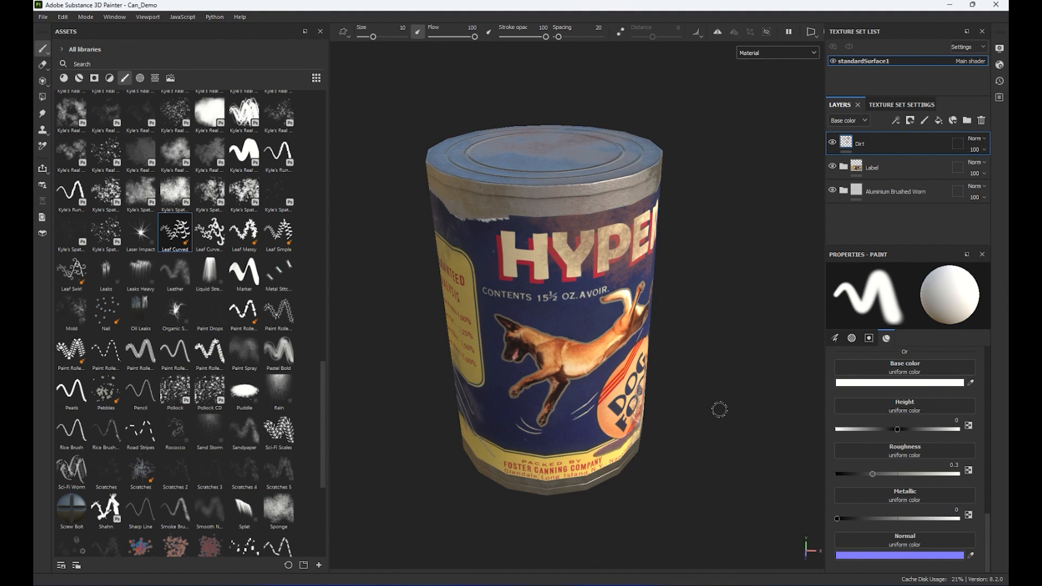
- View the finished can's mesh maps in turn: ID, Ambient occlusion, Curvature, Position and Thickness
key(b)
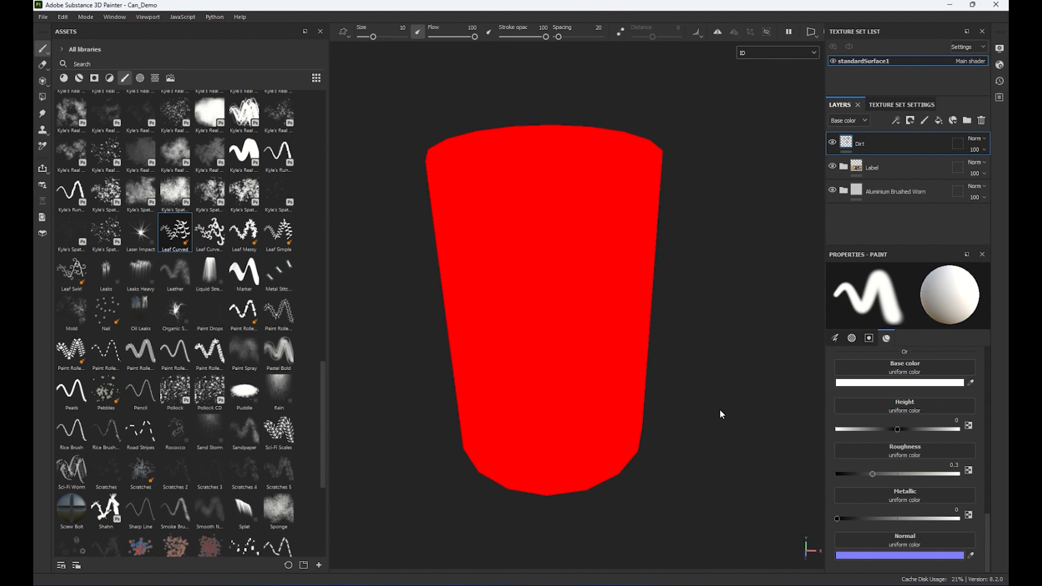
key(b)
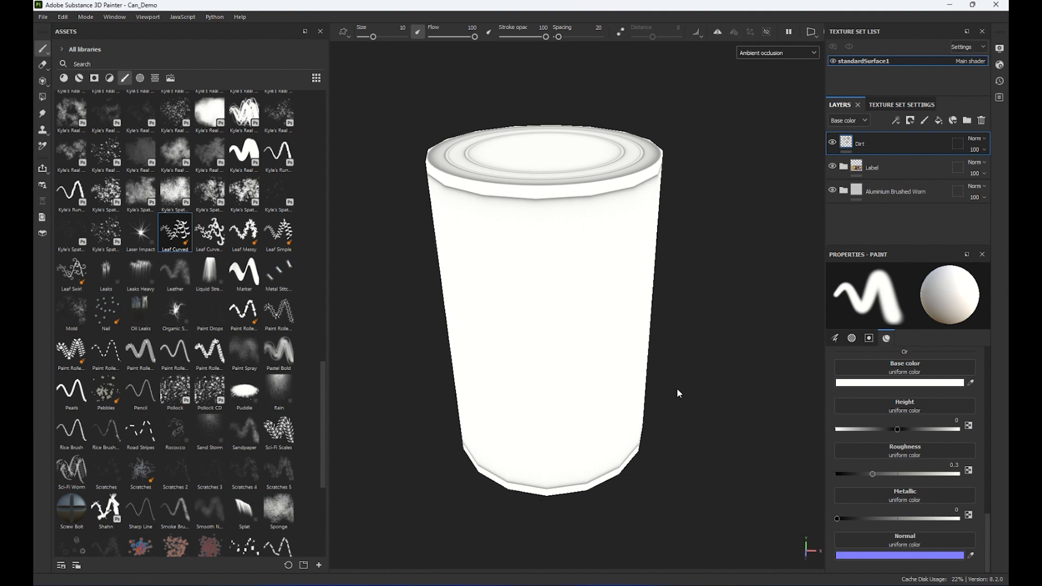
alt+drag(677, 393, 694, 361)
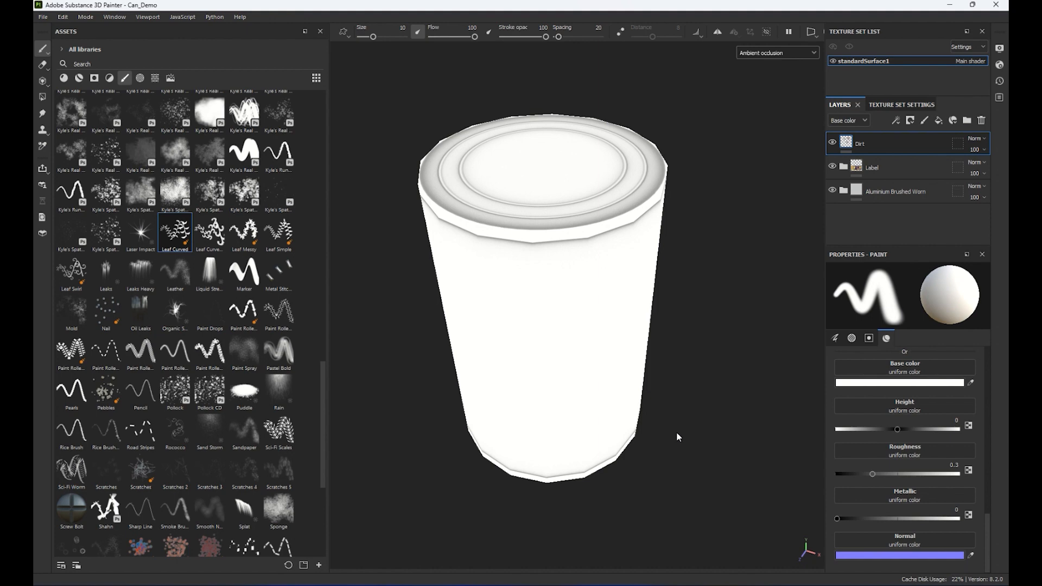
key(b)
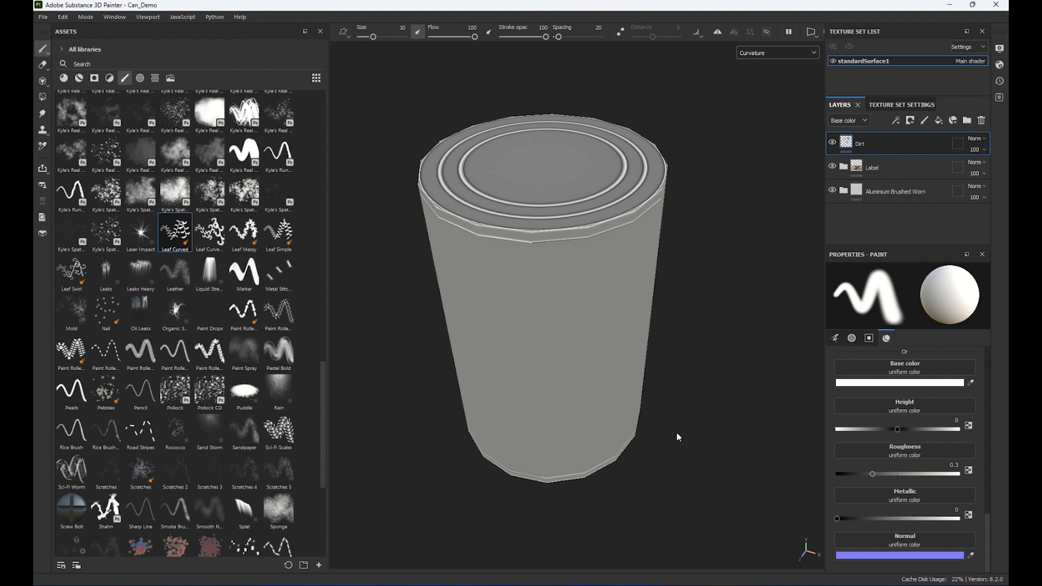
key(b)
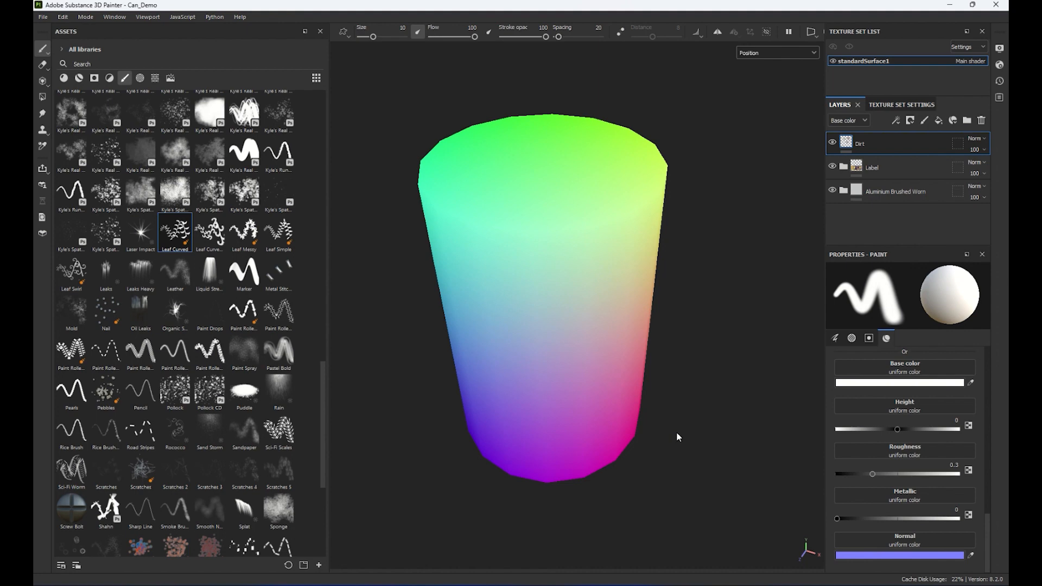
key(b)
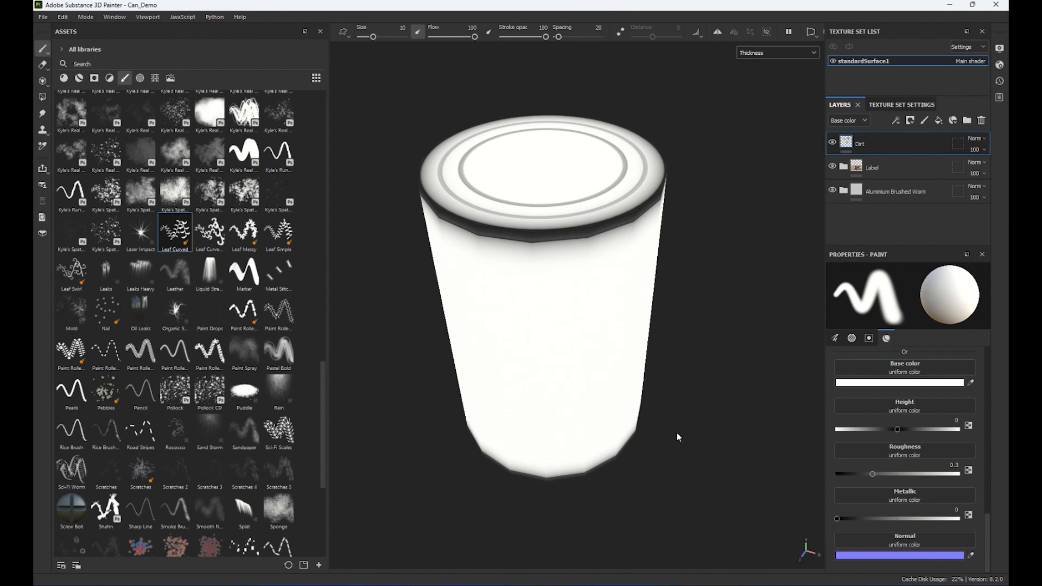
- View the finished can's Height, Bent normals, Opacity and Normal mesh maps in turn
key(b)
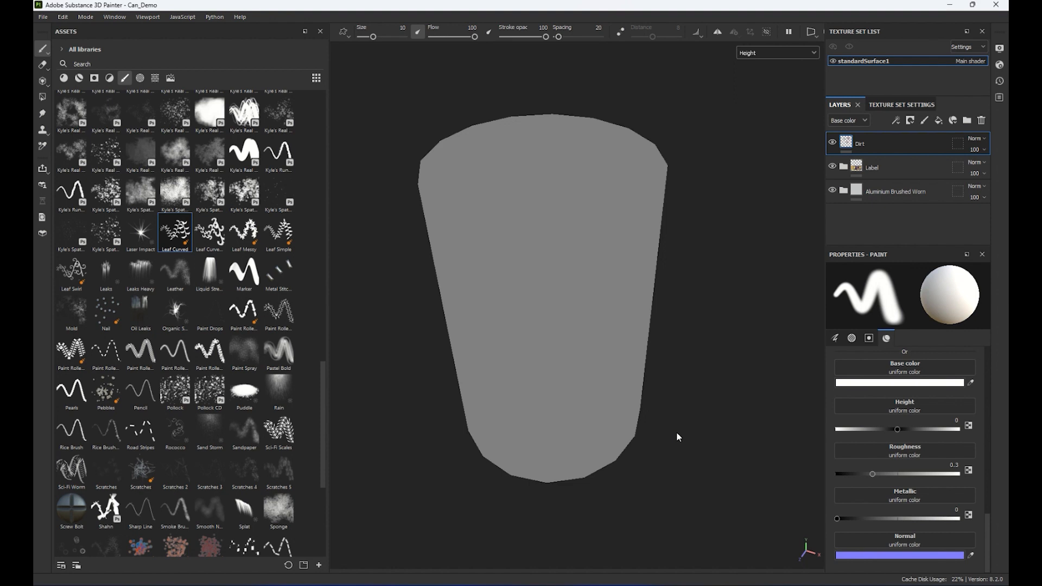
key(b)
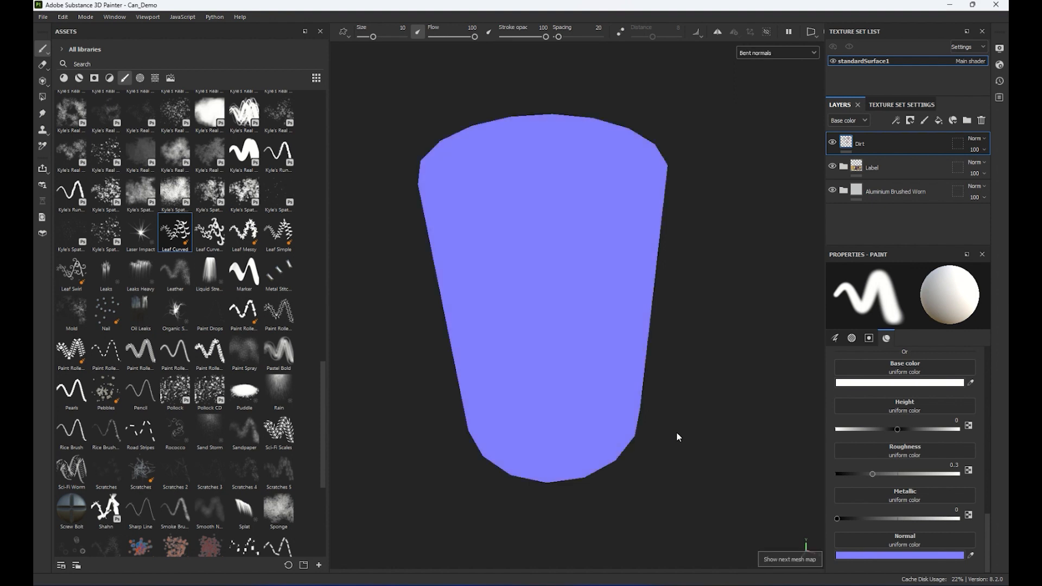
key(b)
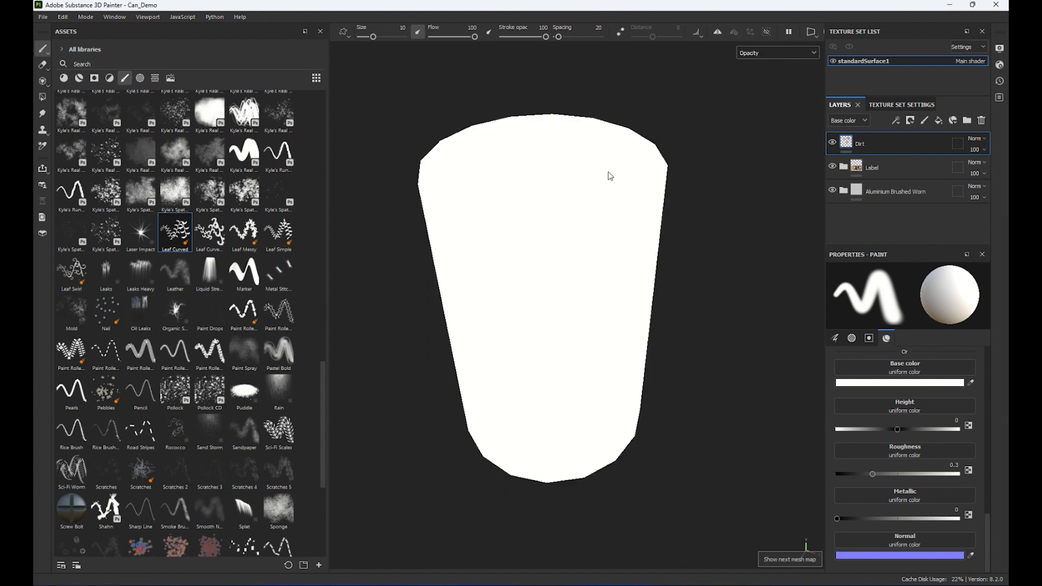
click(765, 54)
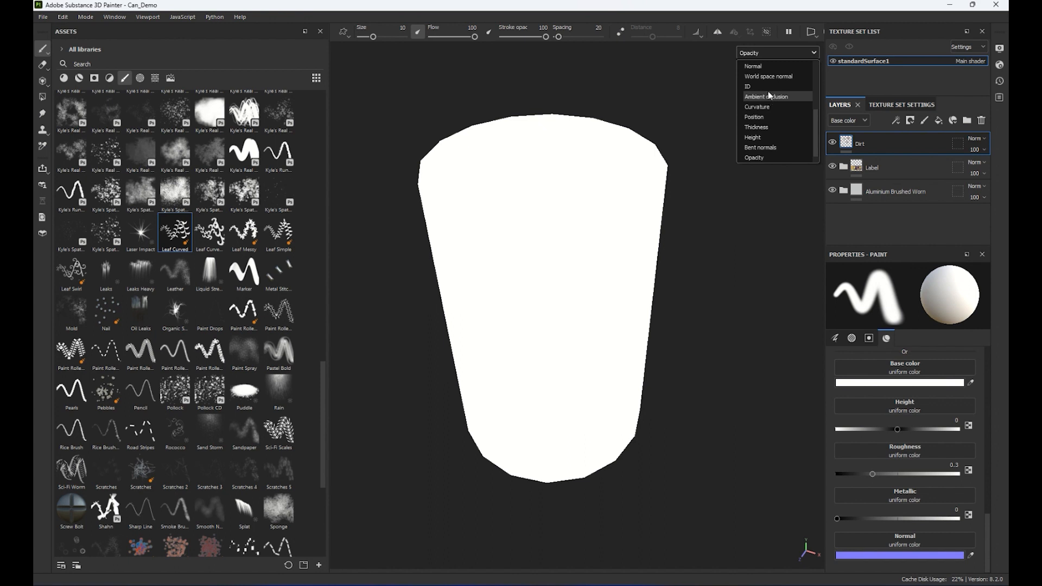
click(768, 66)
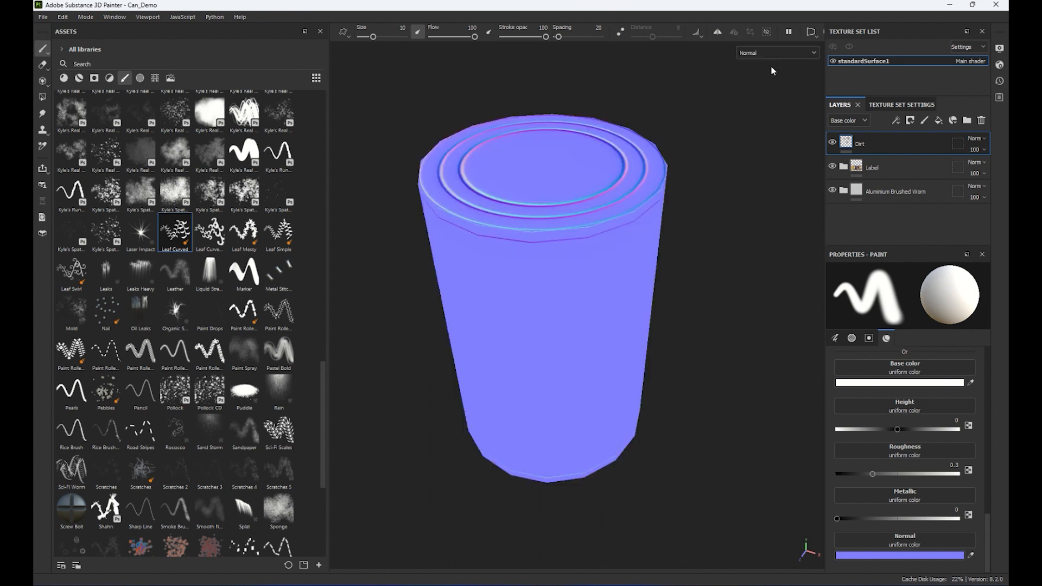
- Compare the can's full material with its Normal and World space normal mesh maps
key(m)
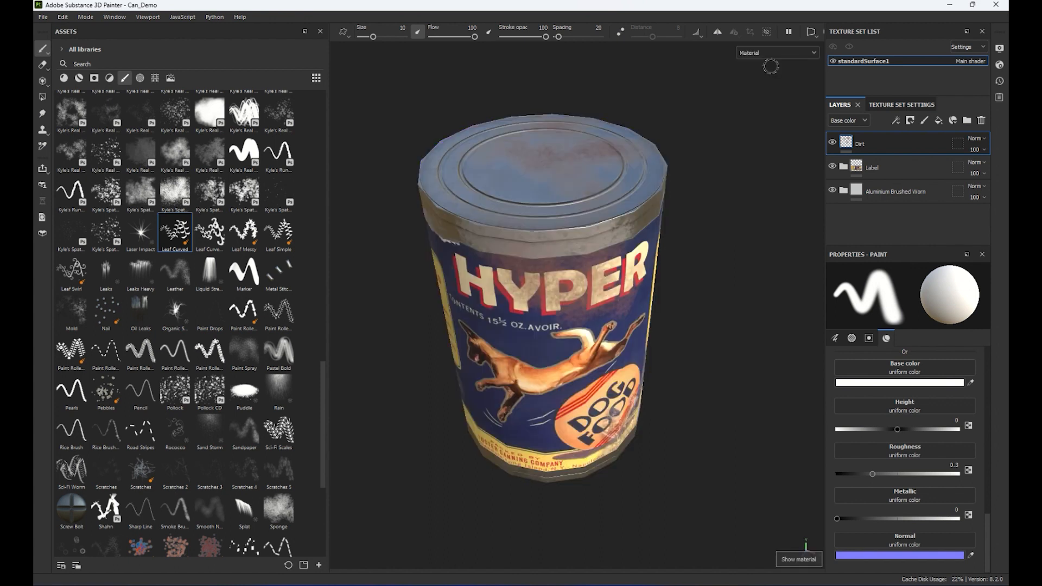
key(b)
click(776, 52)
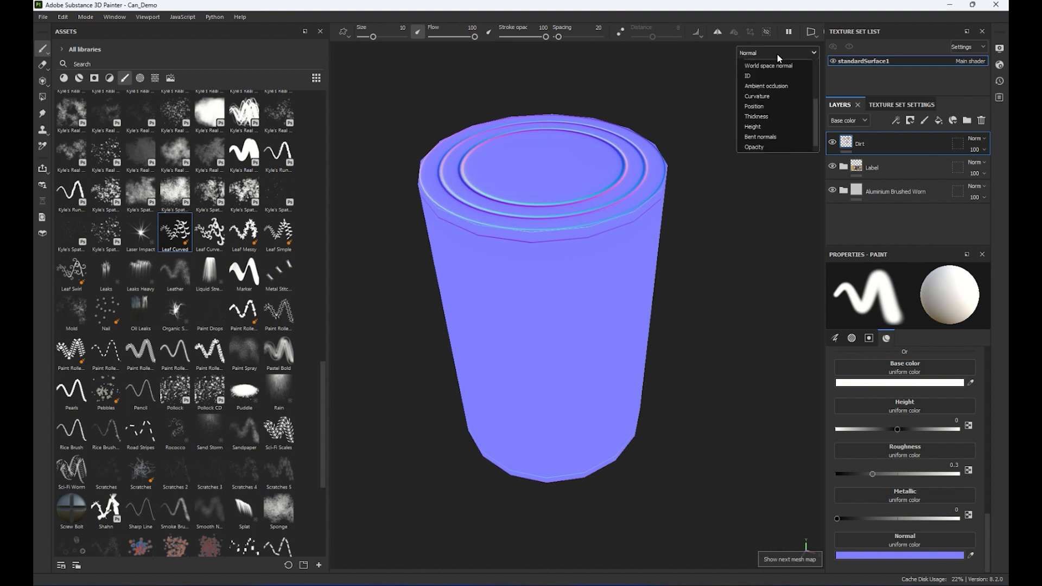
scroll(817, 138, down, 1)
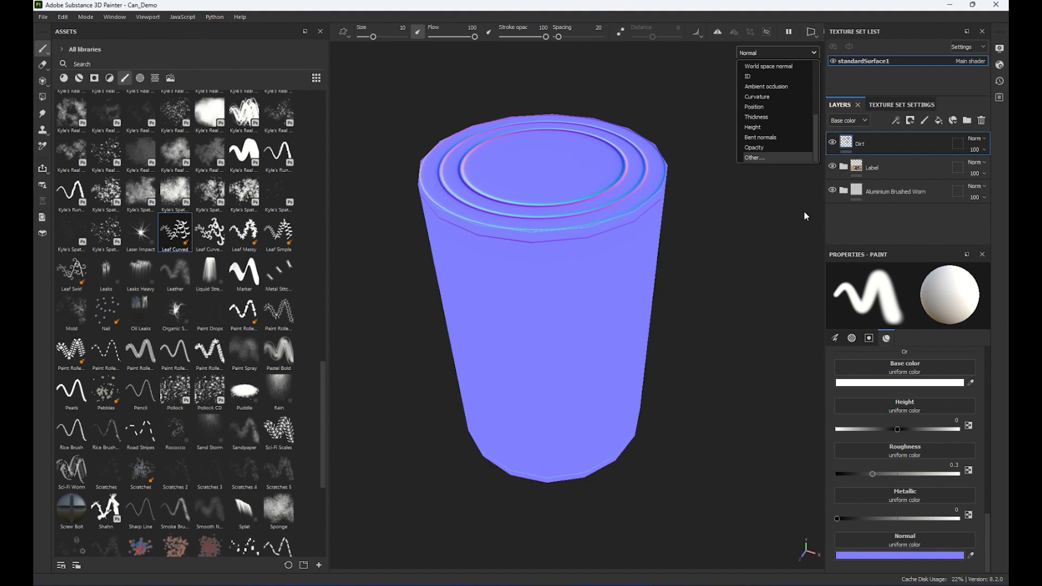
click(782, 65)
- View the Normal, Position and Ambient occlusion mesh maps on the can, and look through the mesh maps available
click(789, 57)
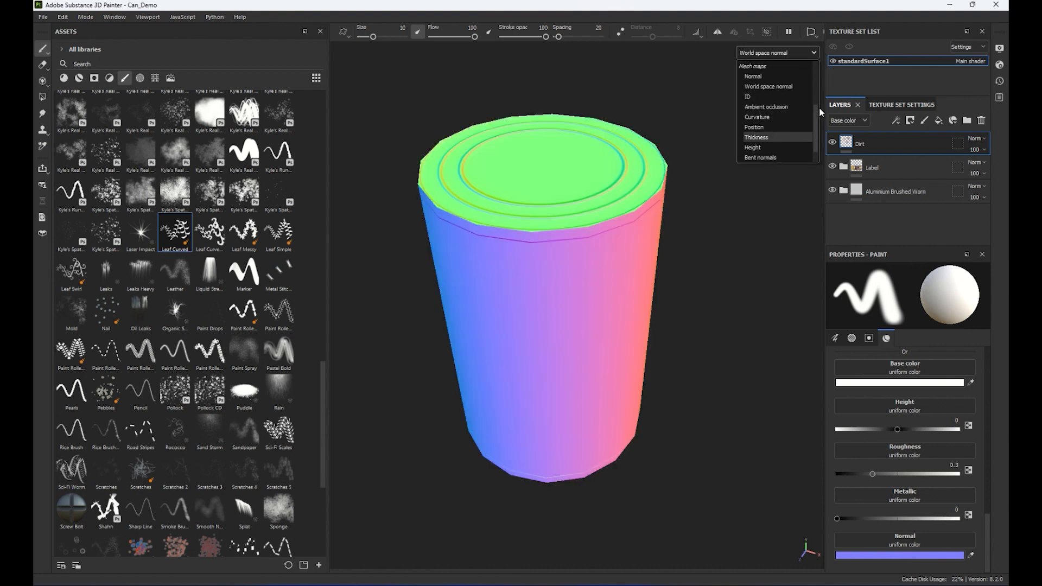
click(781, 74)
click(782, 52)
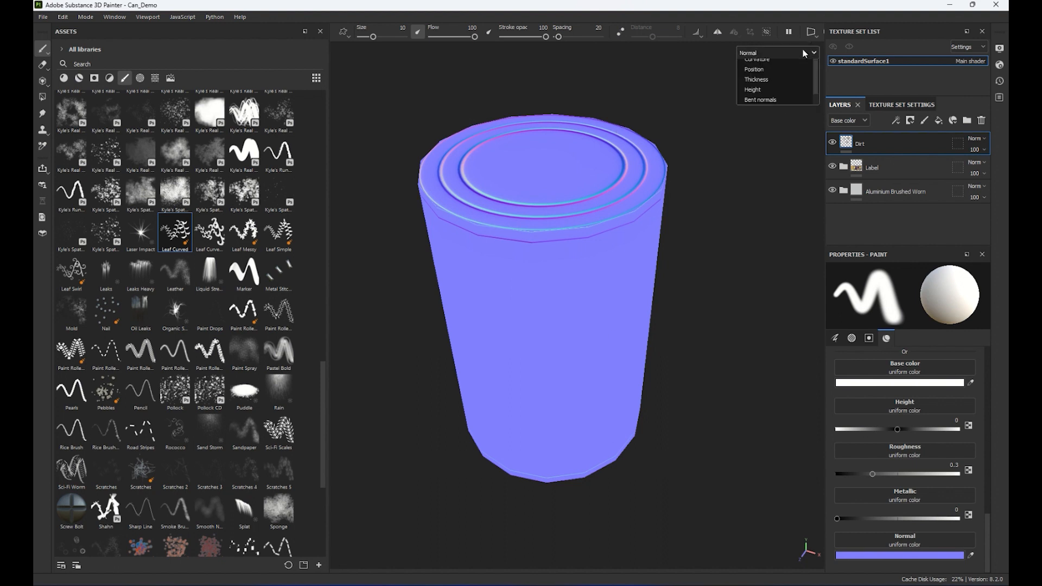
click(767, 126)
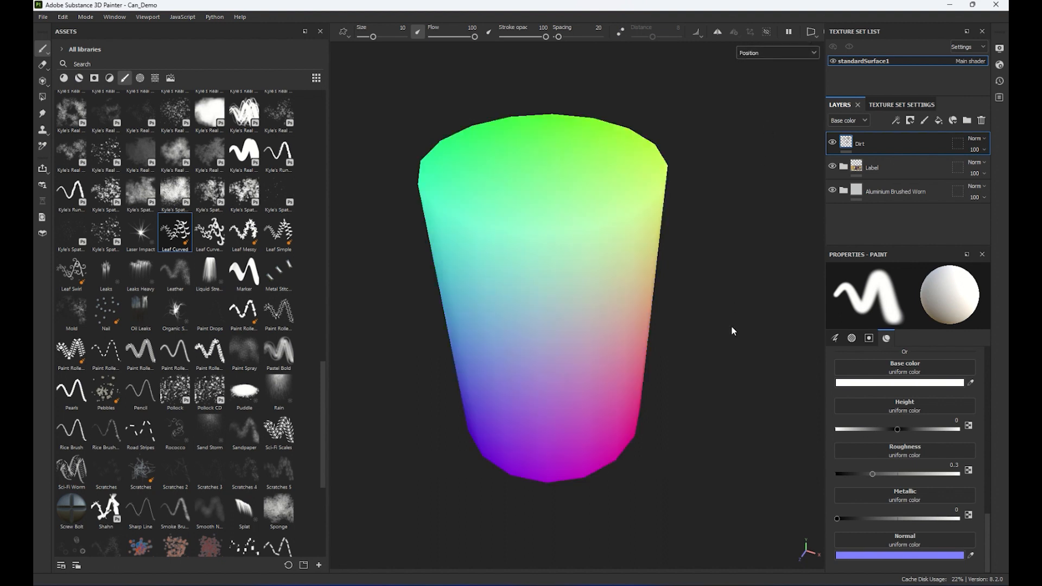
click(767, 55)
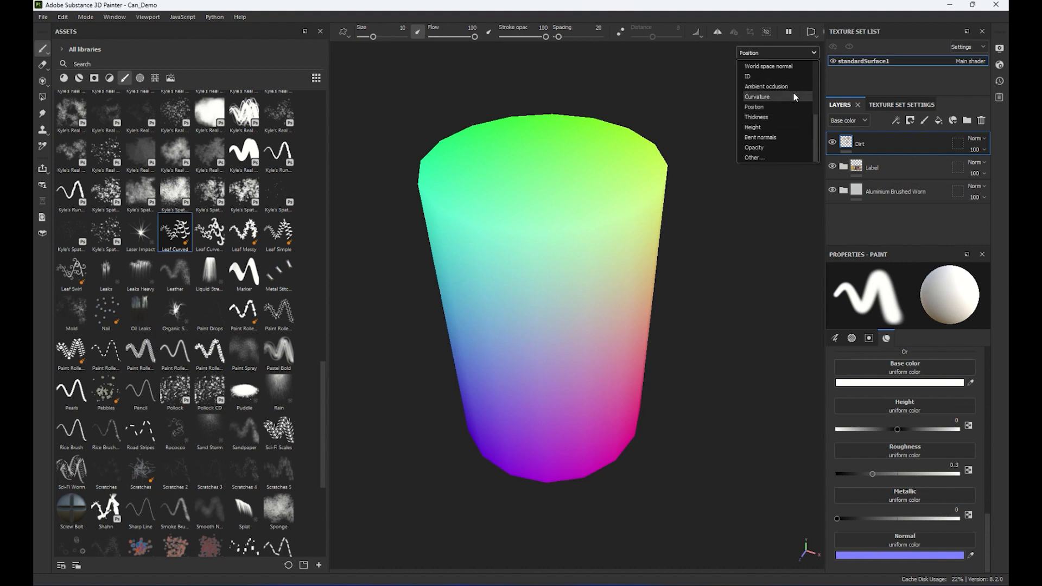
click(766, 87)
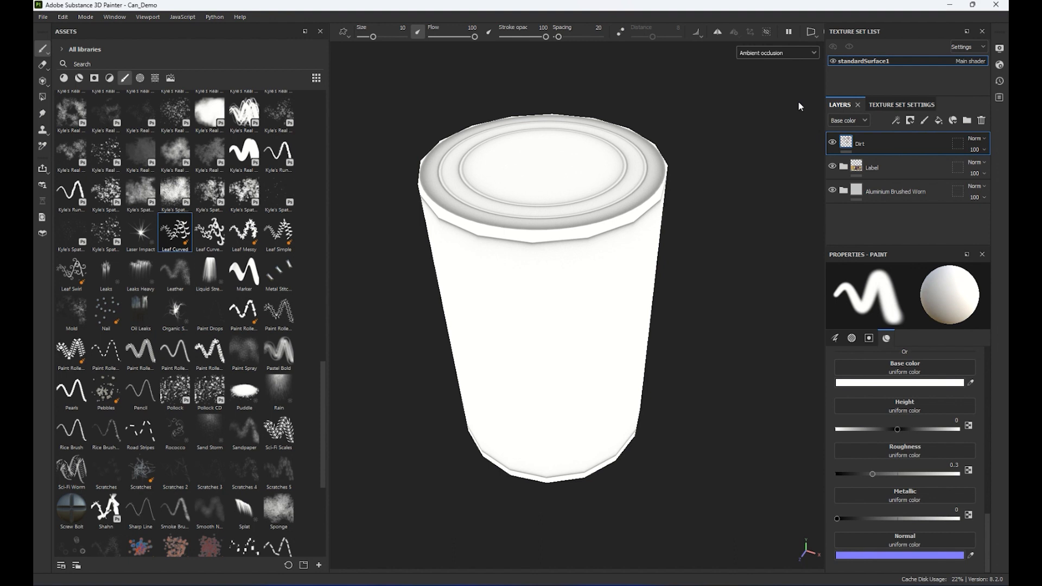
click(782, 53)
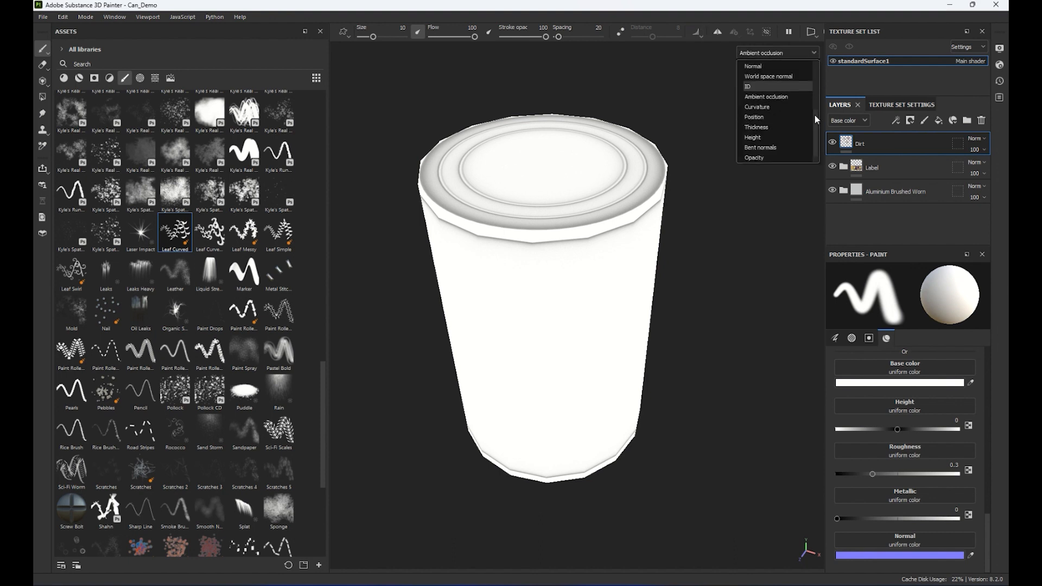
drag(814, 115, 815, 110)
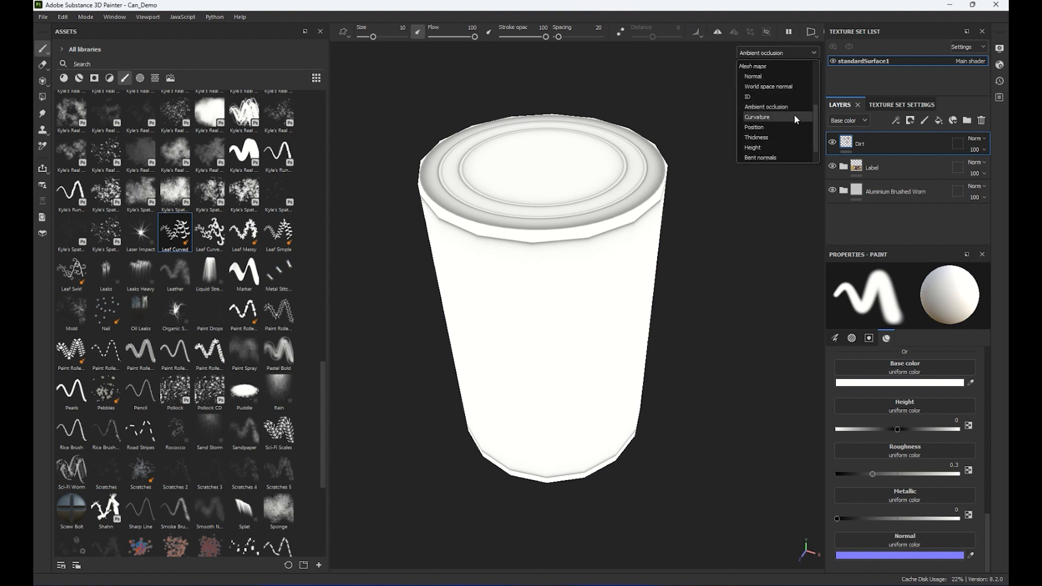
click(654, 118)
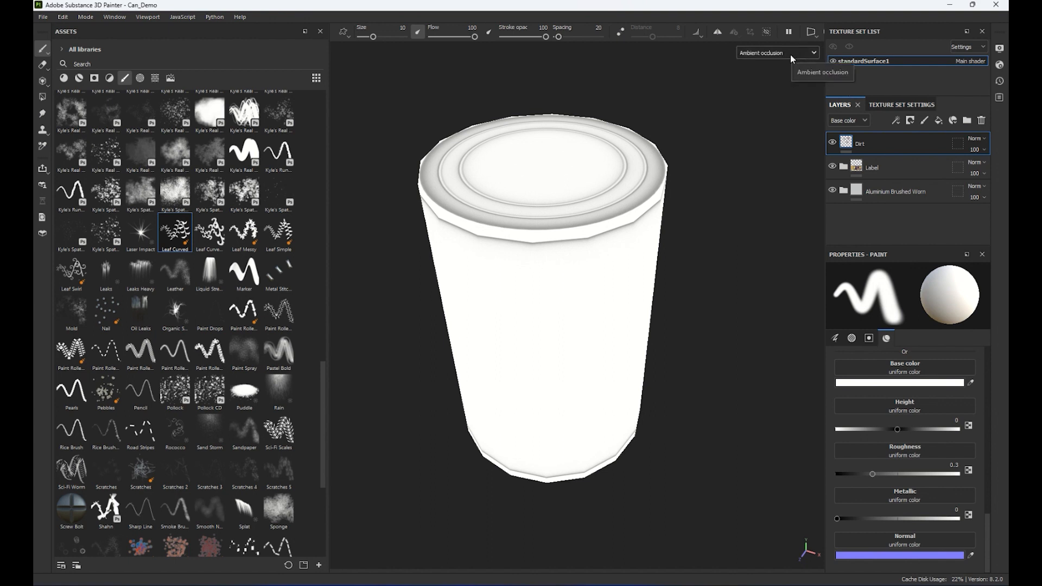
- Display the can's Roughness channel and review the available lighting, single channel and mesh map view modes
key(c)
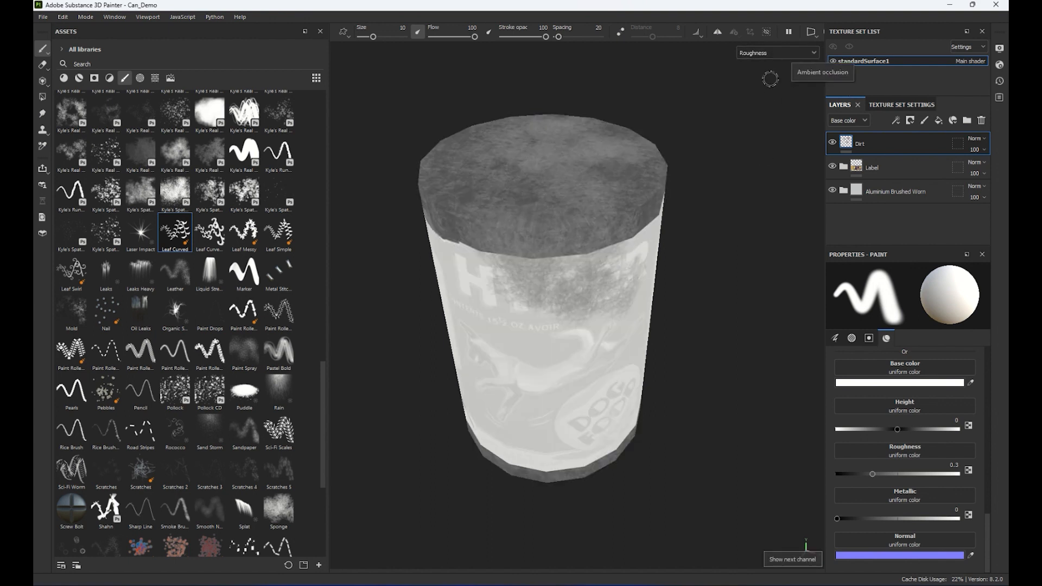
click(770, 53)
scroll(813, 86, up, 1)
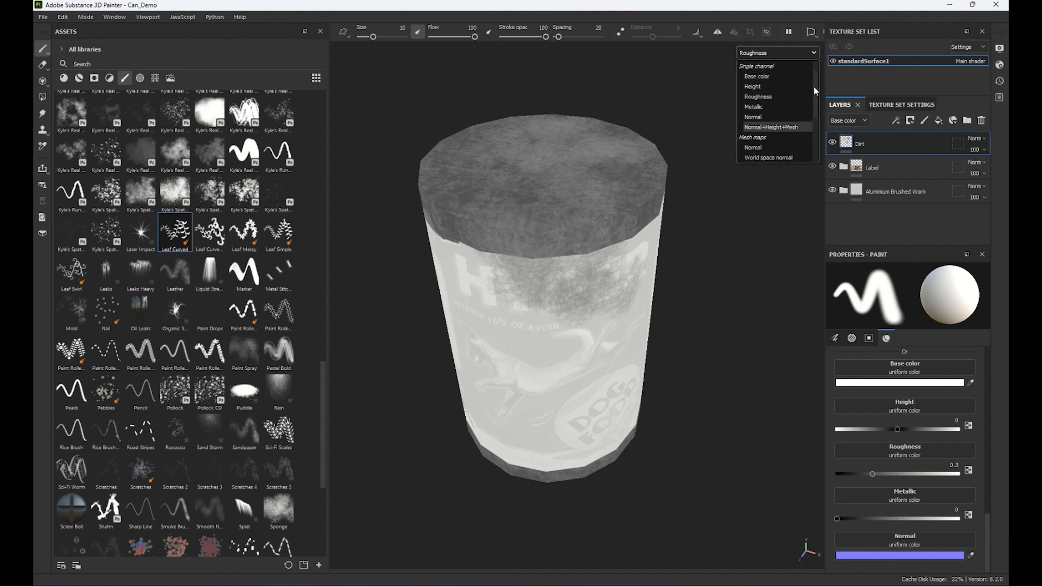
scroll(815, 86, up, 1)
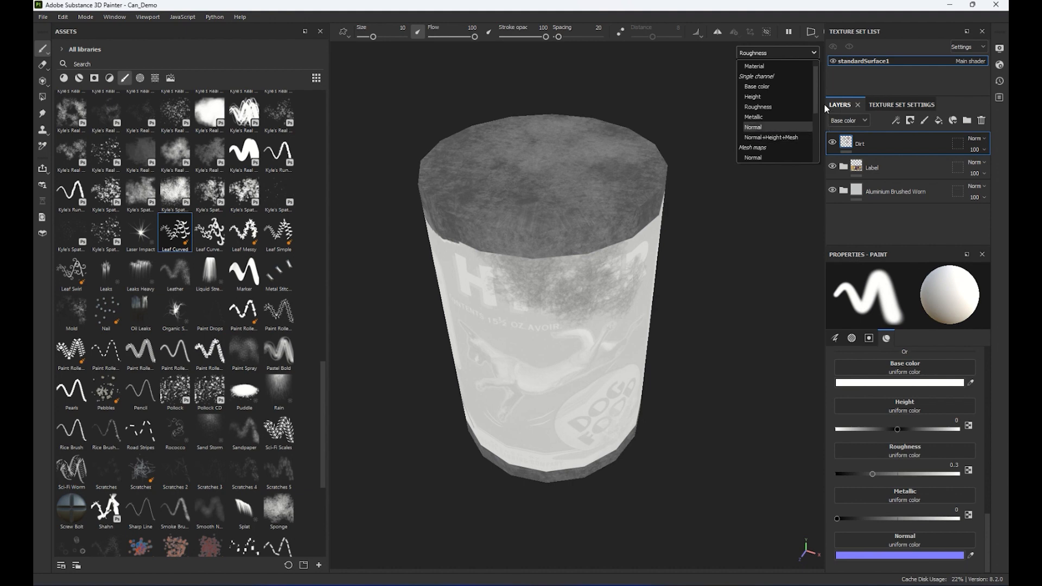
scroll(810, 125, down, 3)
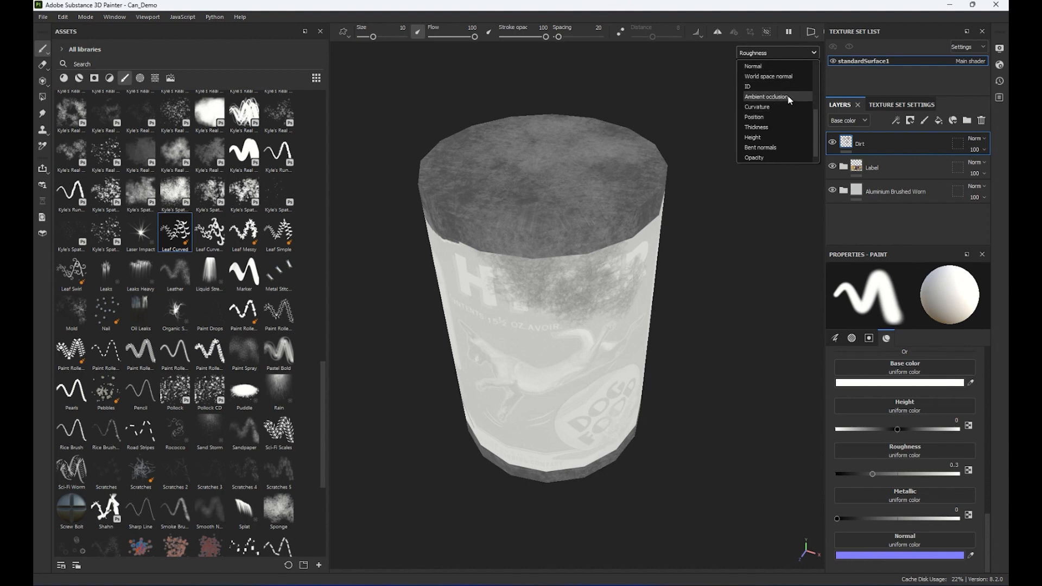
drag(817, 113, 816, 14)
click(817, 14)
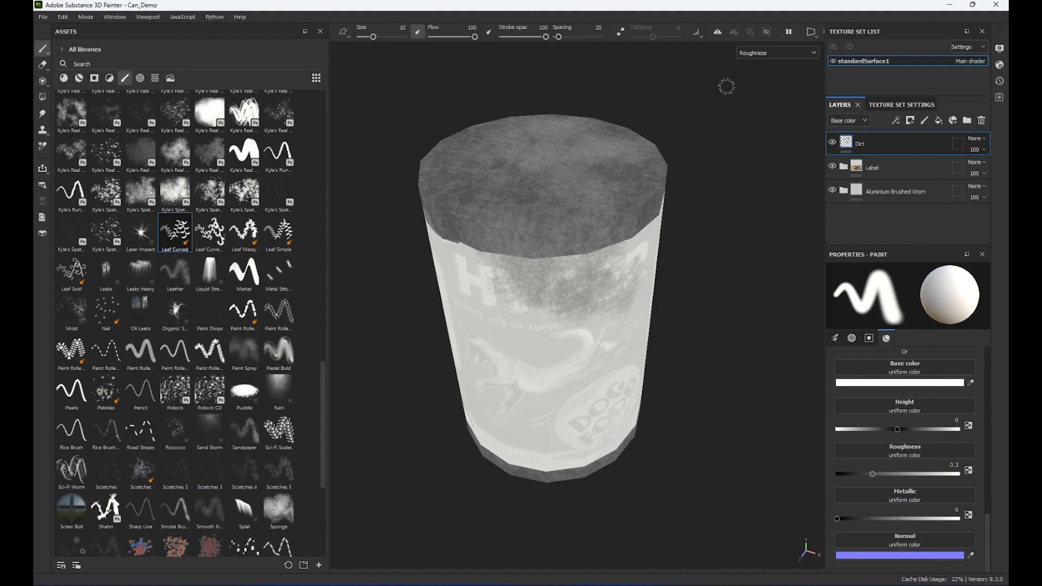
click(760, 54)
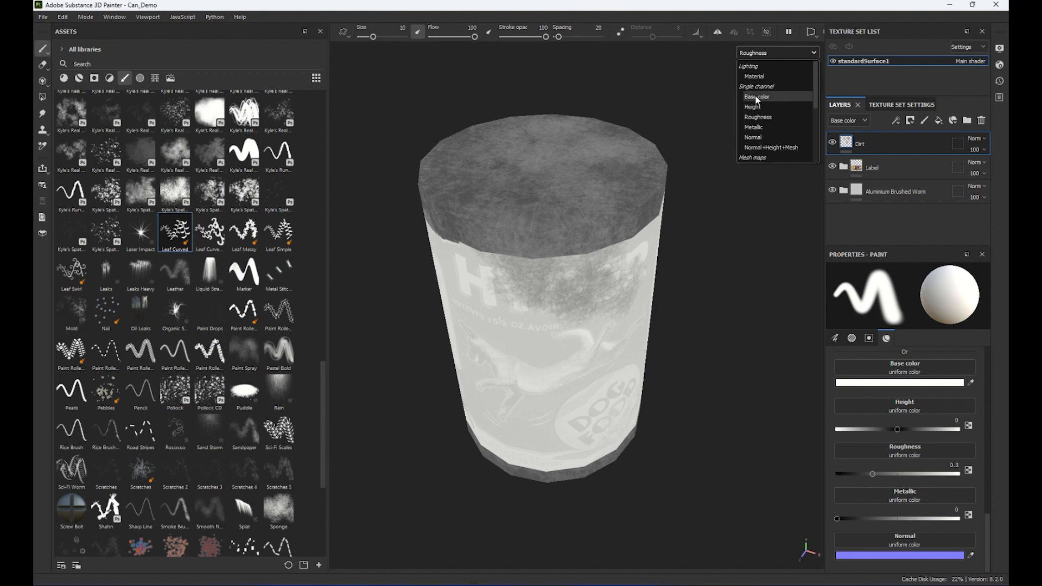
click(689, 76)
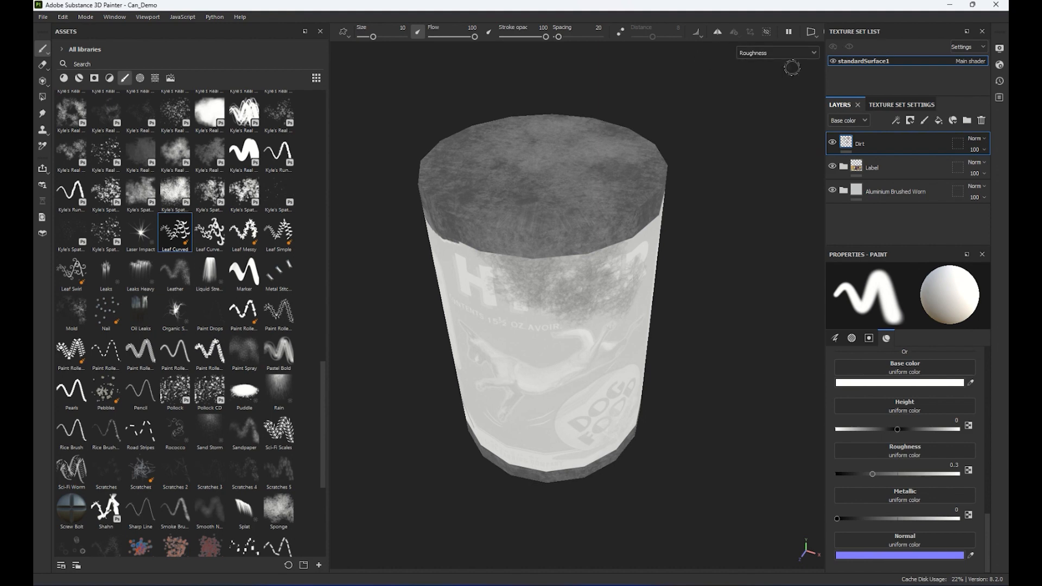
- Cycle through the can's single channels, including Normal and Normal+Height+Mesh, ending on Height
key(c)
key(c)
key(c)
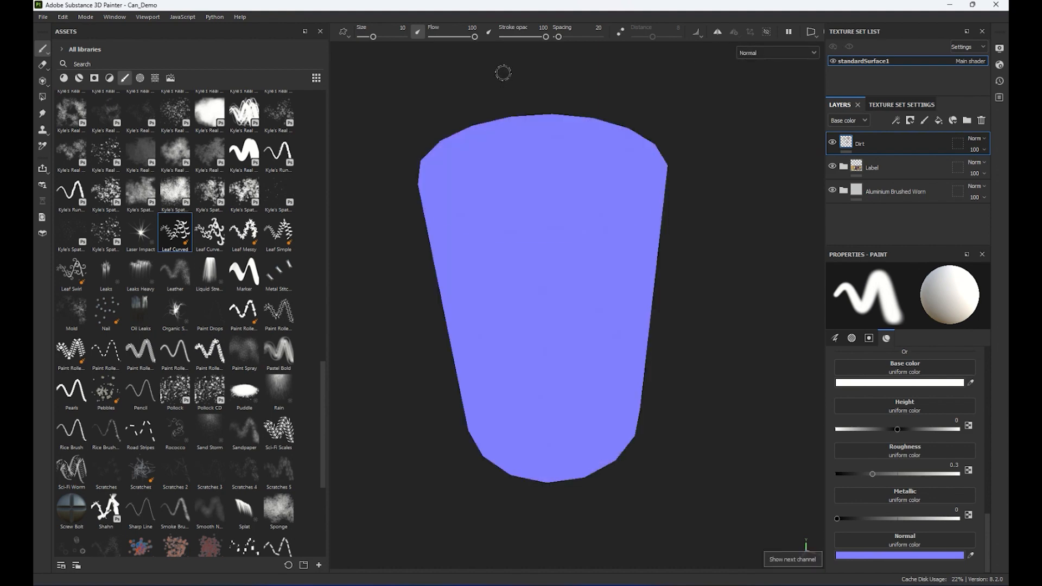
key(c)
key(c)
key(c)
key(c)
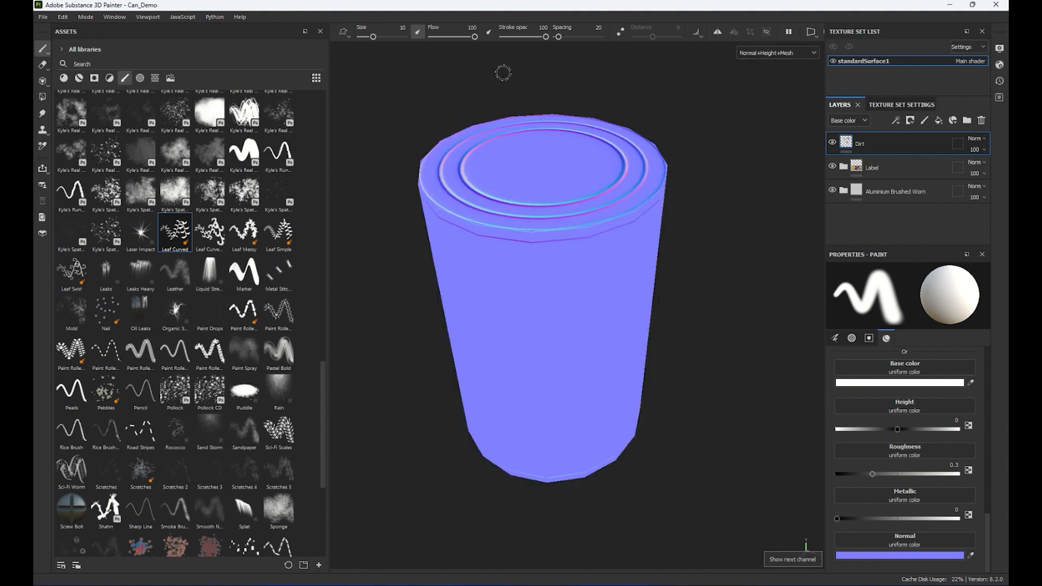
key(c)
key(c)
key(c)
key(c)
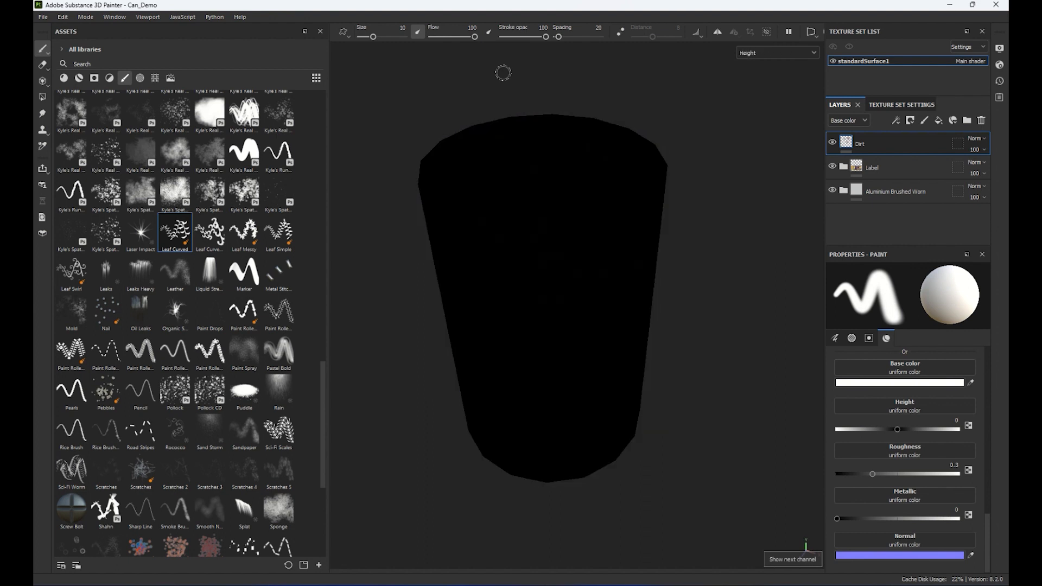
- Cycle through the can's mesh maps, including Bent normals and Ambient occlusion
key(m)
key(m)
key(m)
key(m)
key(m)
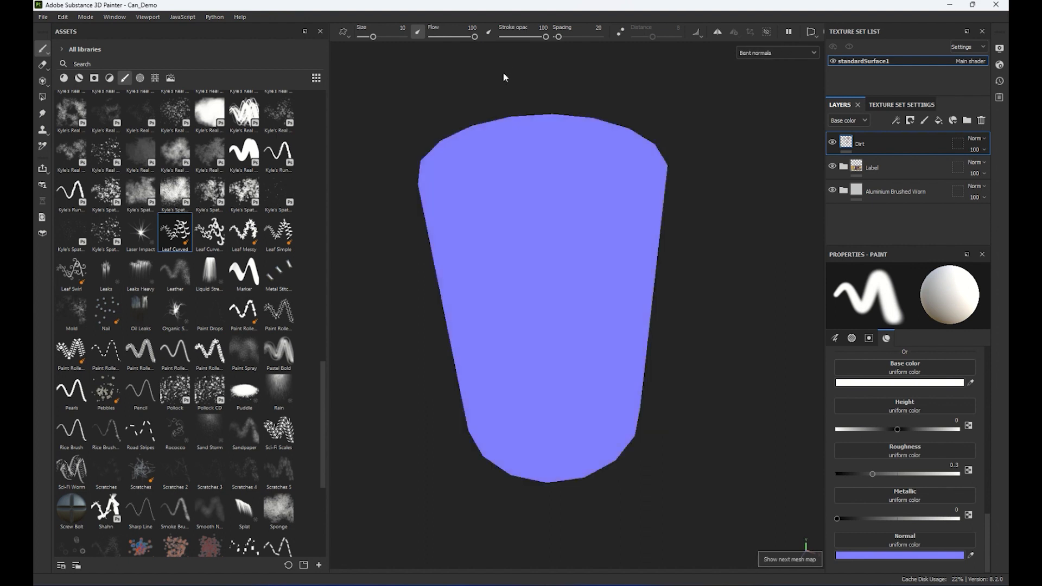
key(m)
key(m)
key(m)
key(m)
key(m)
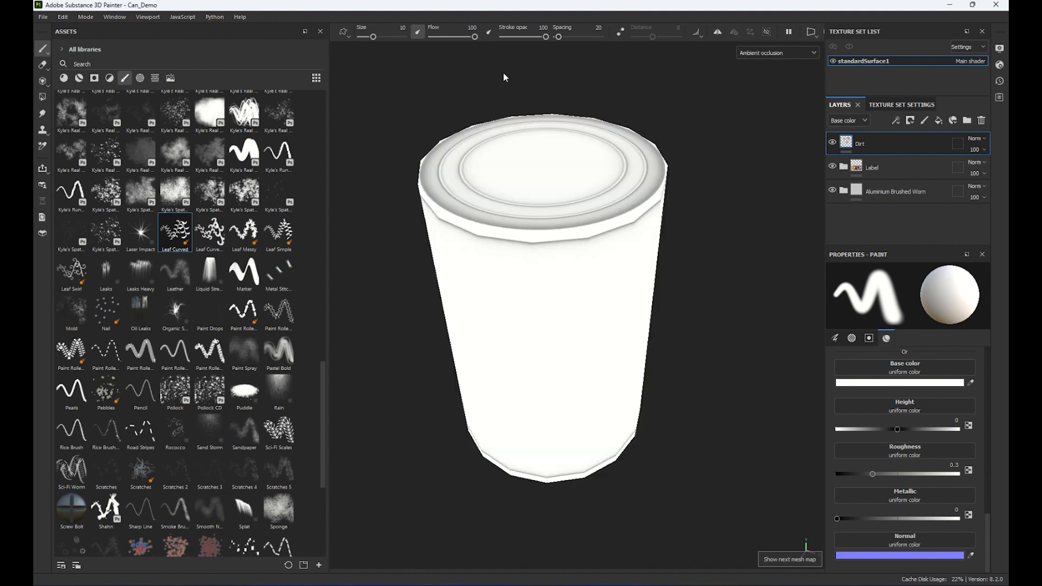
- Return the can to the full Material view and narrow the asset library to enlarge the viewport
key(m)
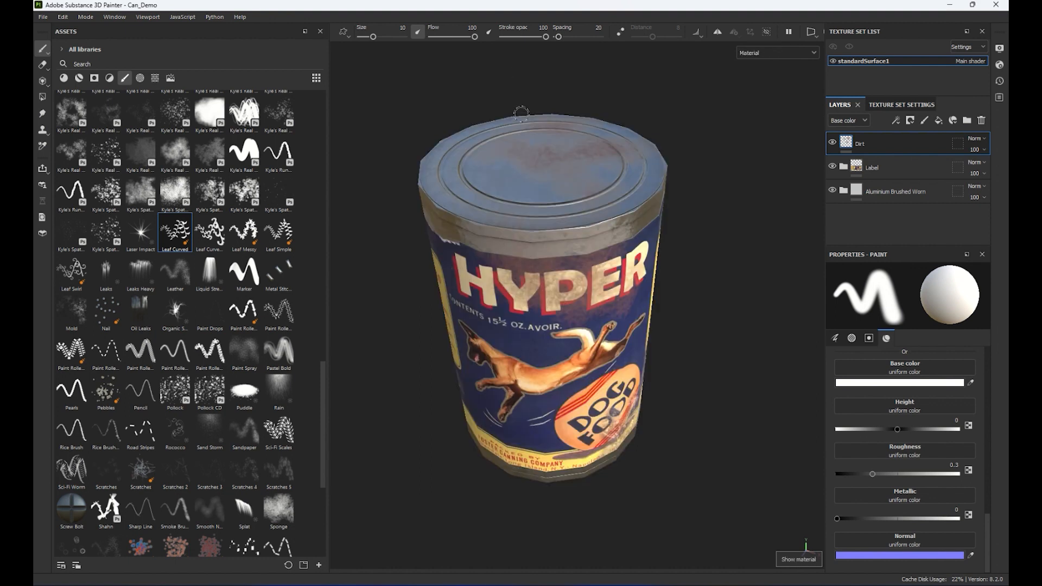
alt+drag(522, 113, 621, 134)
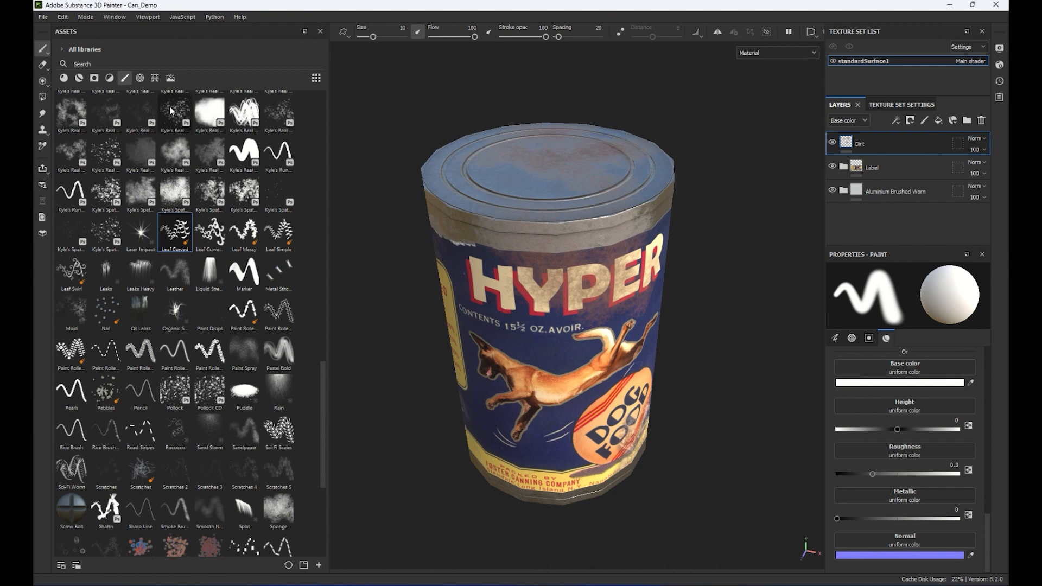
drag(329, 58, 180, 58)
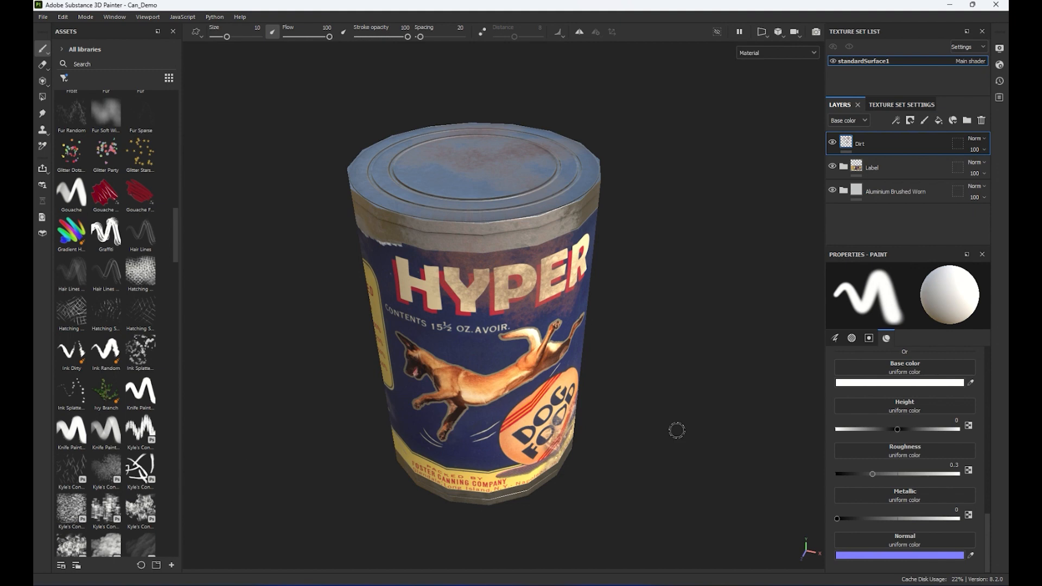
- Start a new project using the ASM - PBR Metallic Roughness (starter_assets) template
click(42, 17)
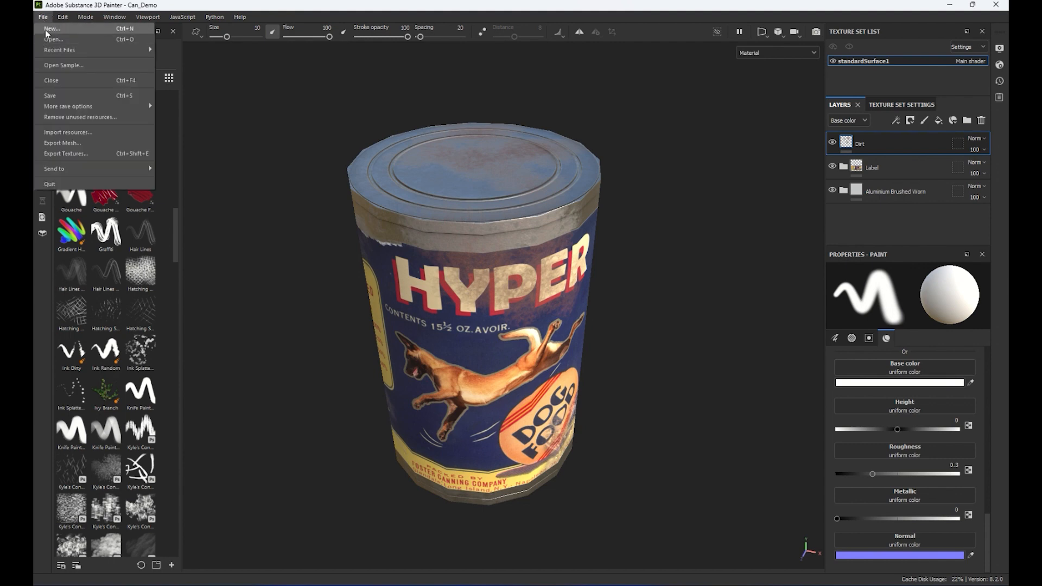
click(45, 29)
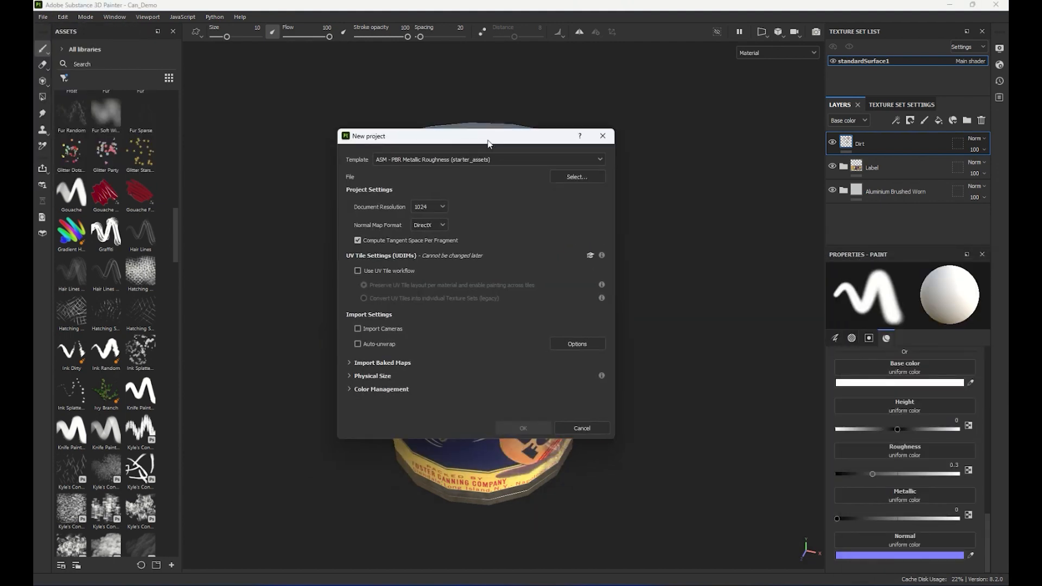
click(571, 157)
click(422, 171)
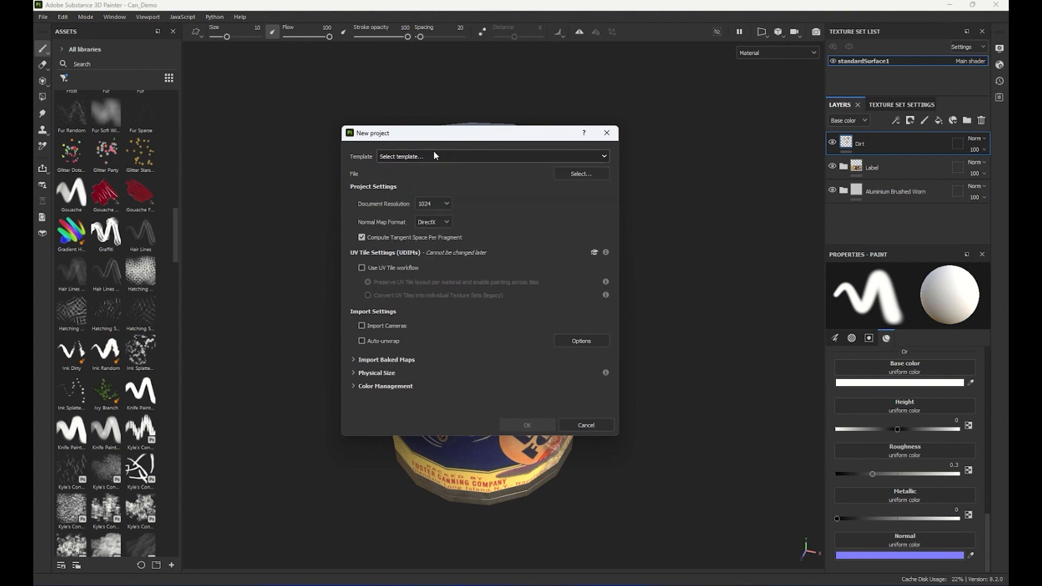
click(427, 157)
click(417, 180)
click(443, 159)
click(433, 182)
- Choose can_low.fbx from the Exercise 01 - Food Can scenes folder as the project's mesh
click(578, 173)
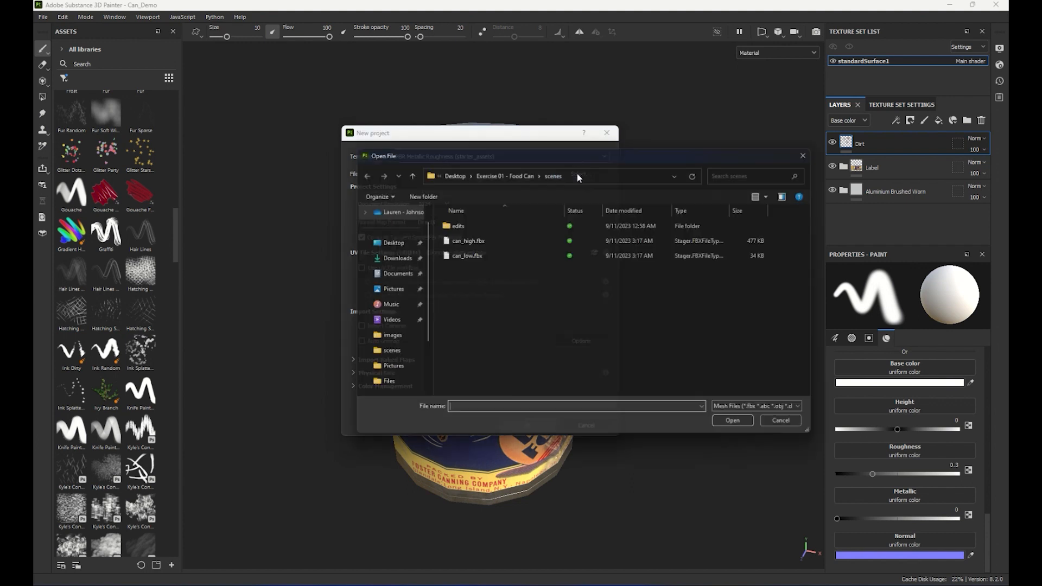
click(452, 254)
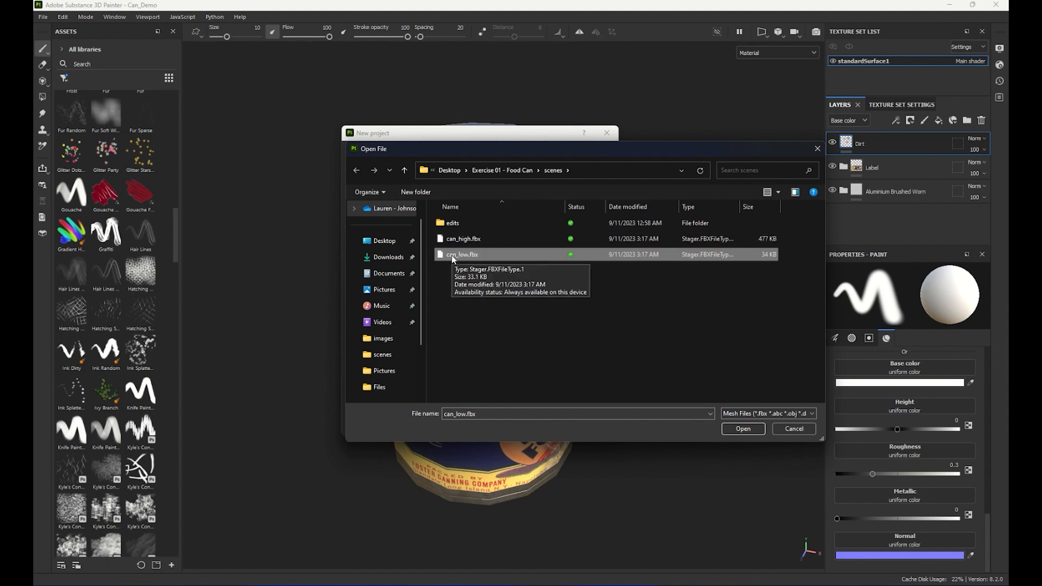
click(748, 430)
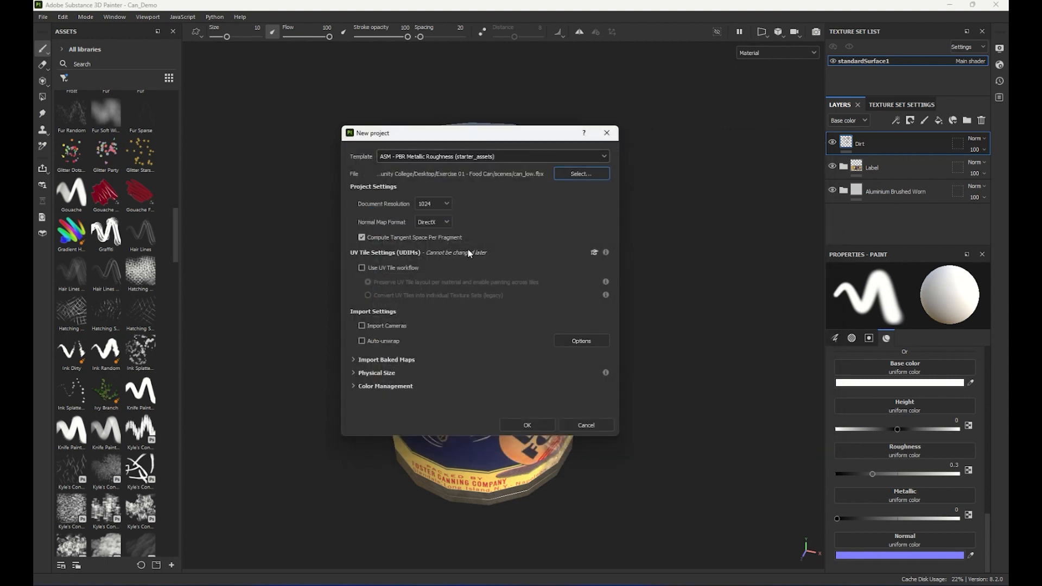
- Set the document resolution to 2048 and create the project, discarding the changes to the open one
click(443, 206)
click(435, 259)
click(434, 244)
click(525, 425)
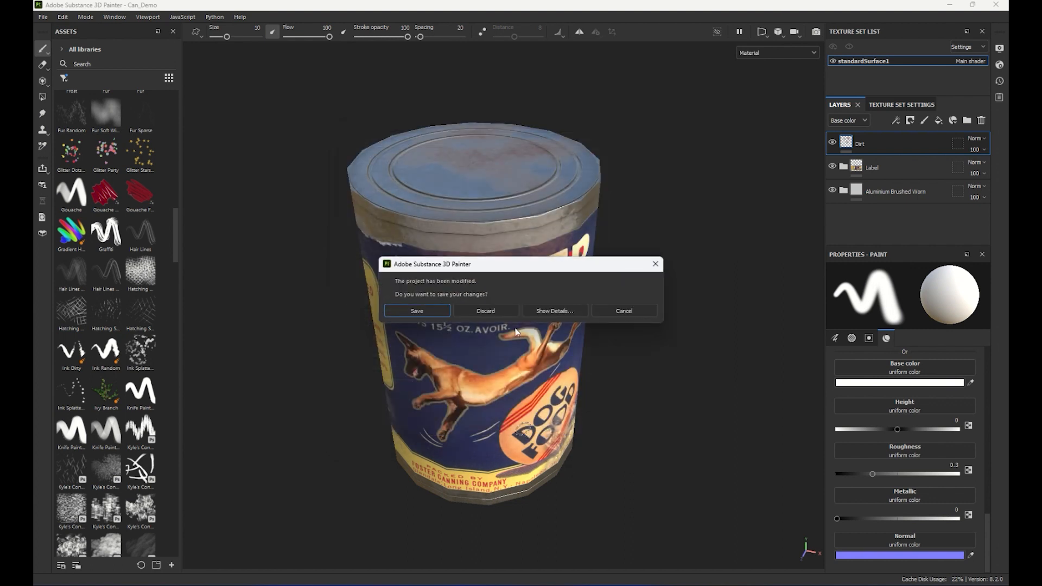
click(480, 310)
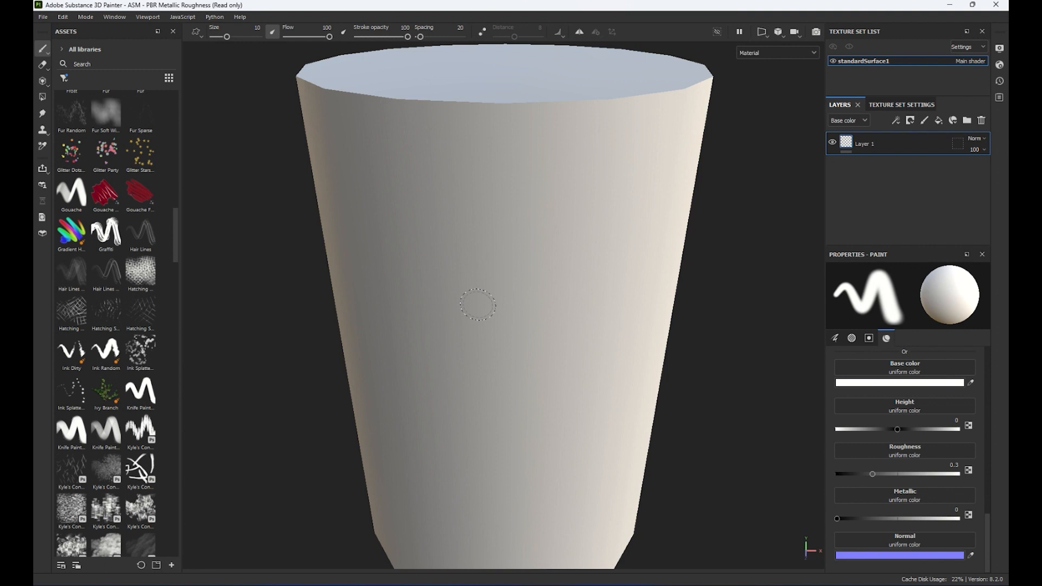
- Display the new can's texture set settings and enlarge them to show the channel list
right_click(645, 266)
click(281, 256)
alt+right_drag(725, 350, 283, 343)
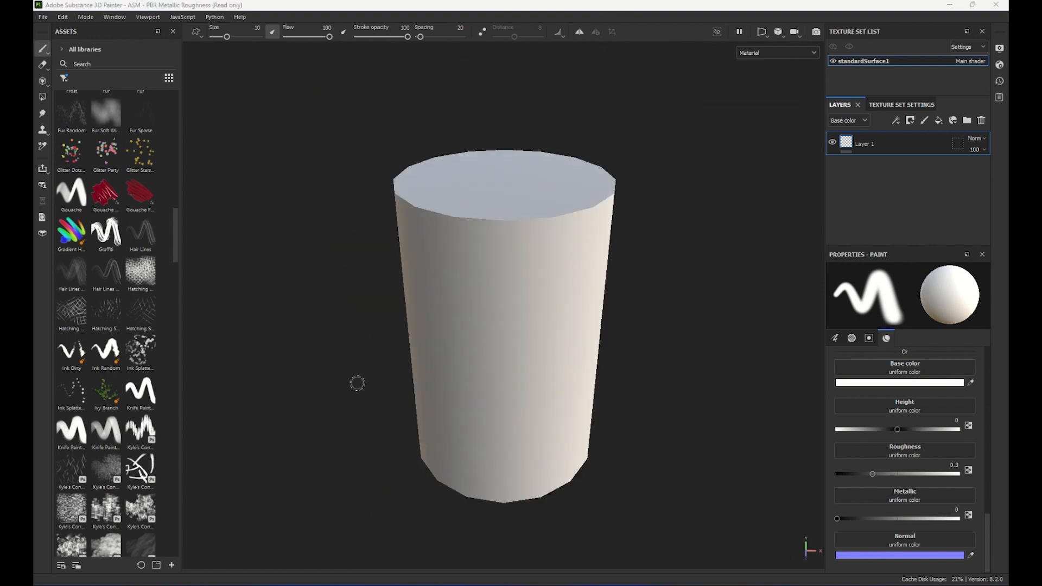
alt+drag(279, 288, 313, 272)
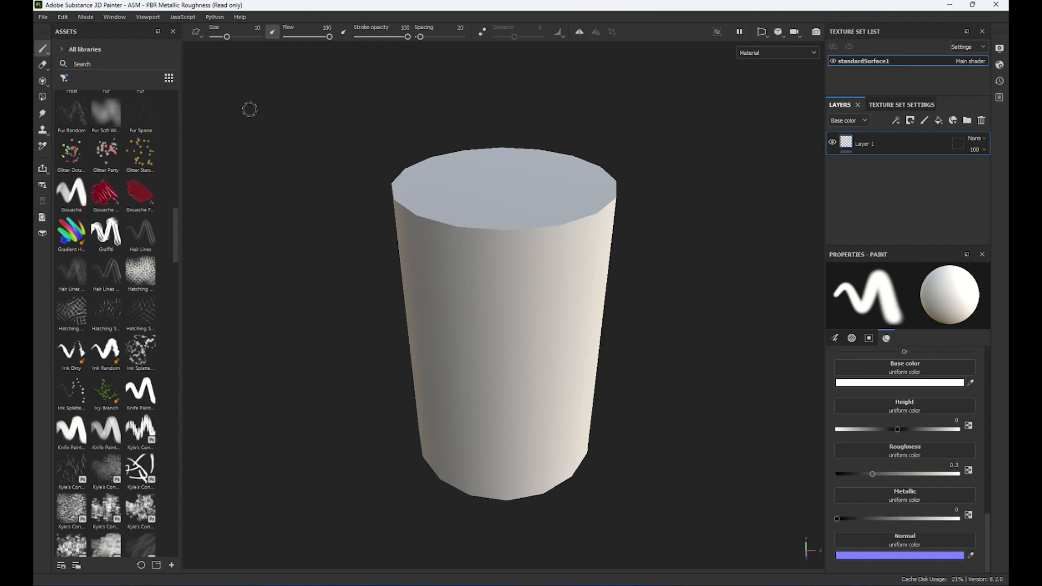
mouse_move(283, 229)
alt+mouse_down()
mouse_move(288, 235)
mouse_move(228, 205)
mouse_move(240, 242)
mouse_move(260, 235)
alt+mouse_up()
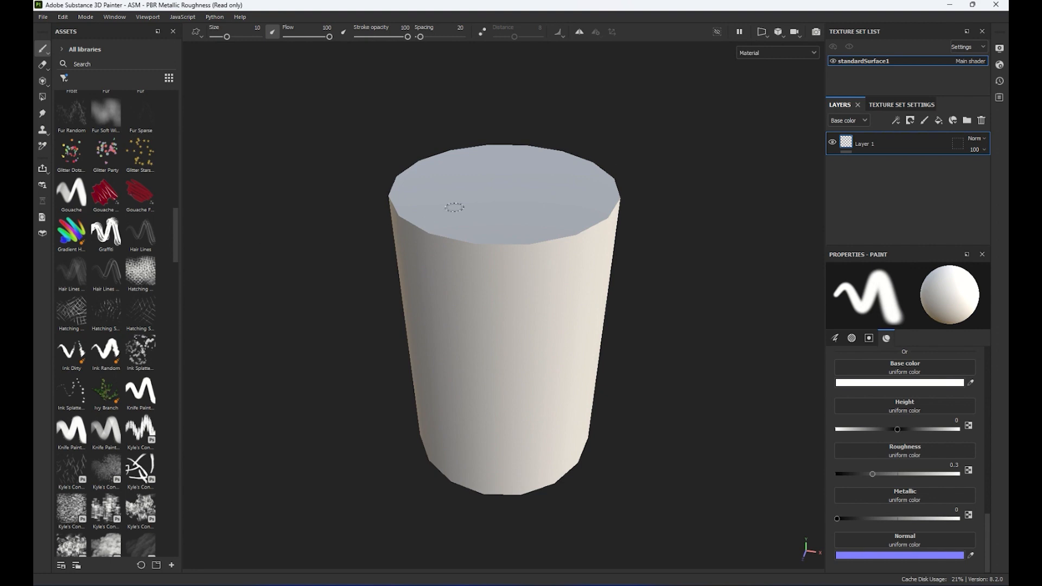
click(898, 106)
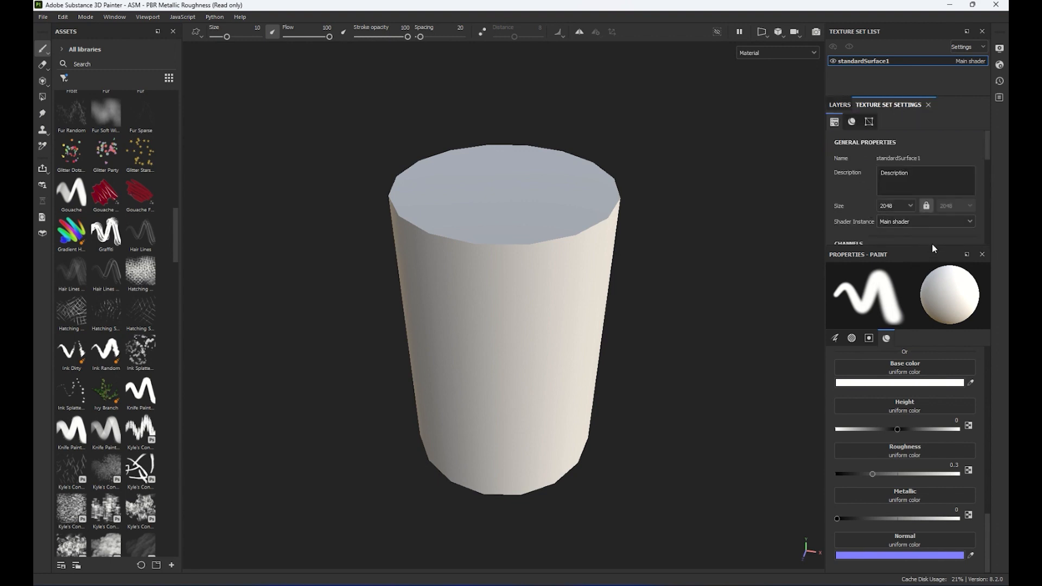
drag(934, 248, 947, 394)
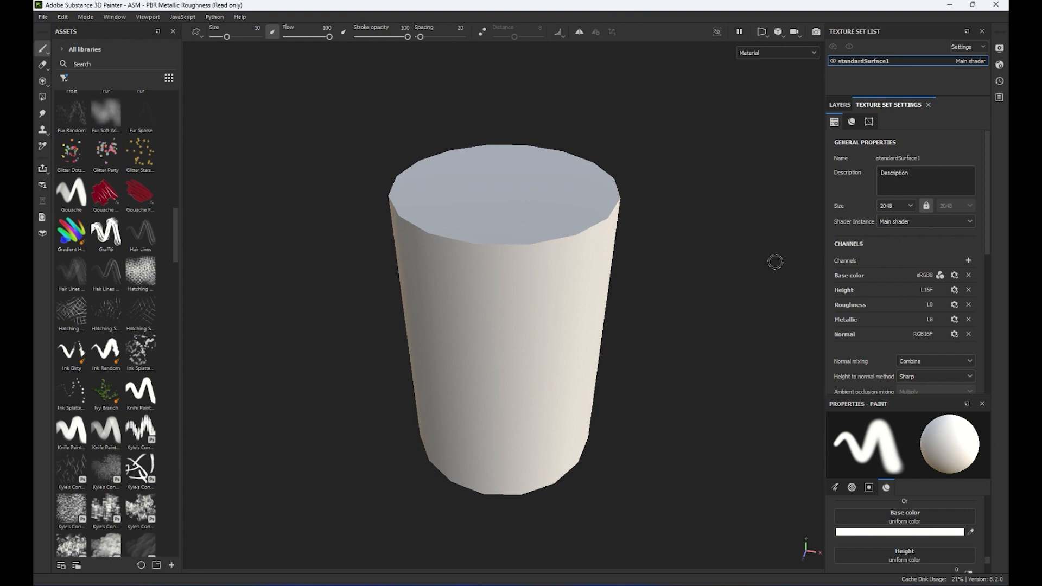
- Switch to Iray rendering and back to painting, and look up the available modes
key(F10)
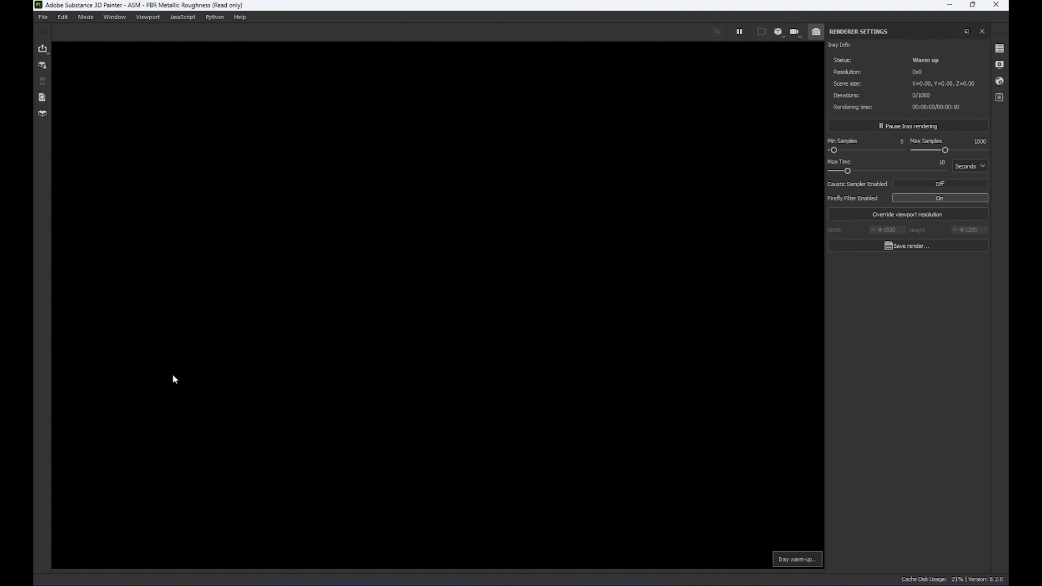
key(F10)
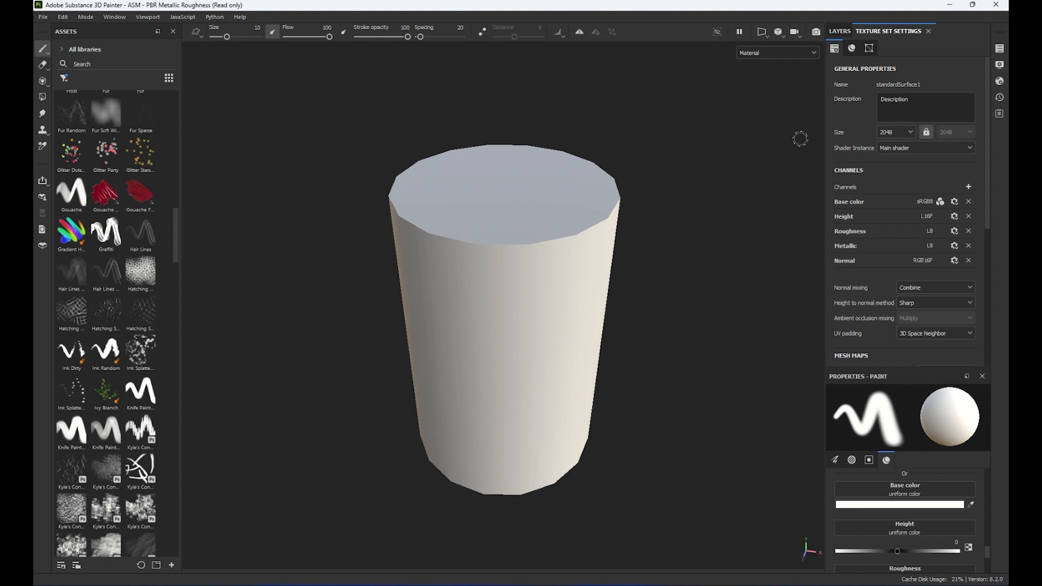
click(154, 17)
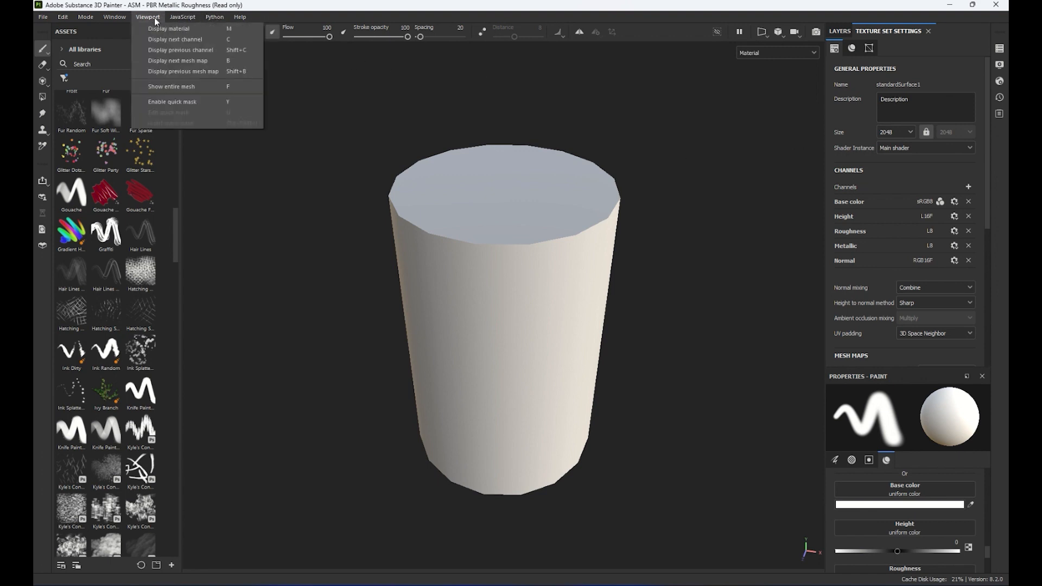
mouse_move(124, 19)
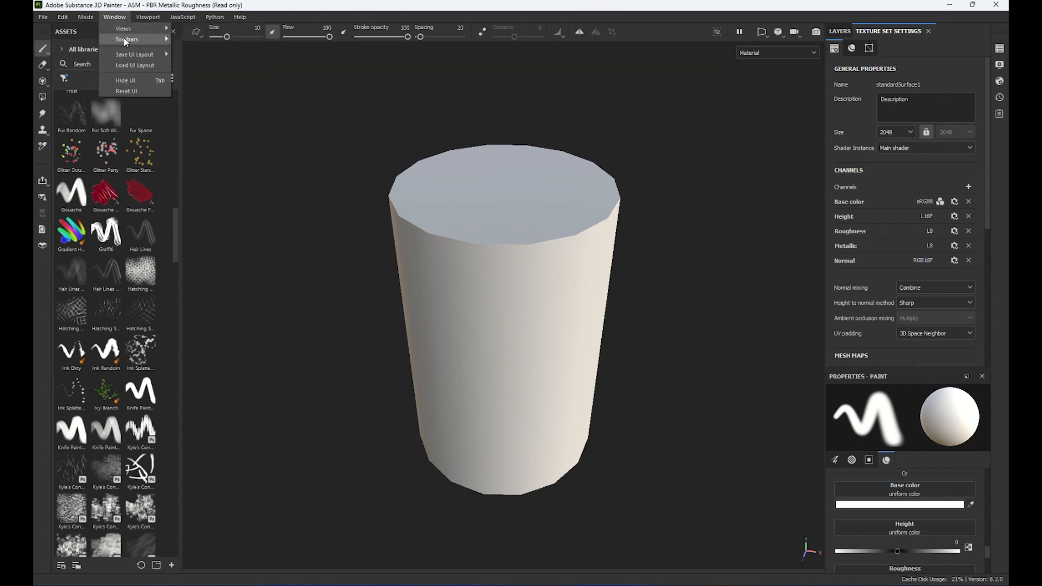
click(86, 18)
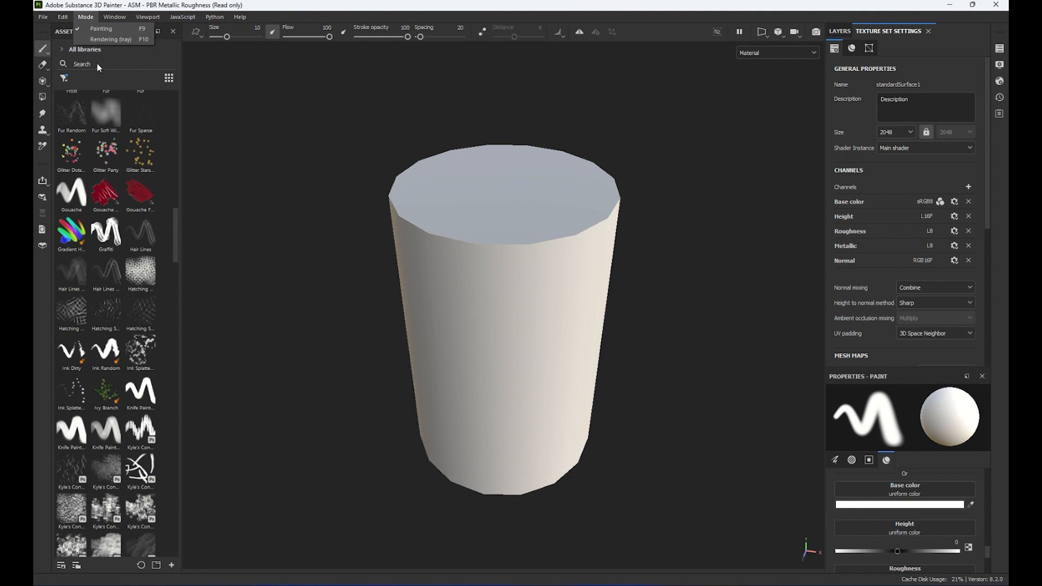
click(603, 2)
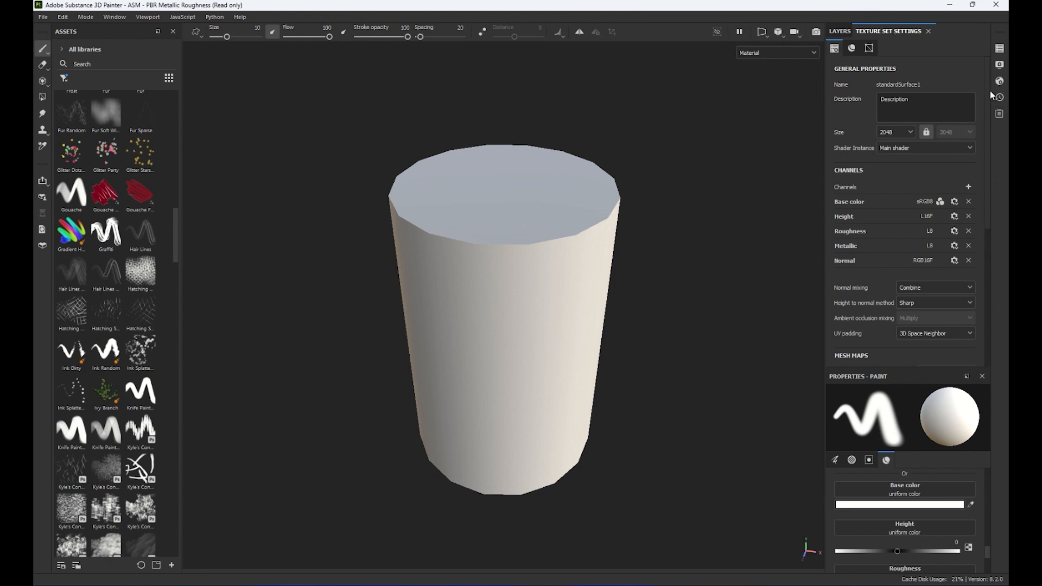
- Review the texture set's channels, mixing options and mesh map slots
drag(988, 222, 991, 140)
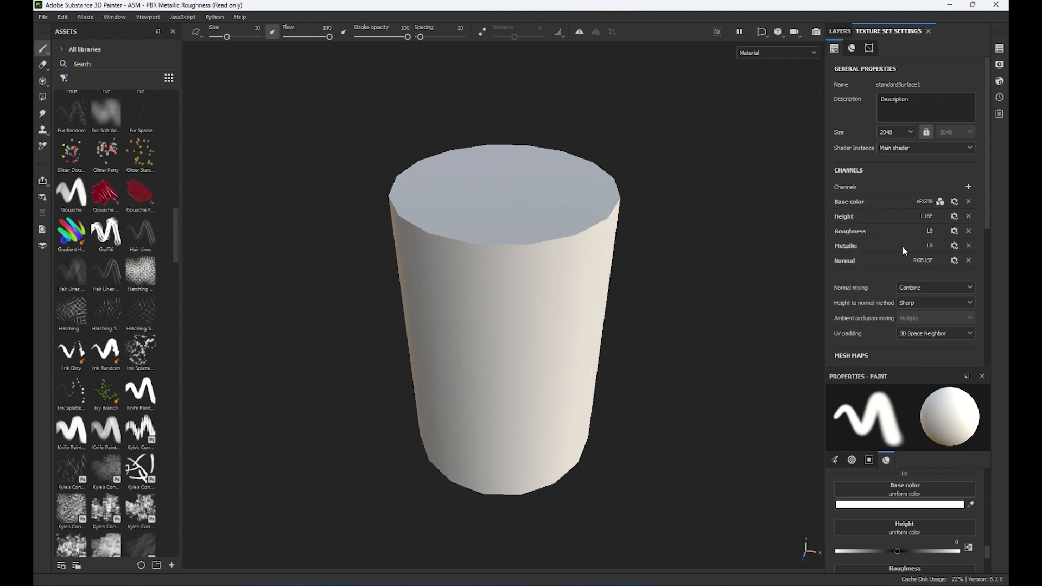
scroll(986, 157, down, 3)
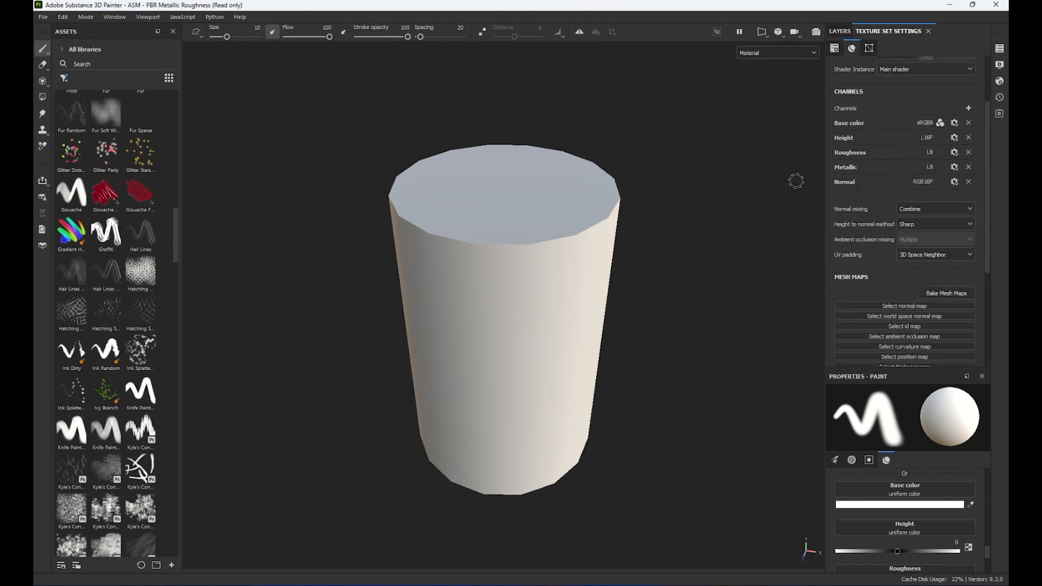
scroll(991, 174, down, 1)
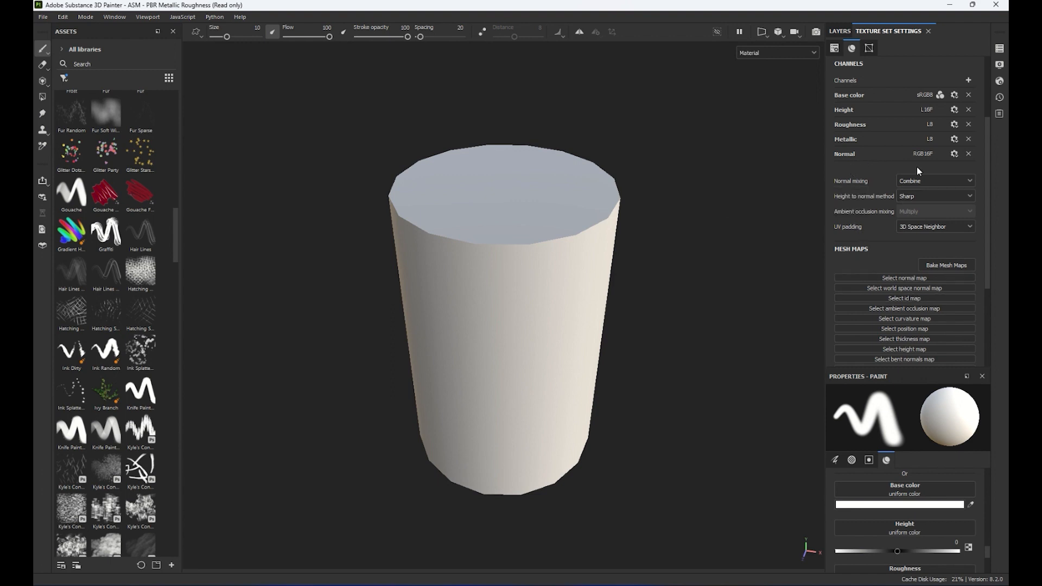
drag(984, 109, 999, 172)
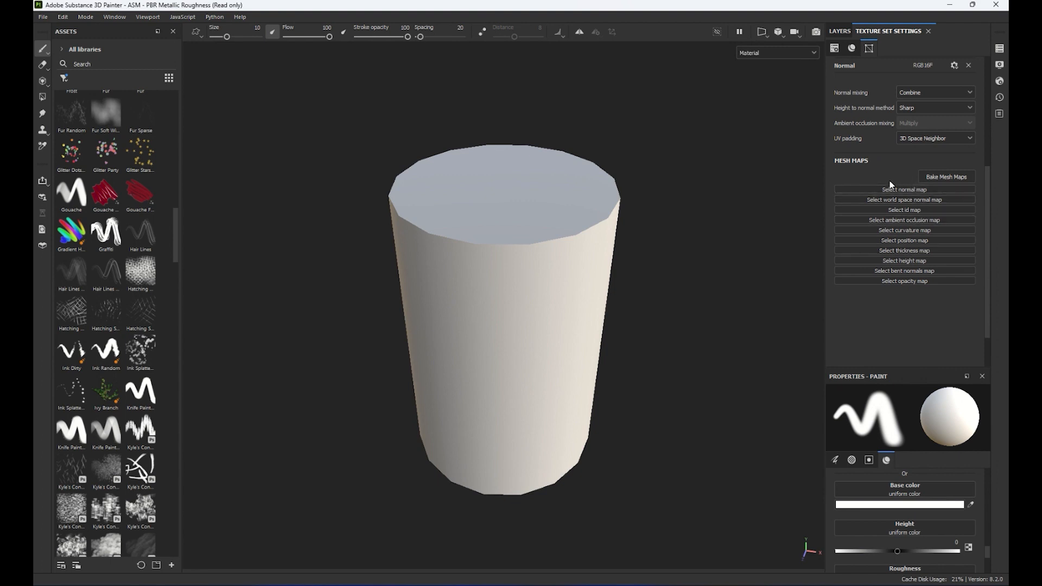
click(959, 178)
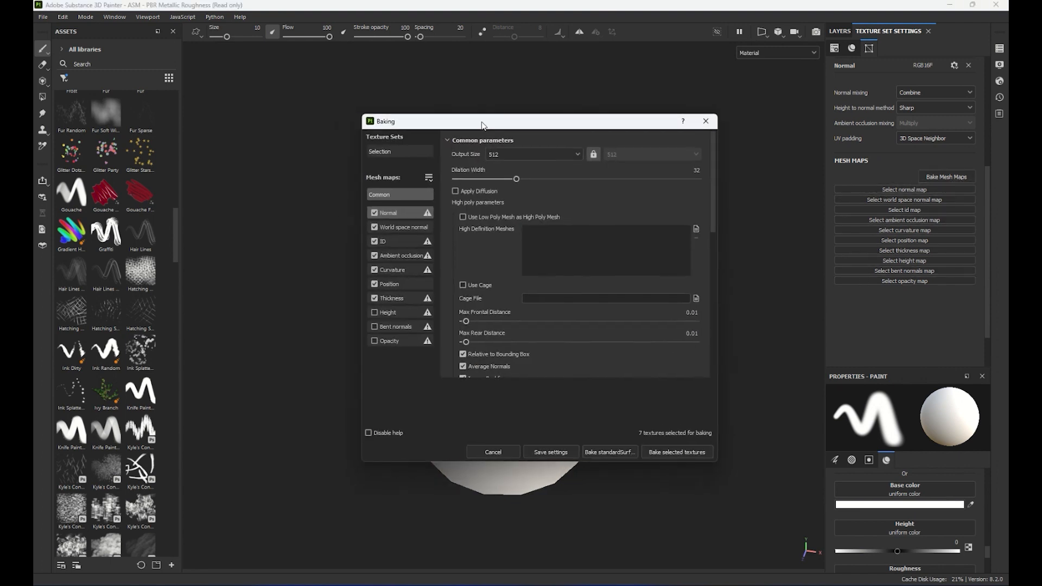
drag(455, 77, 202, 44)
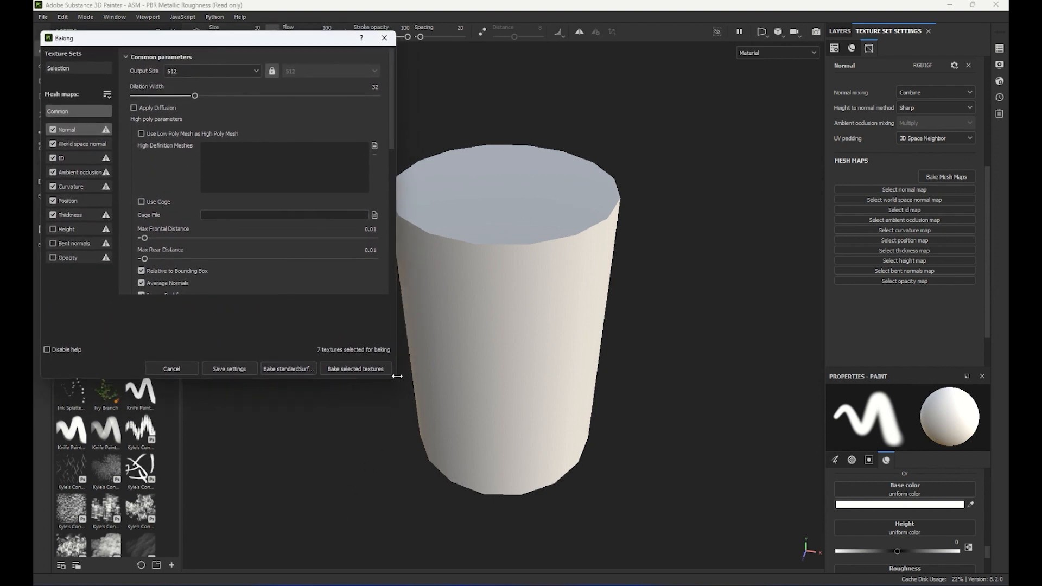
drag(395, 378, 406, 545)
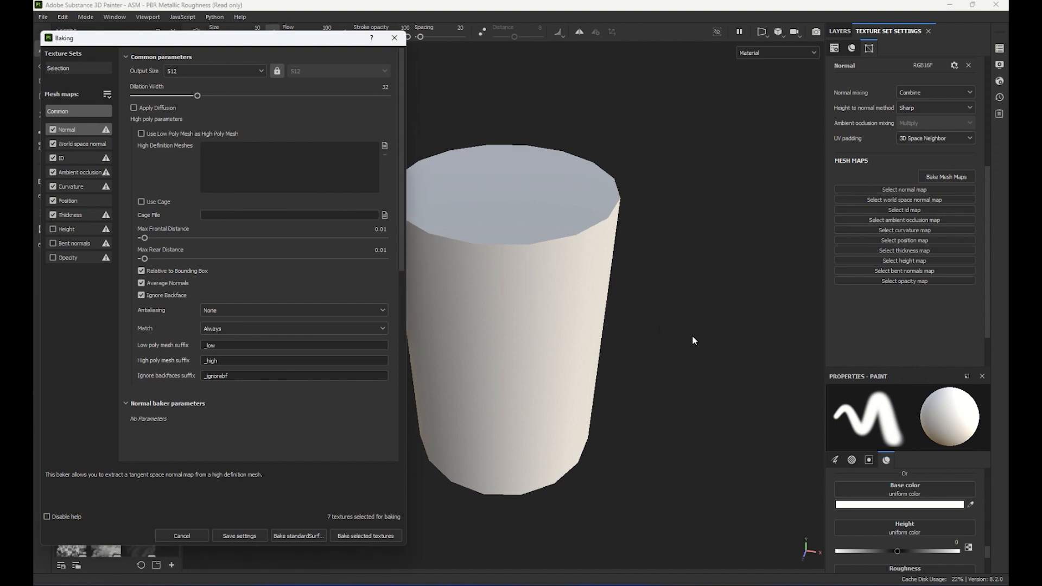
click(395, 37)
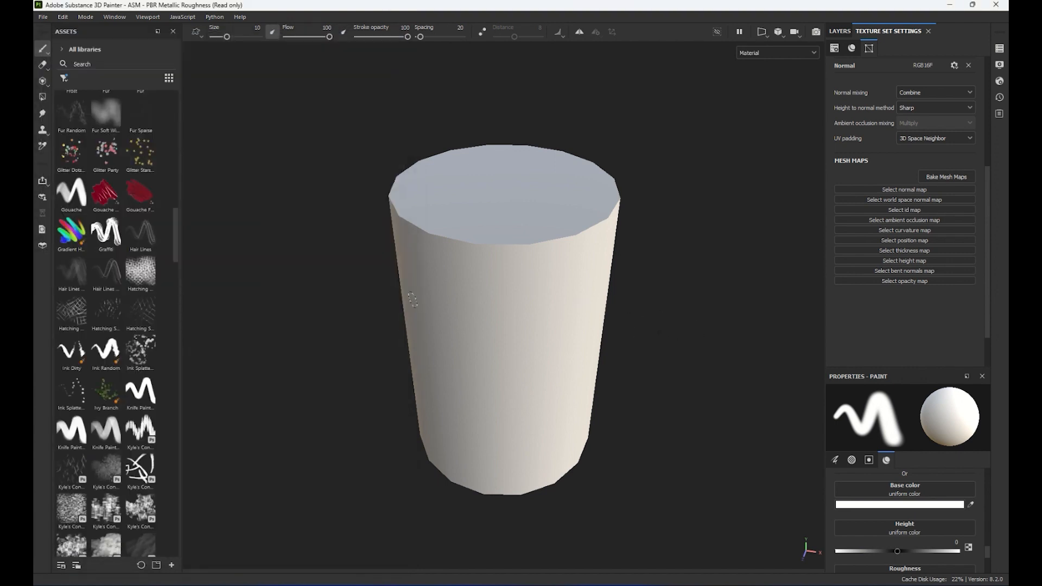
- Open the mesh map baking settings, enlarged beside the can, and set the output size to 2048
alt+drag(651, 352, 751, 341)
click(936, 178)
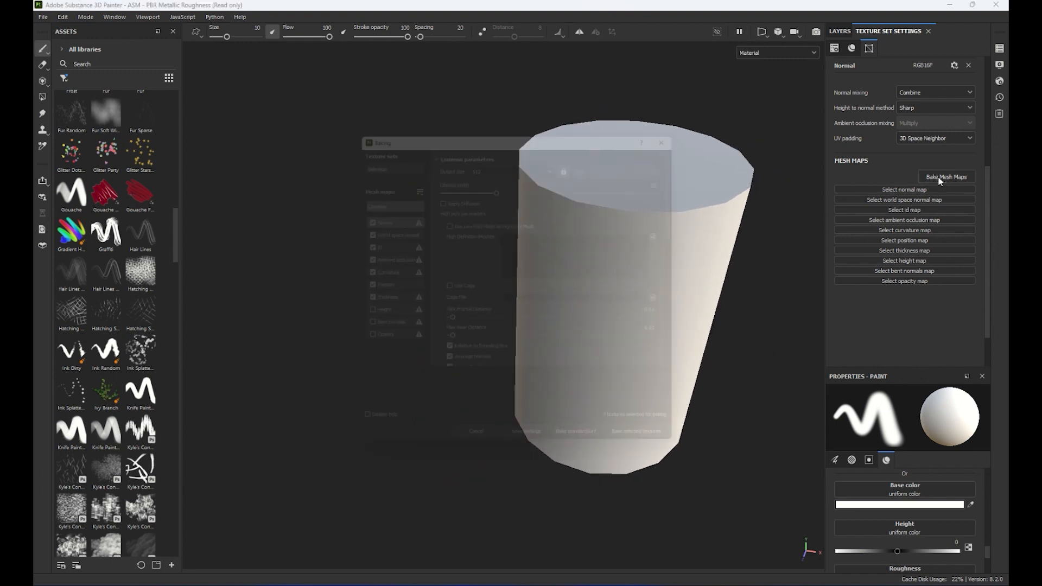
drag(538, 120, 235, 37)
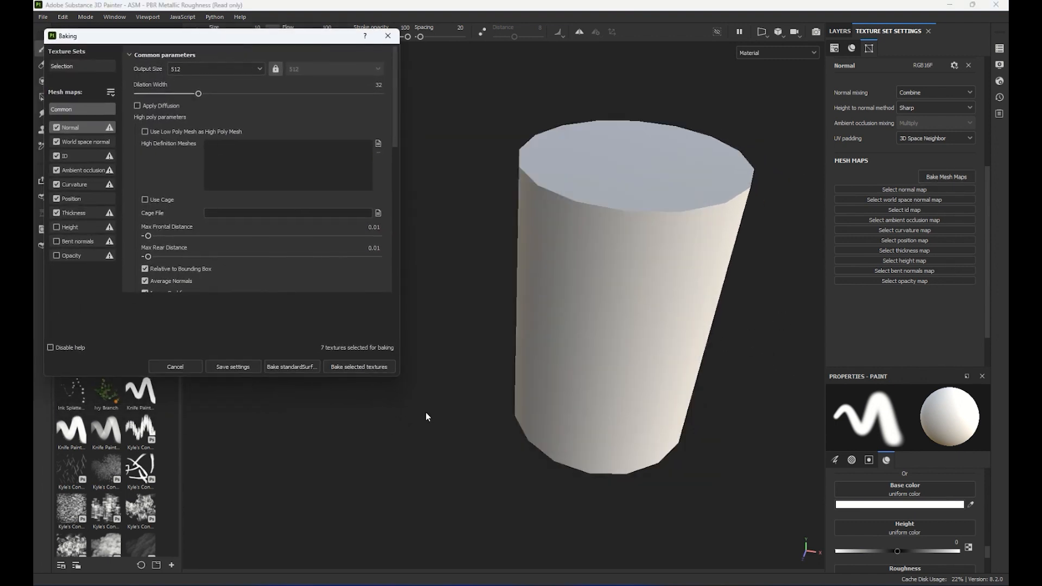
drag(400, 376, 428, 440)
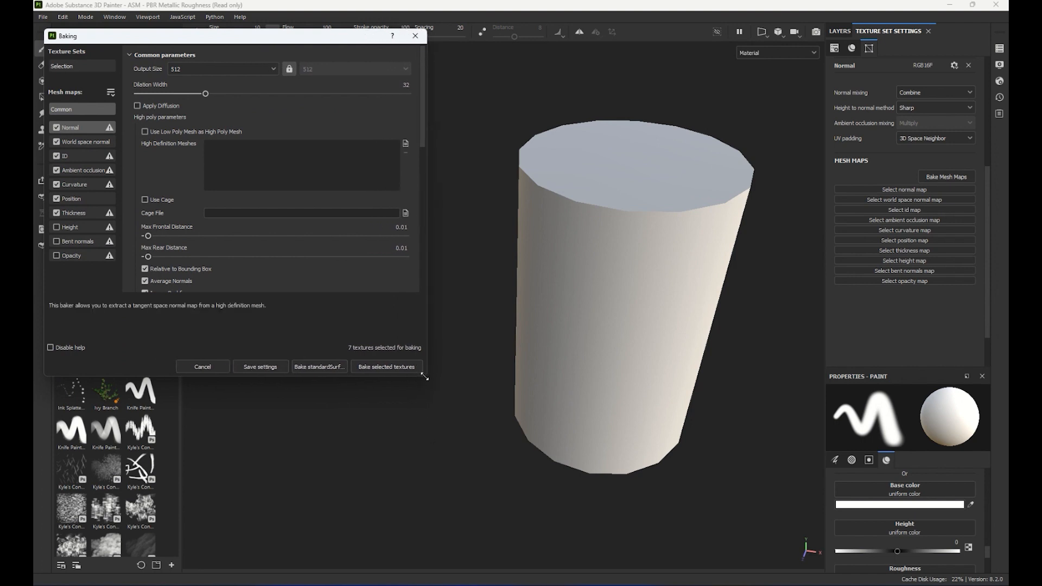
drag(426, 374, 450, 552)
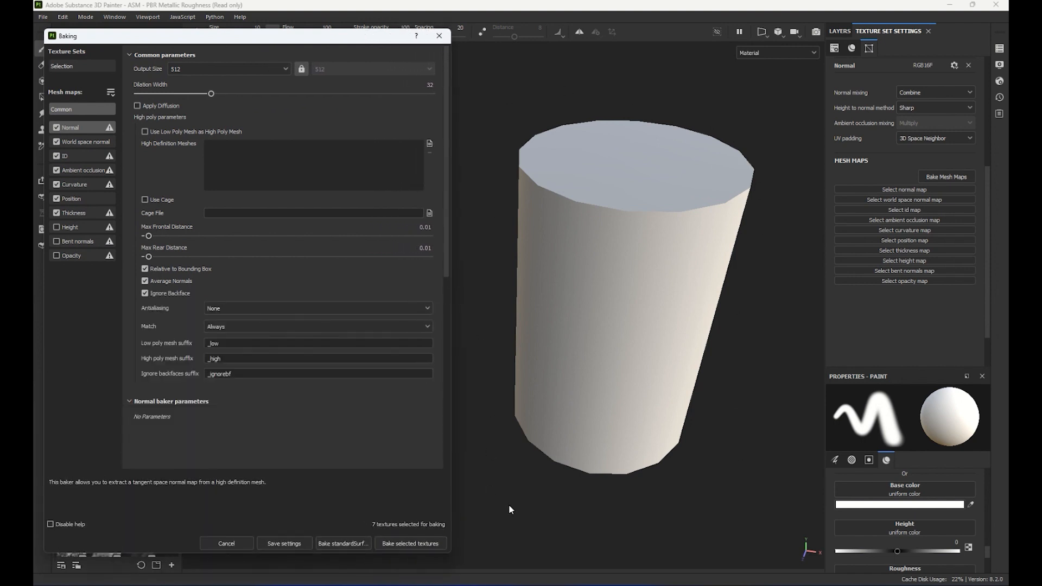
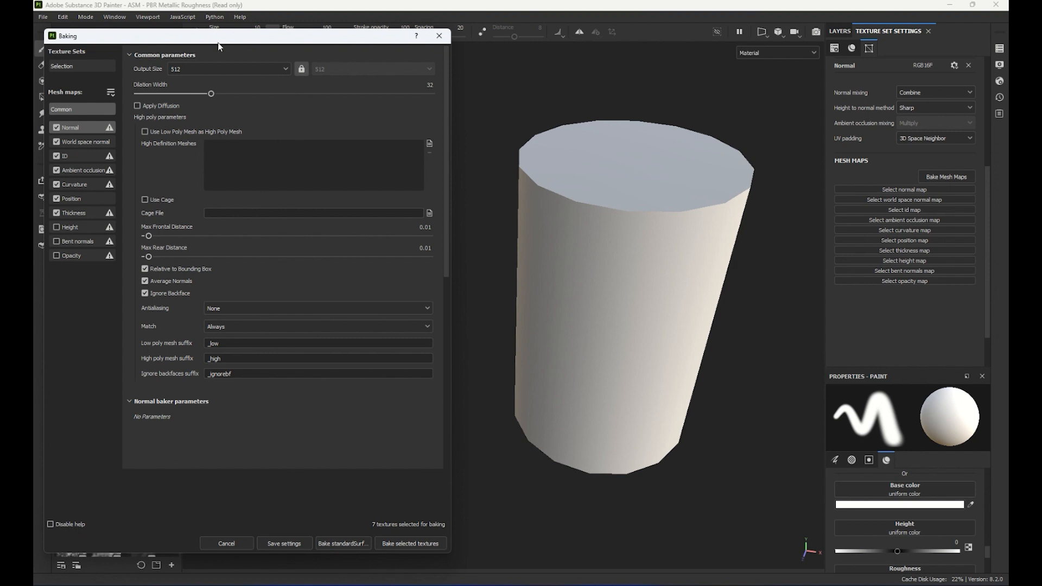
mouse_move(218, 43)
mouse_down()
mouse_move(229, 47)
mouse_move(206, 48)
mouse_move(219, 44)
mouse_up()
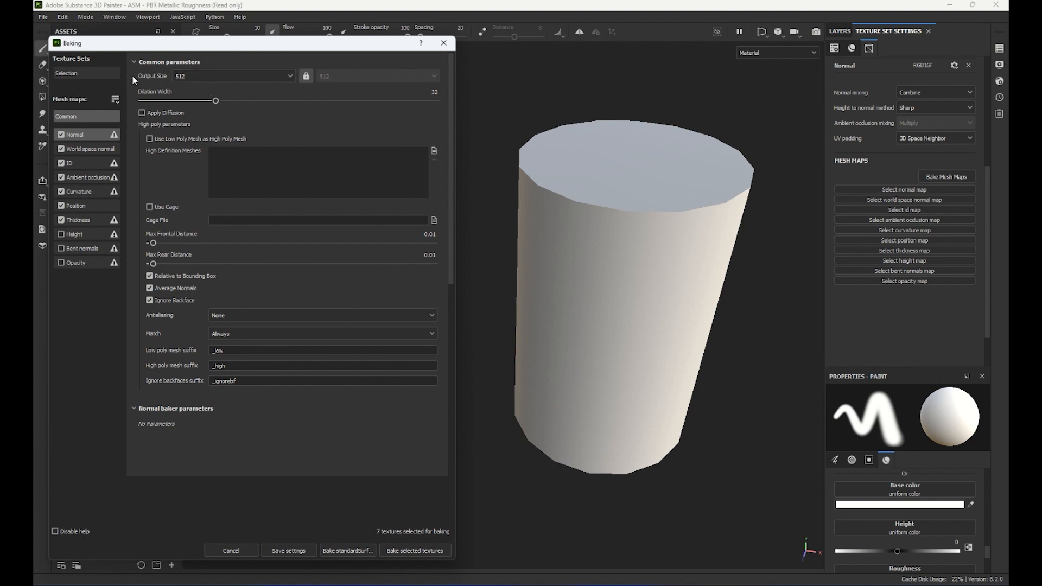
click(172, 80)
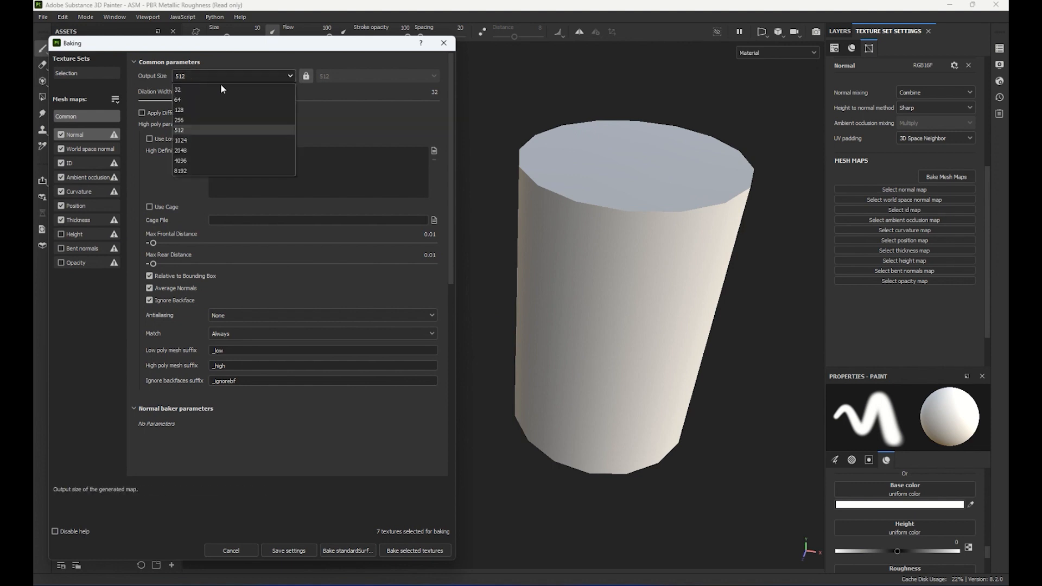
click(190, 152)
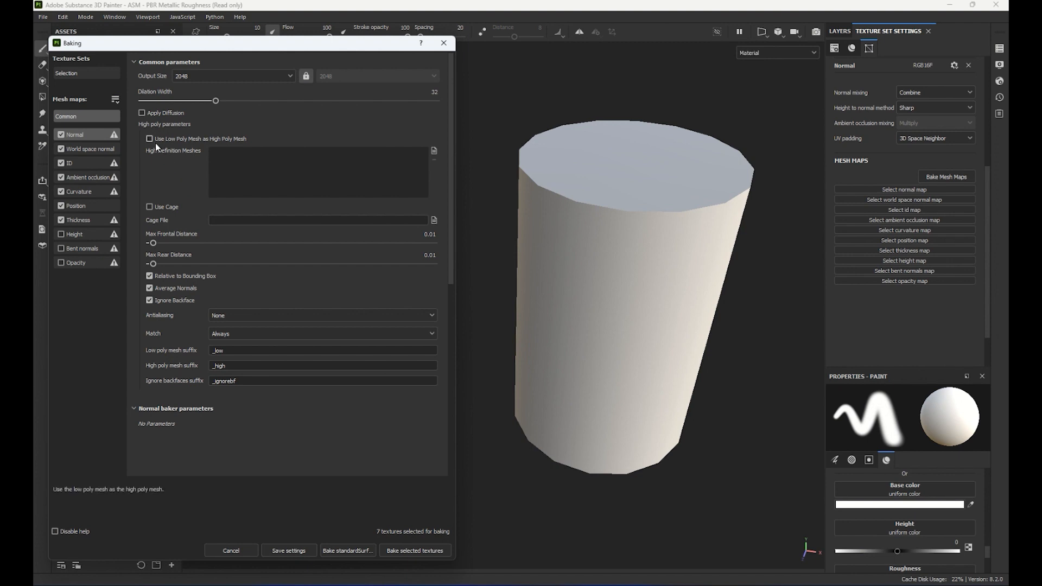
- Load can_high.fbx as the high definition mesh for the bake
click(434, 150)
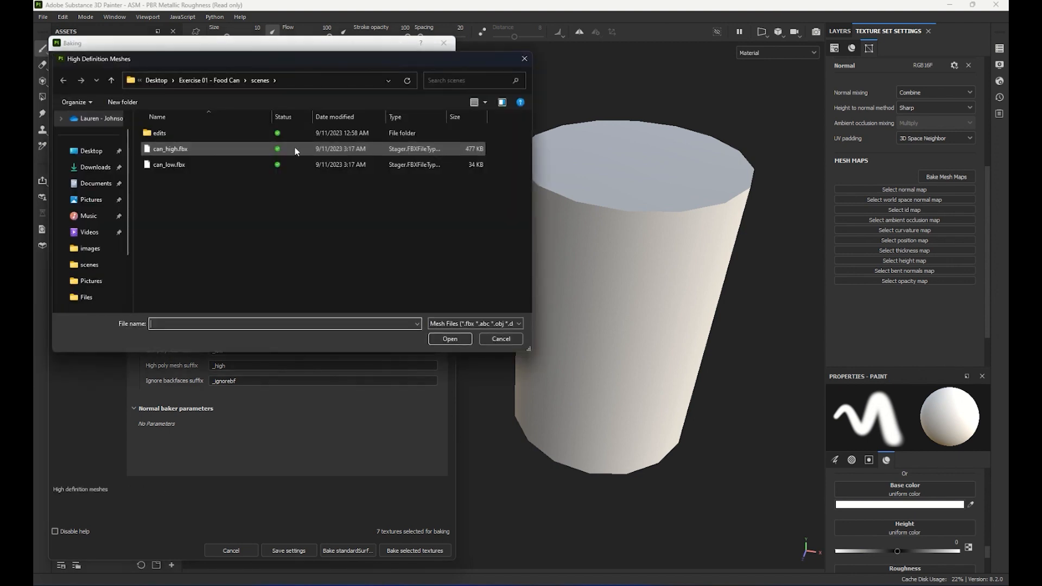
click(168, 149)
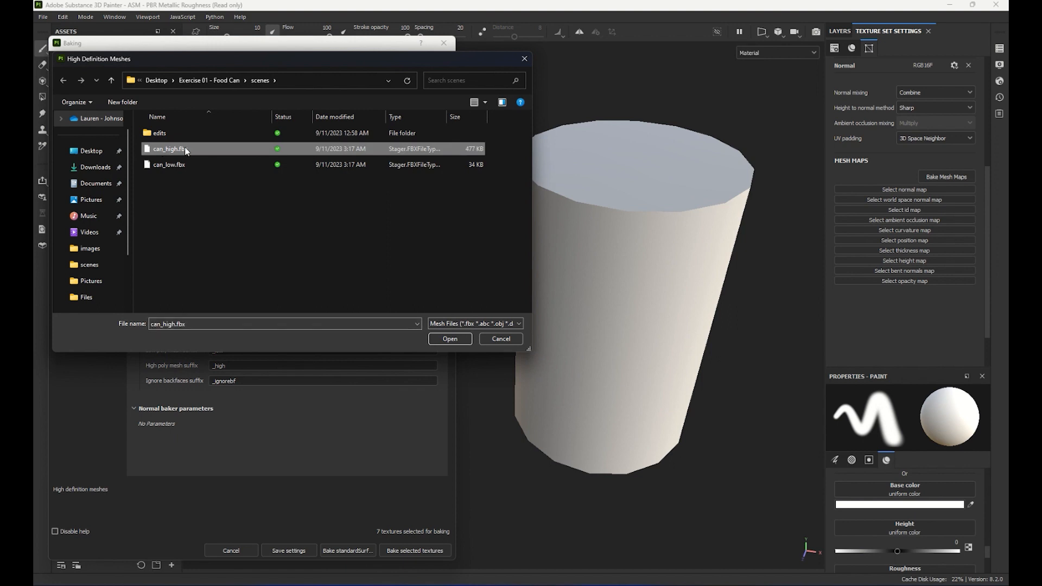
click(466, 339)
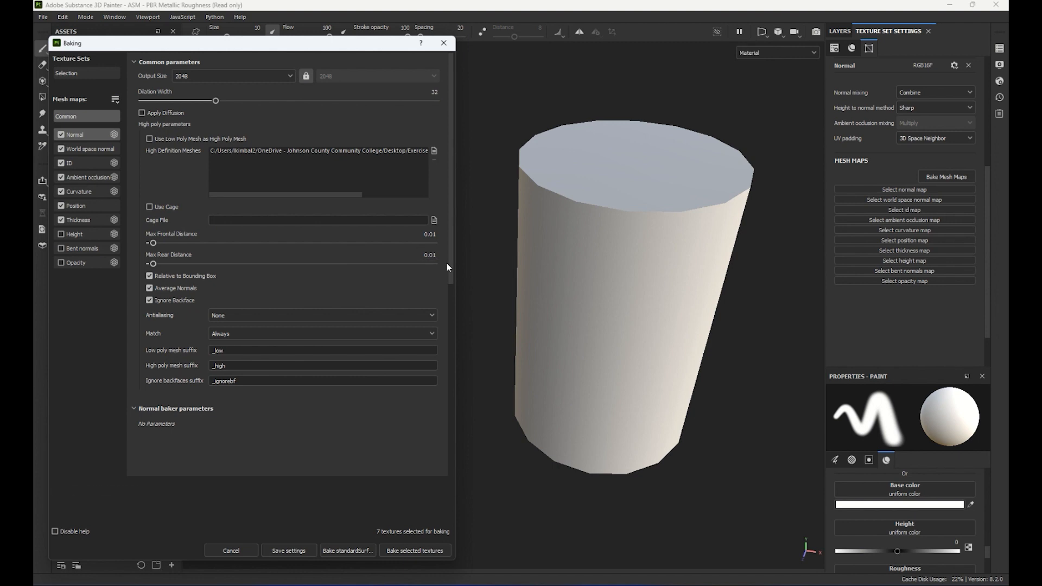
- Check the remaining common baking parameters and bake the selected mesh maps from the high-poly can
scroll(450, 263, down, 1)
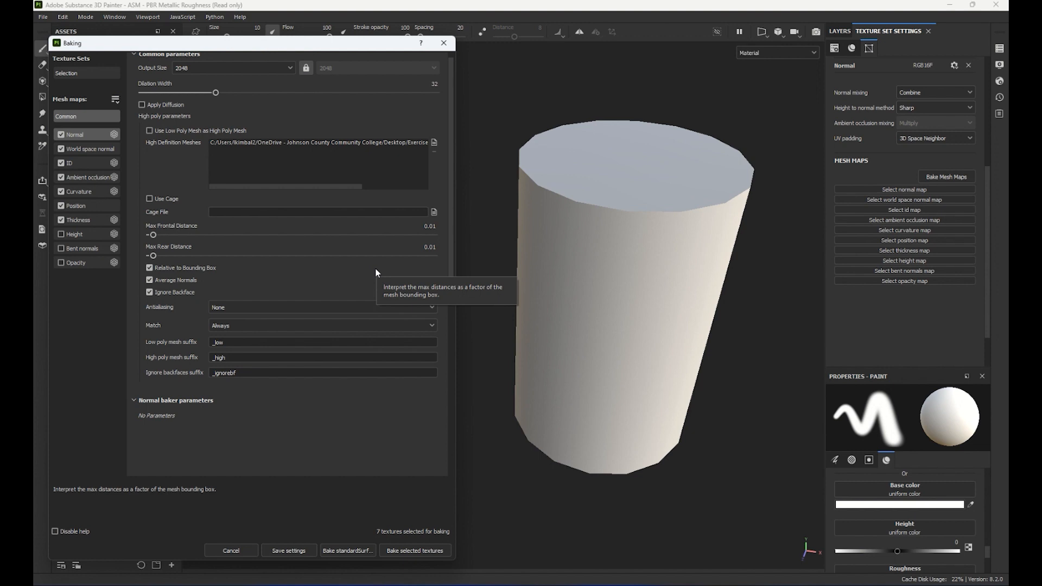
scroll(451, 259, down, 1)
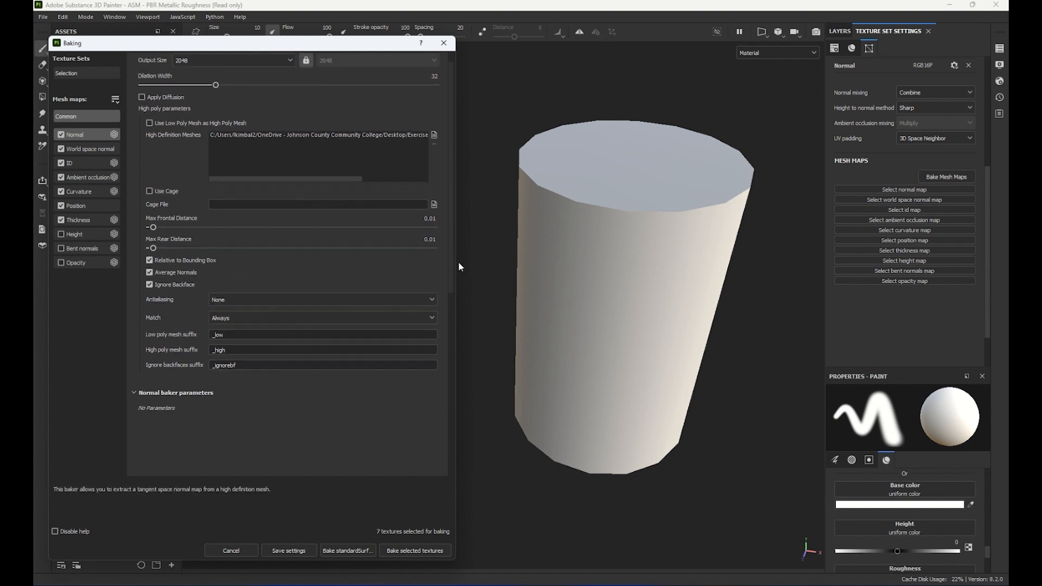
scroll(456, 263, up, 1)
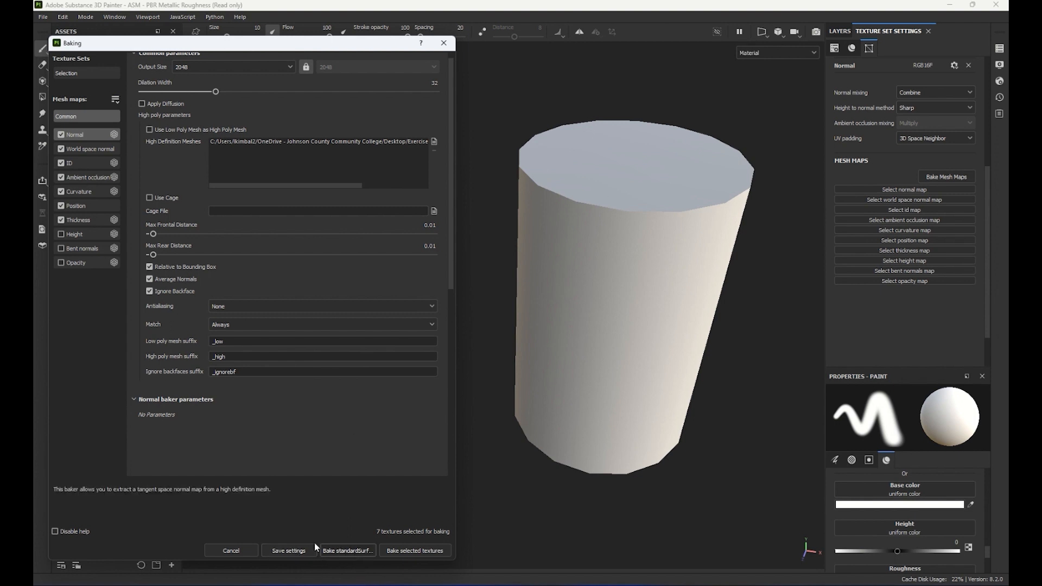
click(411, 551)
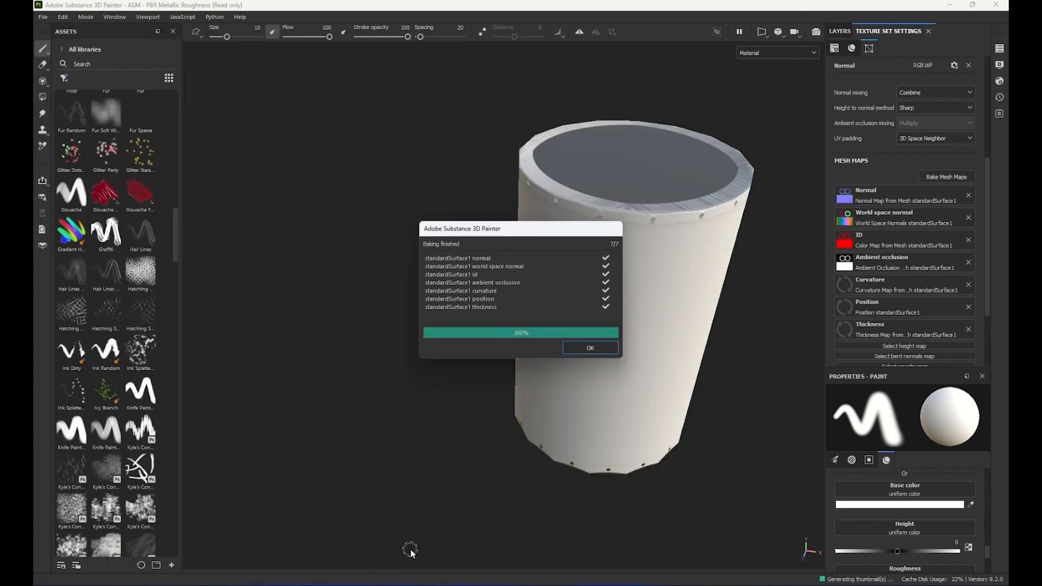
click(590, 348)
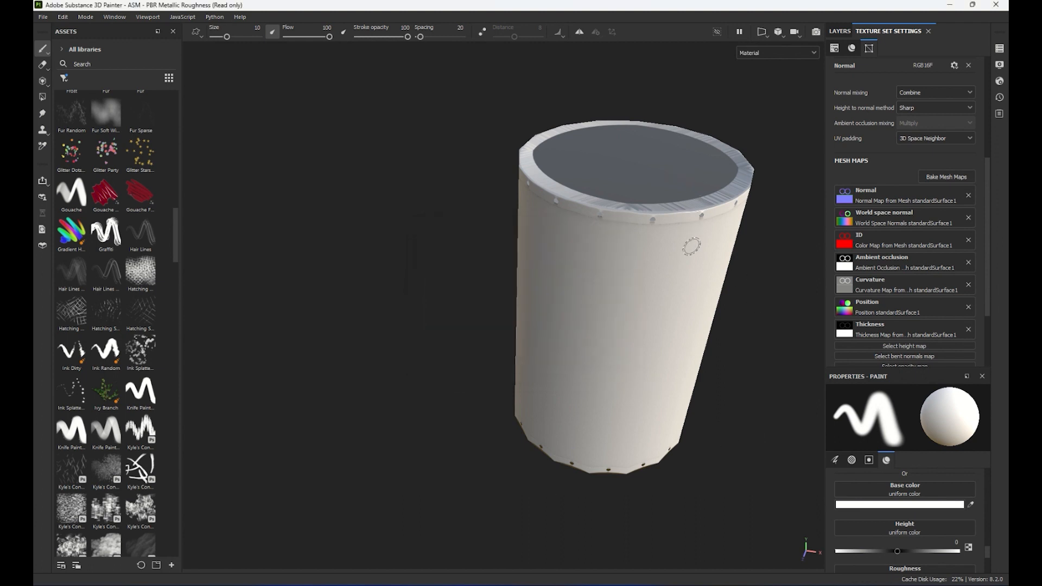
- Reopen the baking settings, enlarged beside the can, and set the Max Frontal Distance to 0.1
click(961, 177)
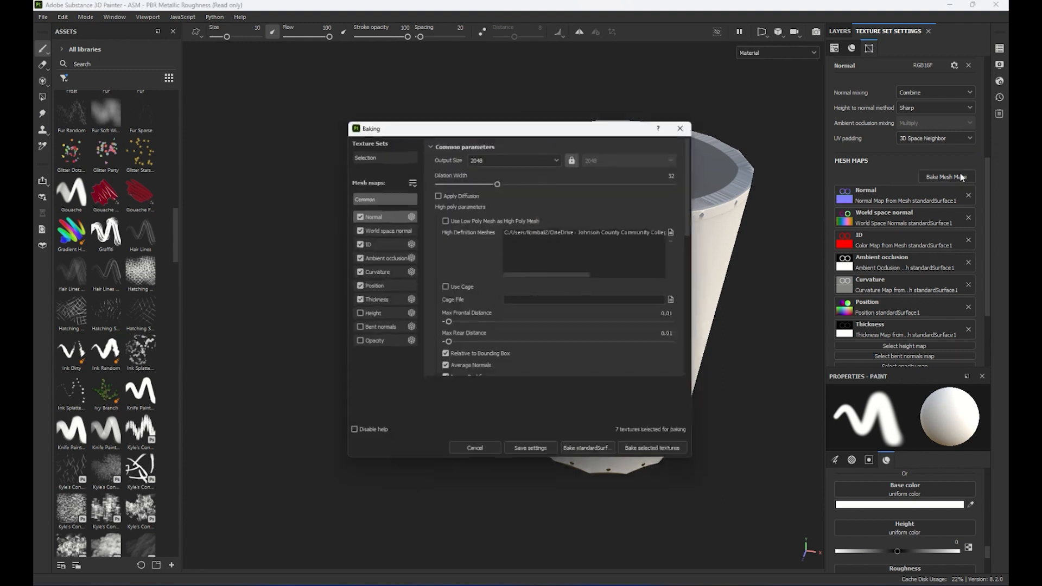
drag(563, 127, 283, 67)
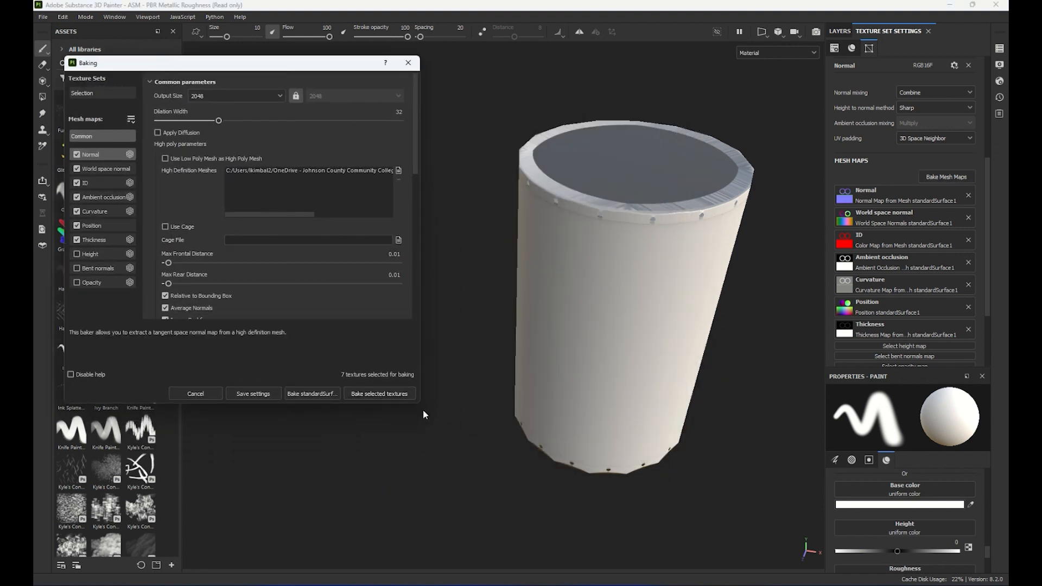
drag(421, 407, 455, 544)
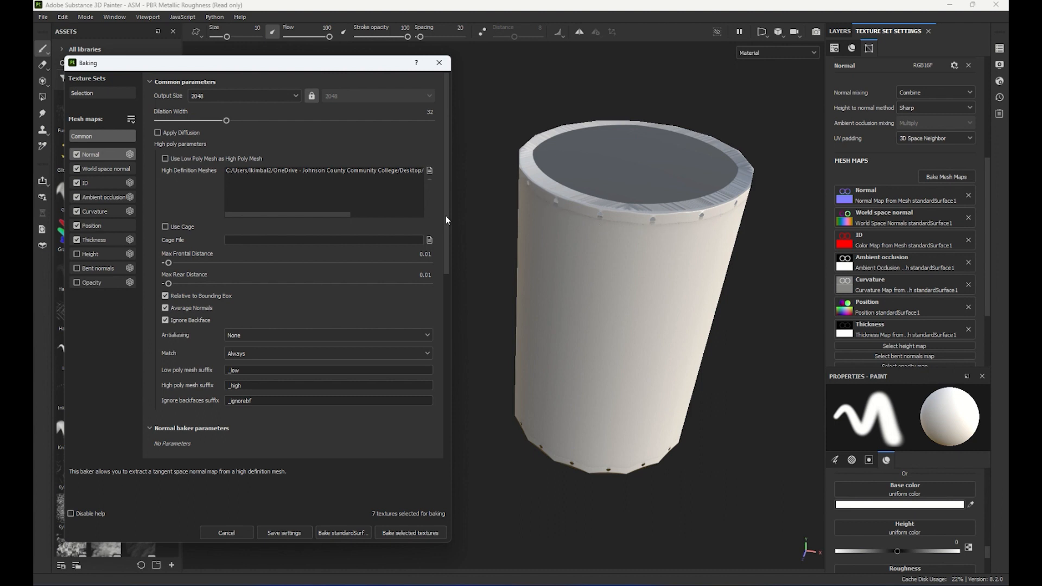
click(430, 253)
key(Return)
key(BackSpace)
key(BackSpace)
text(1)
key(Tab)
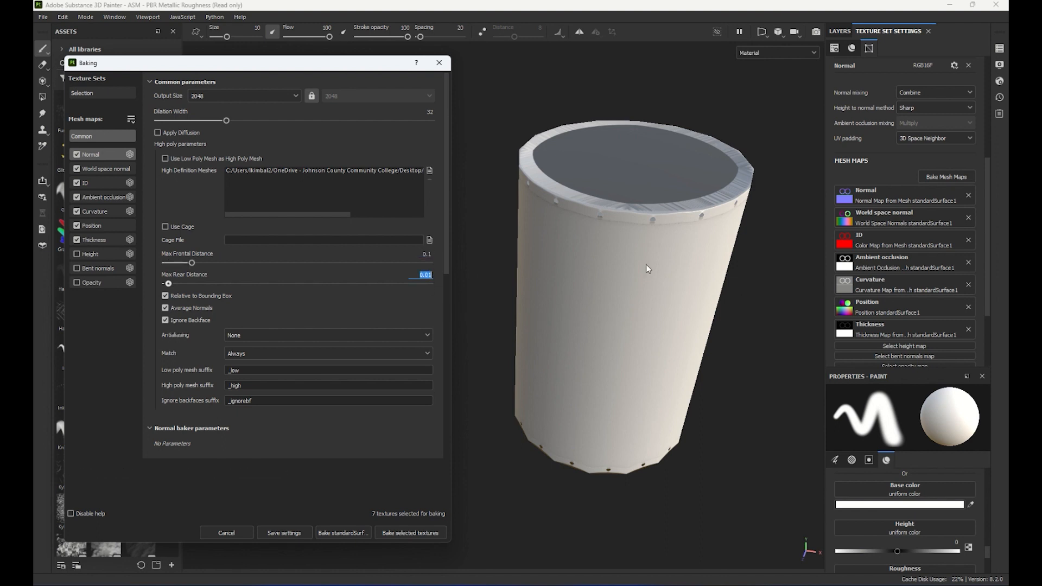
- Set the Max Rear Distance to 0.1 and bake the selected mesh maps again
key(Return)
key(BackSpace)
key(BackSpace)
text(1)
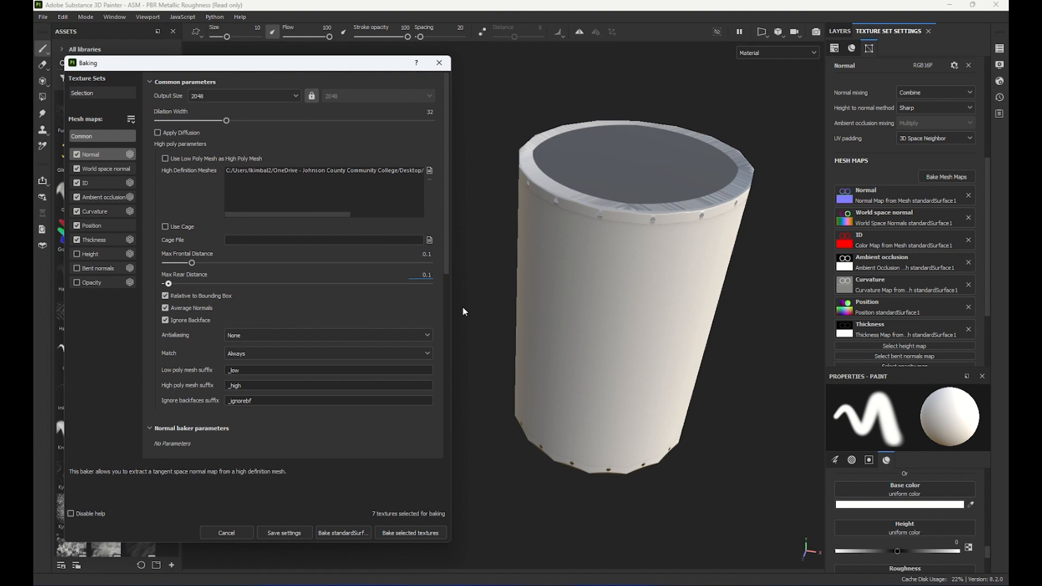
key(Tab)
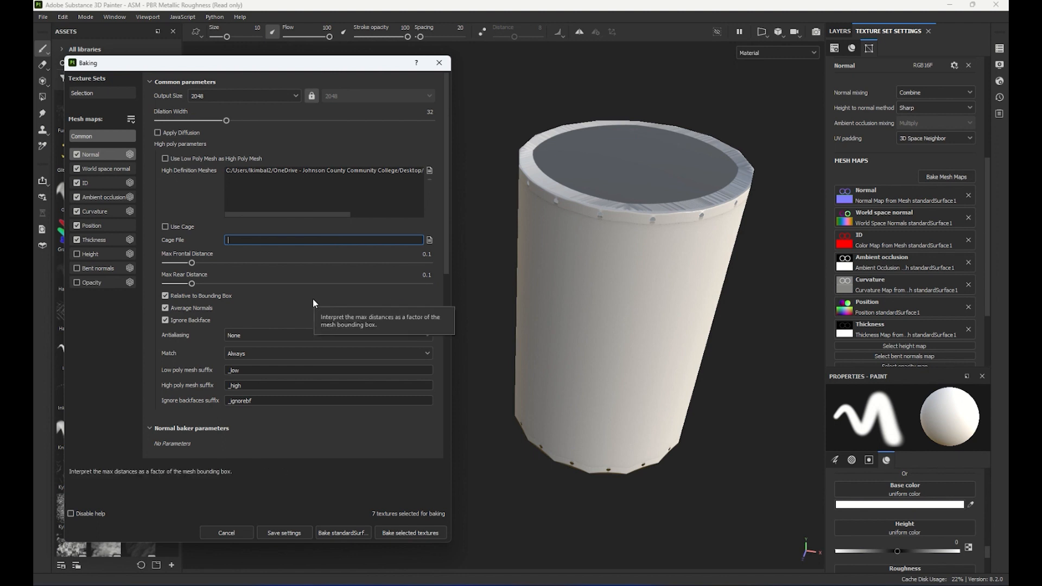
click(419, 533)
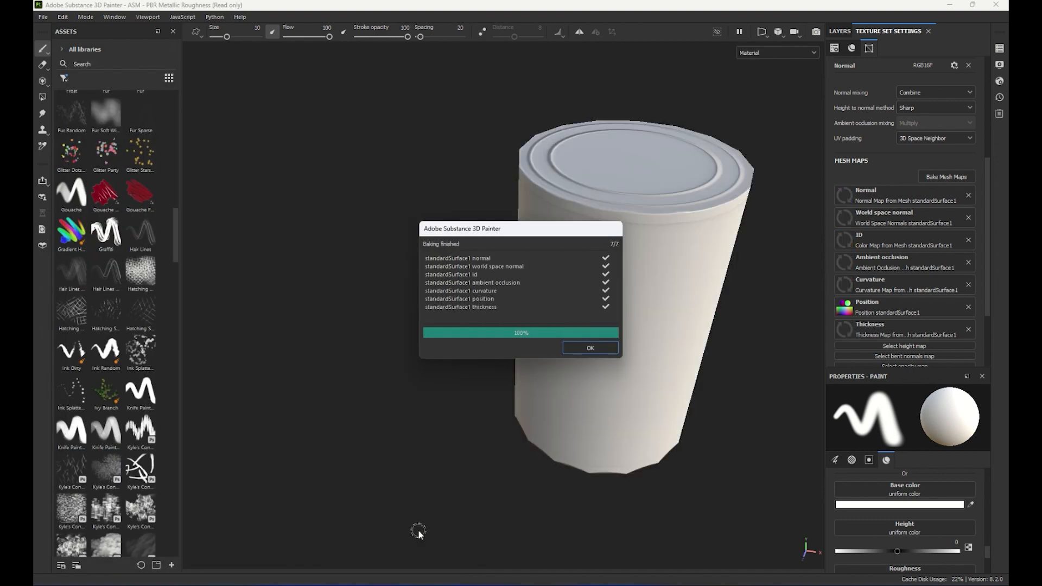
click(591, 348)
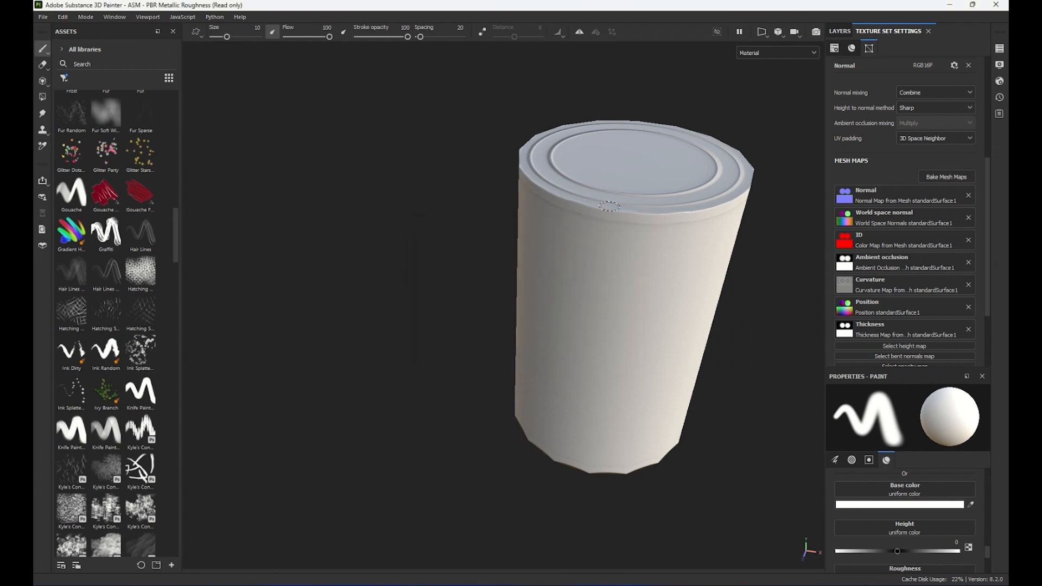
- Turn off Average Normals in the baking settings and rebake the selected mesh maps
click(971, 182)
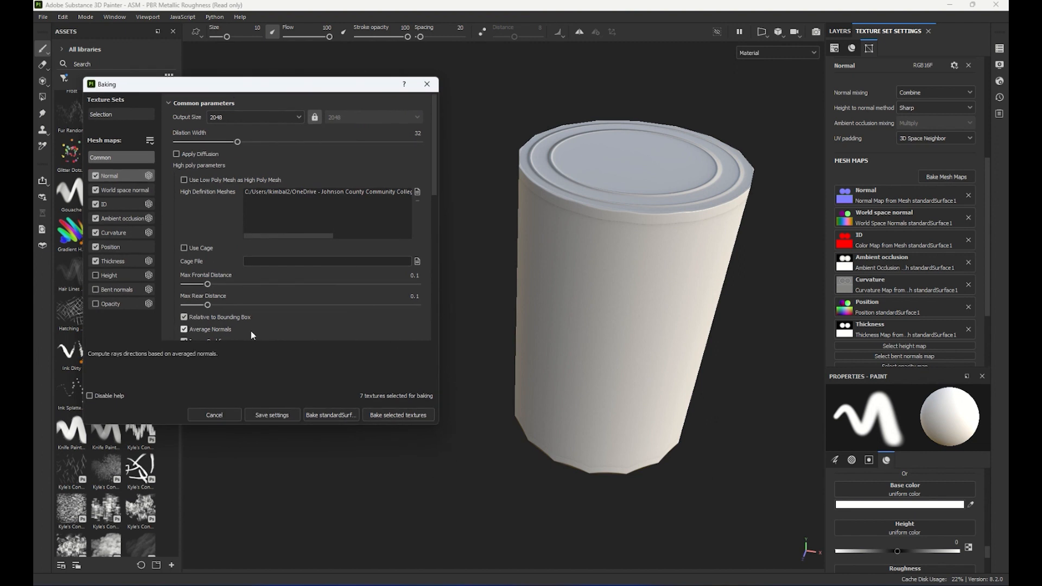
drag(438, 422, 460, 540)
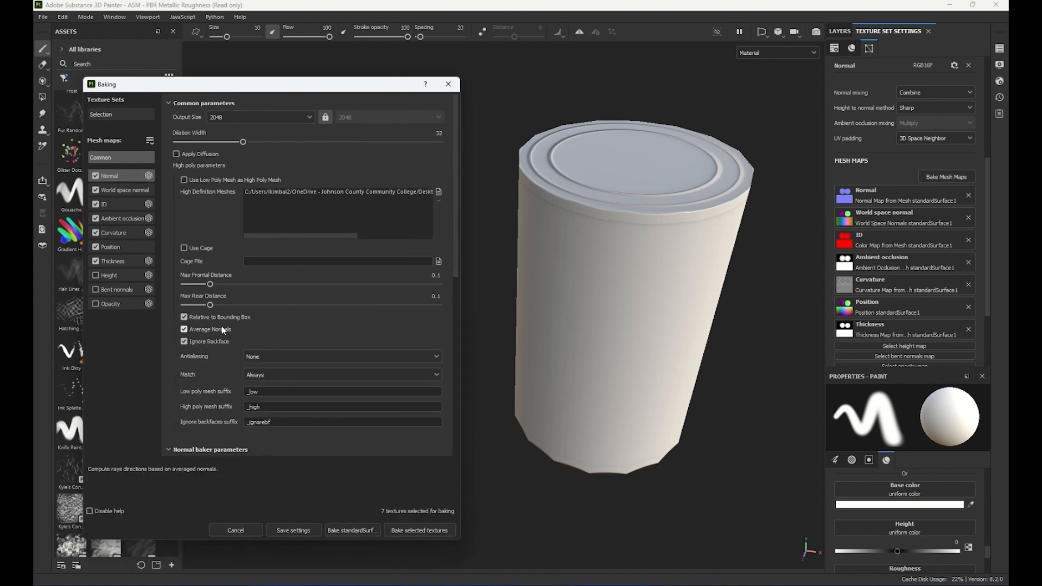
click(221, 327)
click(406, 527)
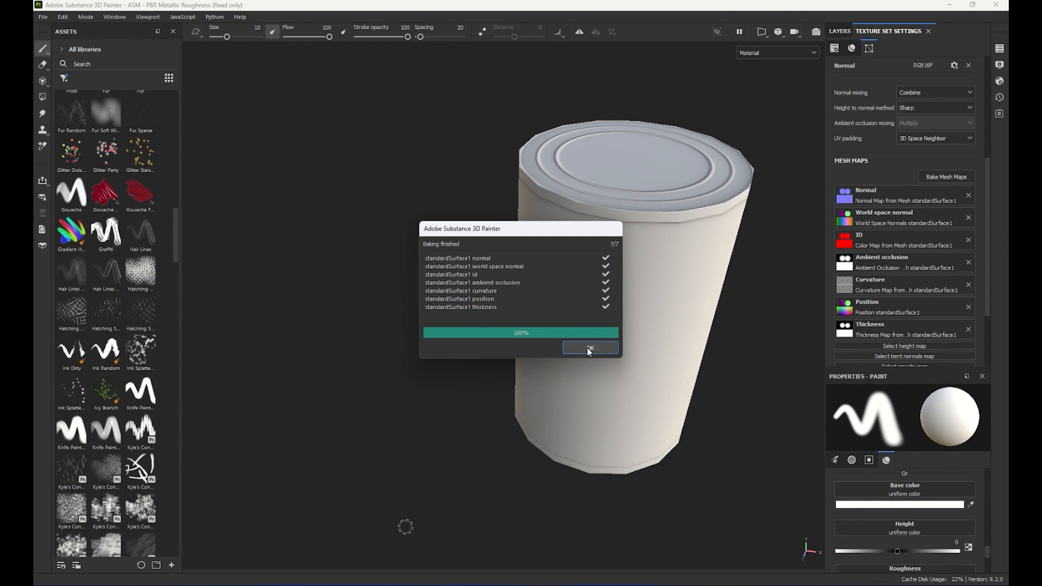
click(589, 347)
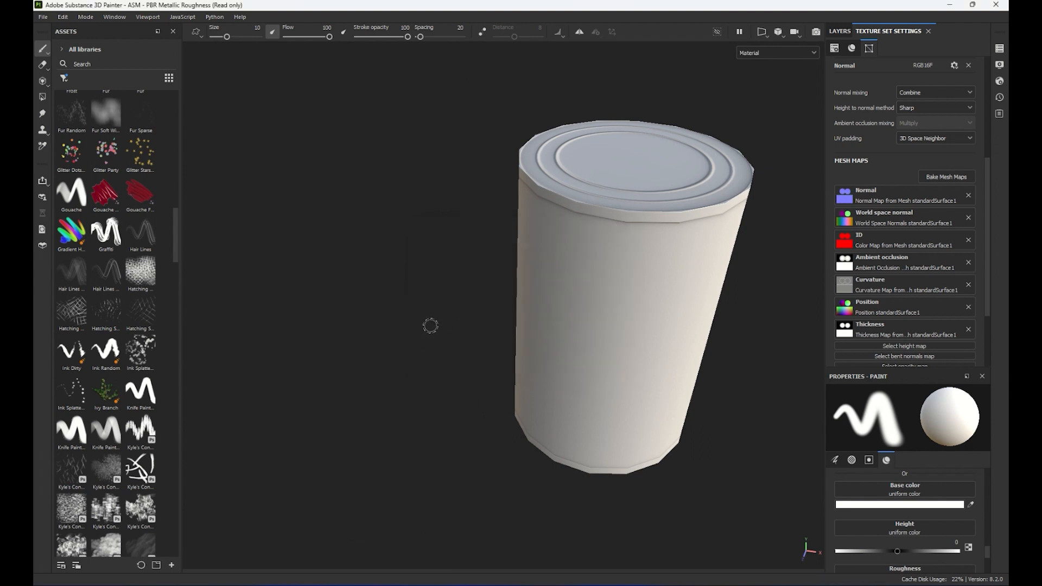
- Inspect the baked lid and rim detail on the can and its UV layout, ending in the combined 3D and 2D view
alt+right_drag(442, 326, 365, 317)
key(f)
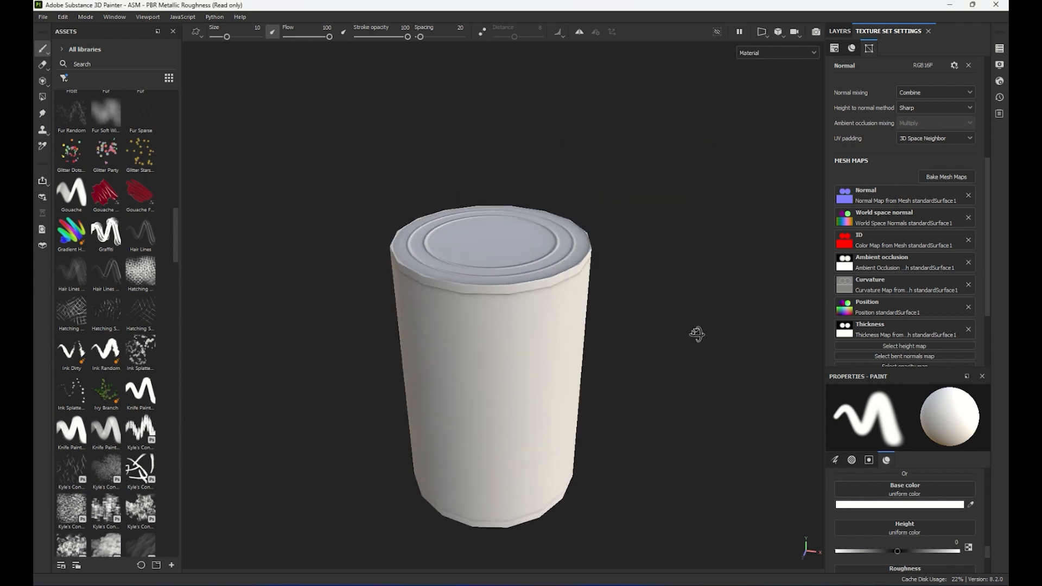
alt+drag(699, 332, 716, 423)
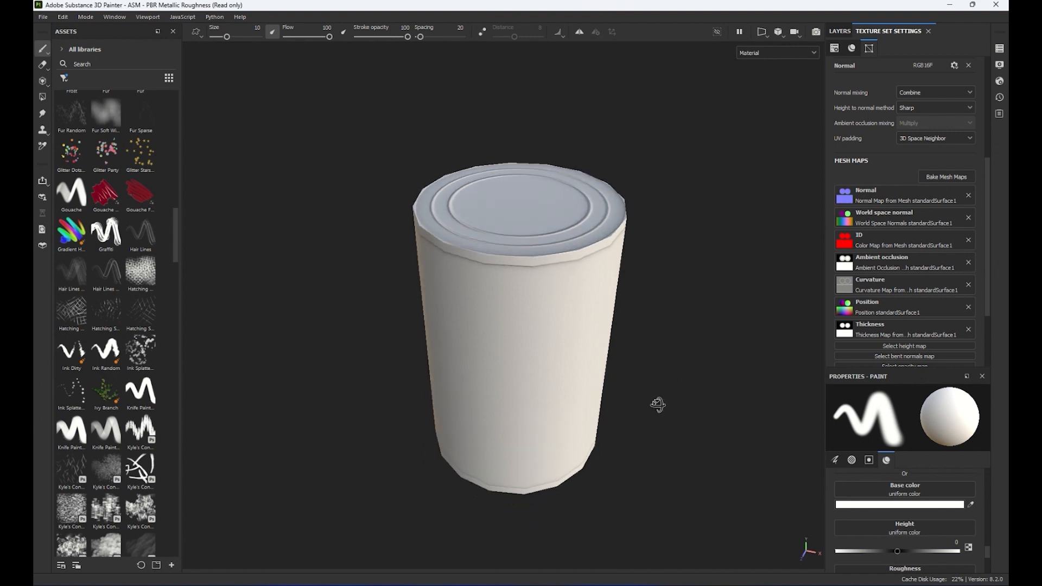
middle_drag(659, 402, 687, 363)
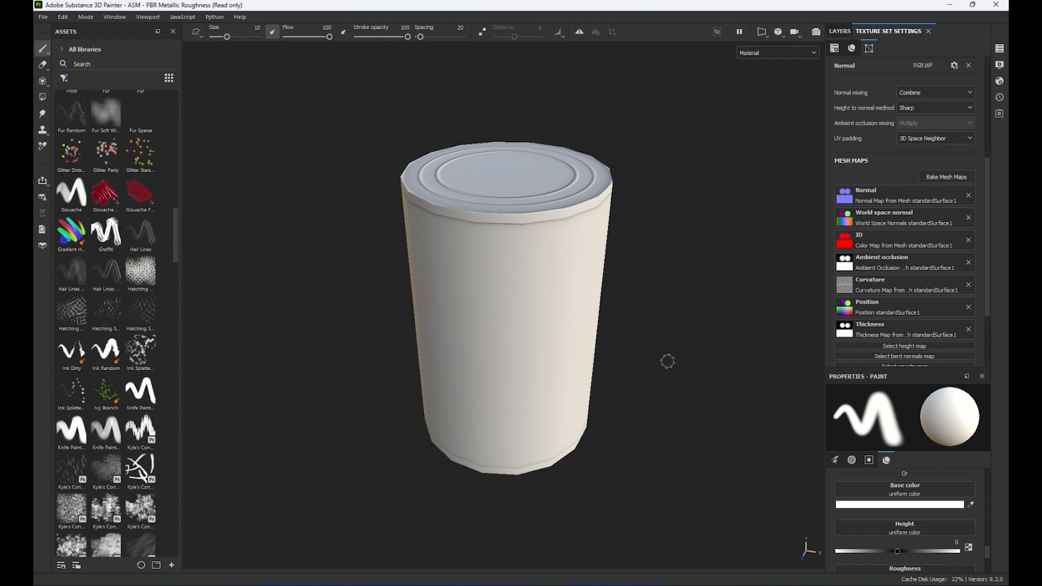
key(F1)
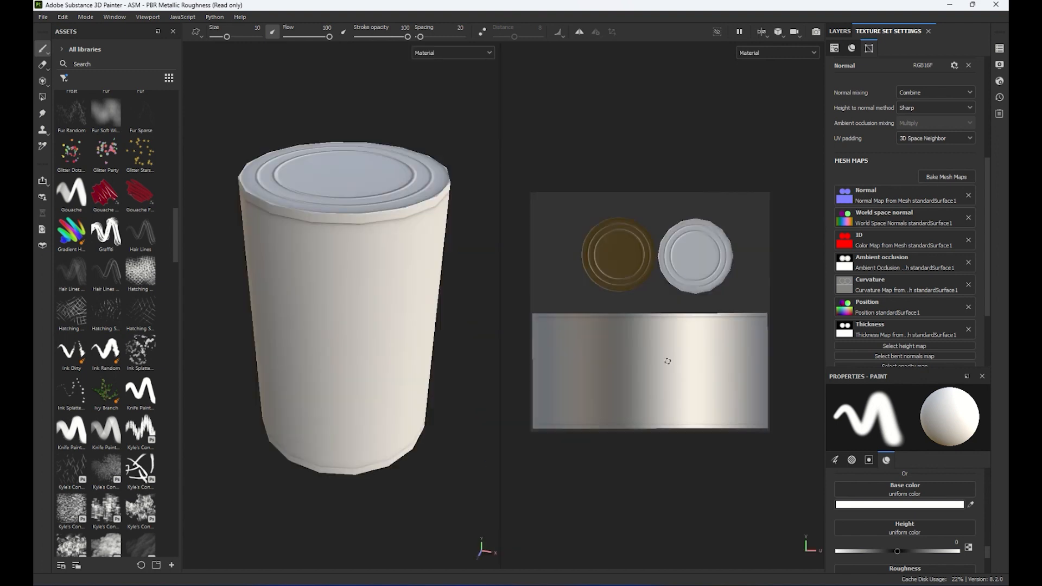
key(F2)
key(F3)
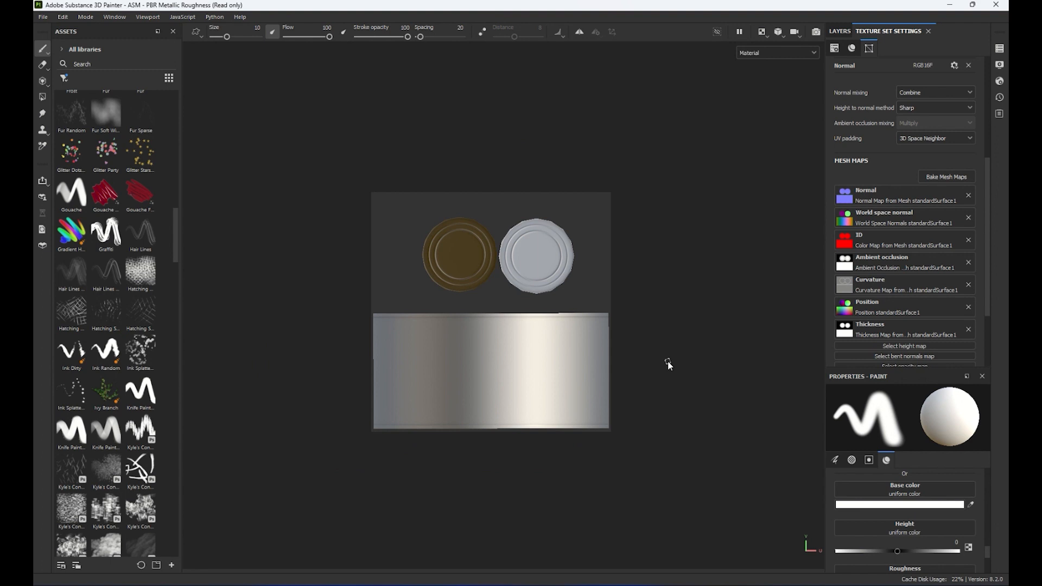
scroll(721, 412, up, 1)
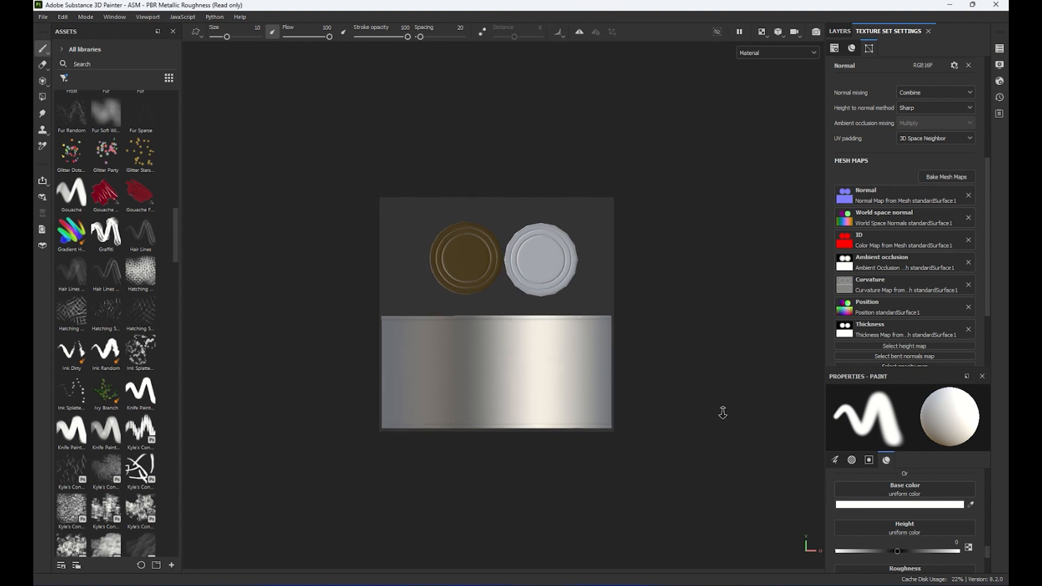
key(F1)
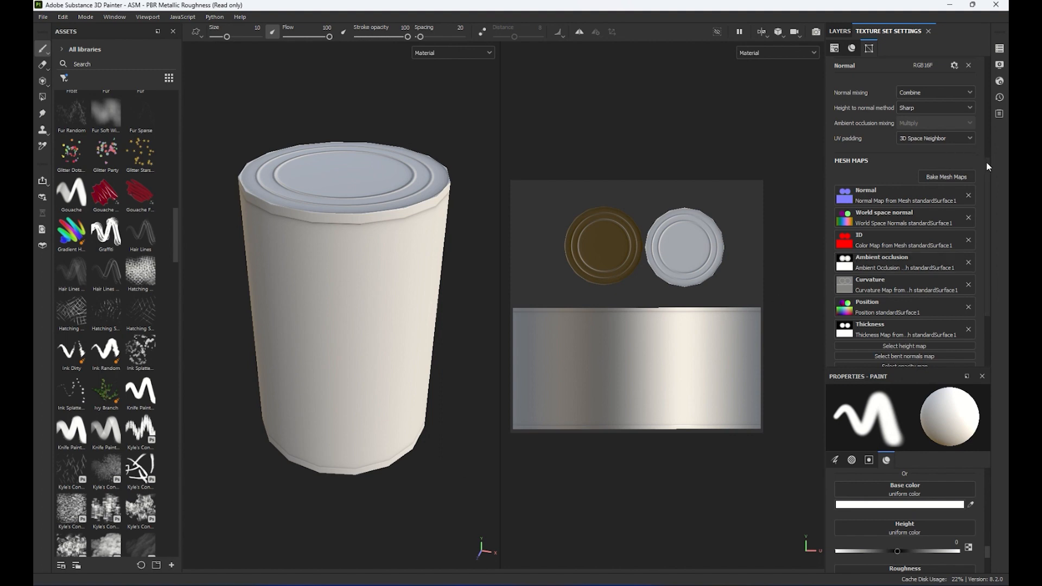
- Remove the ID map from the texture set's mesh maps and review the remaining maps and properties
scroll(984, 185, down, 2)
drag(985, 181, 995, 157)
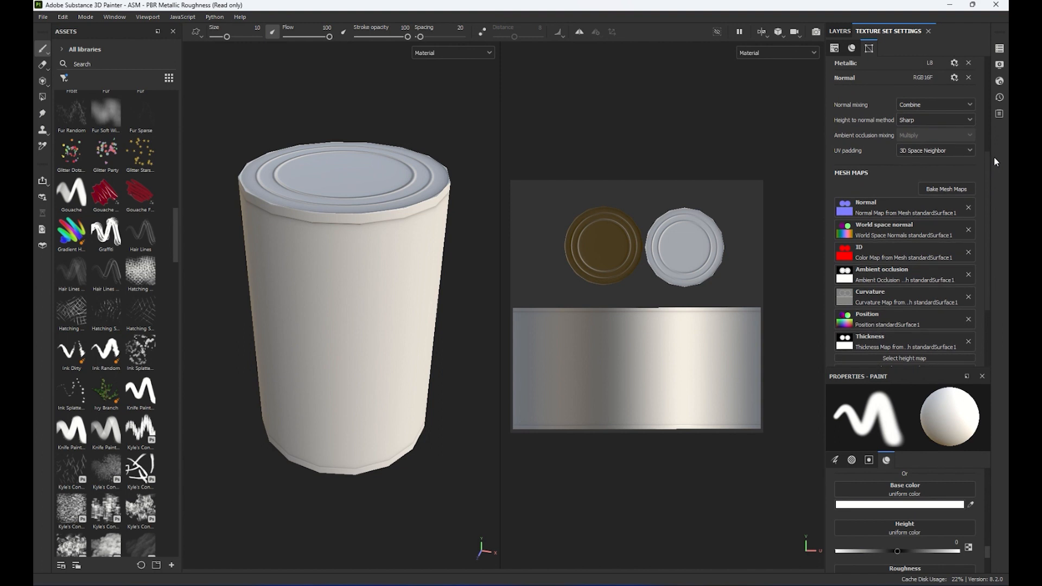
click(969, 252)
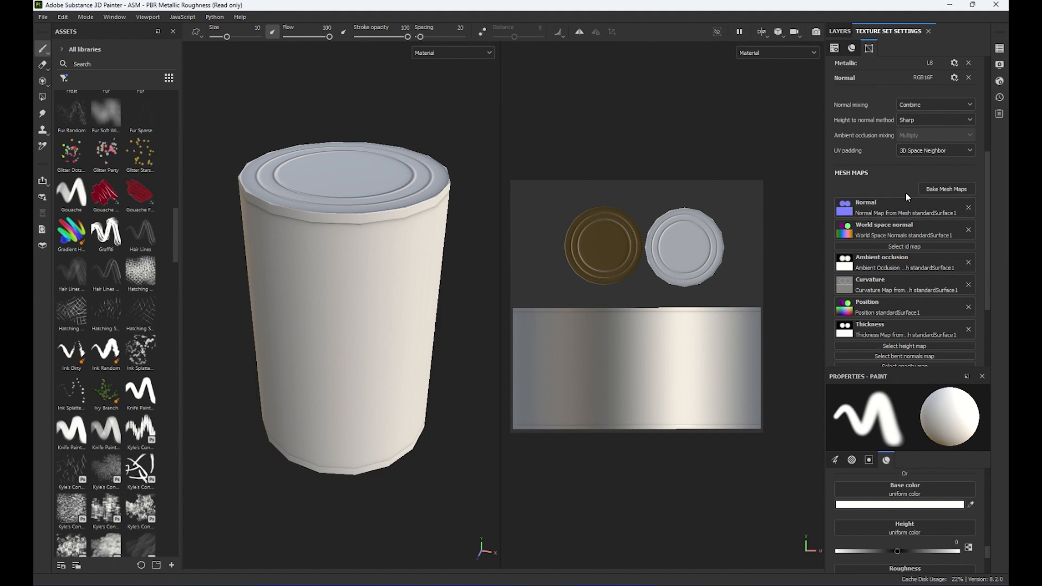
scroll(988, 308, up, 1)
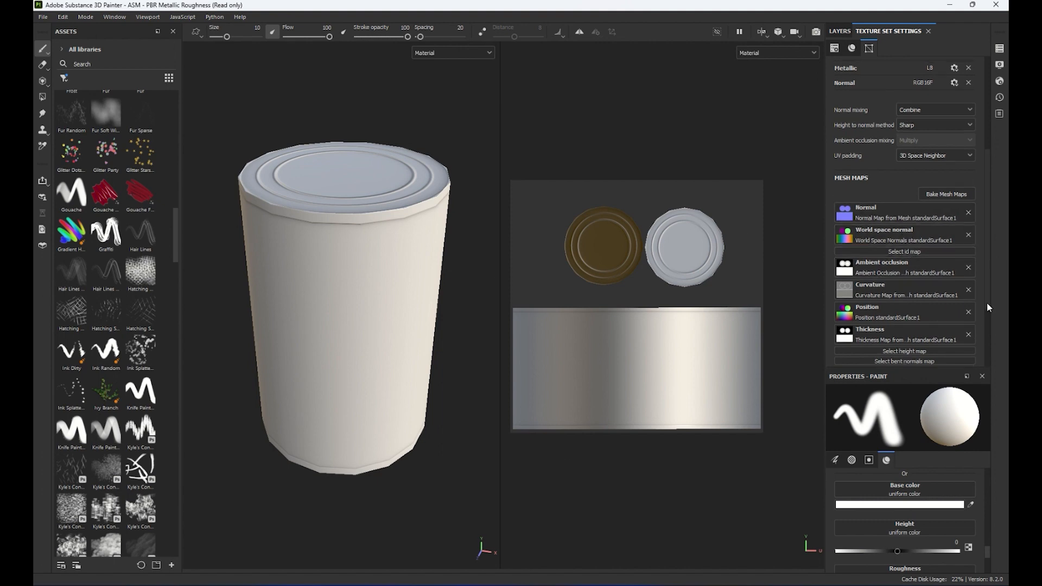
scroll(988, 308, up, 2)
scroll(991, 309, down, 4)
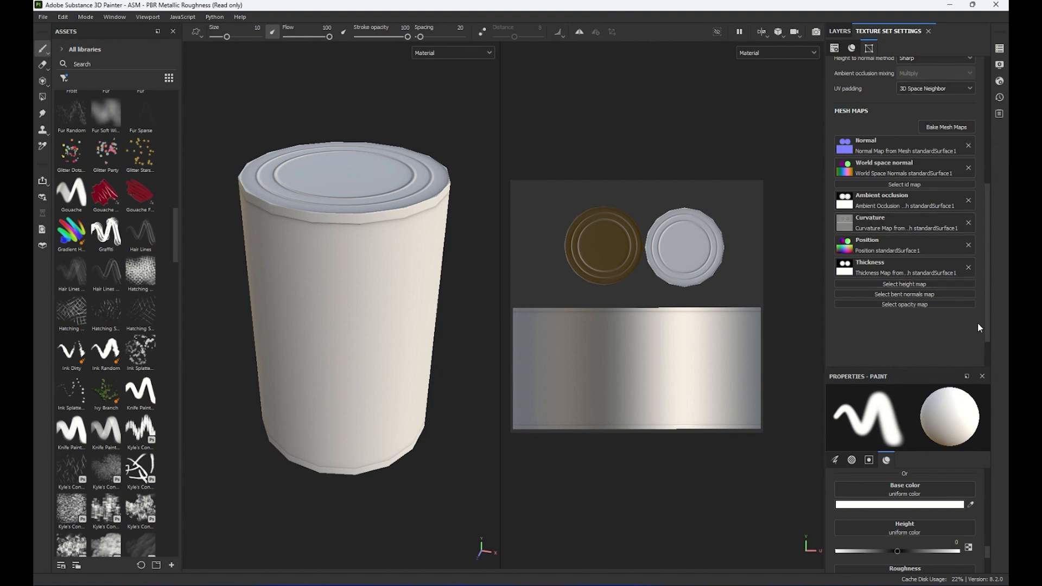
scroll(980, 328, up, 5)
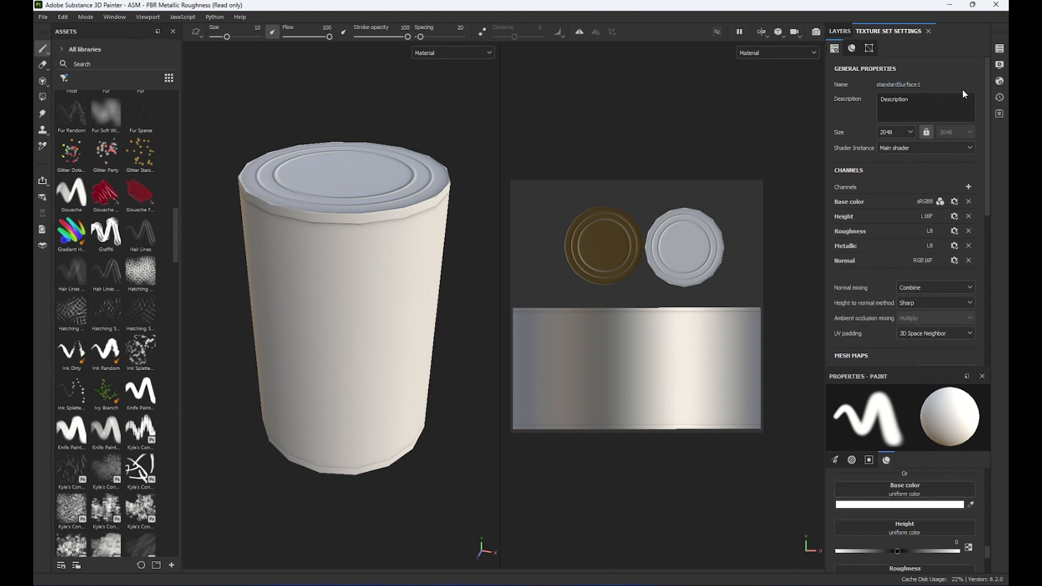
scroll(989, 179, down, 3)
scroll(955, 136, up, 3)
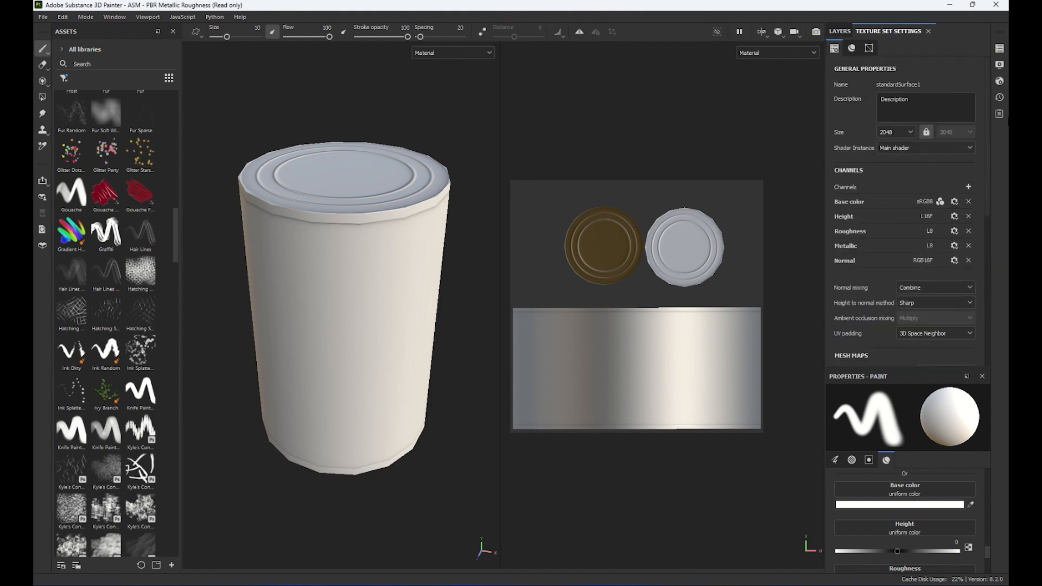
- Show the layer stack, close the paint properties and reset the UI to its default layout
click(840, 31)
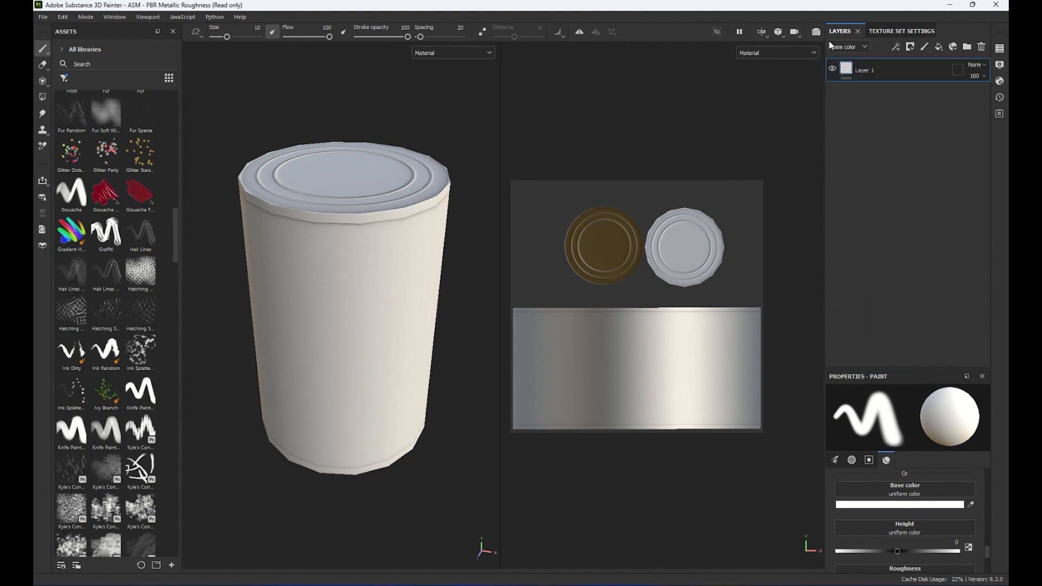
click(129, 17)
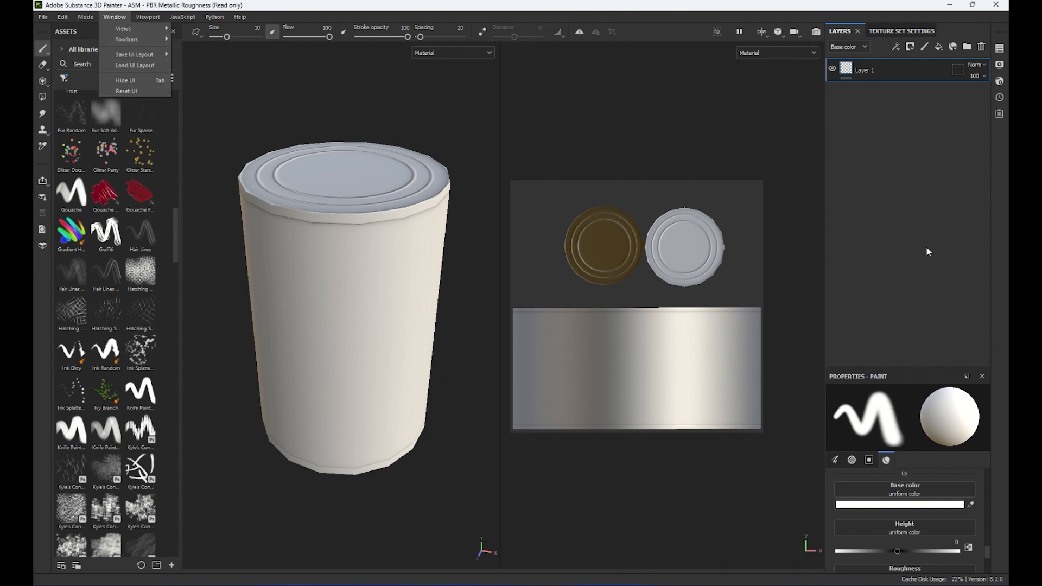
click(983, 379)
click(983, 378)
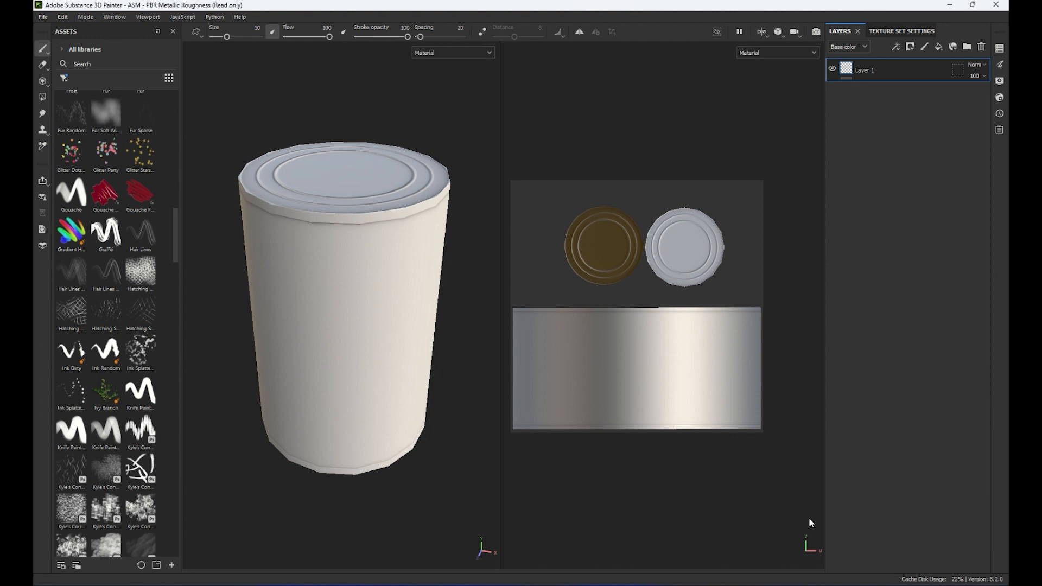
click(108, 21)
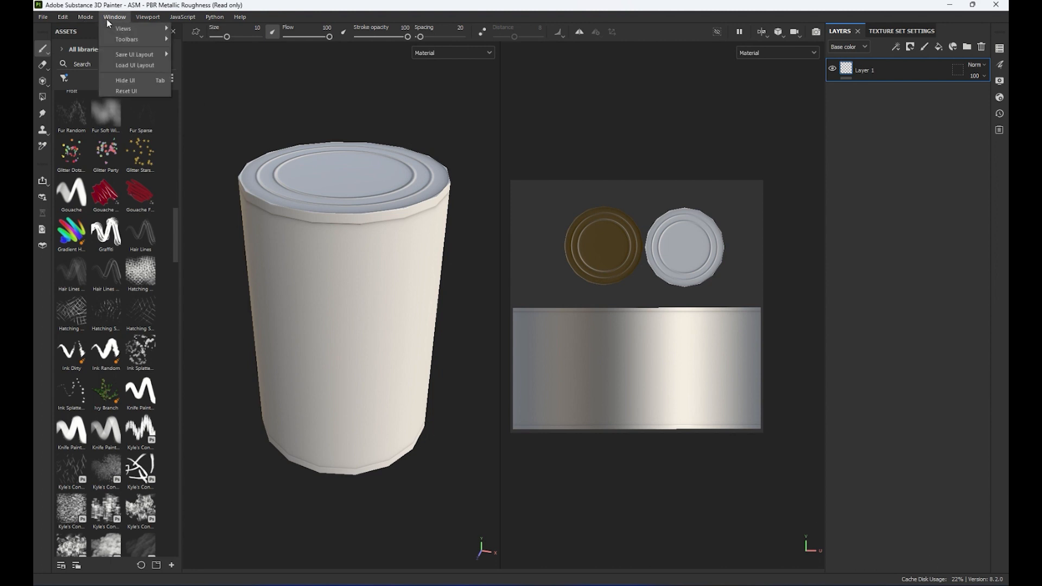
click(126, 91)
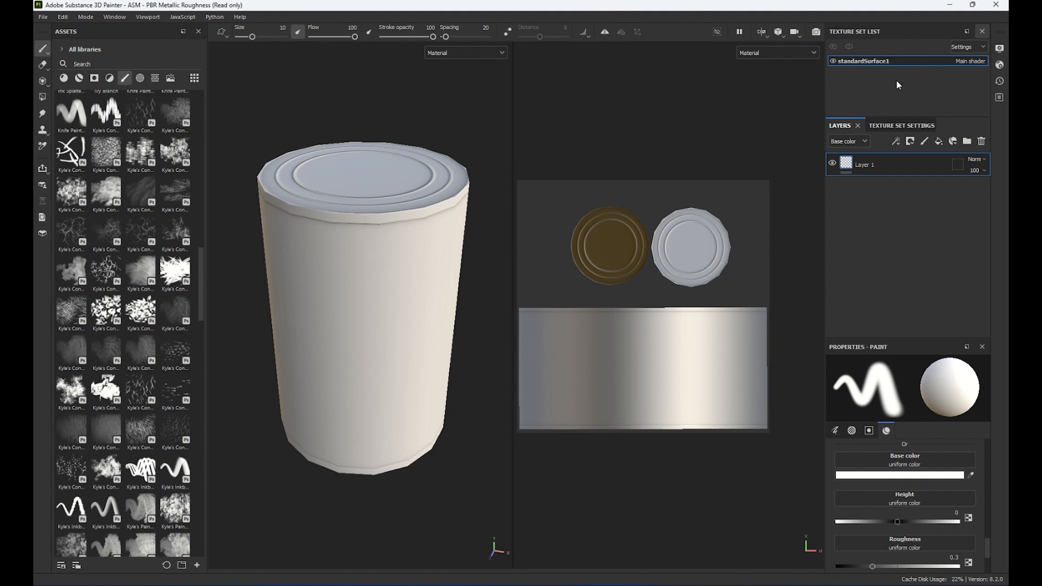
- Toggle the standardSurface1 texture set's visibility off and back on, and shrink the texture set list to enlarge the layer stack
click(834, 61)
click(834, 61)
click(833, 60)
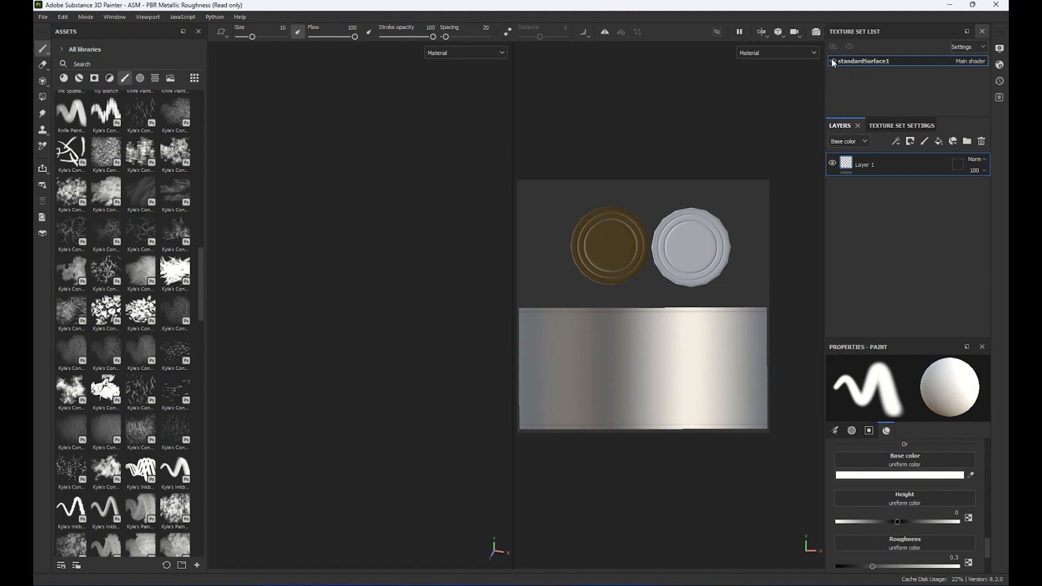
click(833, 60)
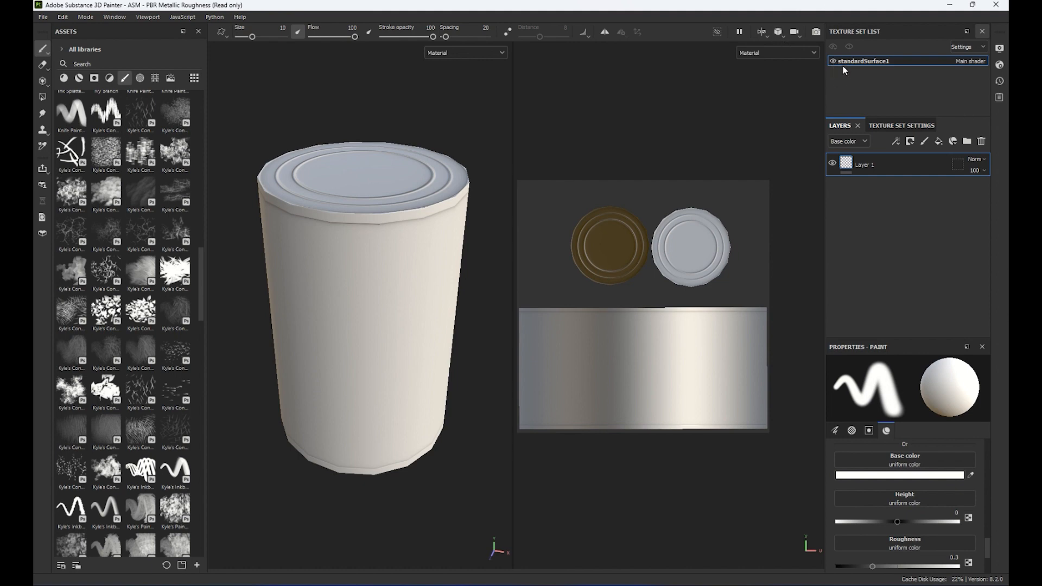
click(832, 62)
click(832, 61)
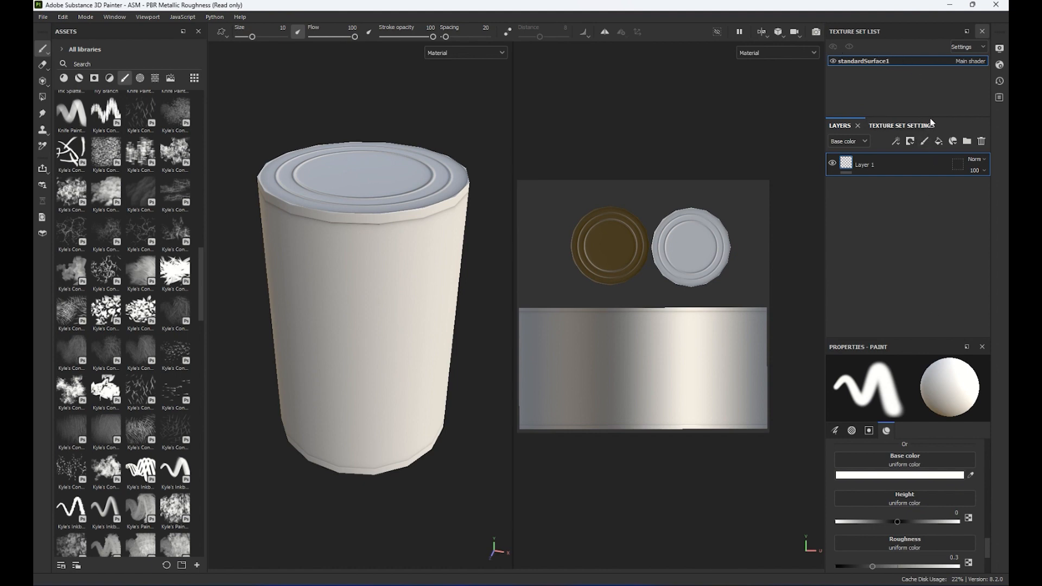
drag(930, 116, 931, 83)
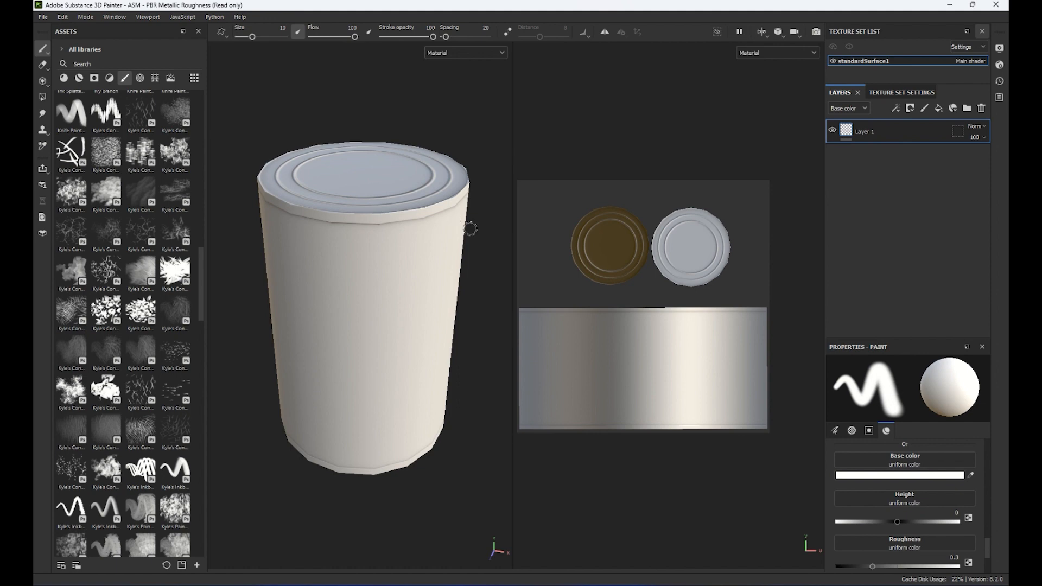
- Save the project to the Desktop, entering a file name that begins with "Can_"
click(43, 16)
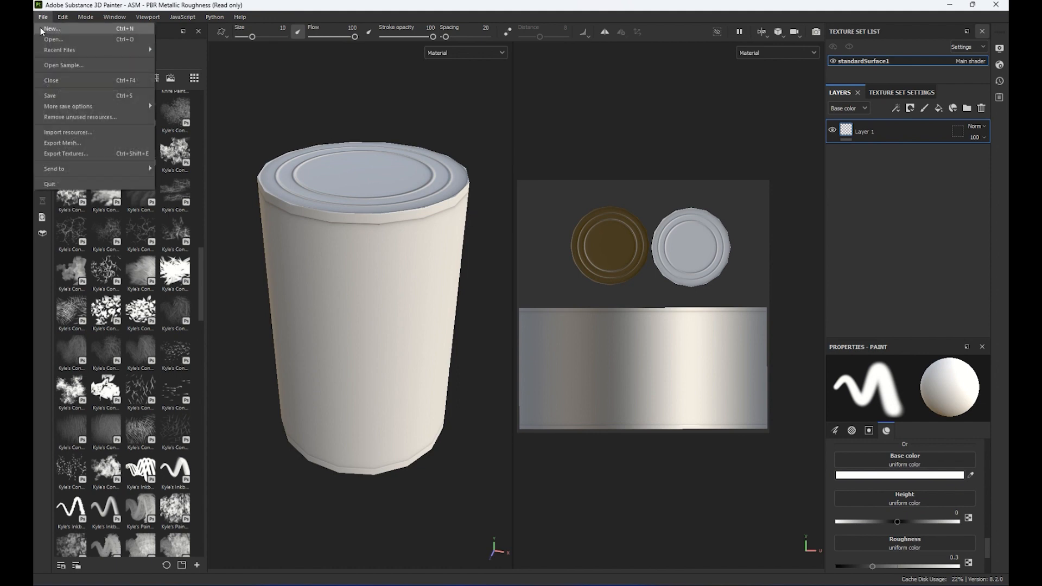
click(74, 95)
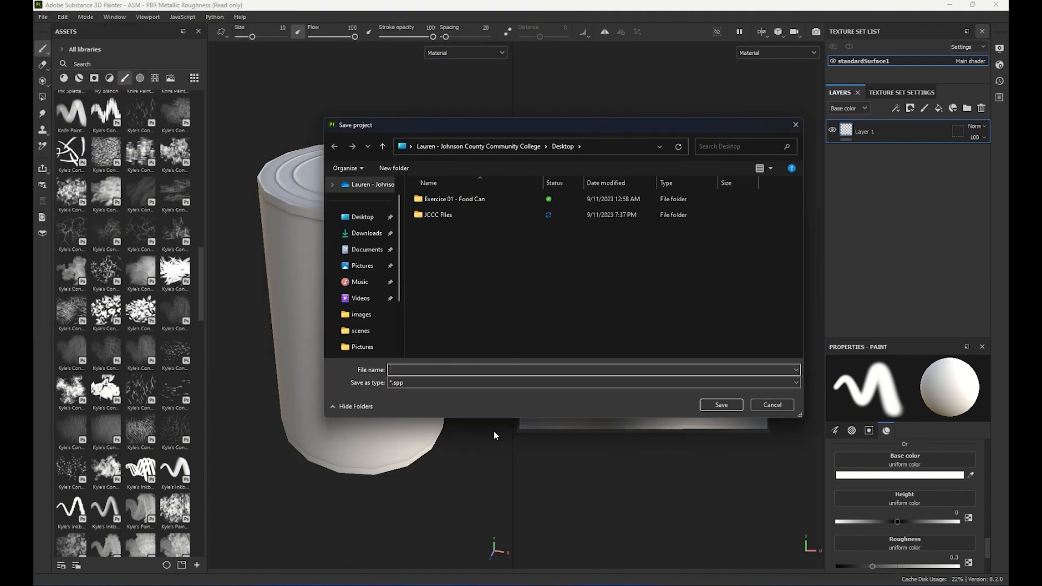
text(Can_)
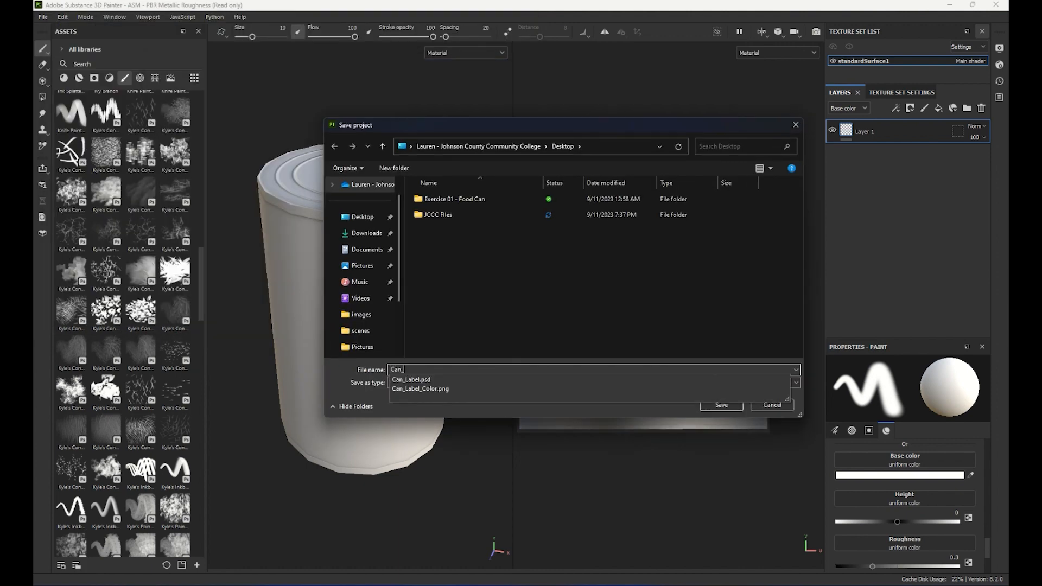
- Save the project to the Desktop under the file name Food_Can
text(Demo)
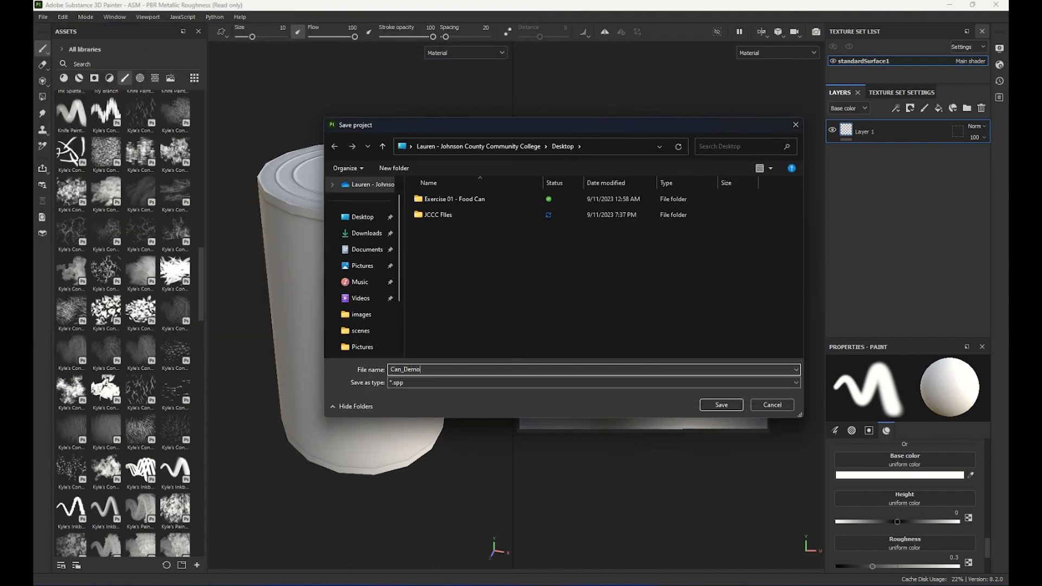
click(726, 403)
text(Food_Can)
click(722, 405)
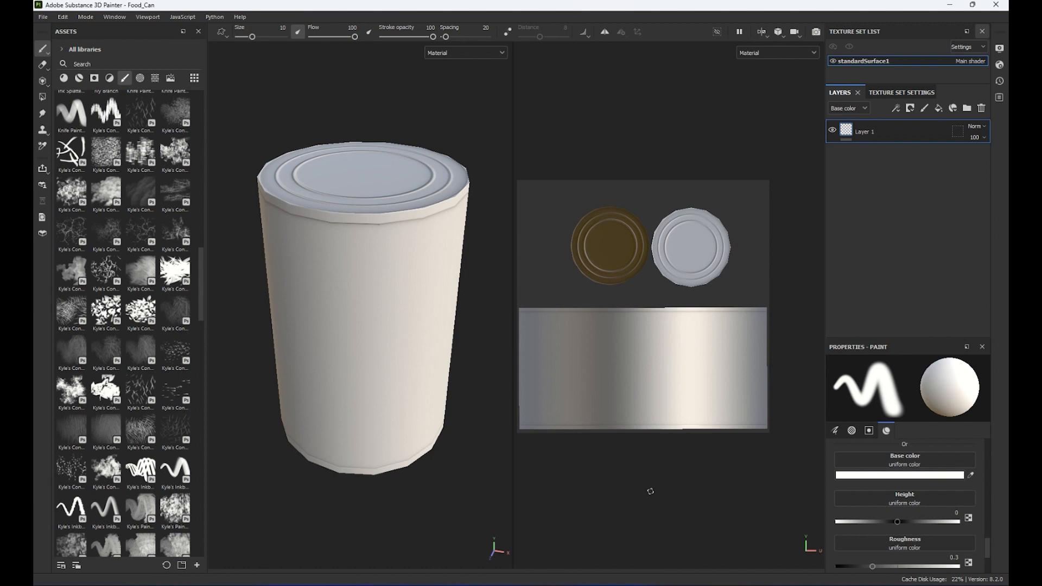
- Apply the Aluminium Brushed Worn smart material to the whole can and delete the empty Layer 1
click(78, 79)
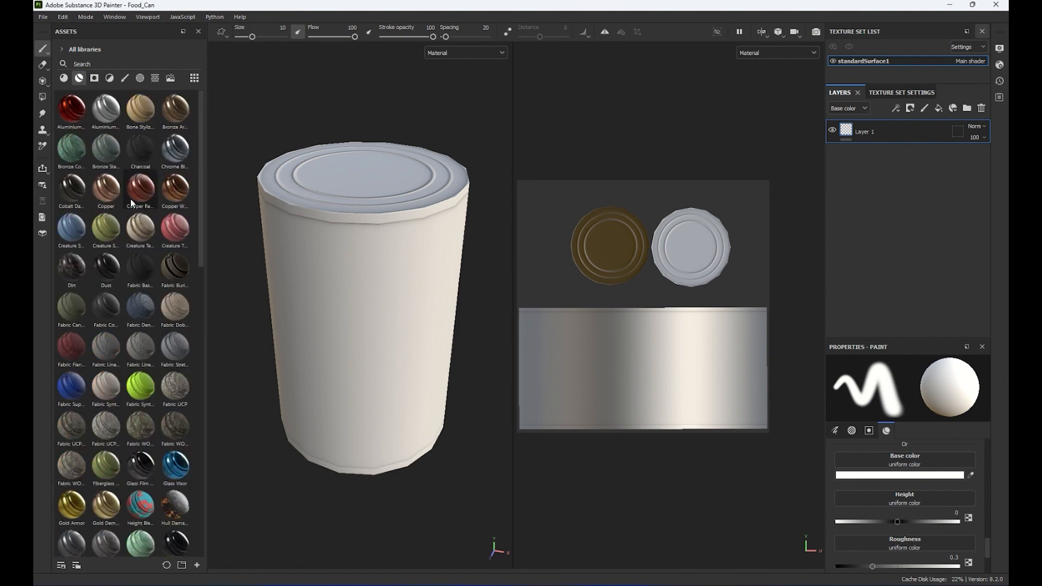
scroll(137, 407, down, 10)
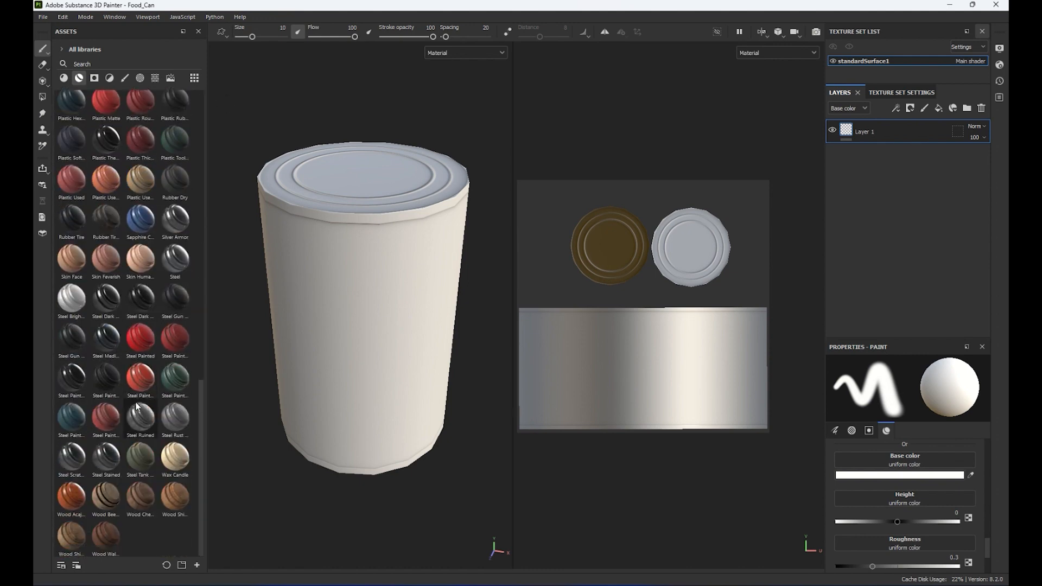
scroll(137, 407, up, 10)
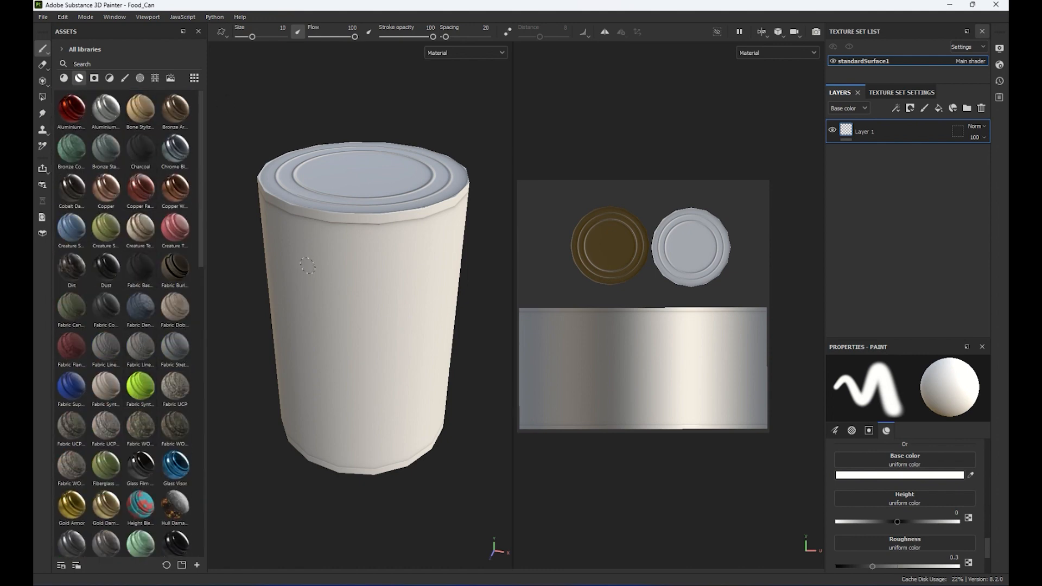
mouse_move(105, 108)
mouse_down()
mouse_move(154, 243)
mouse_move(375, 268)
mouse_up()
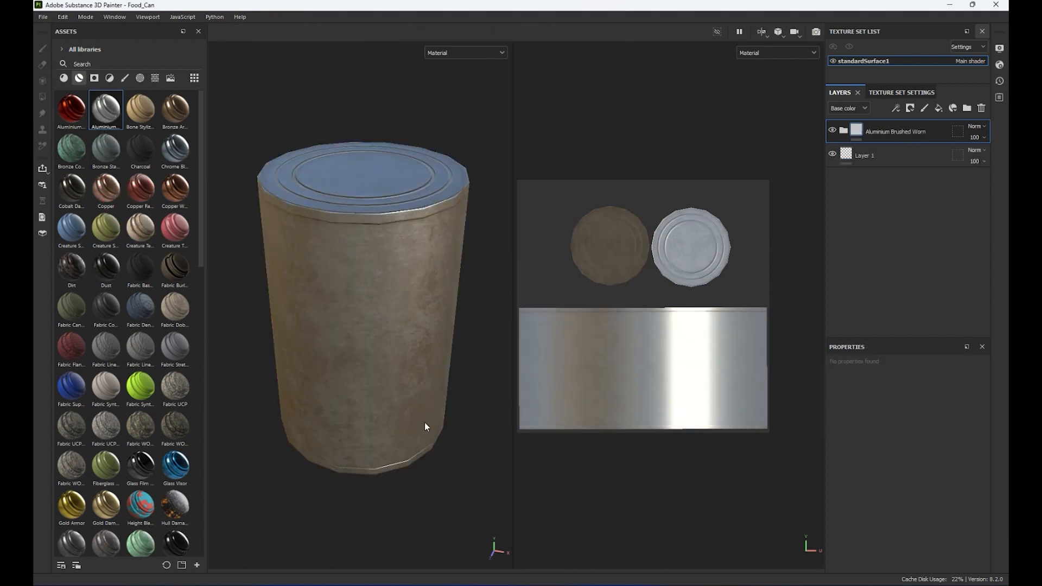
alt+drag(447, 461, 631, 356)
alt+middle_drag(576, 351, 572, 355)
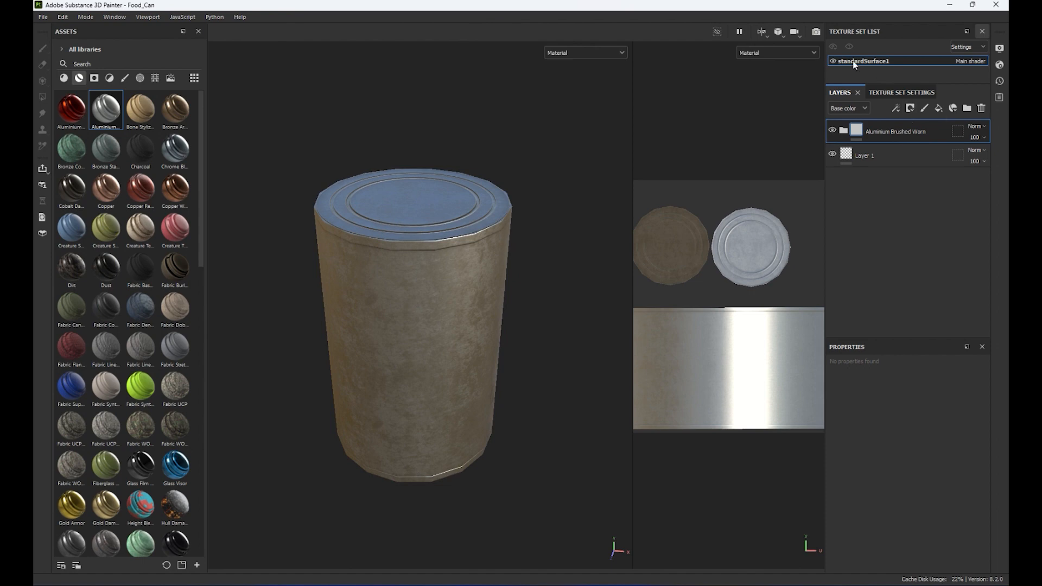
click(907, 158)
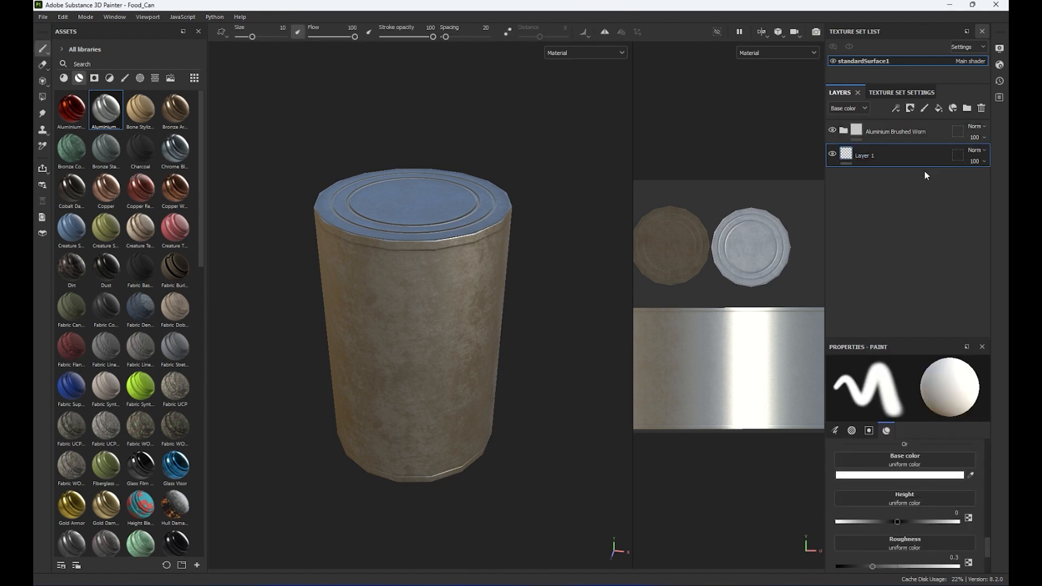
click(981, 108)
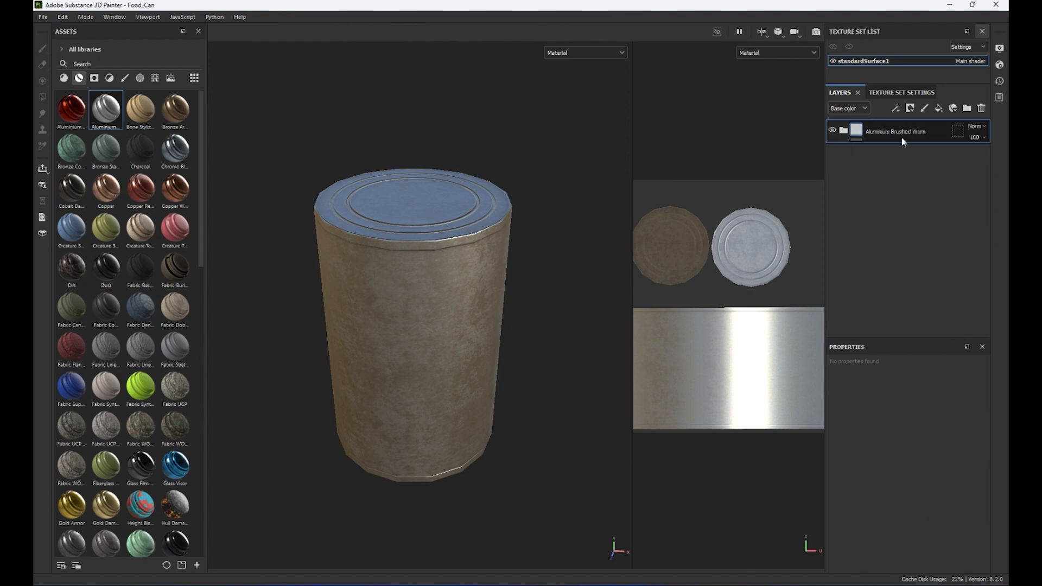
- Expand the Aluminium Brushed Worn folder and check its layers' blending in the Height and Roughness channels, ending on Base color
click(844, 130)
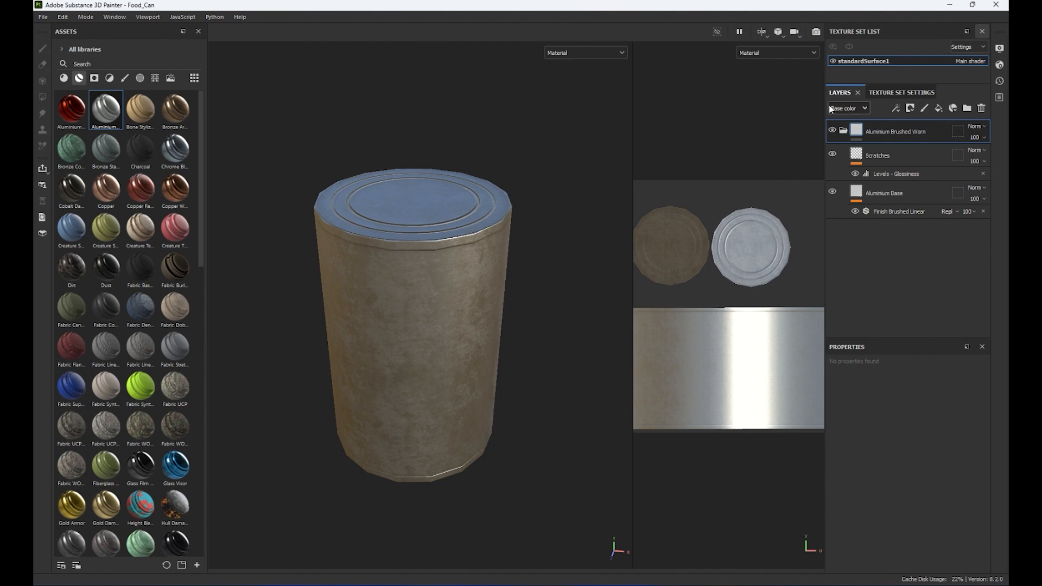
click(847, 109)
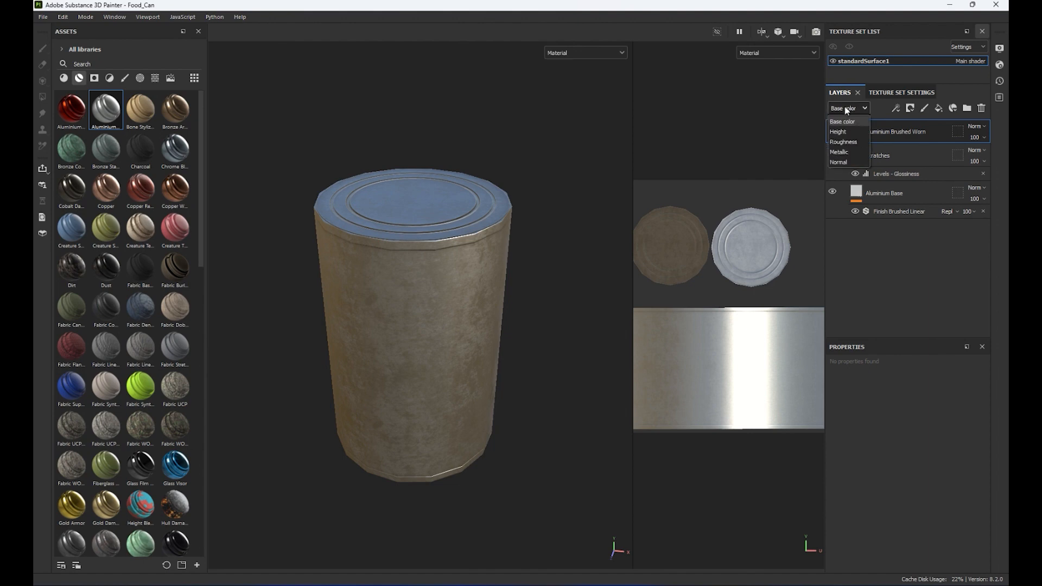
click(849, 108)
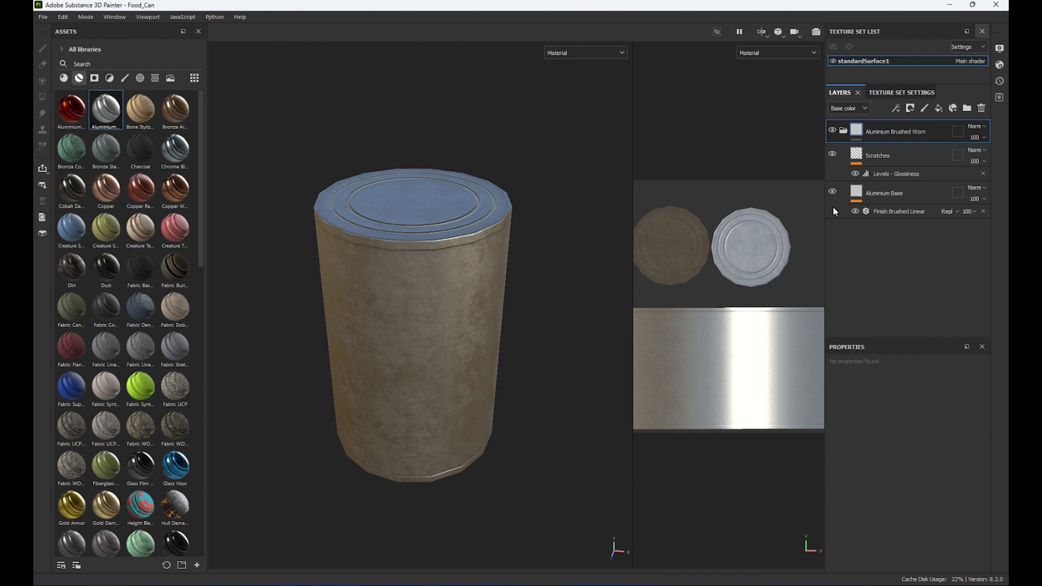
click(860, 109)
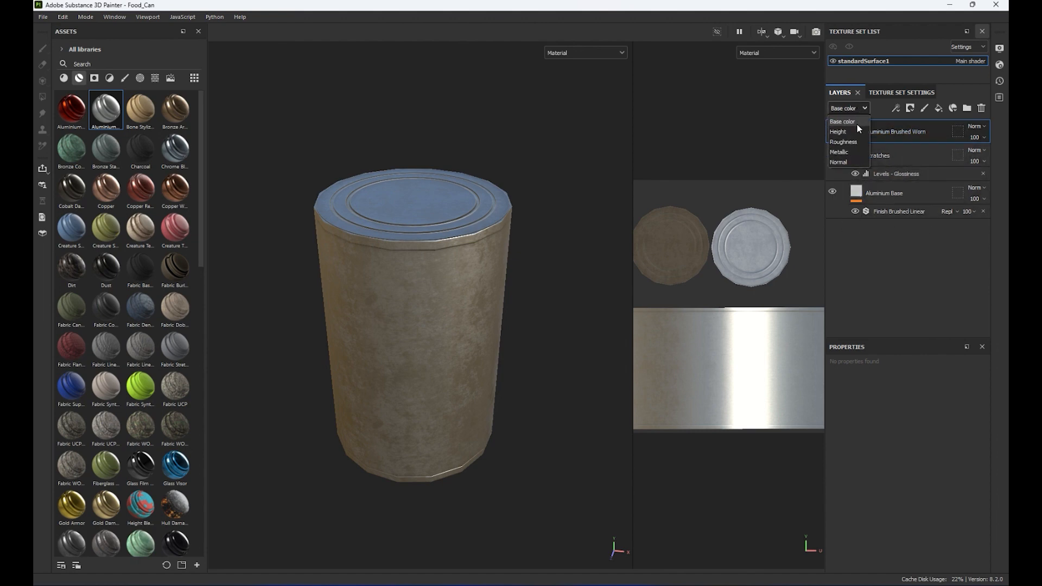
click(855, 128)
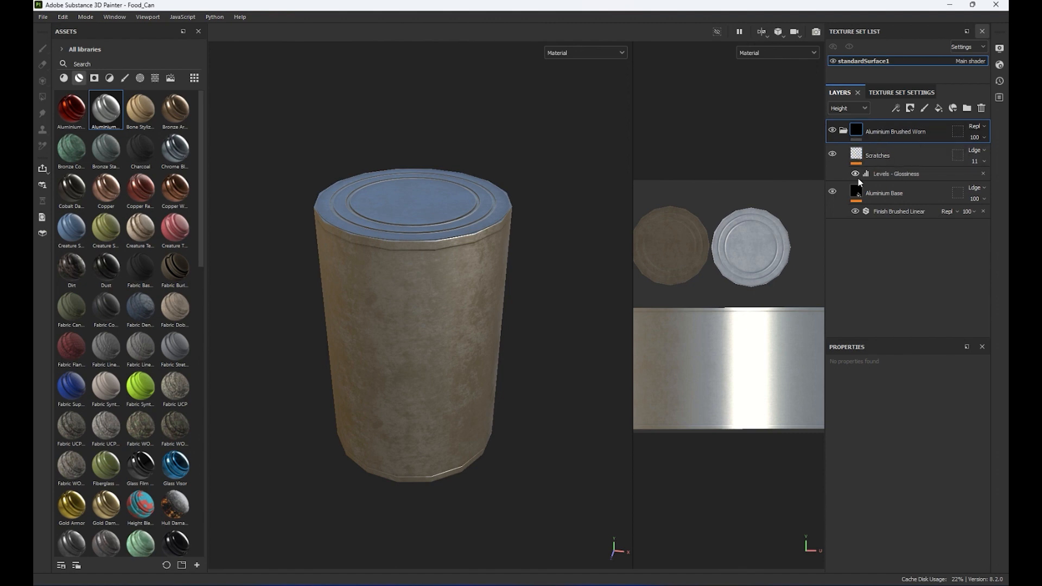
click(850, 108)
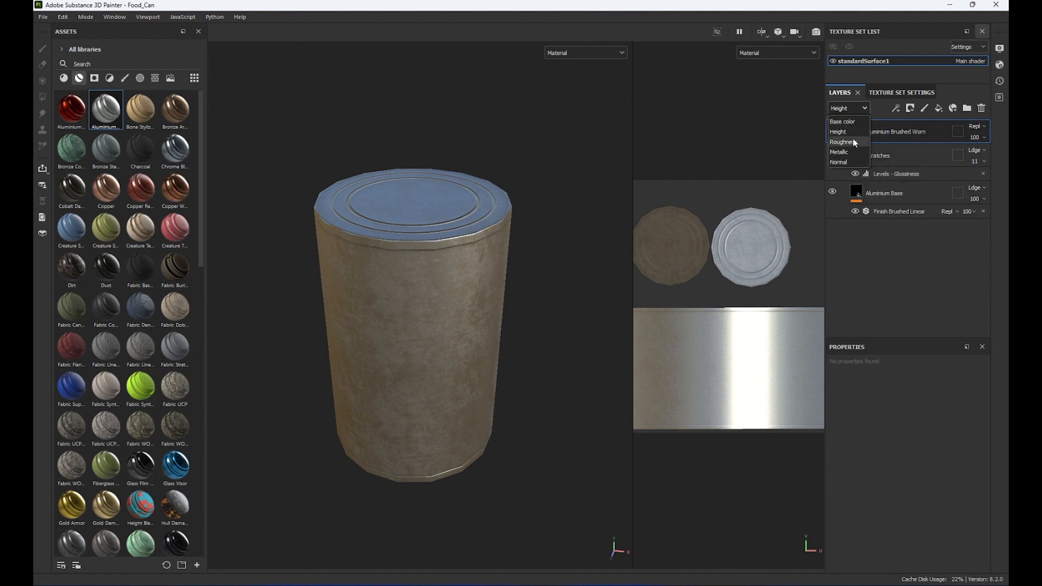
click(853, 141)
click(842, 108)
click(843, 120)
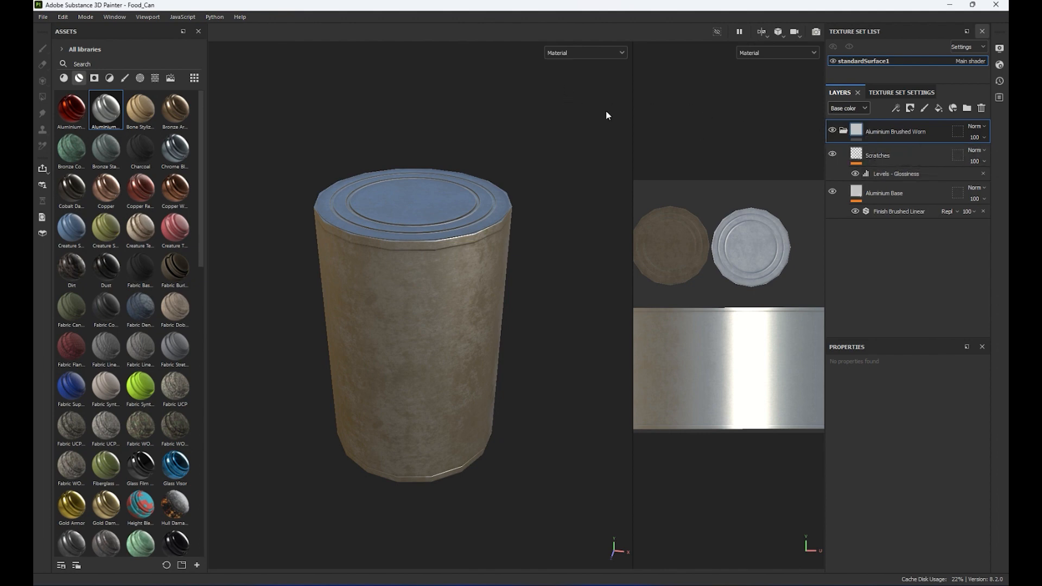
- Cycle the viewports through the material's individual channels, return to the full material display, and collapse the Aluminium Brushed Worn folder
key(c)
key(c)
key(c)
key(c)
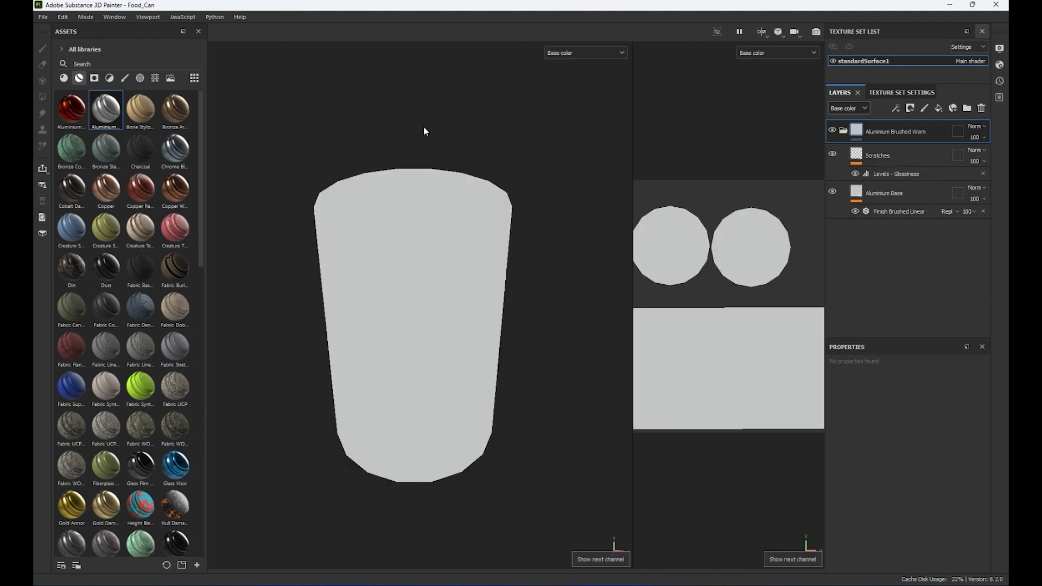
key(c)
key(c)
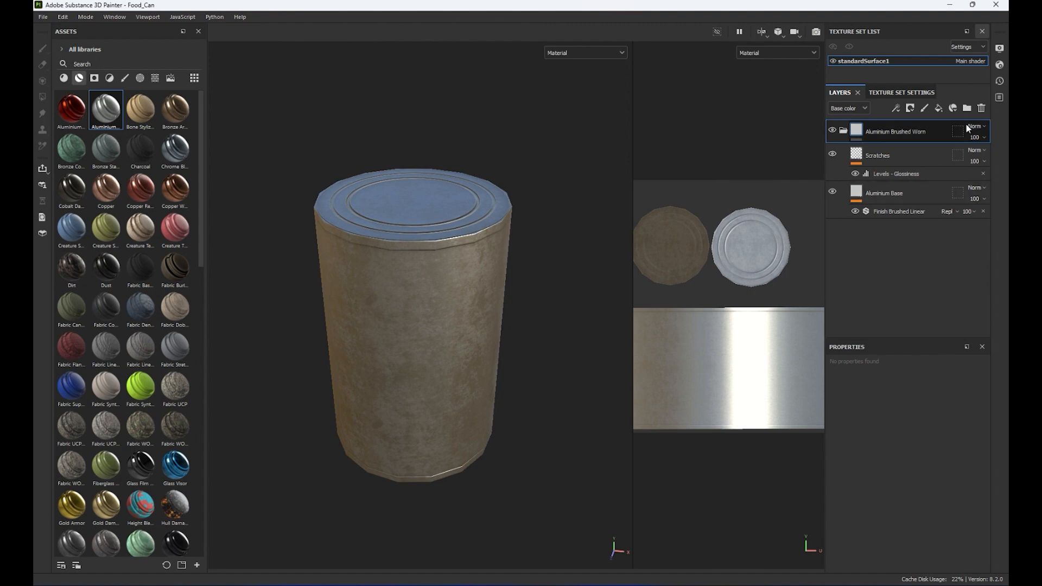
click(844, 130)
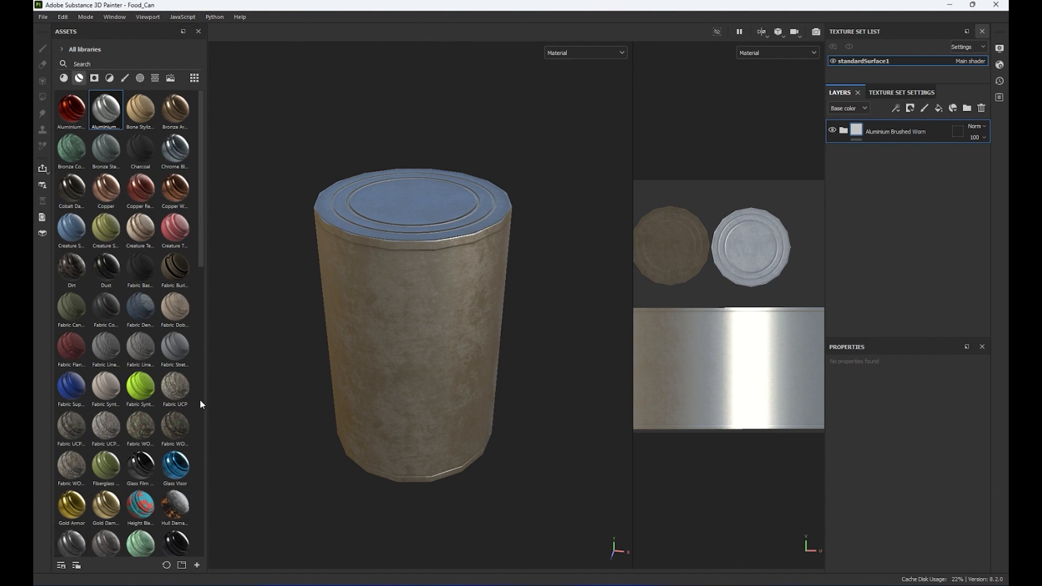
- Import Can_Label_Color.png from the Desktop as a texture into the current session
click(197, 565)
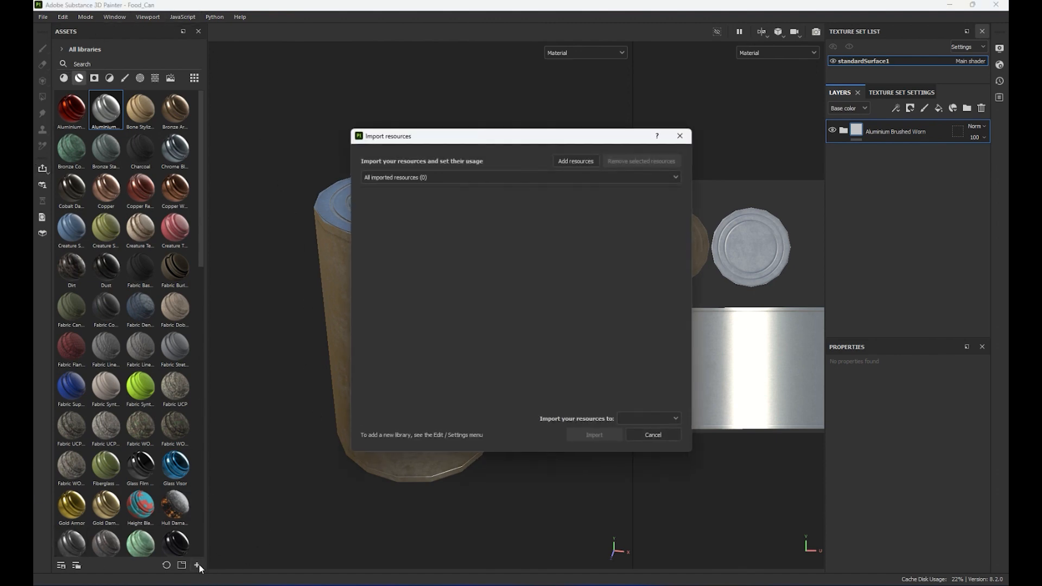
drag(463, 139, 455, 174)
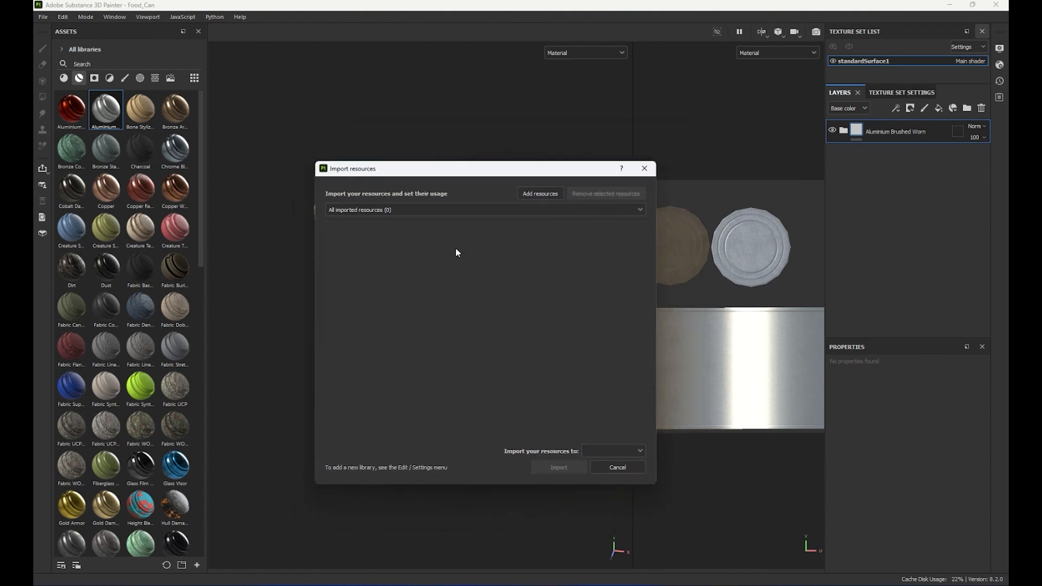
click(536, 194)
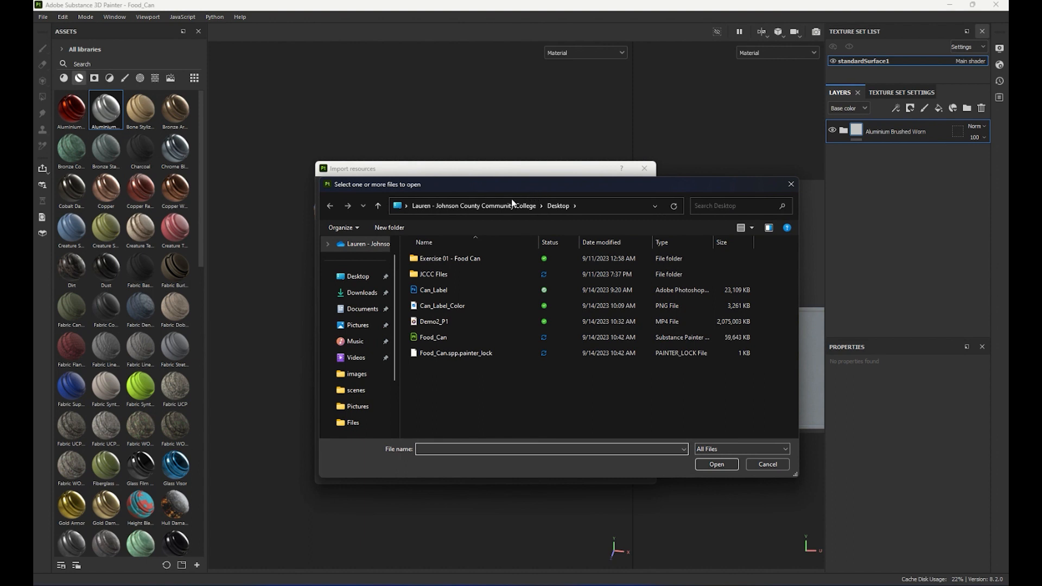
click(437, 307)
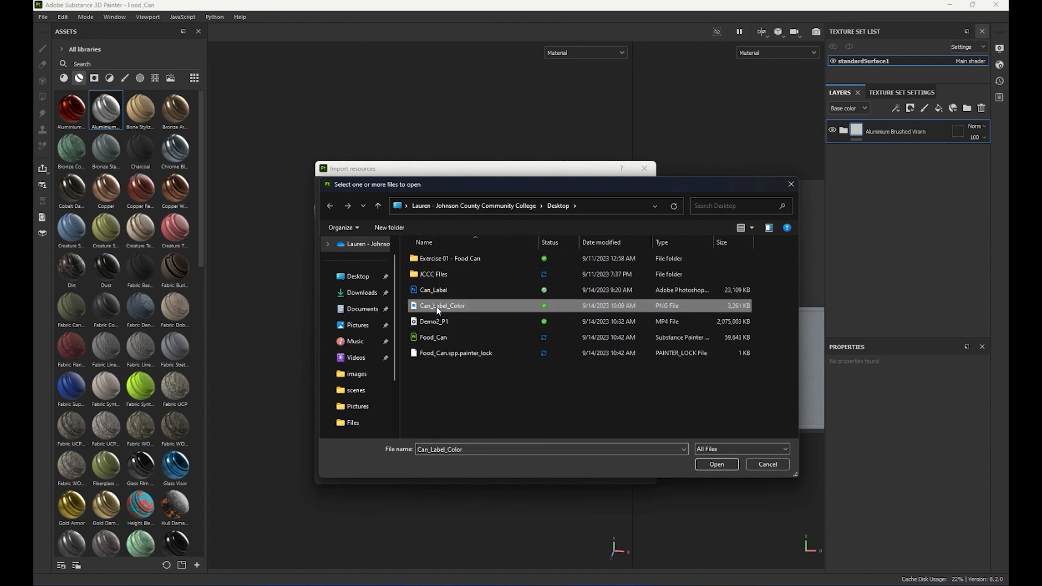
click(718, 465)
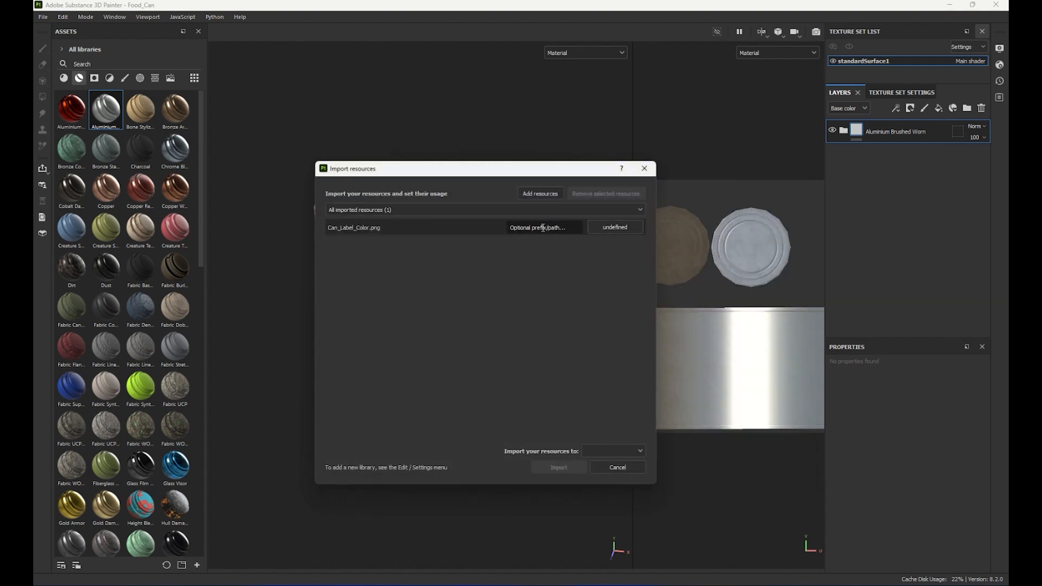
click(612, 231)
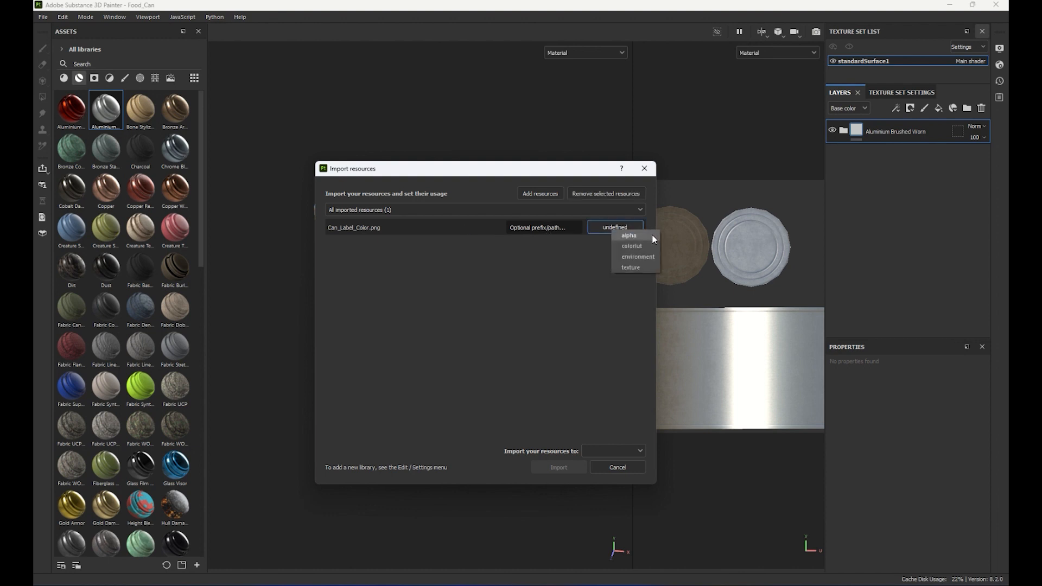
click(631, 267)
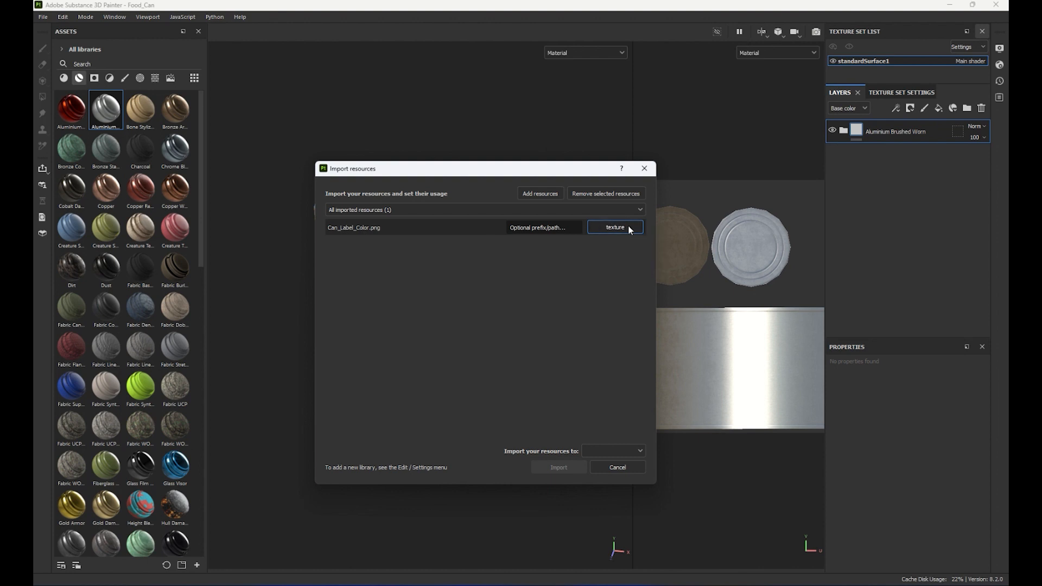
click(602, 454)
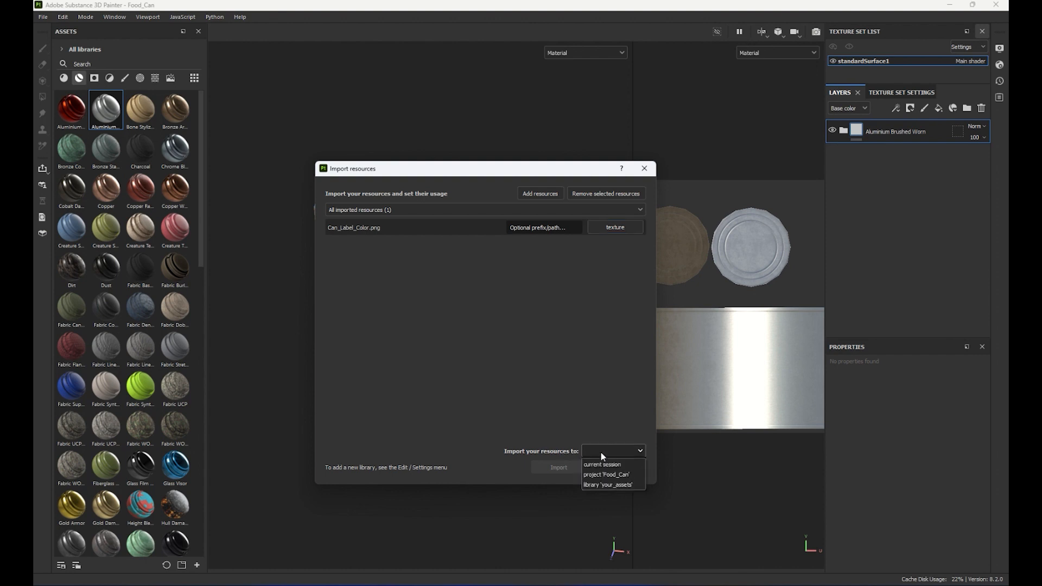
click(607, 465)
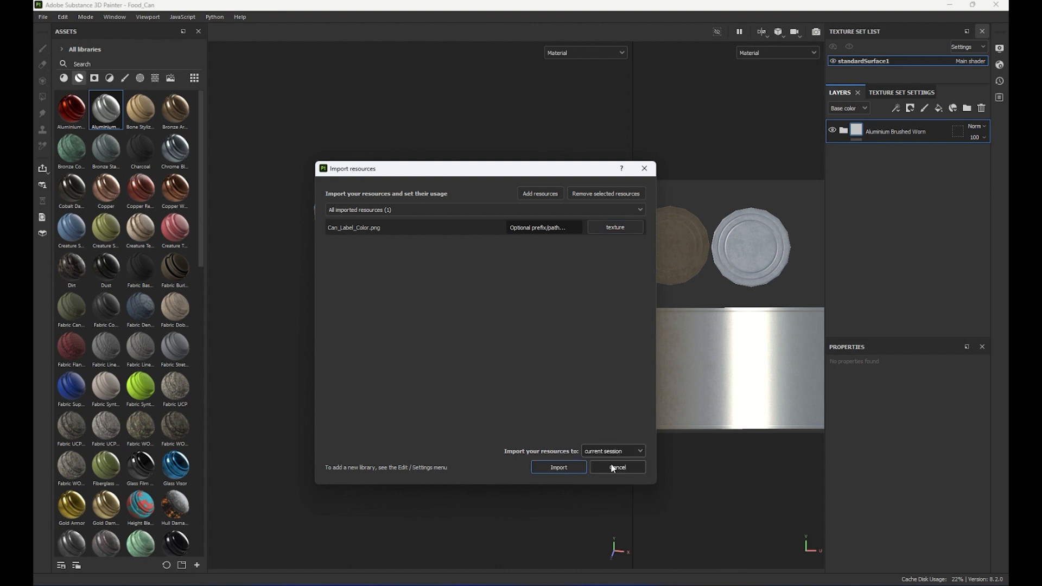
click(558, 468)
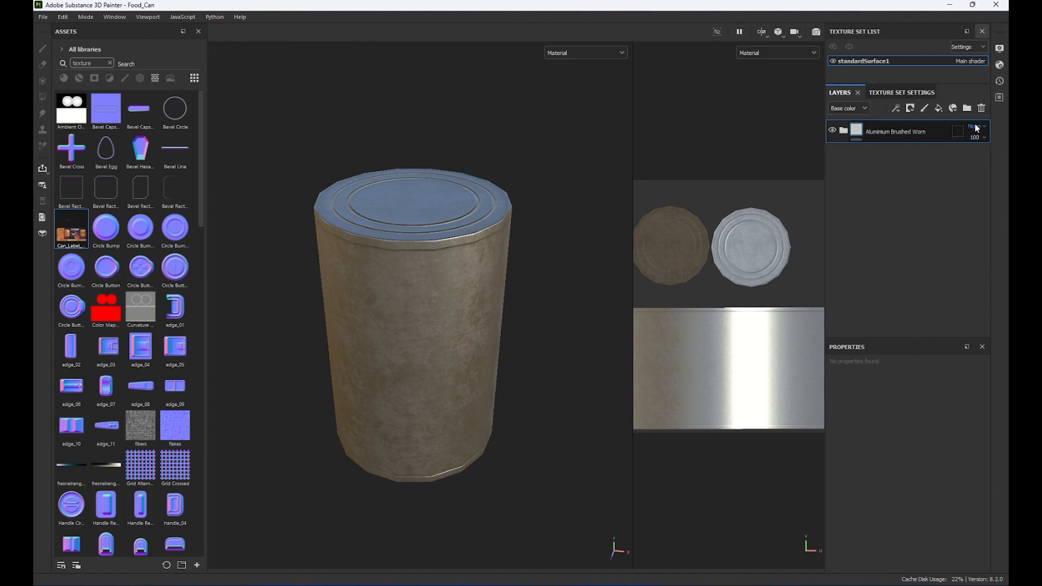
- Add a fill layer above the Aluminium Brushed Worn folder and enlarge the UV view and fill properties area
click(938, 109)
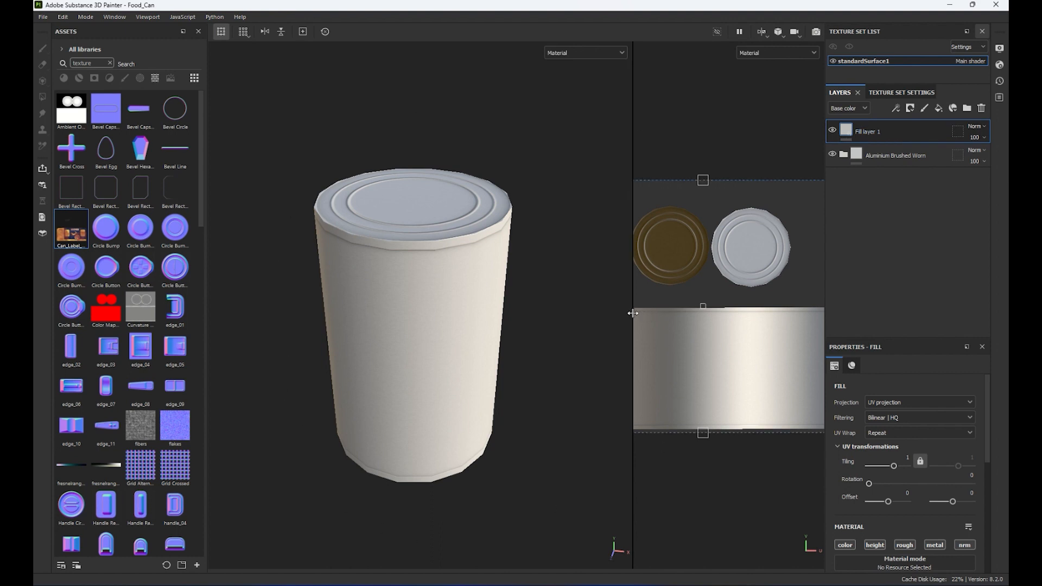
drag(632, 315, 528, 309)
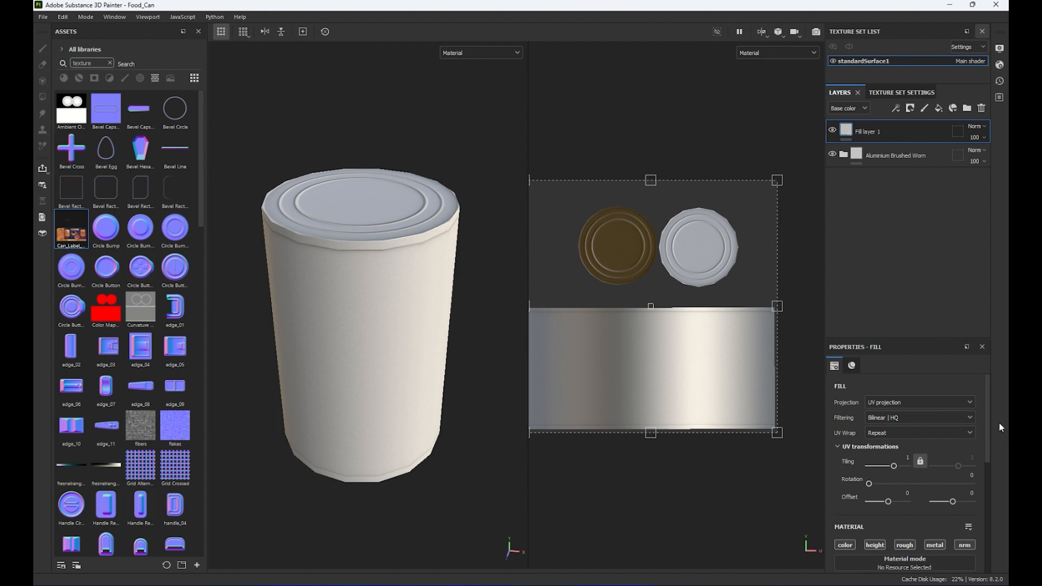
drag(890, 340, 893, 308)
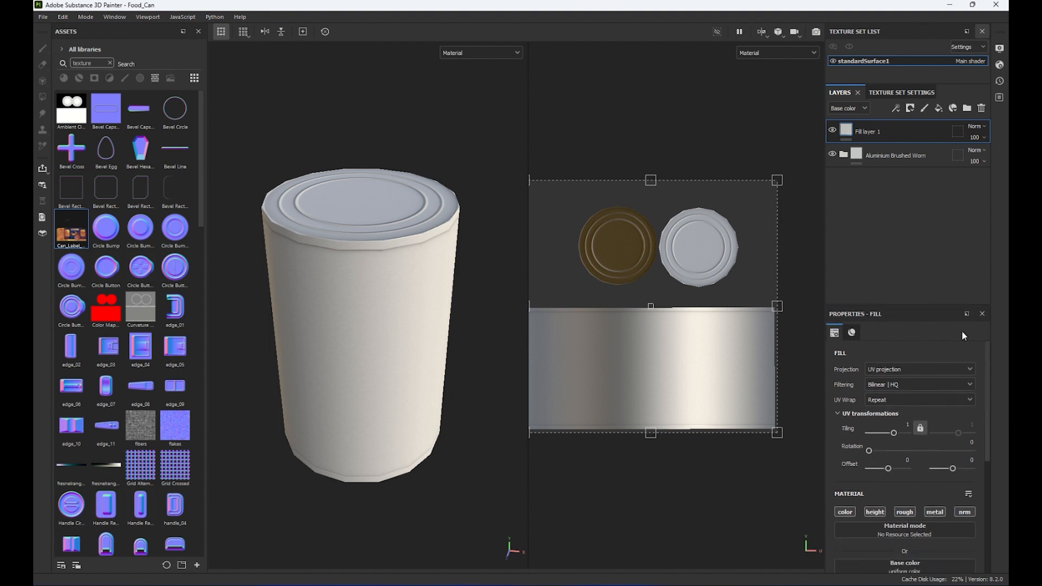
- Search the base color resources for "can" and assign the Can_Label_Color texture to Fill layer 1's base color
scroll(987, 363, down, 5)
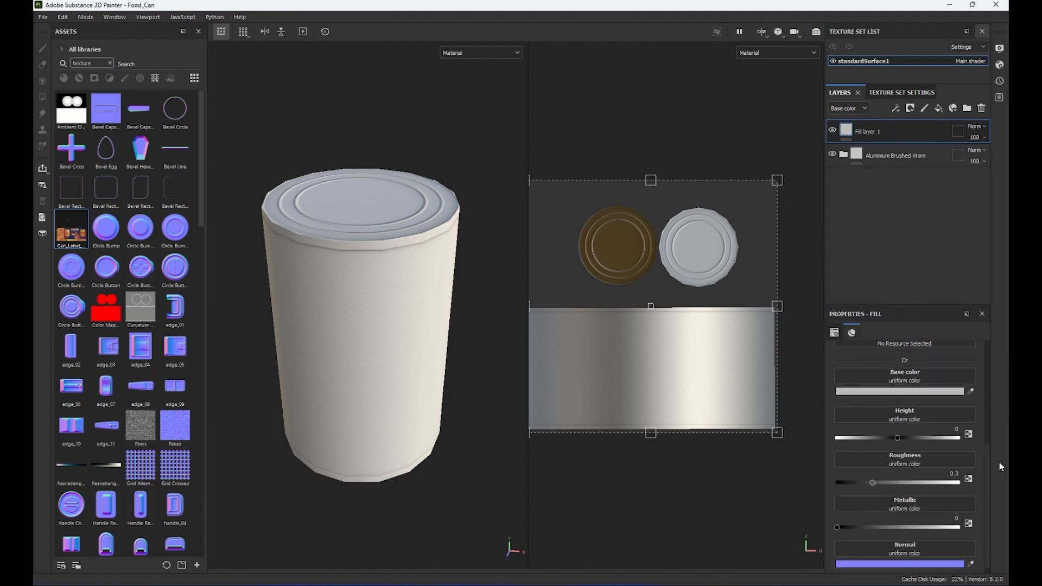
drag(1002, 480, 1003, 438)
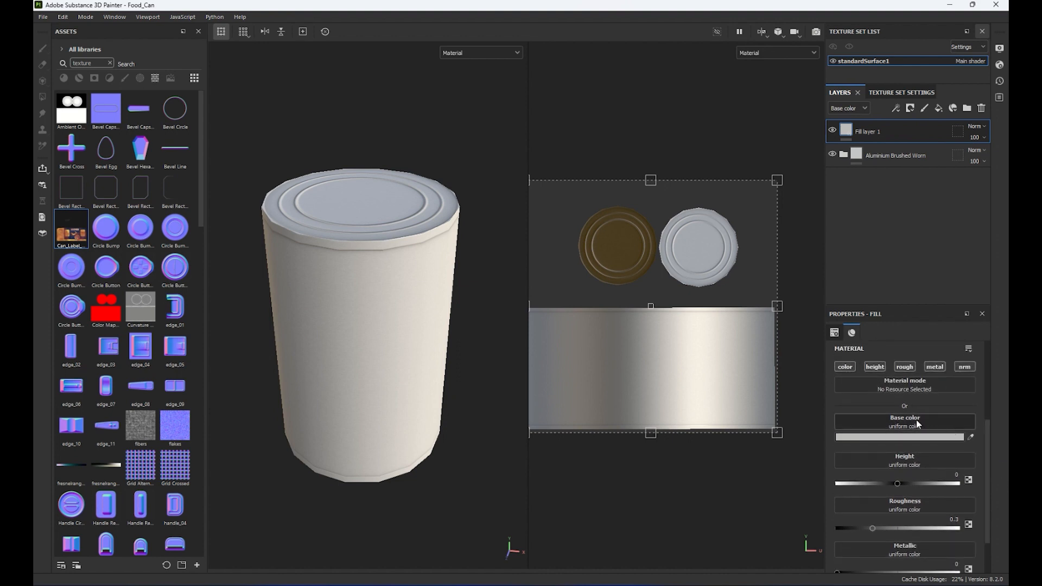
click(853, 419)
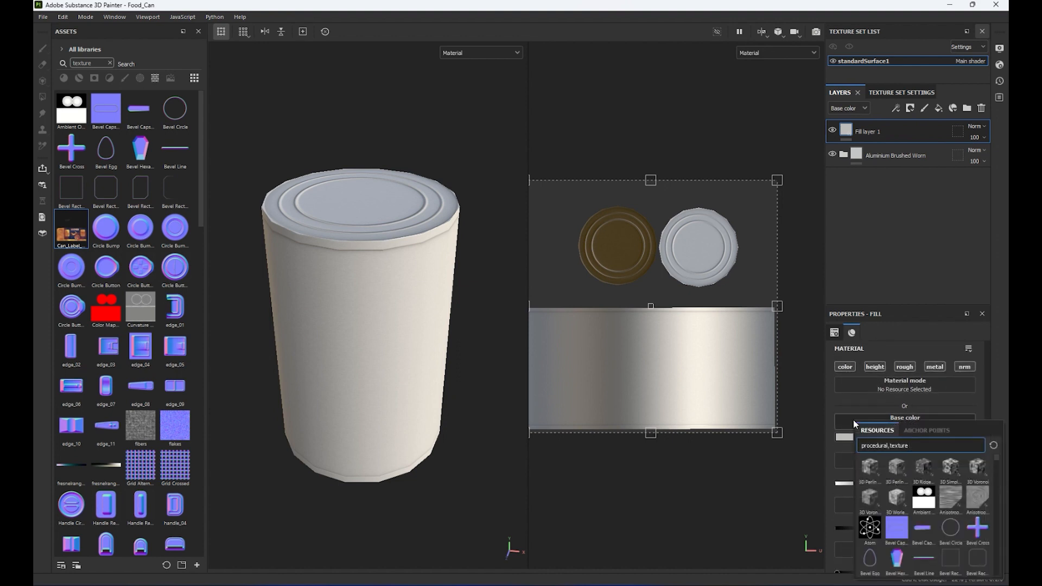
text(can)
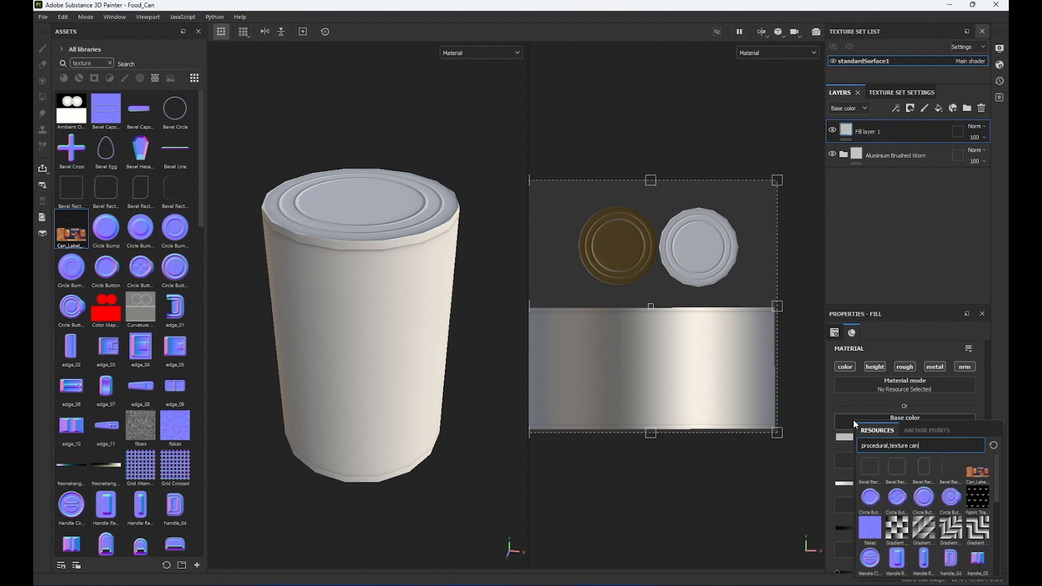
click(977, 473)
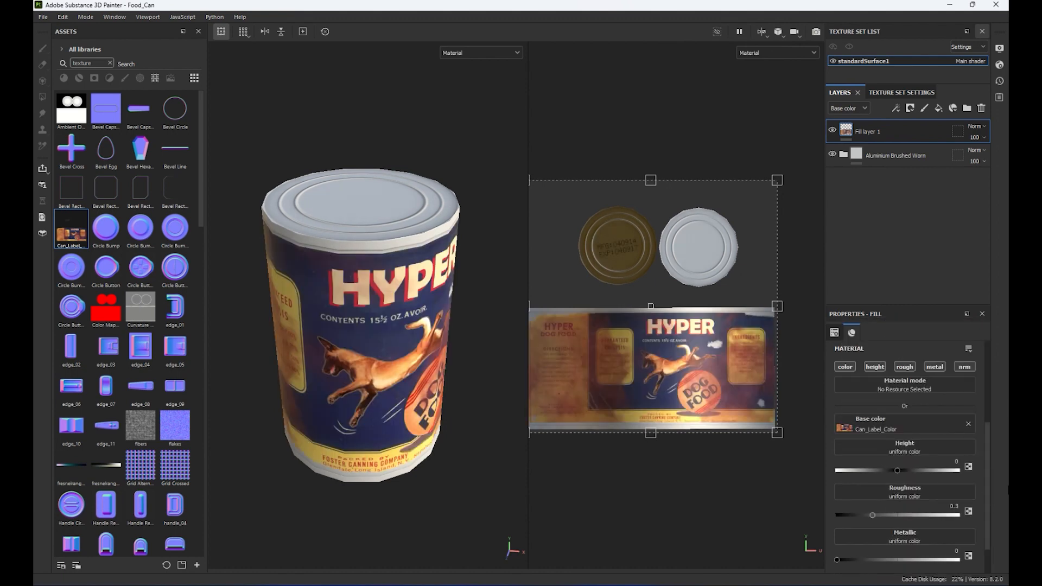
alt+drag(415, 496, 410, 412)
alt+middle_drag(410, 413, 388, 403)
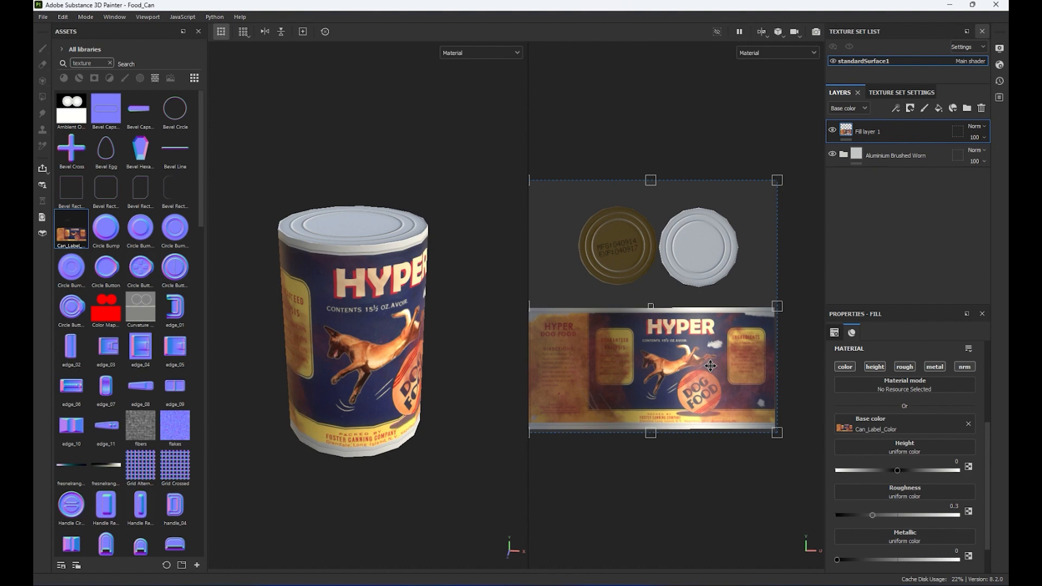
- Try shifting the label in the UV view, undo back to the uniform color, and reassign Can_Label_Color as base color
drag(711, 367, 688, 382)
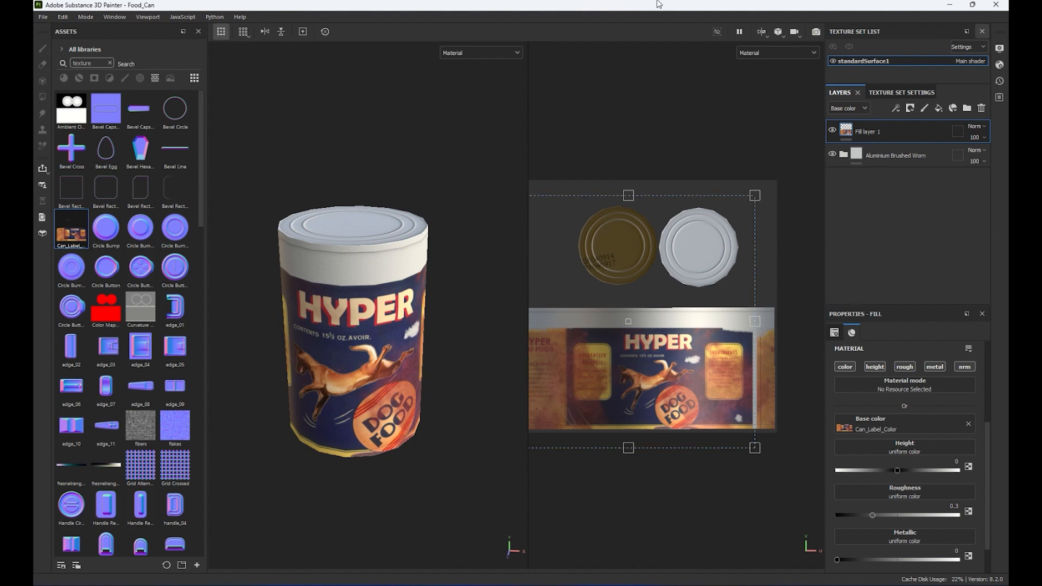
key(ctrl+z)
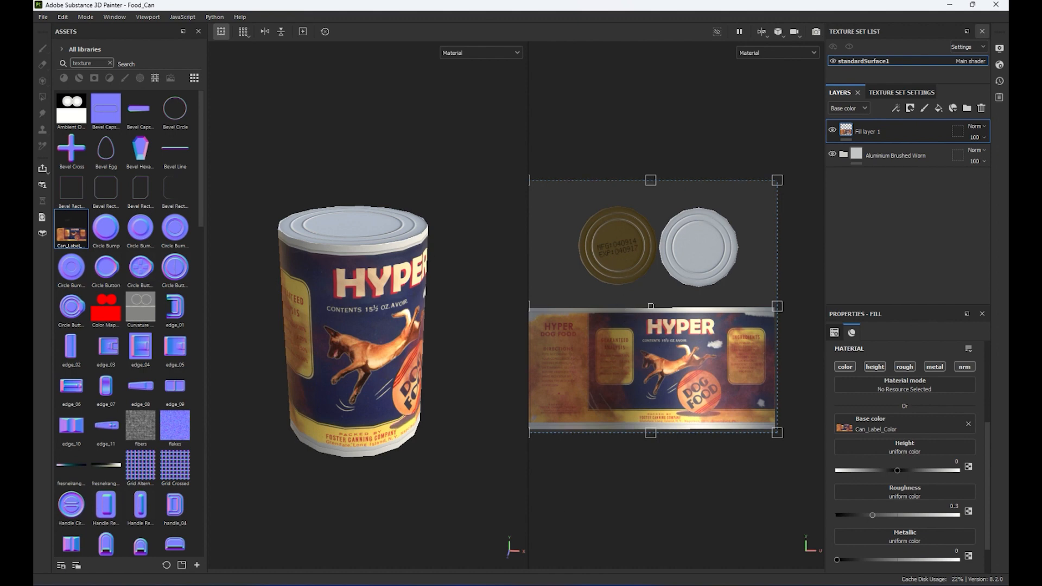
key(ctrl+z)
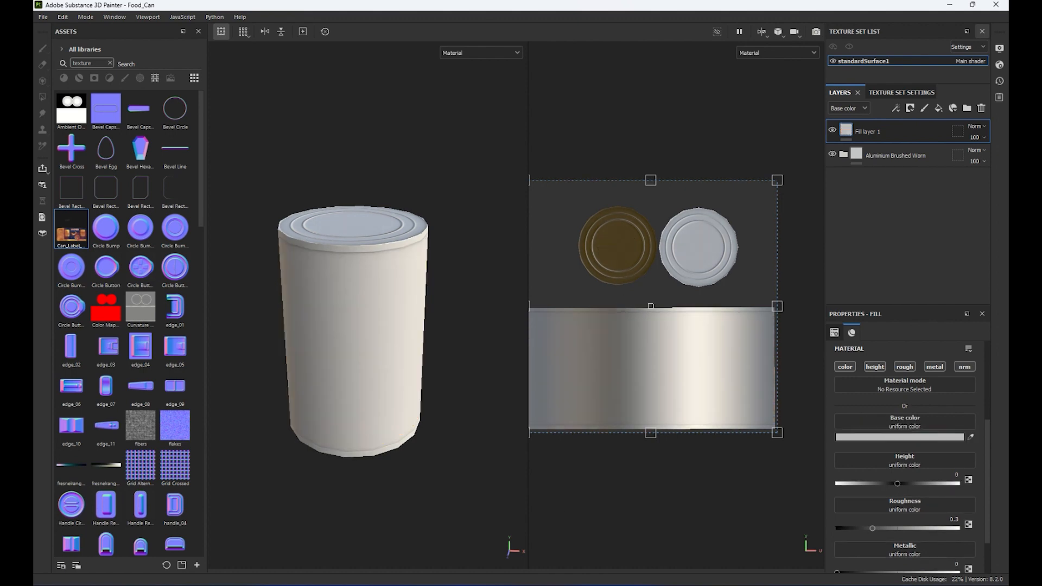
click(920, 426)
click(983, 479)
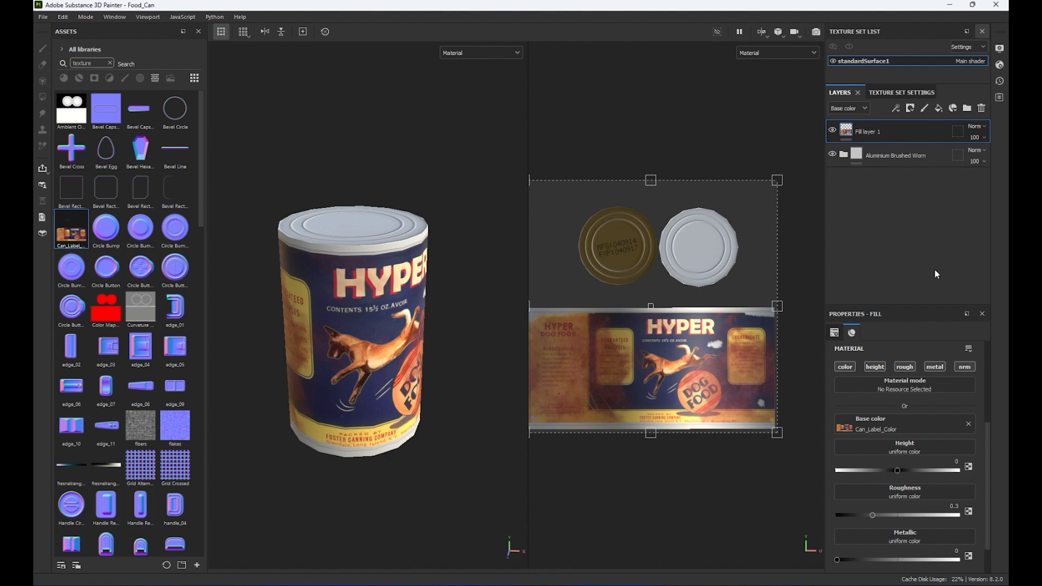
click(470, 435)
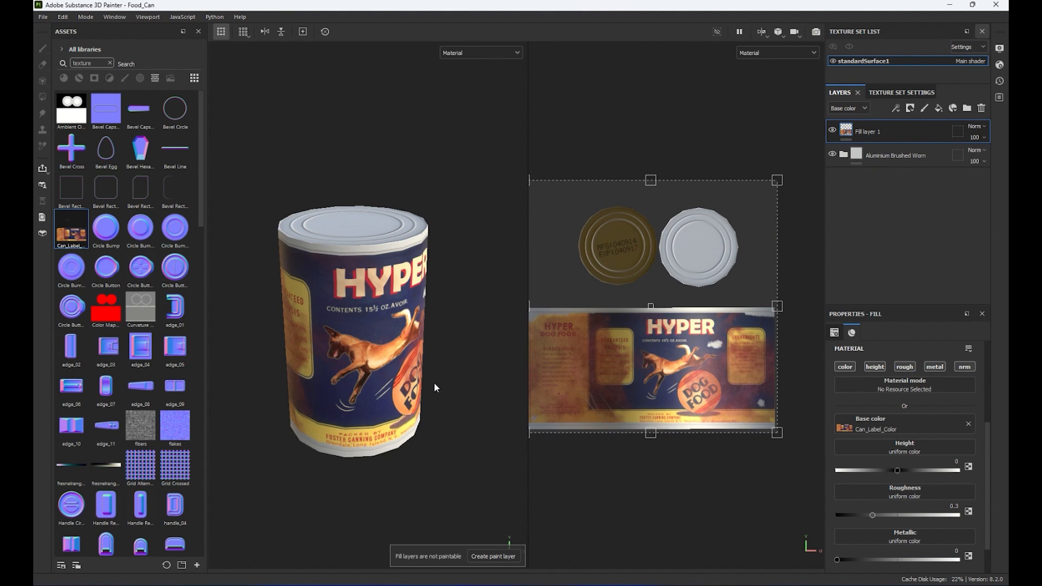
- Show only the 3D view and compare the can's side with Fill layer 1 hidden and shown
key(F2)
alt+right_drag(580, 329, 763, 442)
alt+drag(763, 442, 769, 344)
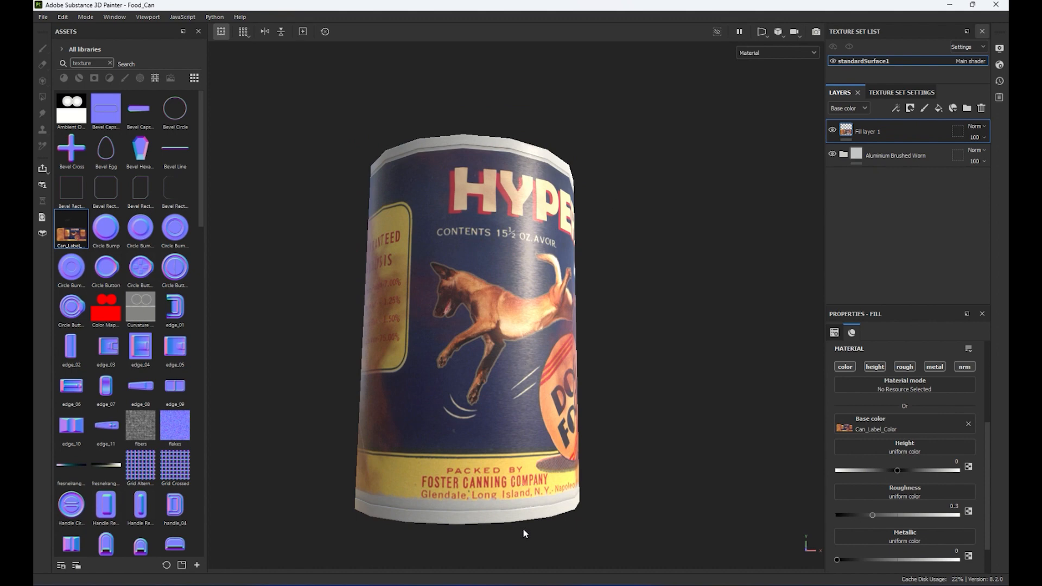
alt+drag(687, 269, 777, 272)
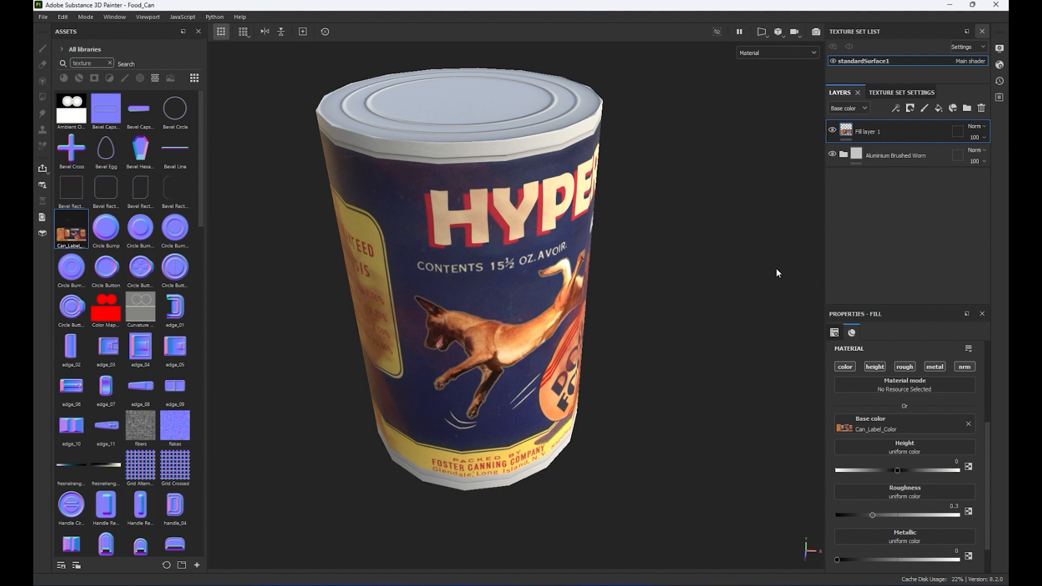
click(833, 131)
click(832, 131)
click(833, 131)
click(833, 131)
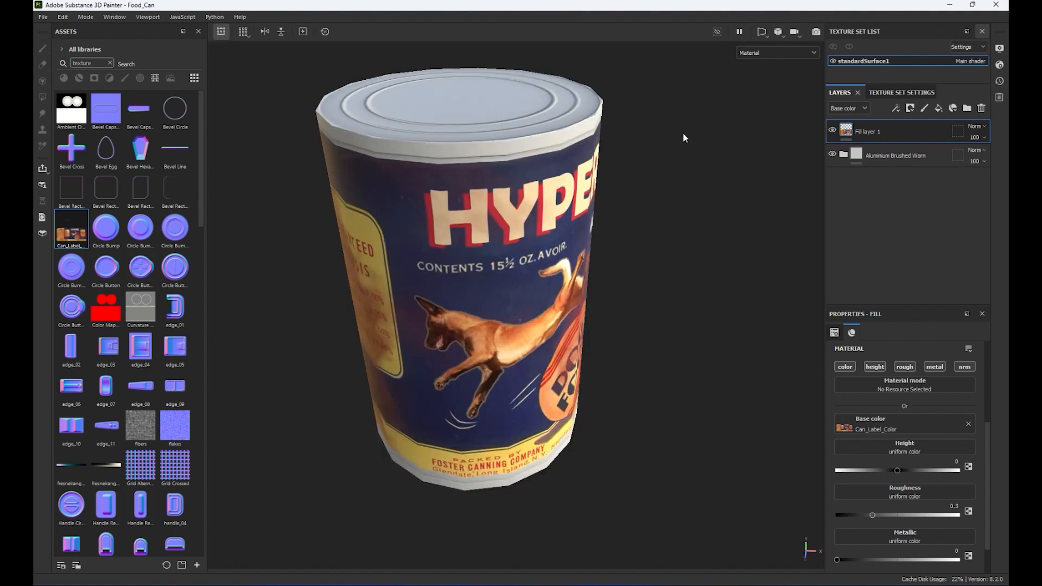
- Examine the can's lid from above with Fill layer 1 toggled off and on, and return to a side view
alt+drag(684, 138, 475, 235)
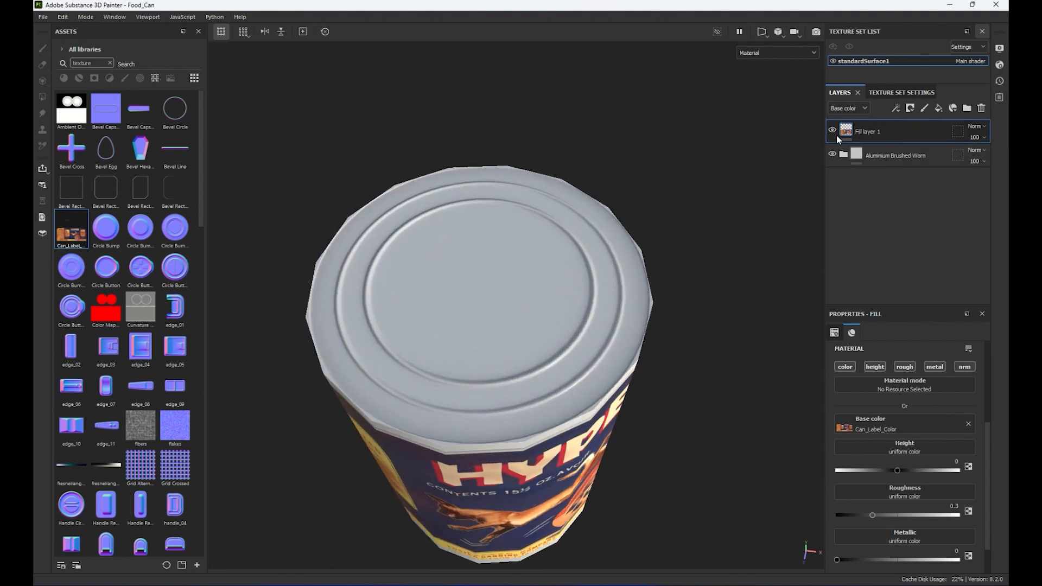
click(833, 131)
click(833, 131)
click(833, 131)
click(833, 131)
alt+drag(689, 399, 693, 325)
alt+right_drag(693, 325, 615, 317)
alt+middle_drag(614, 317, 613, 268)
alt+drag(664, 169, 656, 245)
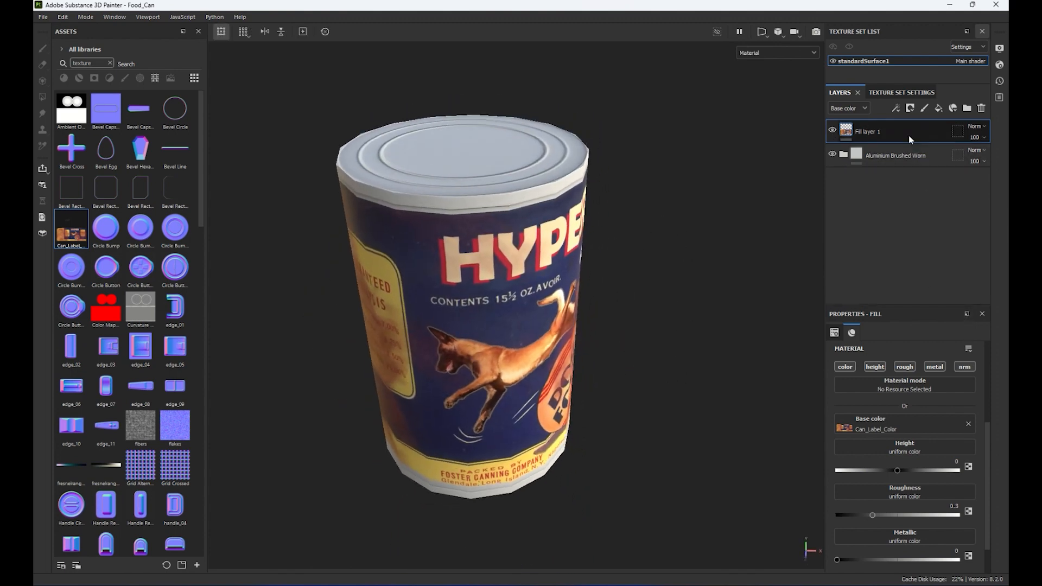
- Rename Fill layer 1 as Label-Color
double_click(865, 132)
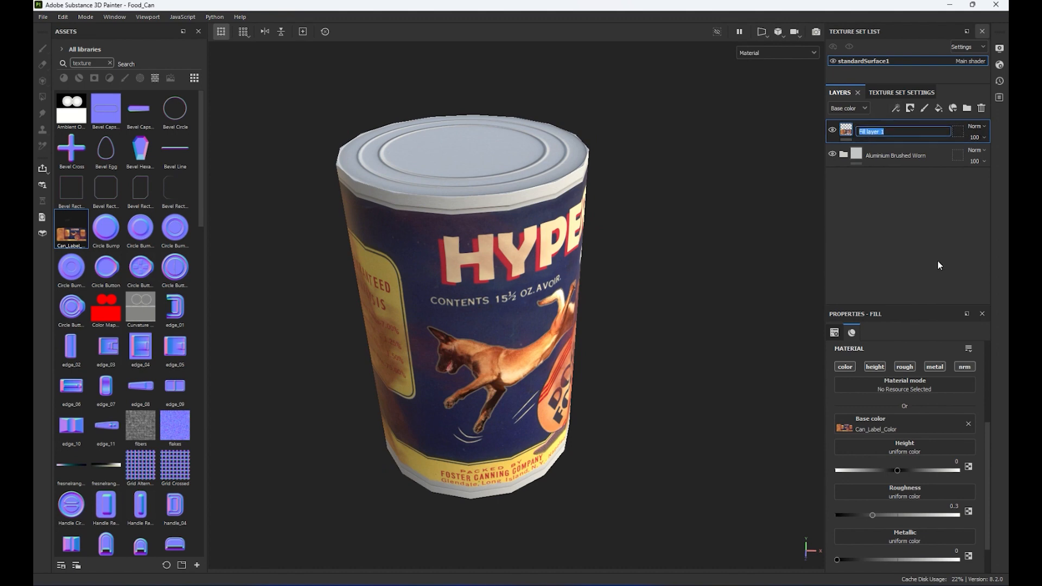
text(Label-Color)
key(Return)
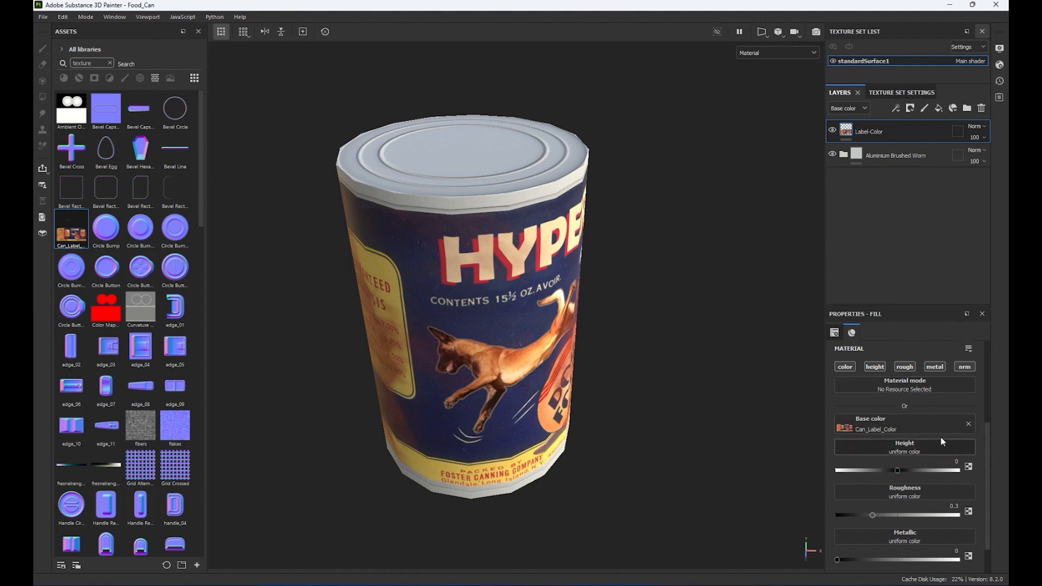
- Disable the height, roughness, metallic and normal channels on the label fill layer, leaving only color active
drag(988, 441, 987, 416)
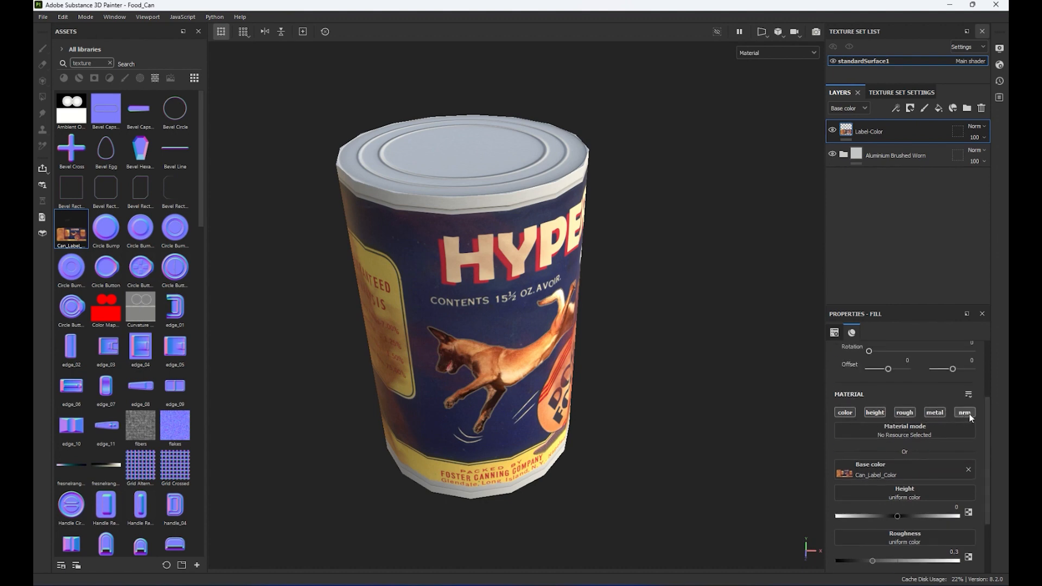
click(933, 412)
click(905, 412)
click(884, 412)
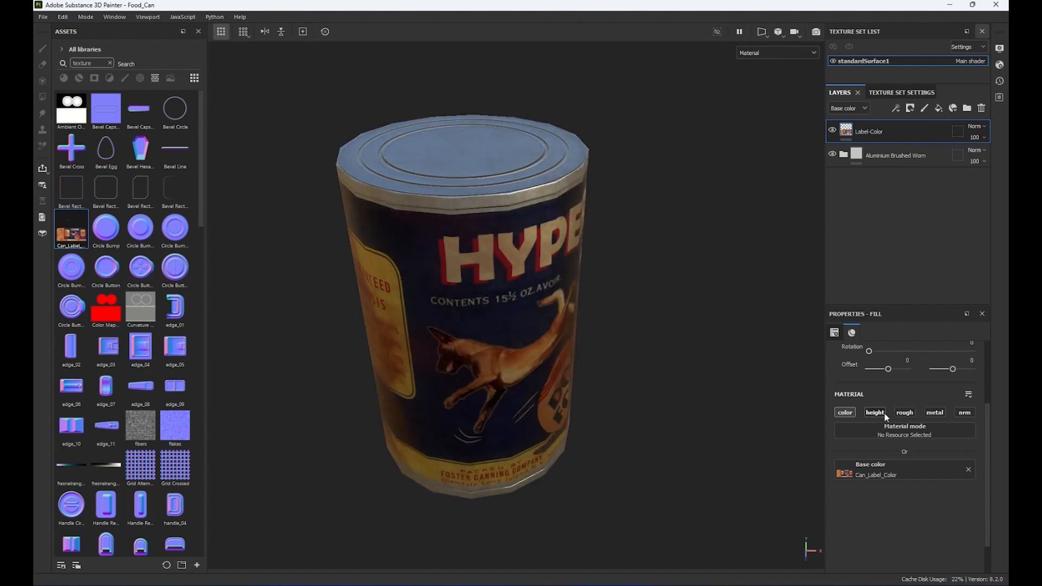
- Examine how the metallic surface shows through the label by viewing the can from several angles and distances
alt+drag(520, 370, 592, 302)
alt+right_drag(591, 303, 456, 226)
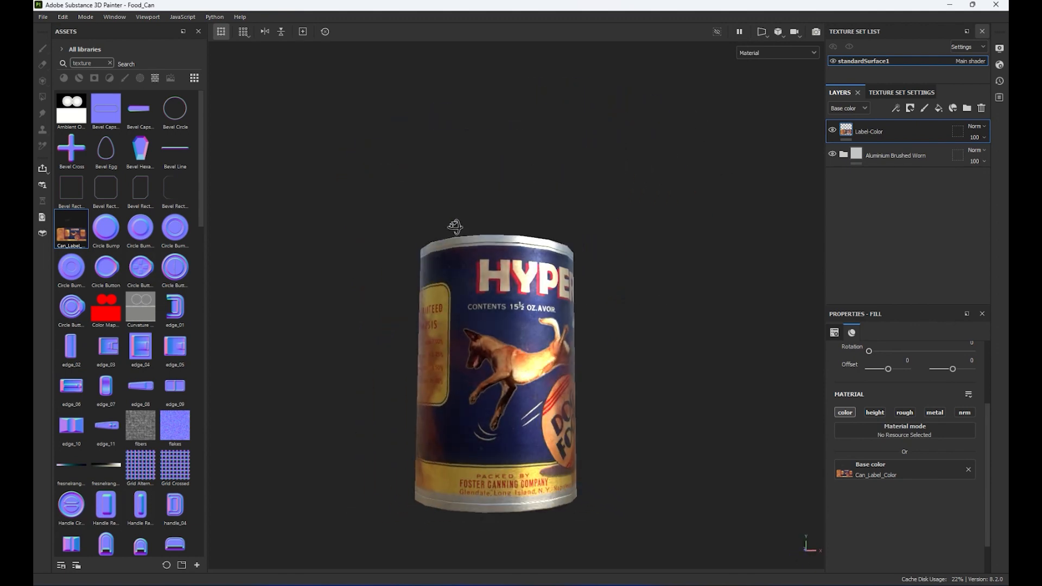
mouse_move(456, 226)
alt+mouse_down()
mouse_move(419, 211)
mouse_move(425, 177)
mouse_move(432, 221)
mouse_move(469, 216)
alt+mouse_up()
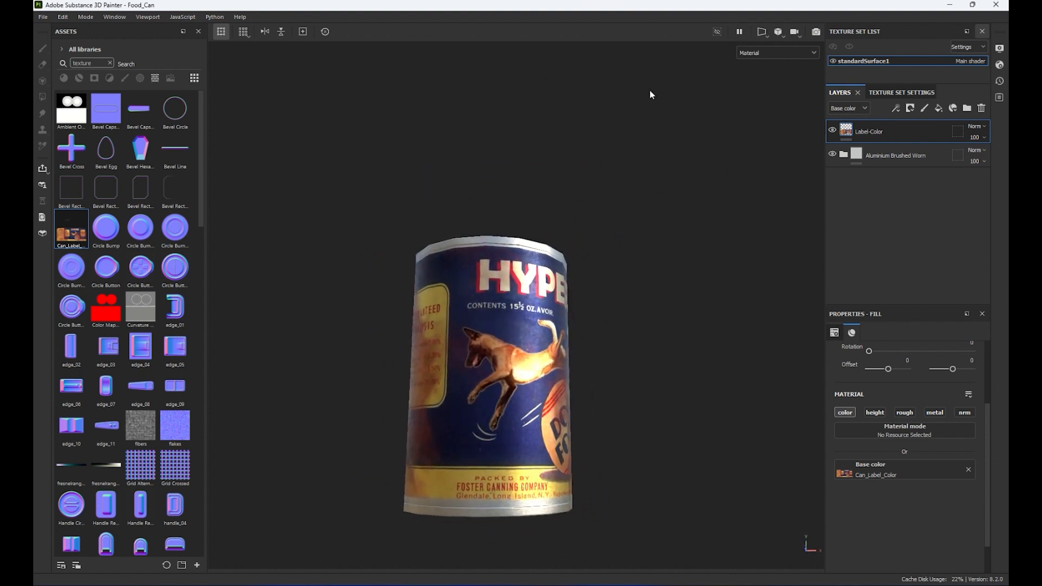
alt+drag(667, 88, 714, 328)
alt+right_drag(714, 328, 653, 325)
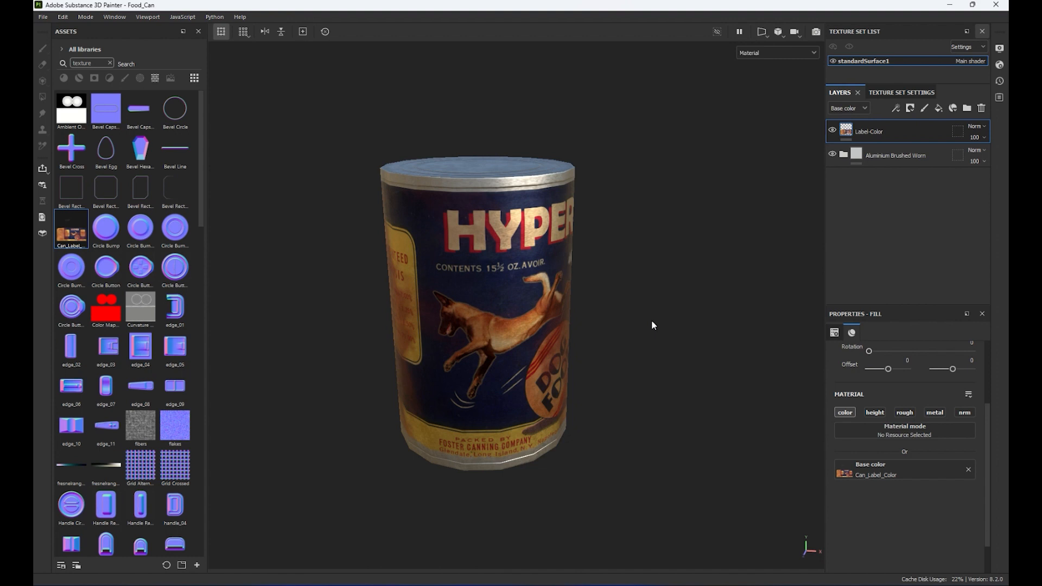
alt+drag(654, 259, 640, 293)
mouse_move(626, 243)
alt+middle_down()
mouse_move(624, 230)
mouse_move(626, 239)
alt+middle_up()
alt+right_drag(673, 271, 709, 303)
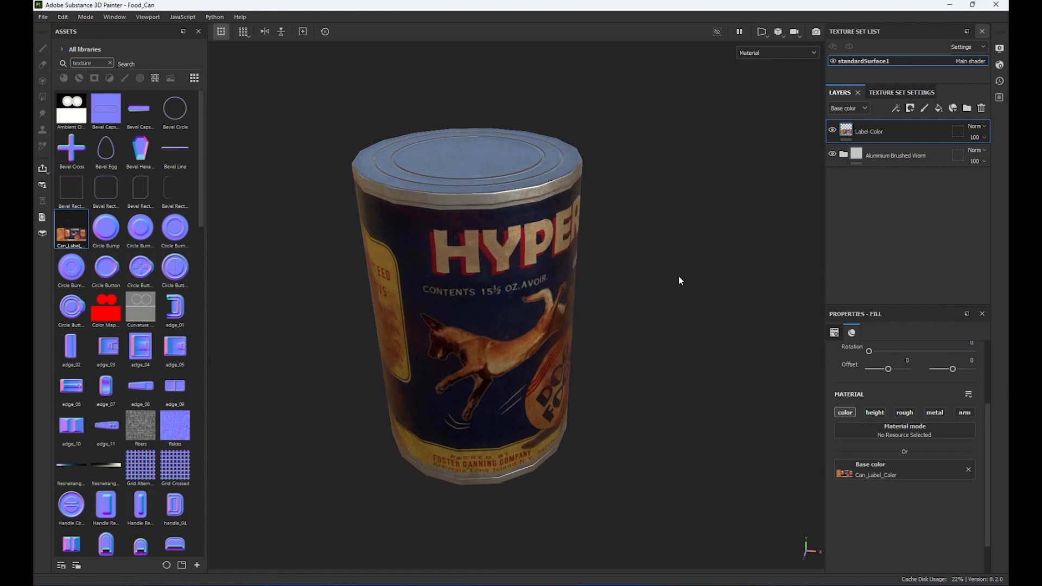
alt+drag(694, 386, 691, 367)
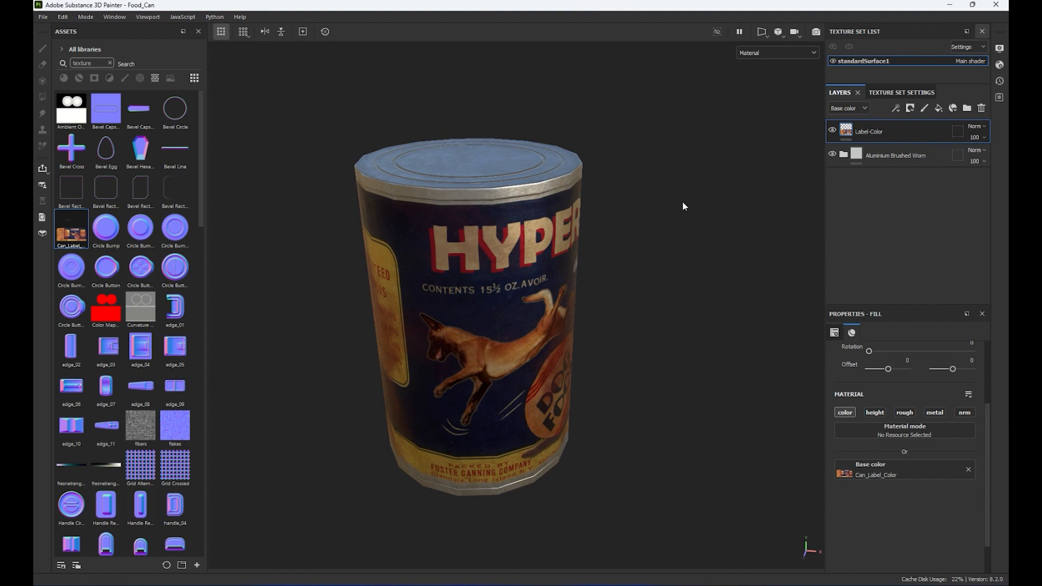
- Rename the Label-Color layer as Food Label
double_click(875, 132)
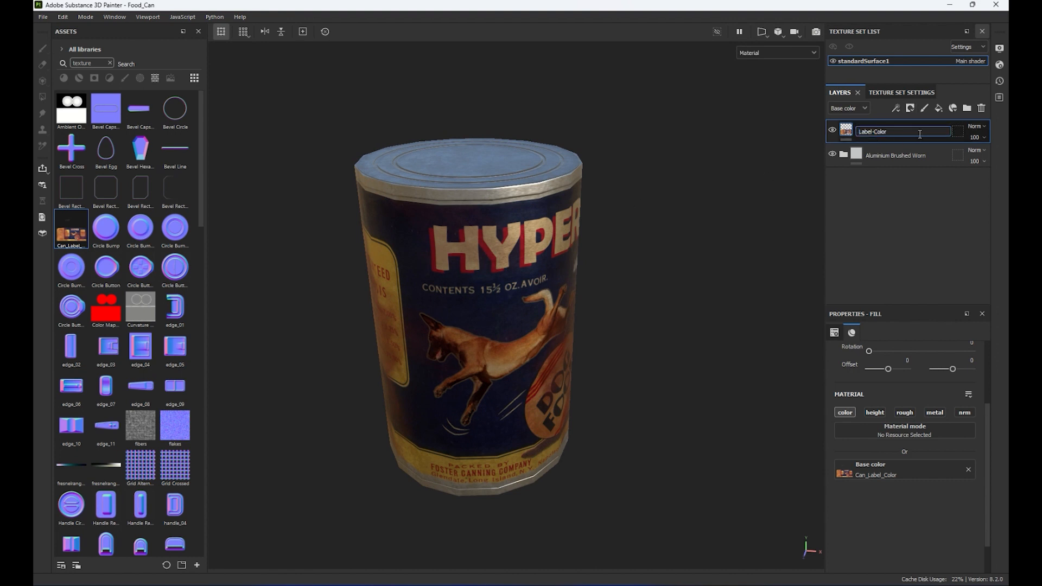
drag(921, 135, 718, 99)
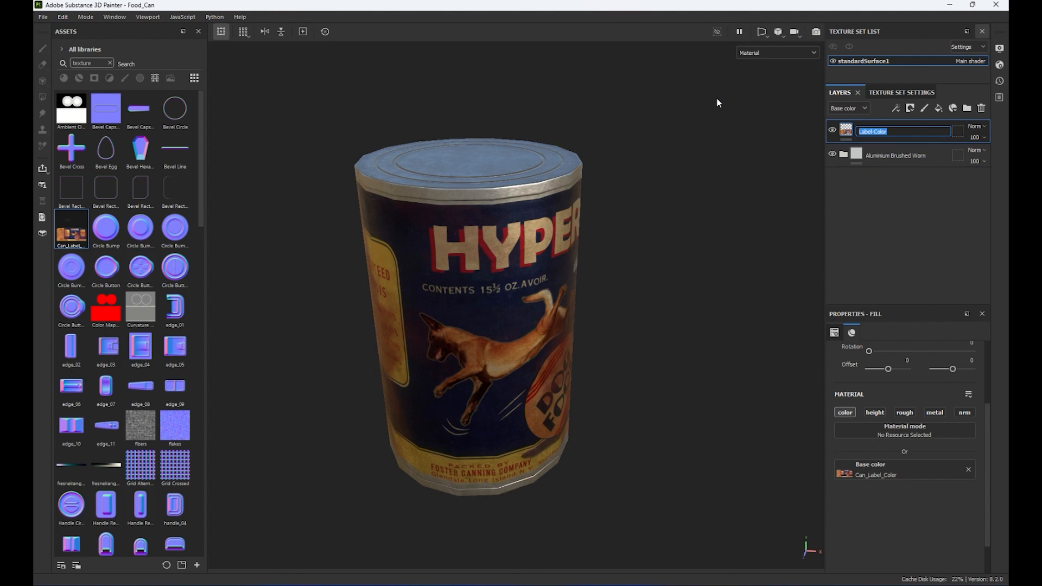
text(Food Label)
key(Return)
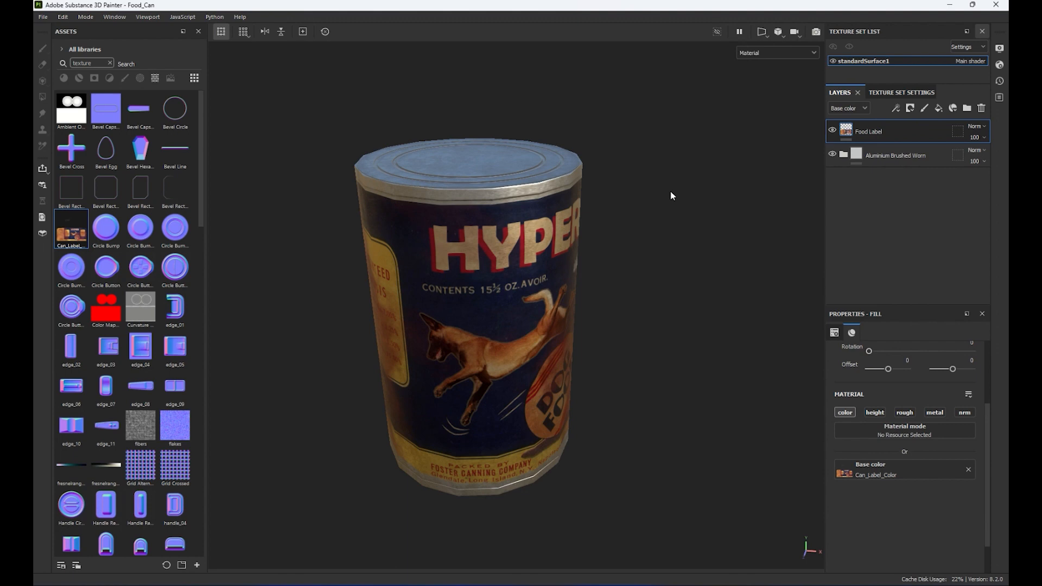
- Show the 3D and 2D views side by side and frame the can's full UV layout in the 2D view
key(F1)
alt+drag(463, 369, 467, 324)
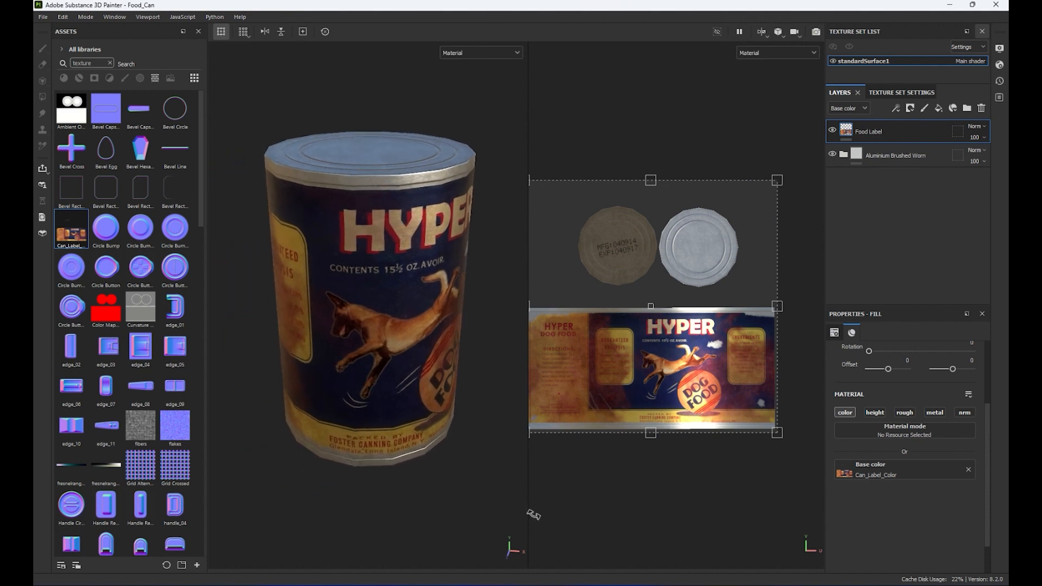
alt+right_drag(703, 478, 673, 482)
alt+middle_drag(672, 482, 702, 449)
alt+right_drag(702, 448, 715, 472)
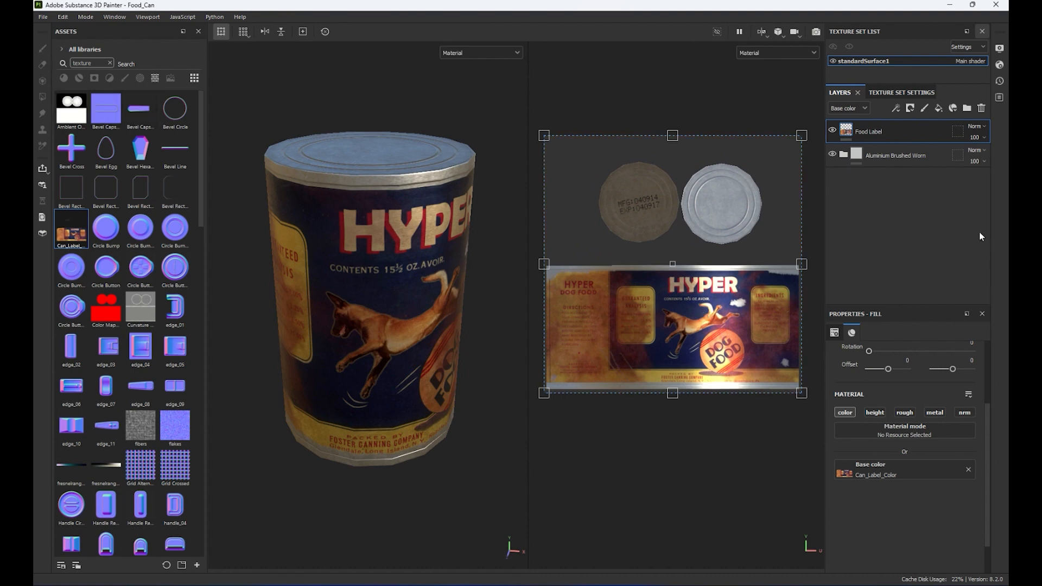
- Review the Food Label layer's fill settings and the textures available for its base color without changing the assignment
click(866, 152)
click(872, 131)
scroll(342, 467, down, 3)
scroll(342, 467, up, 3)
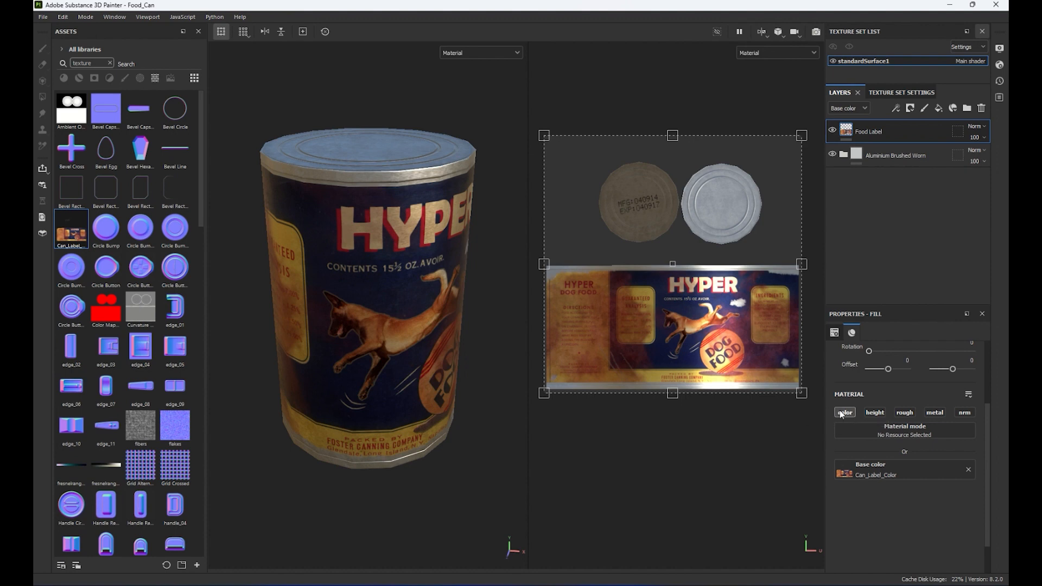
click(893, 477)
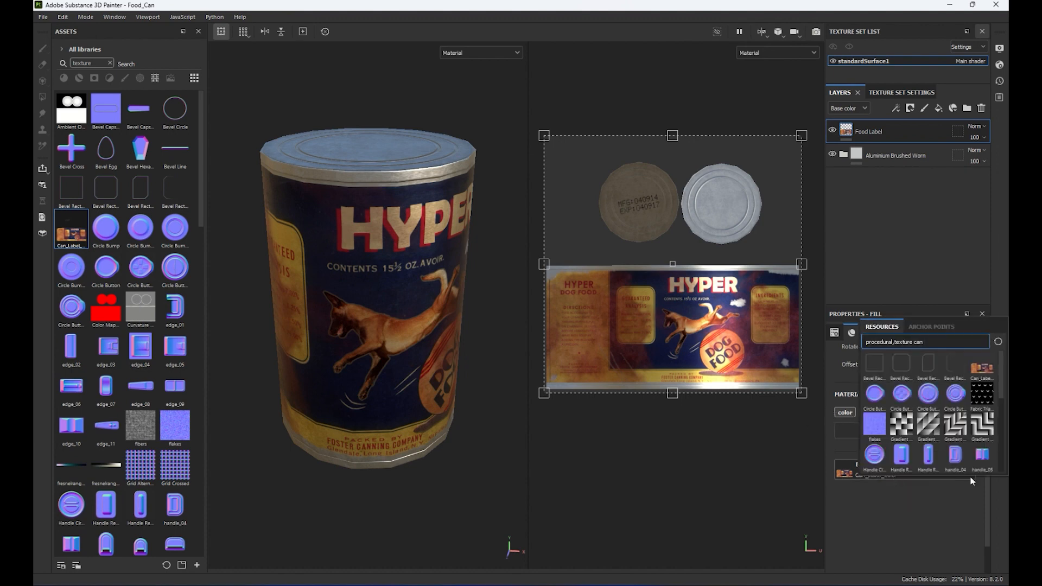
click(974, 496)
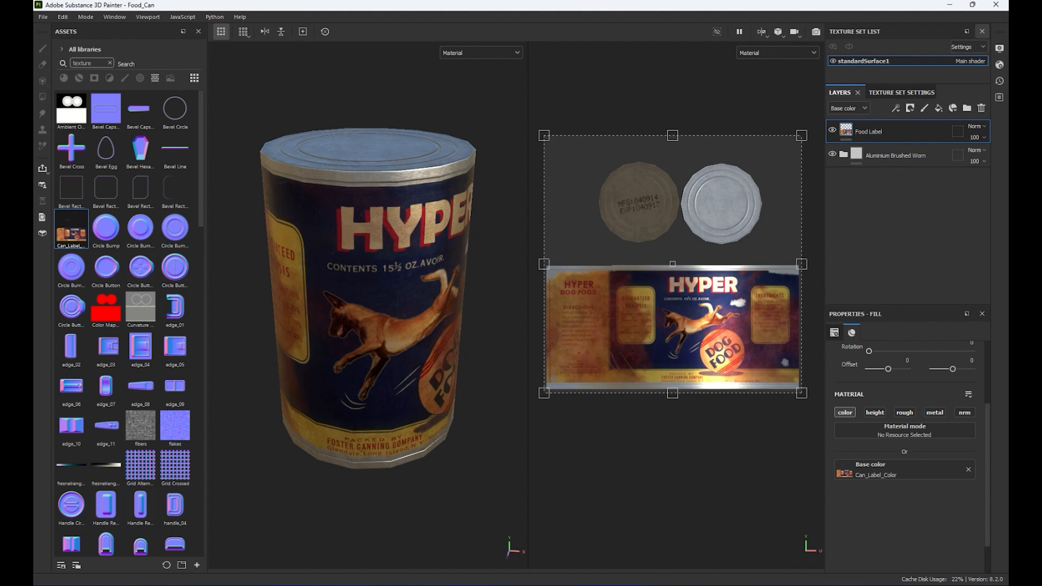
- Switch to Photoshop to check the transparent areas of the Can_Label.psd artwork, and return to Substance 3D Painter
key(alt+Tab)
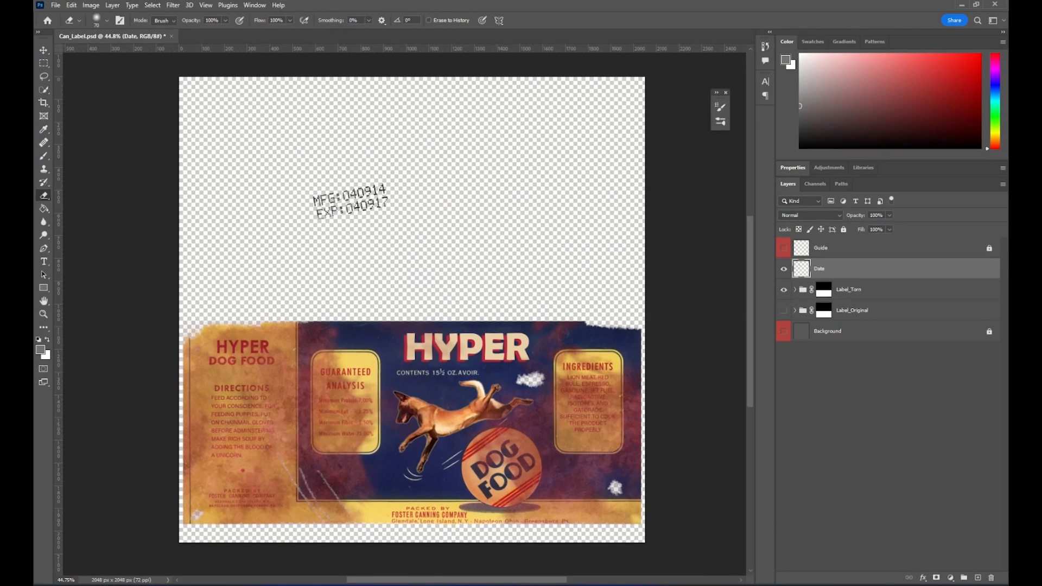
click(803, 403)
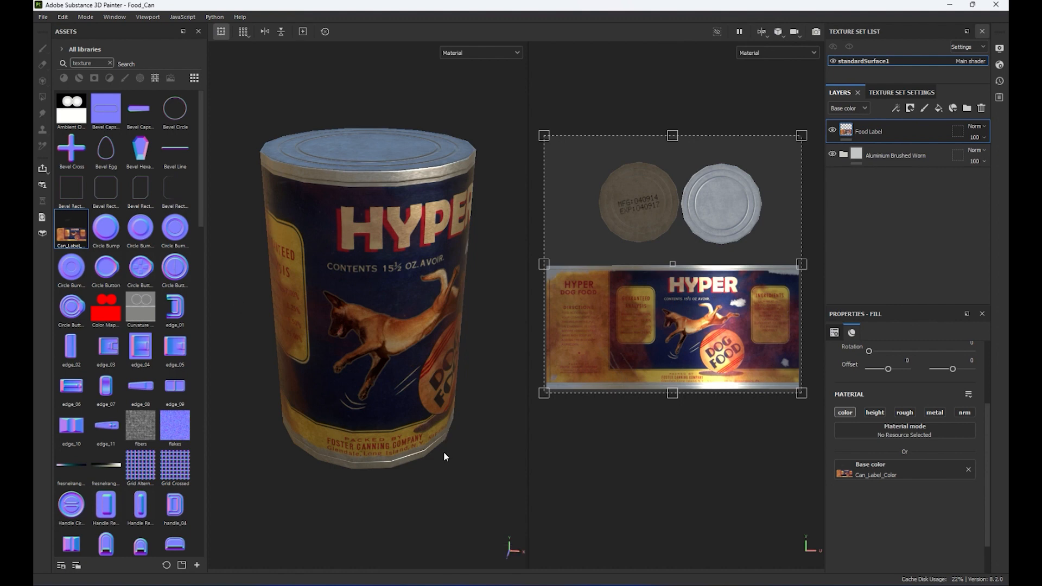
- Cycle the viewport channel display to Roughness to examine the can's roughness in the 3D and 2D views
key(c)
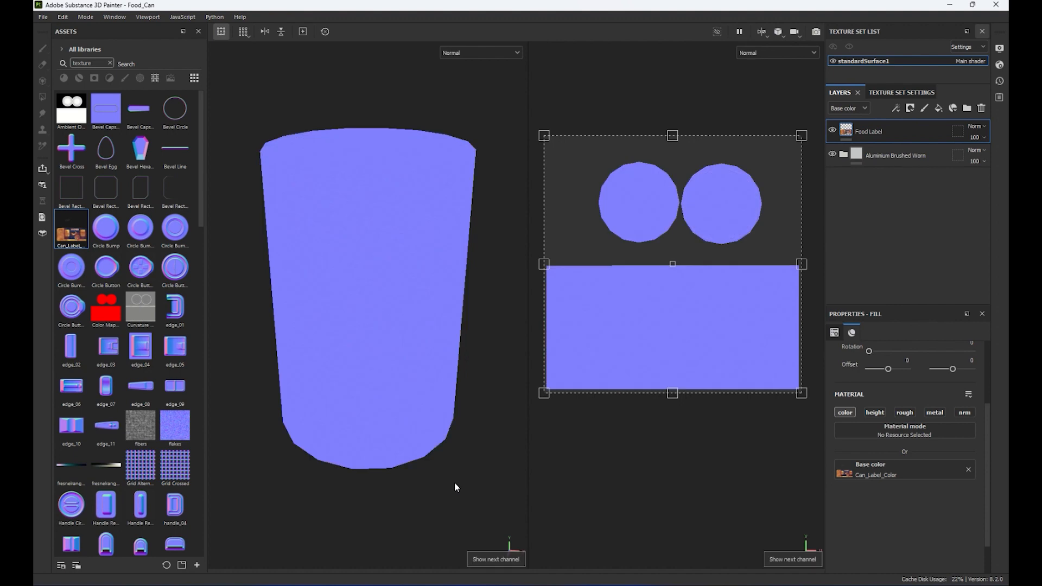
key(c)
key(c)
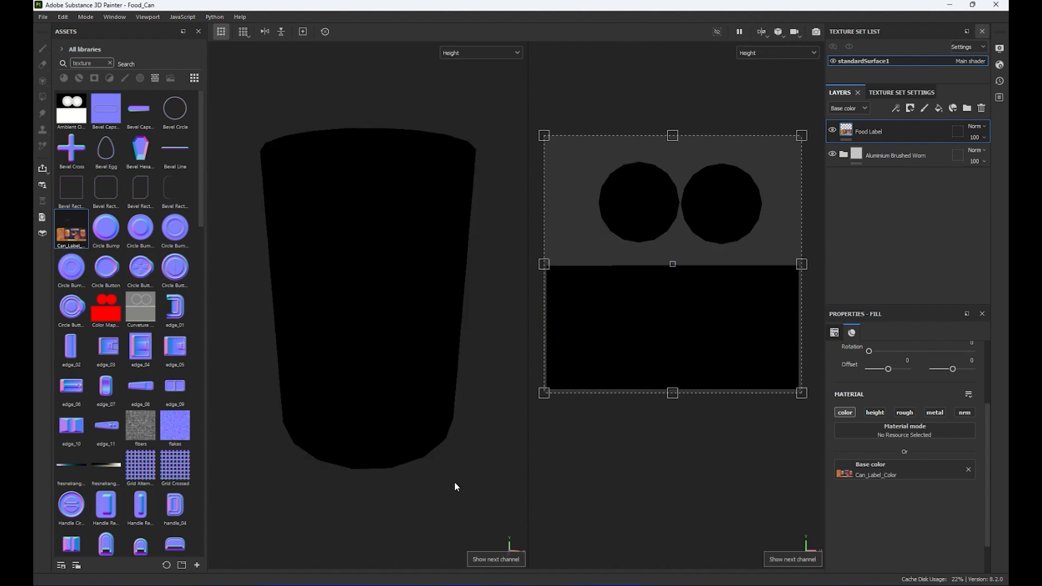
key(c)
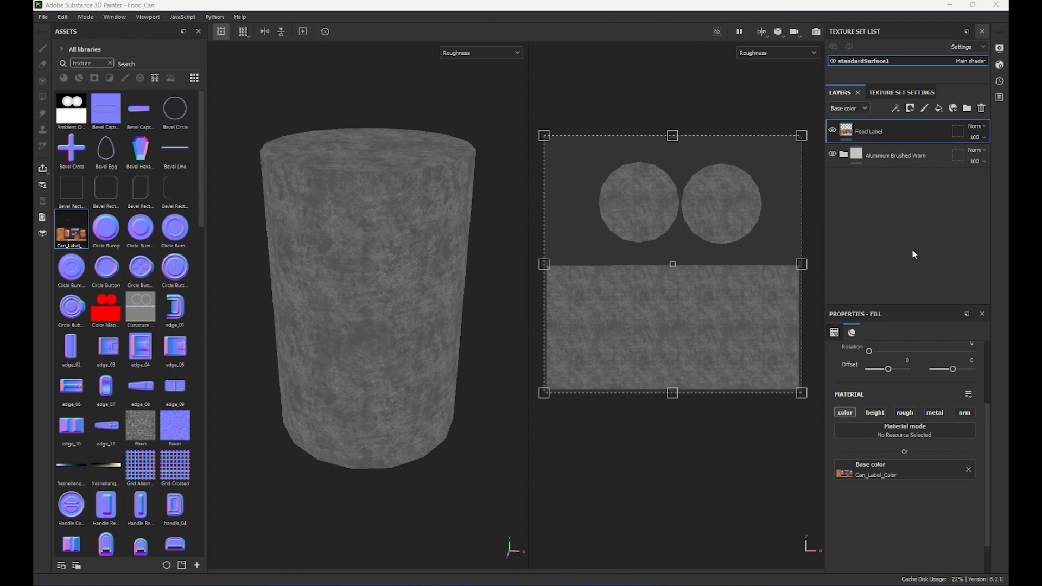
- Add a fill layer above Food Label with only the roughness channel enabled
click(944, 112)
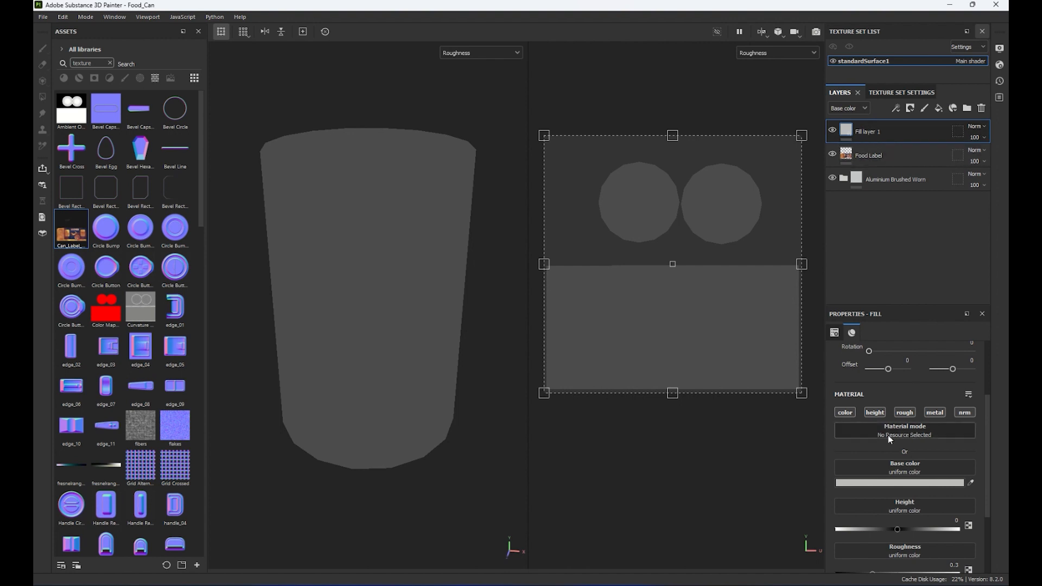
click(845, 413)
click(875, 412)
click(941, 414)
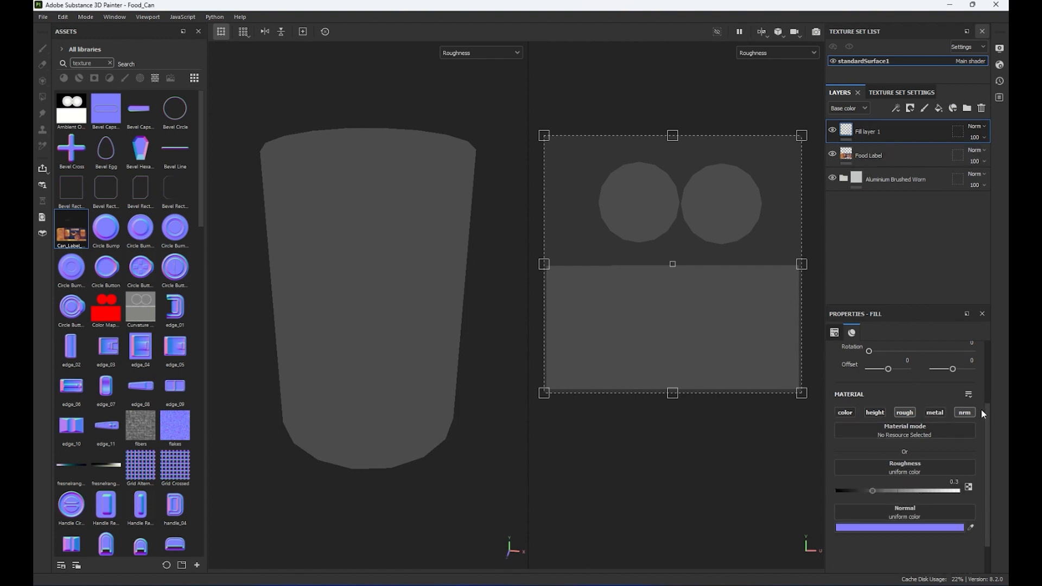
click(964, 413)
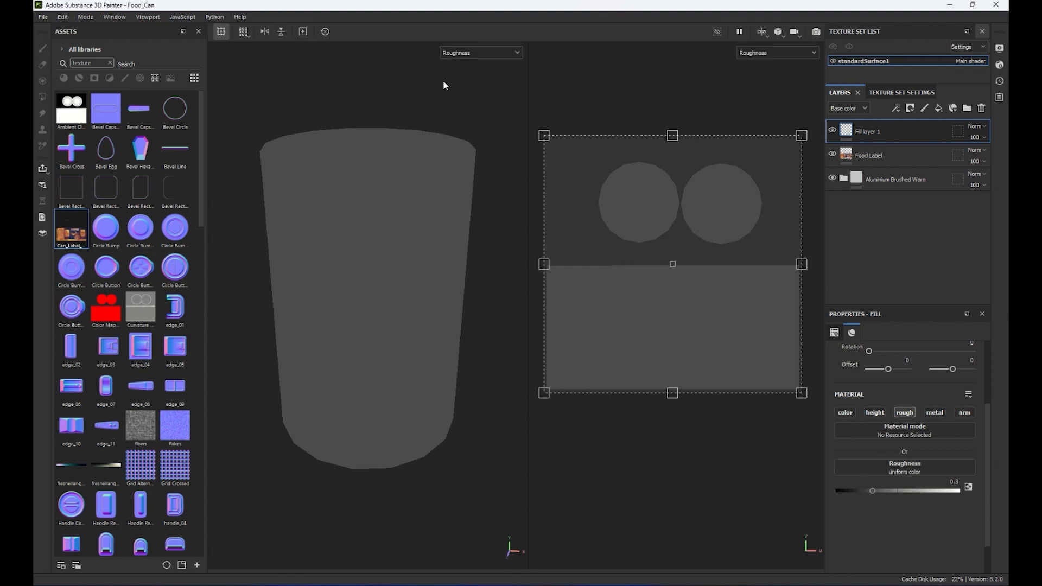
- Return to the full material display and test the new fill layer's roughness at 0 and at 1
key(m)
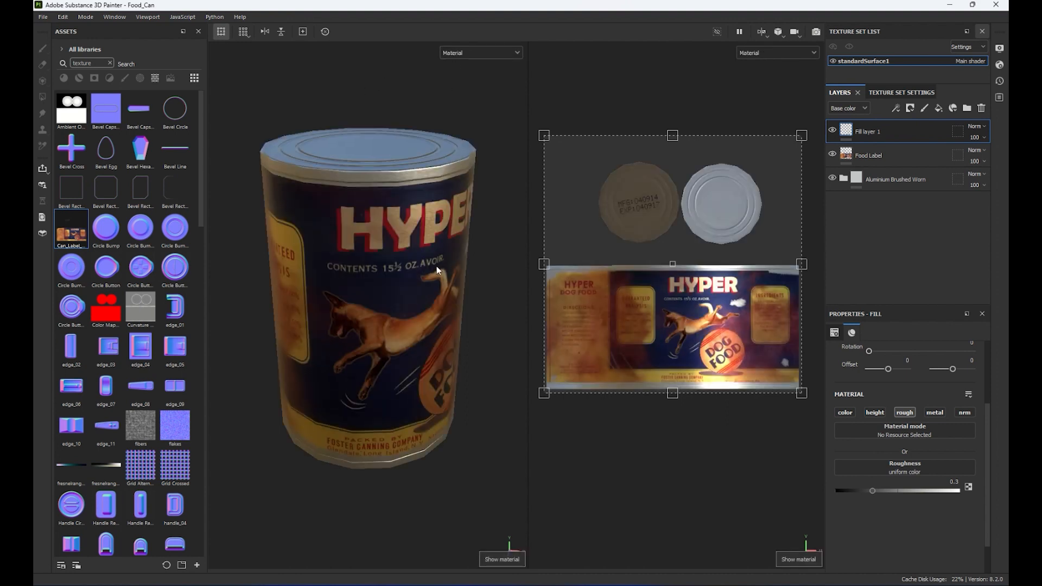
alt+drag(387, 294, 434, 285)
scroll(470, 356, up, 3)
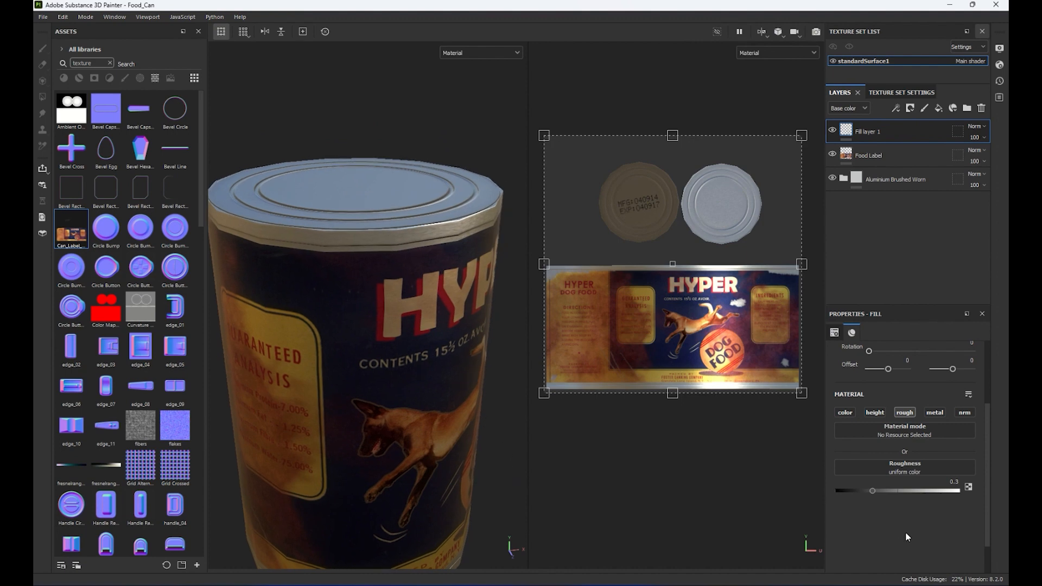
drag(872, 491, 806, 488)
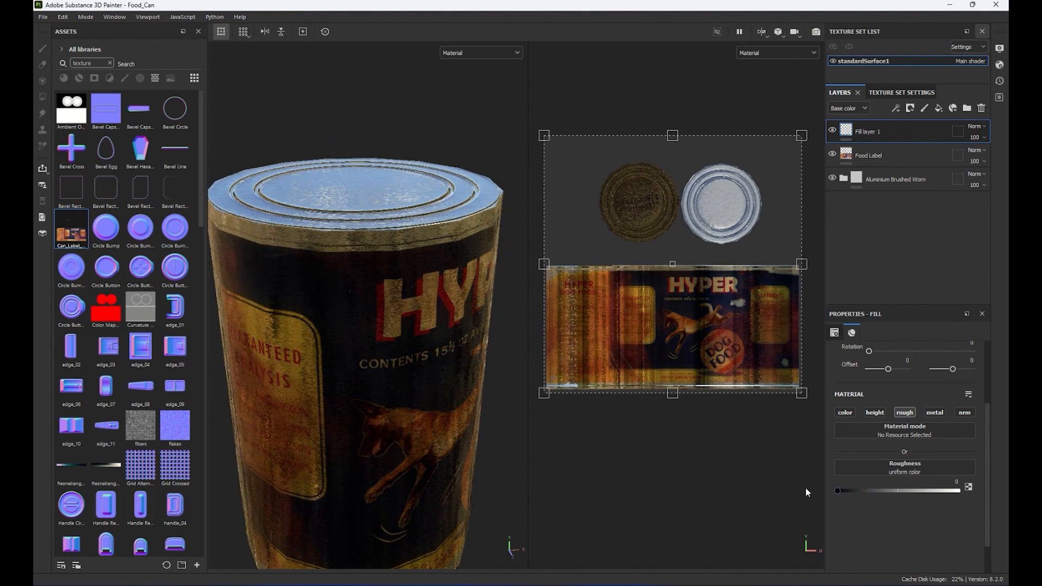
alt+drag(313, 225, 244, 211)
drag(837, 491, 978, 492)
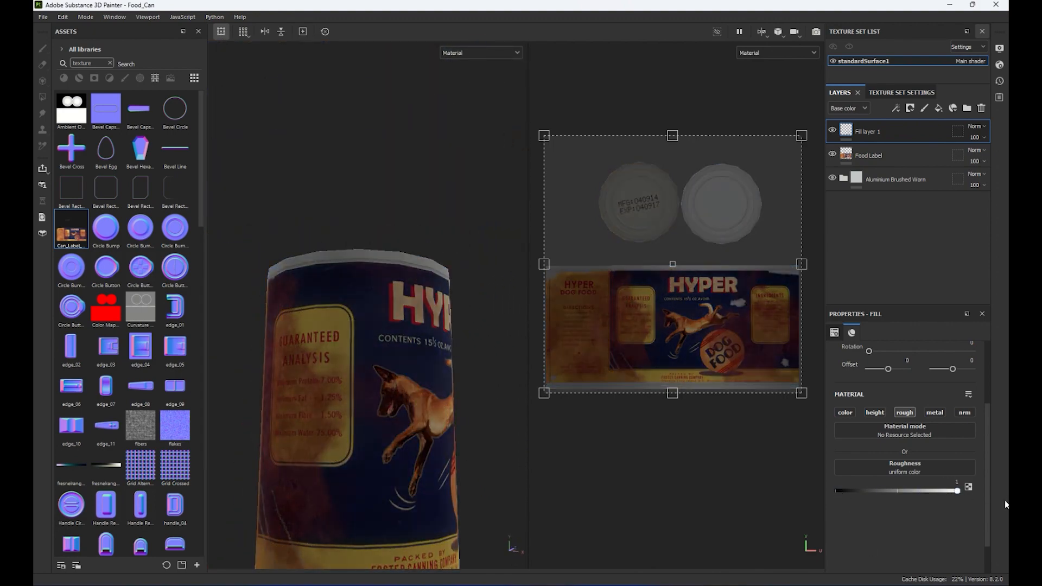
- Frame the whole can and compare the fill layer's roughness at 0 and 1 once more
alt+drag(380, 162, 459, 315)
alt+right_drag(459, 315, 409, 301)
alt+middle_drag(409, 300, 392, 302)
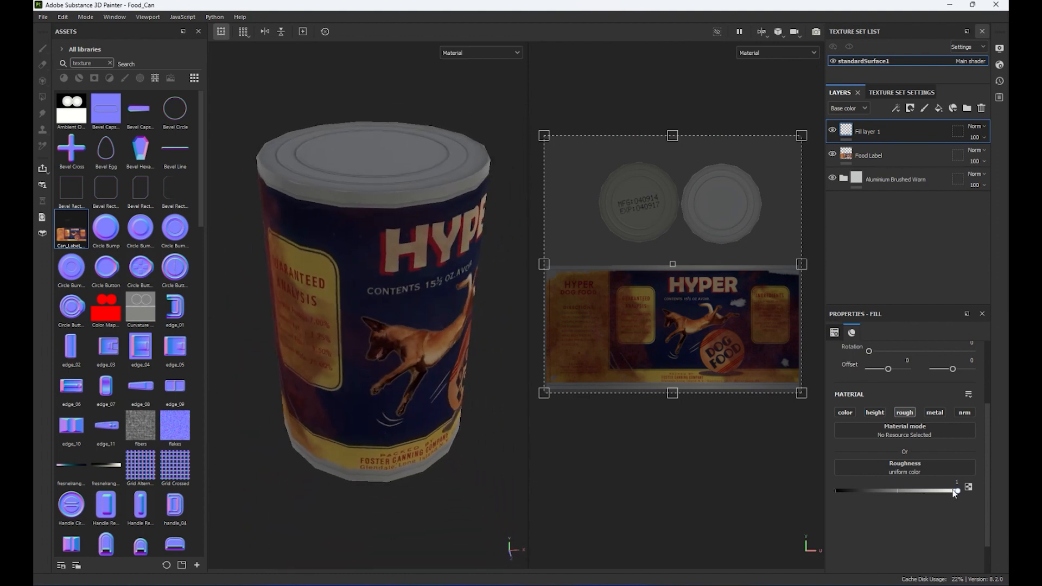
drag(955, 492, 807, 473)
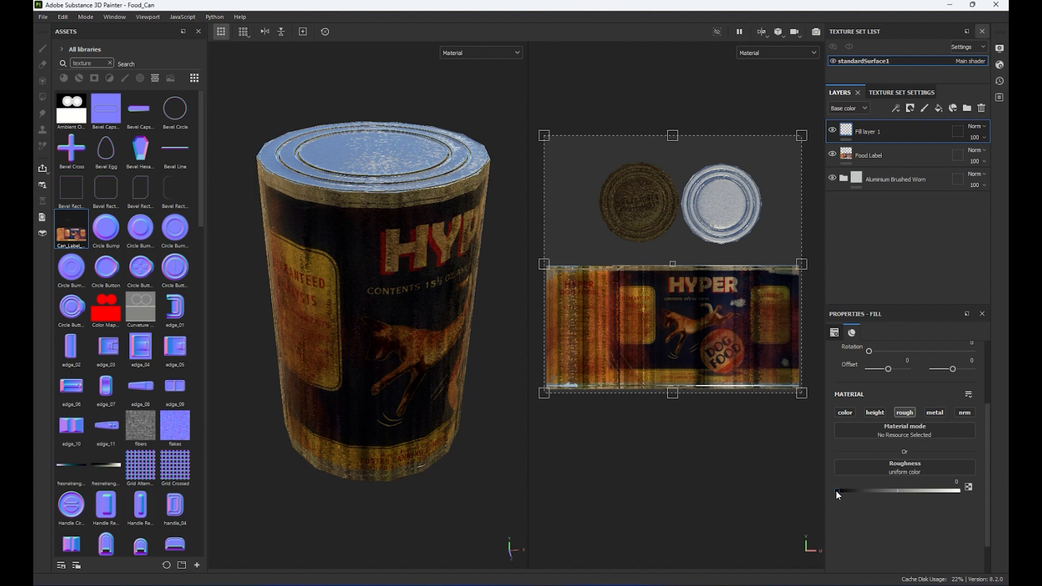
drag(838, 491, 957, 490)
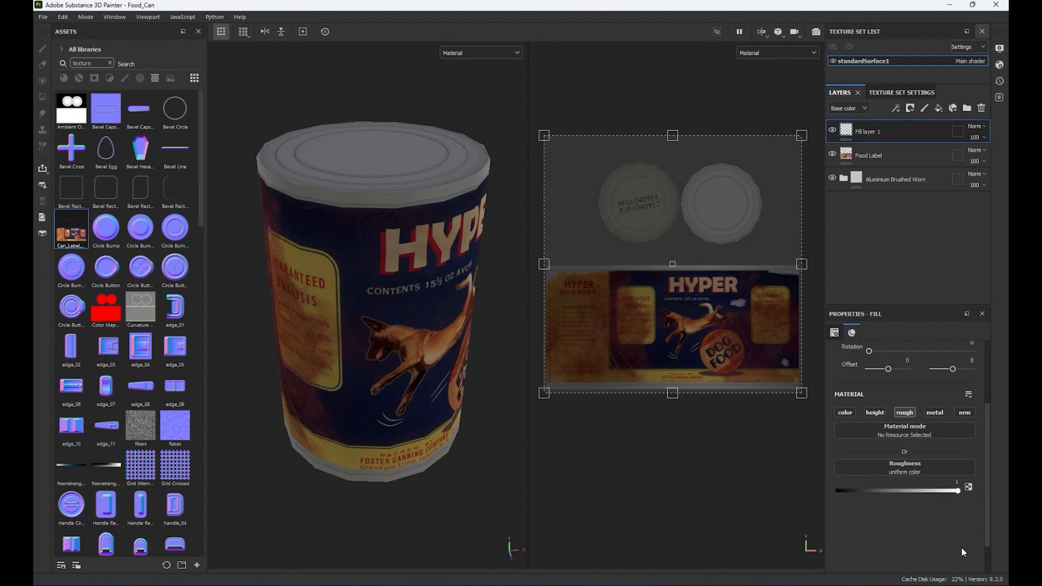
- Try a fill layer roughness of about 0.42, and delete the test fill layer
alt+drag(366, 282, 420, 307)
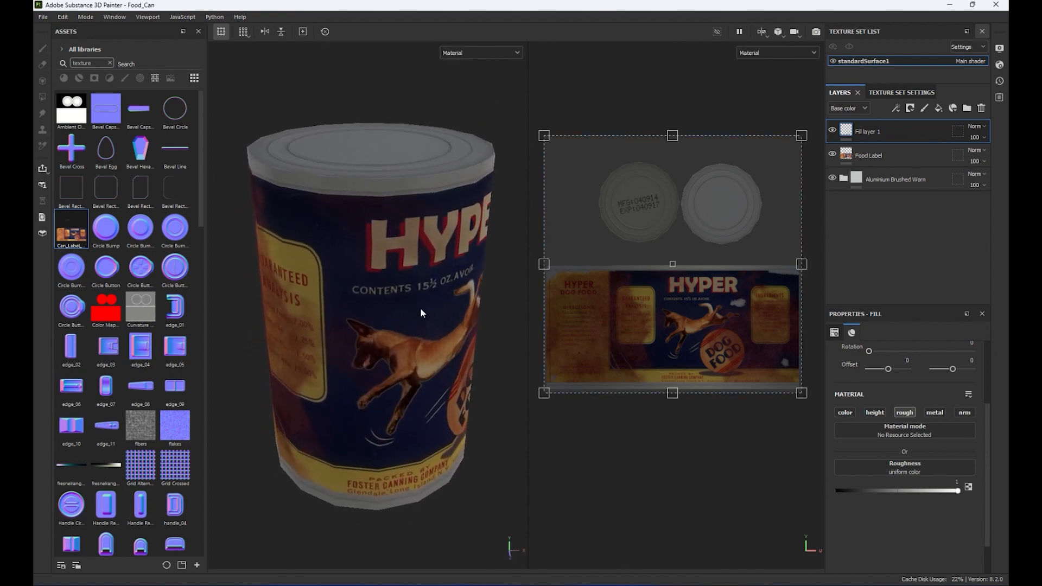
click(958, 491)
mouse_move(965, 495)
mouse_down()
mouse_move(830, 512)
mouse_move(877, 487)
mouse_move(980, 497)
mouse_move(956, 520)
mouse_move(888, 526)
mouse_up()
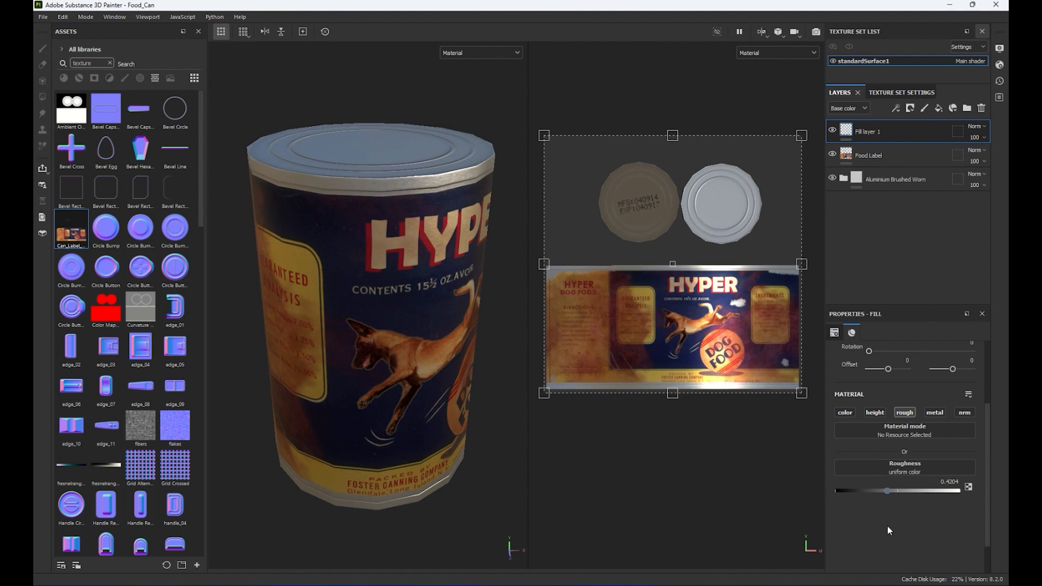
click(982, 108)
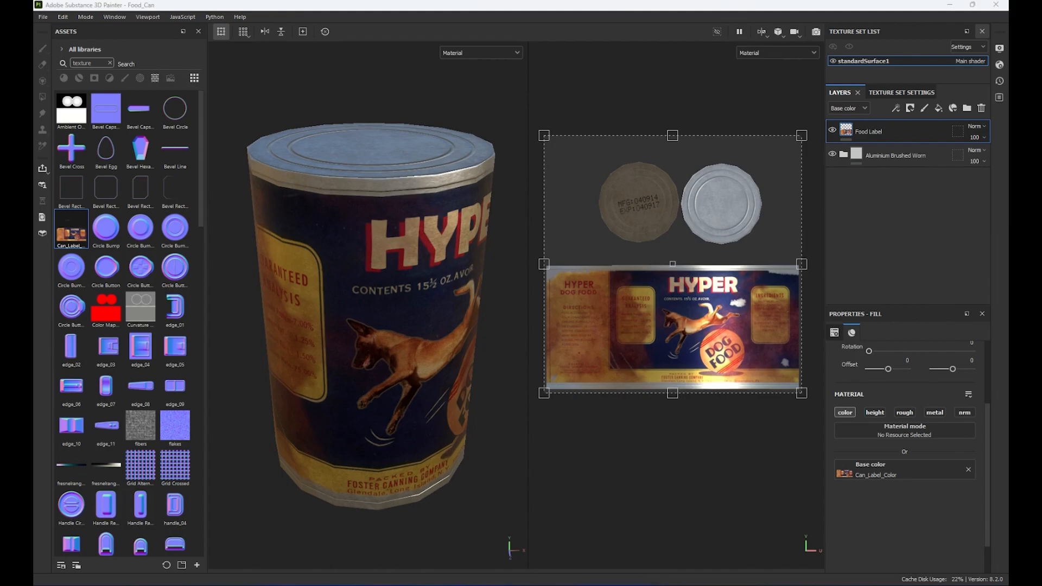
- Switch to Photoshop and add a Hue/Saturation adjustment layer above the Guide layer in Can_Label.psd
click(600, 583)
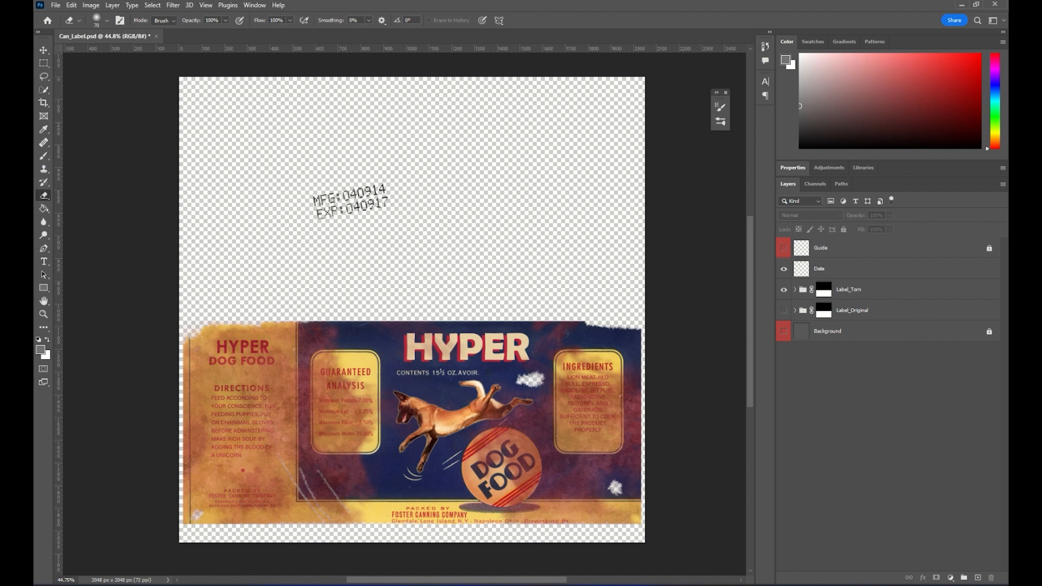
click(862, 251)
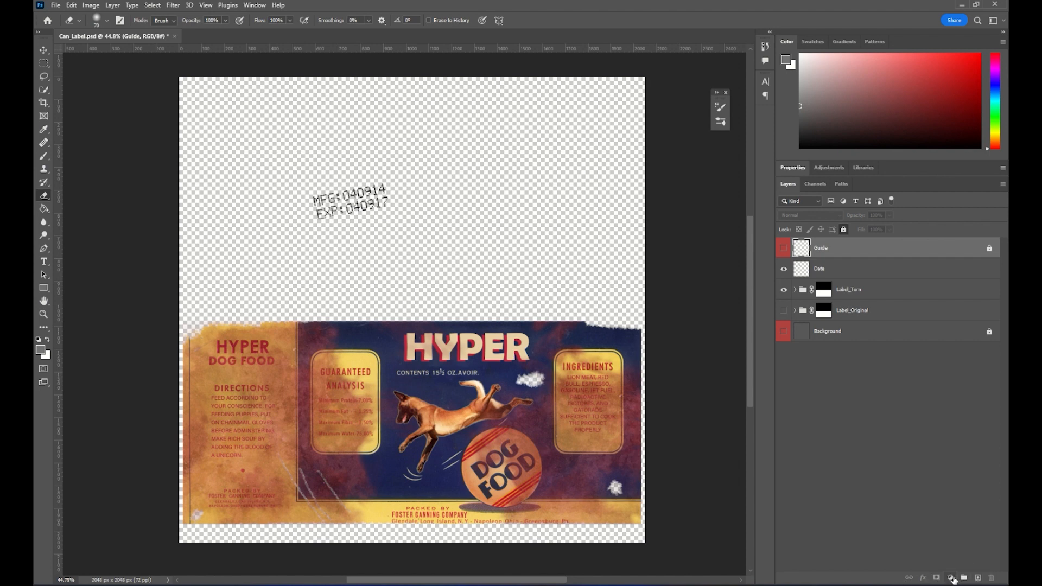
click(951, 578)
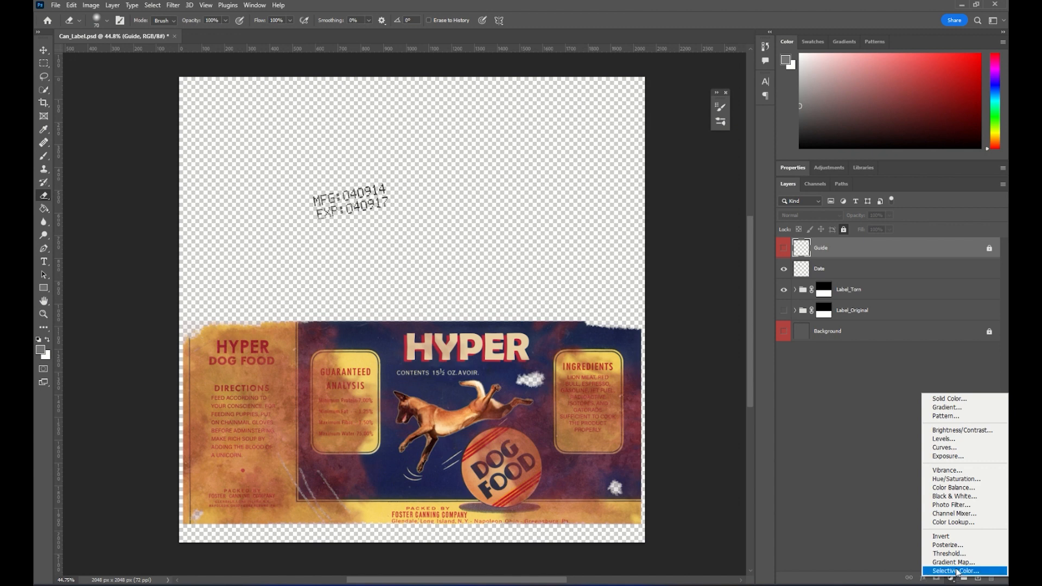
click(970, 480)
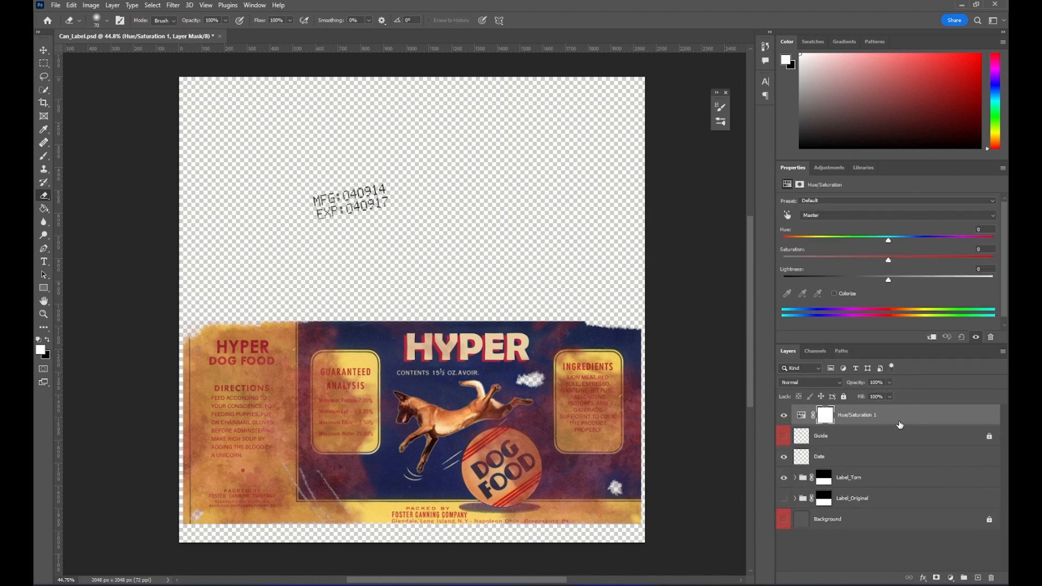
- Set the Hue/Saturation layer's saturation to -100 and compare the label artwork with the adjustment off and on
drag(888, 344, 898, 280)
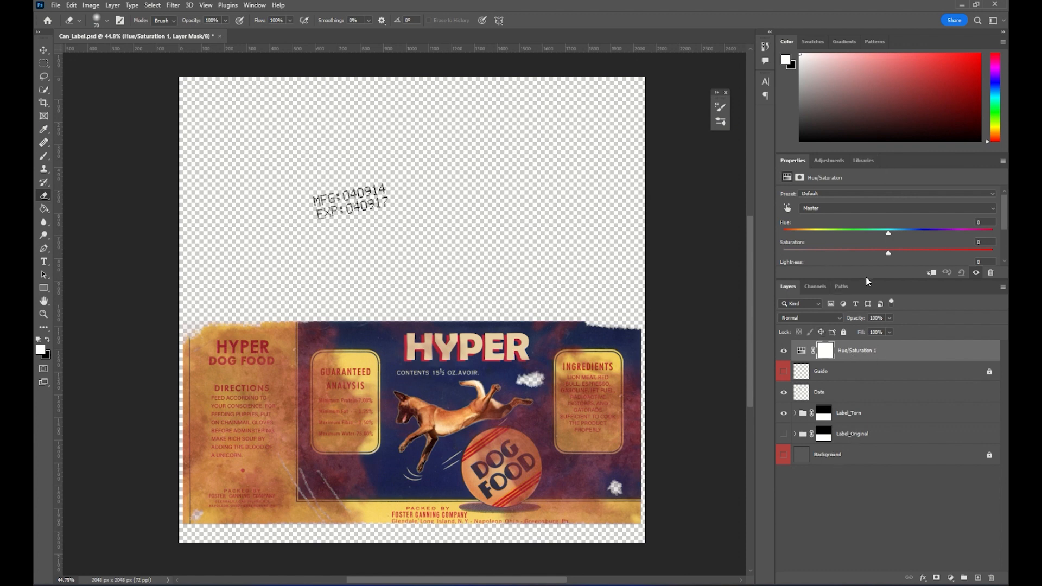
drag(865, 277, 866, 357)
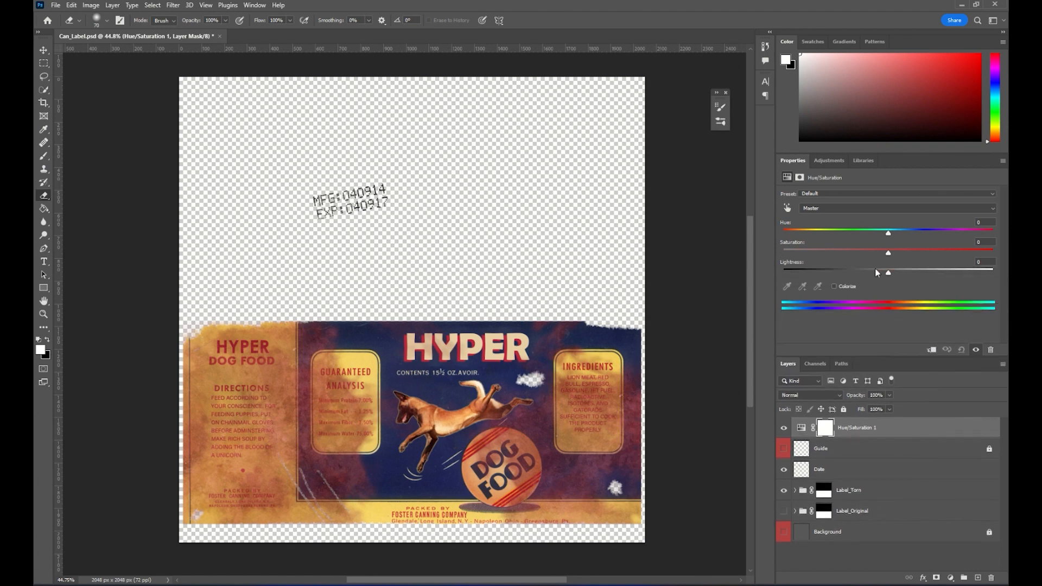
click(847, 474)
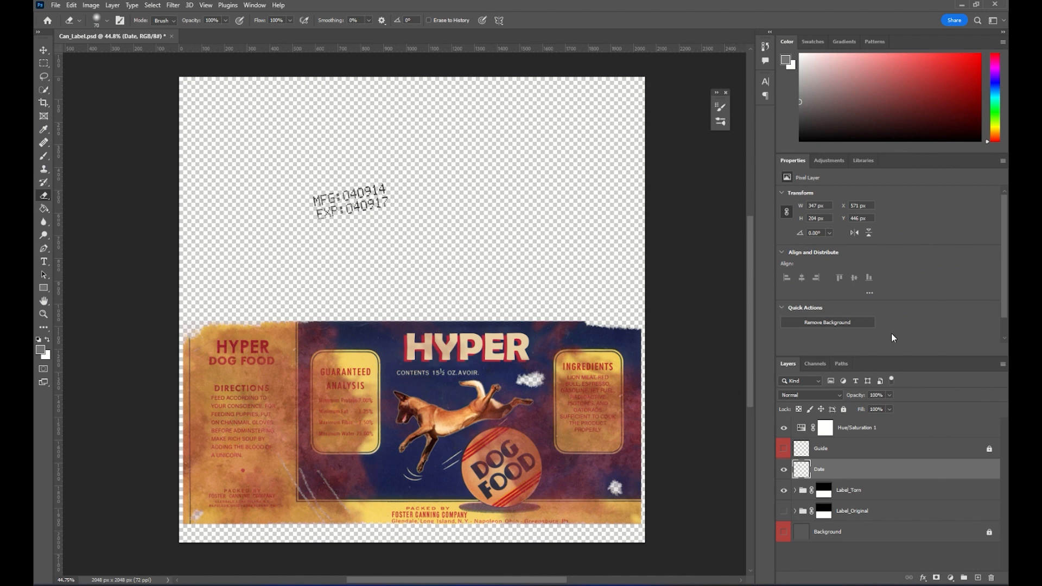
click(920, 429)
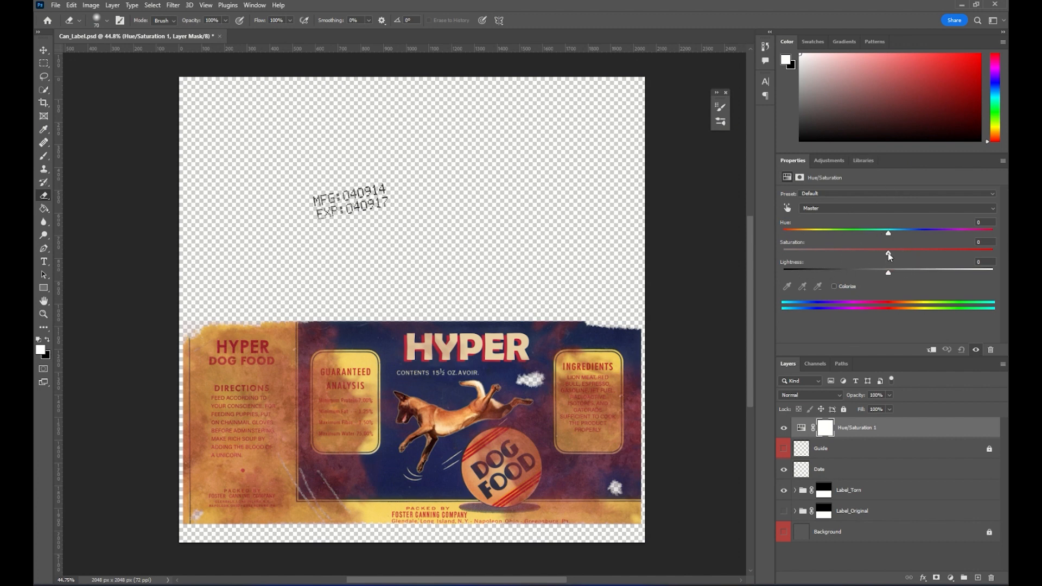
drag(888, 253, 748, 241)
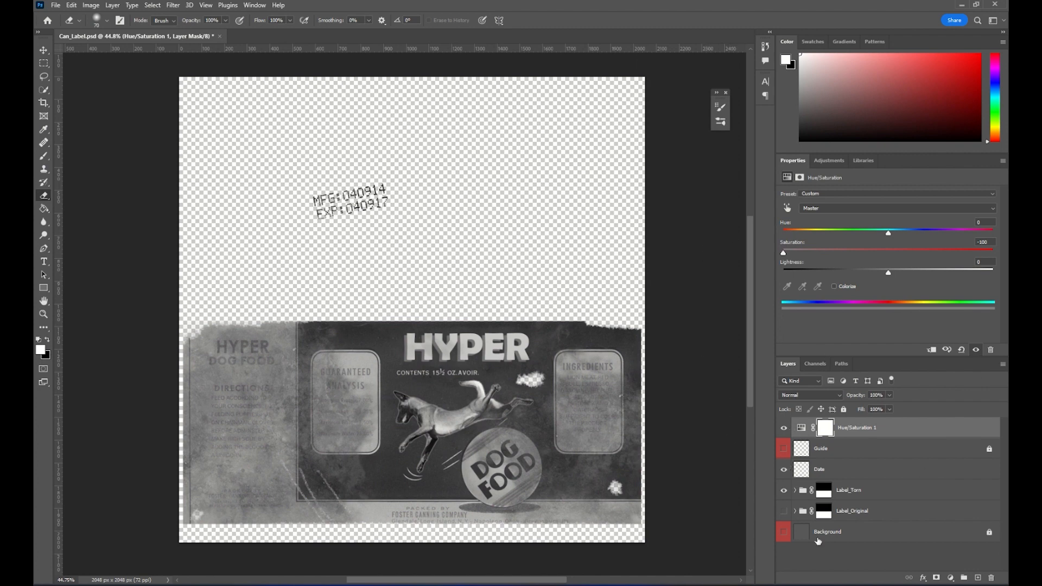
click(783, 428)
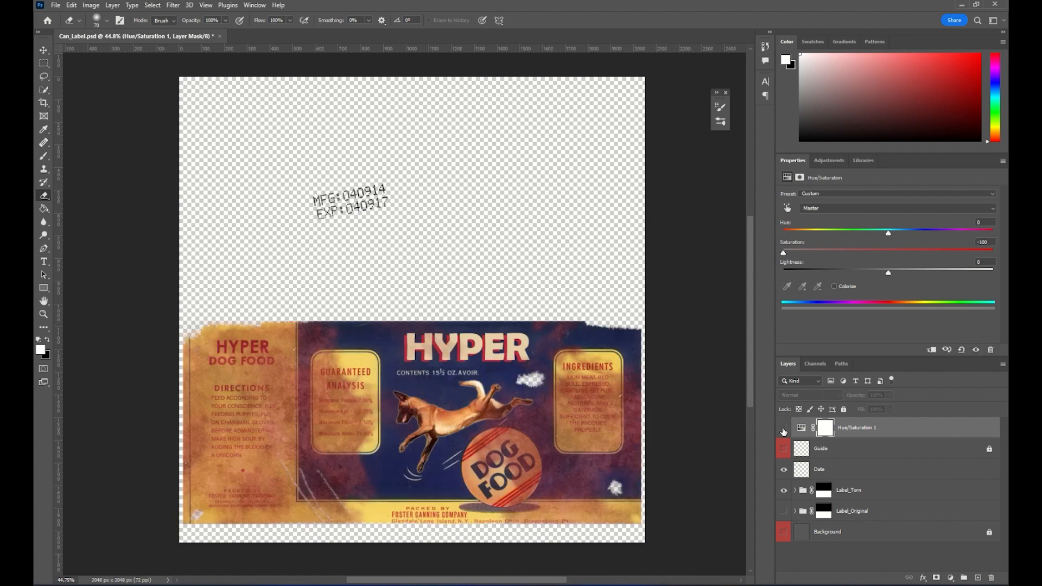
click(783, 430)
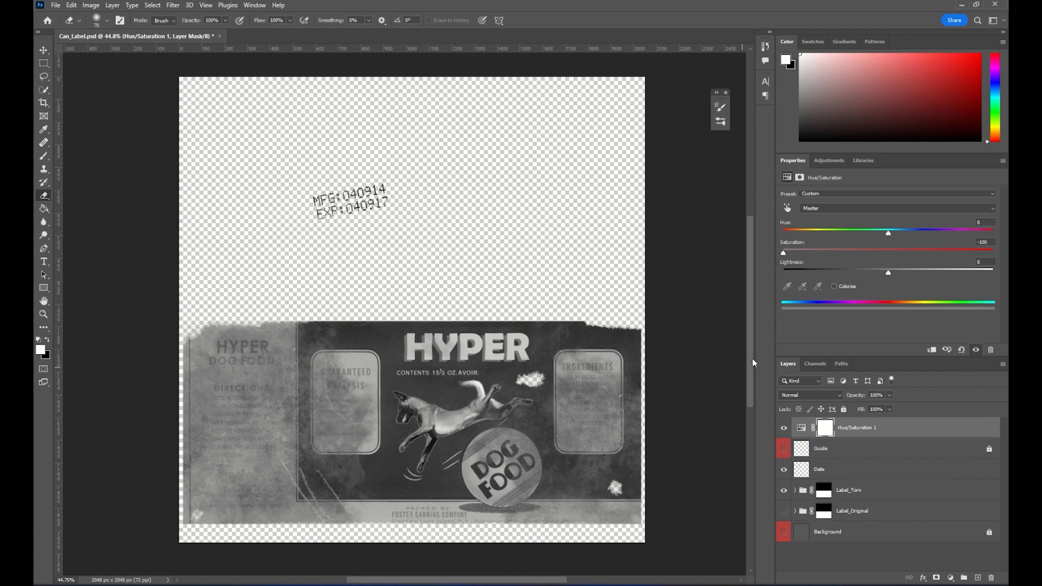
- Add a Levels adjustment layer above the Hue/Saturation layer
drag(913, 356, 911, 332)
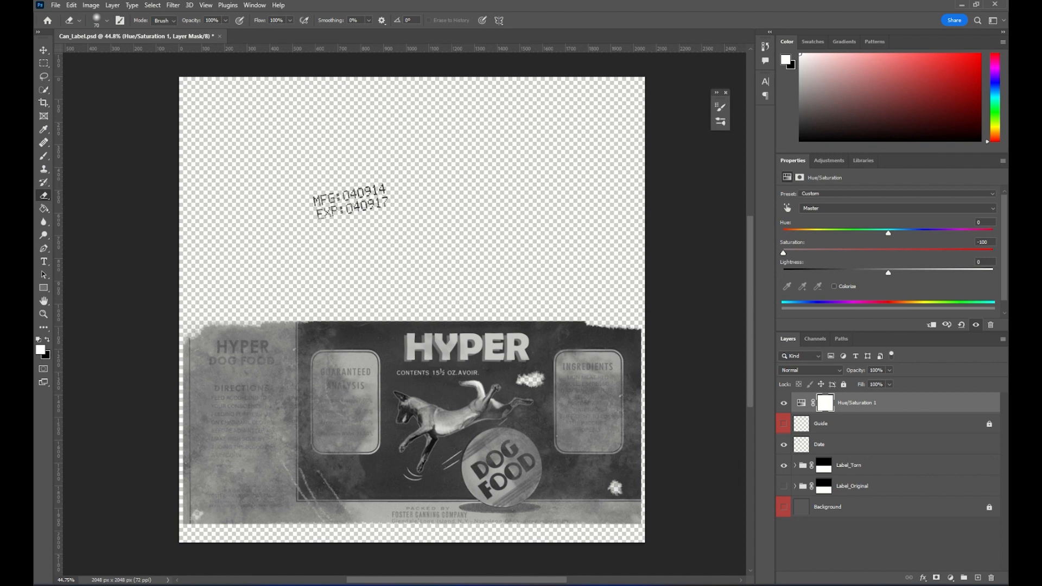
click(951, 578)
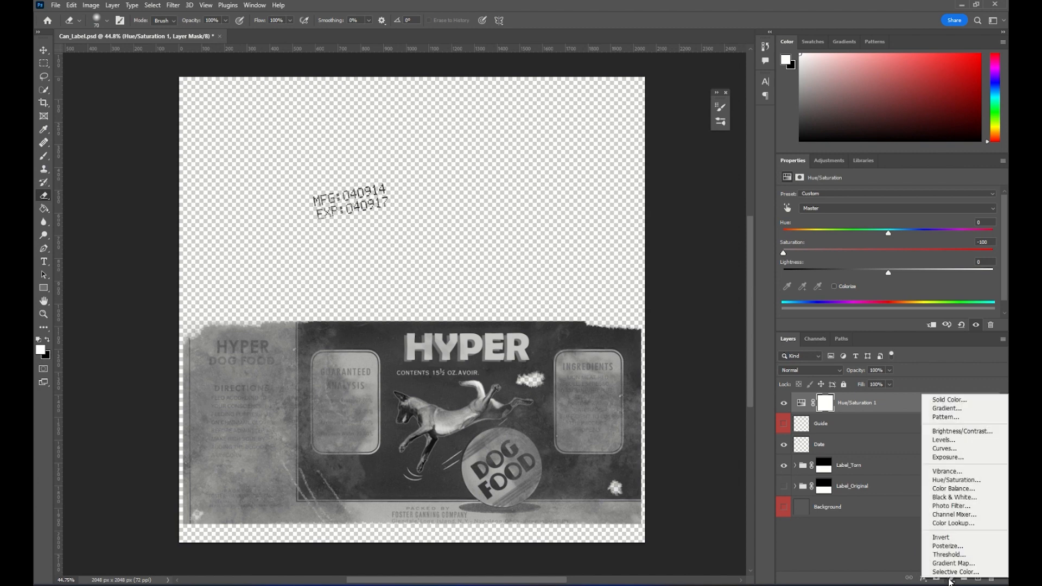
click(958, 441)
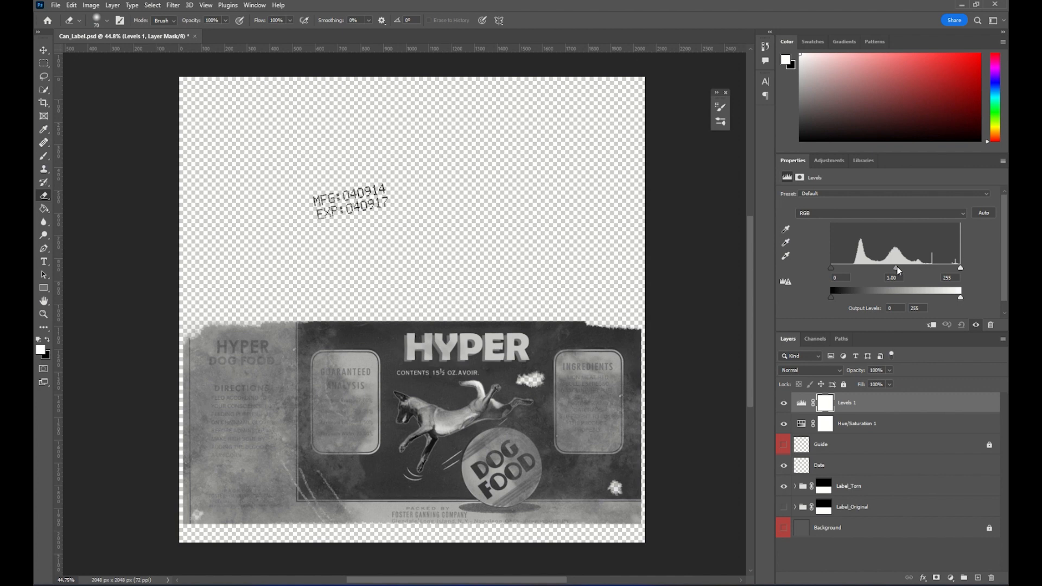
- Lighten the grayscale label with the Levels adjustment, setting the midtone input to 1.85 and the output black level to 148
drag(897, 278, 859, 278)
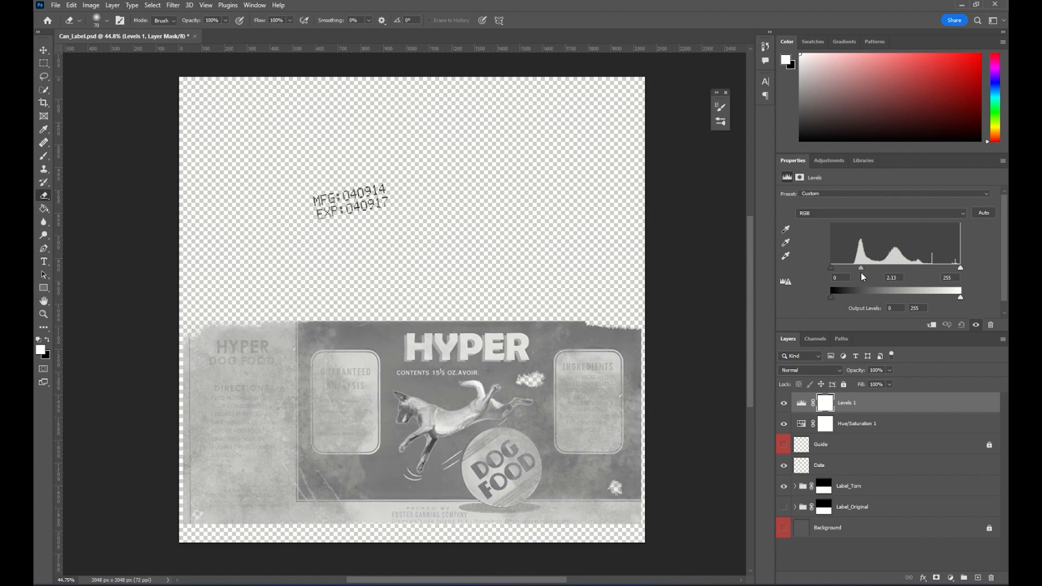
mouse_move(961, 268)
mouse_down()
mouse_move(855, 269)
mouse_move(960, 269)
mouse_up()
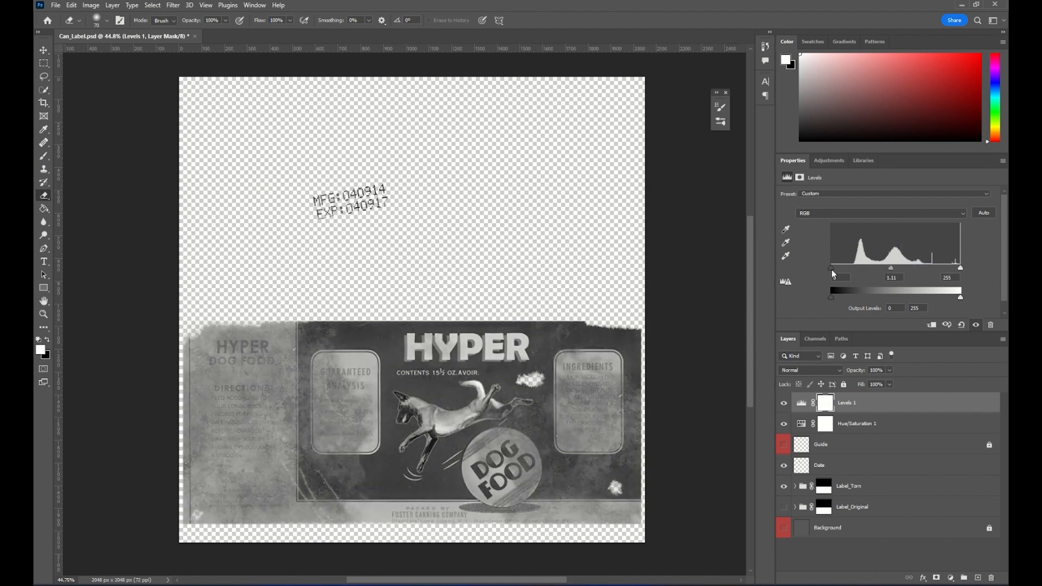
mouse_move(831, 269)
mouse_down()
mouse_move(931, 270)
mouse_move(889, 275)
mouse_move(807, 256)
mouse_move(862, 270)
mouse_move(849, 269)
mouse_up()
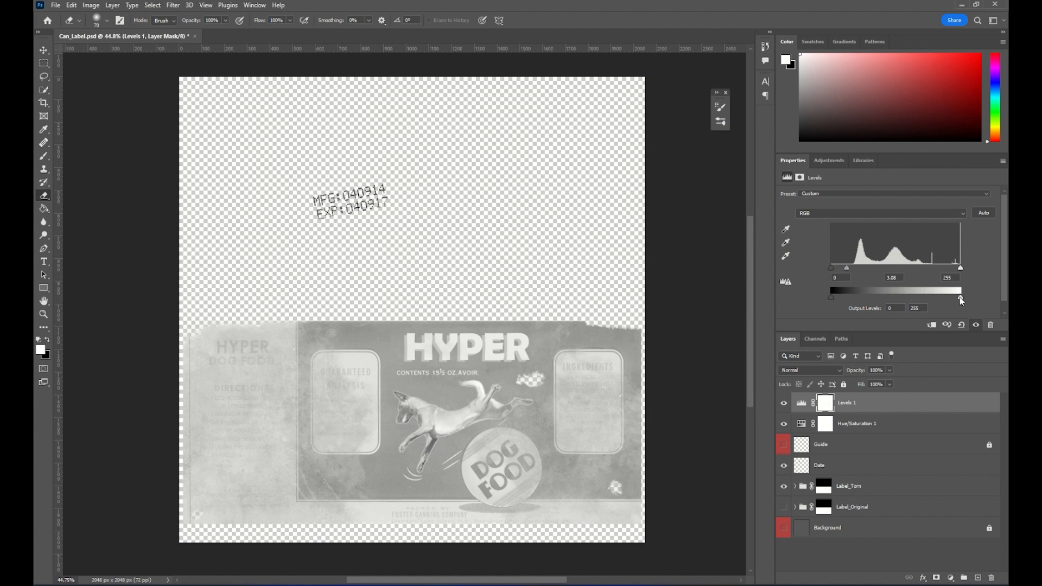
drag(849, 300, 910, 306)
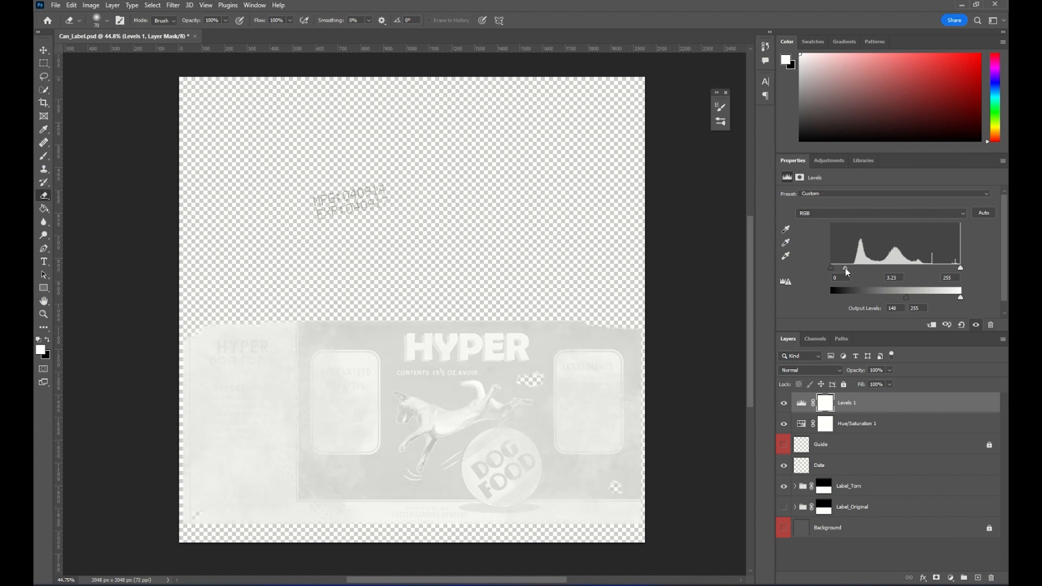
drag(845, 268, 867, 272)
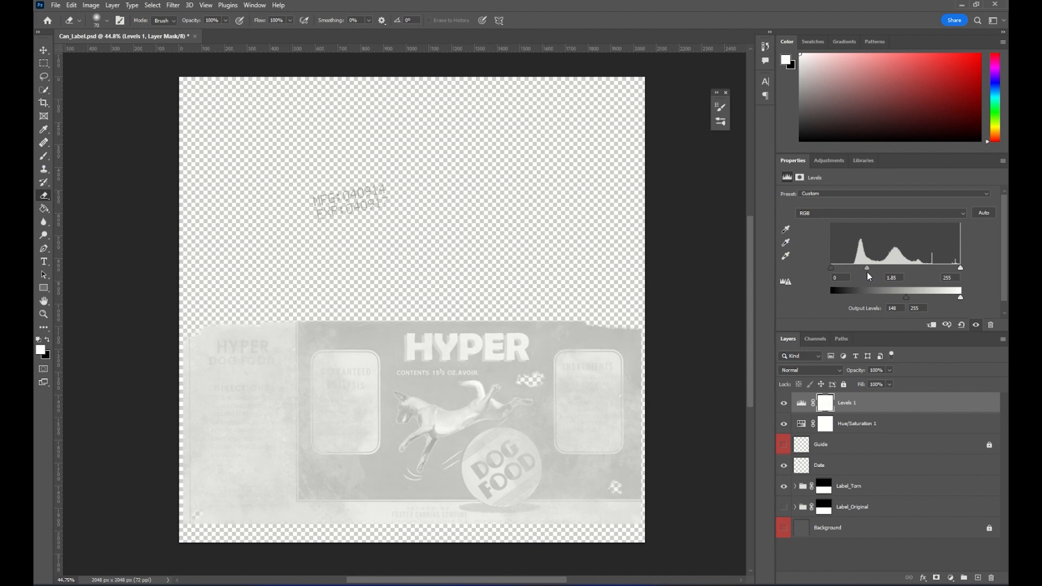
- Refine the Levels adjustment to midtone 1.75 and output levels 162 and 239, and compare the label with the adjustment layers off and on
drag(961, 298, 931, 299)
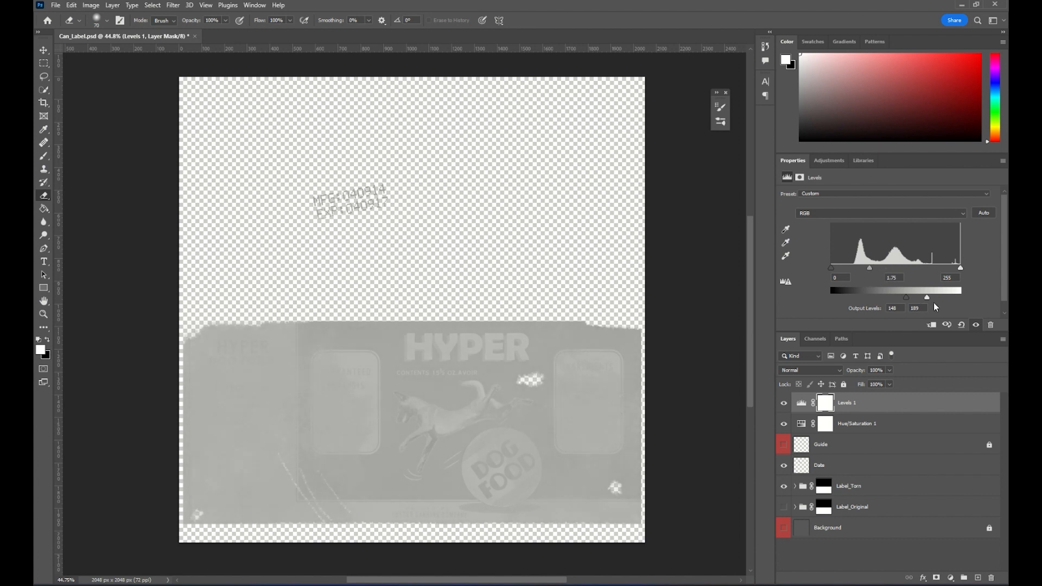
drag(928, 298, 954, 298)
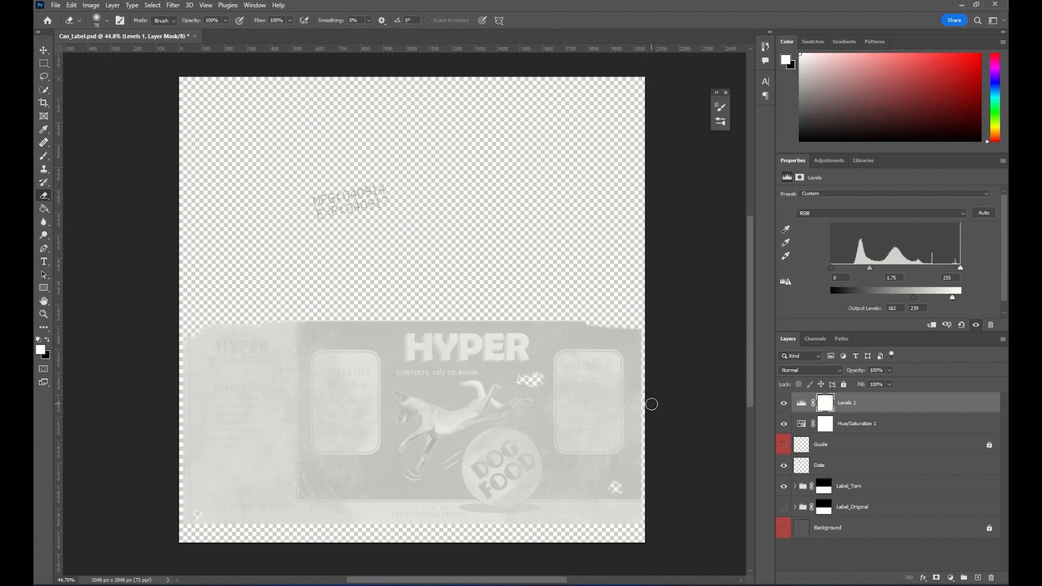
click(784, 403)
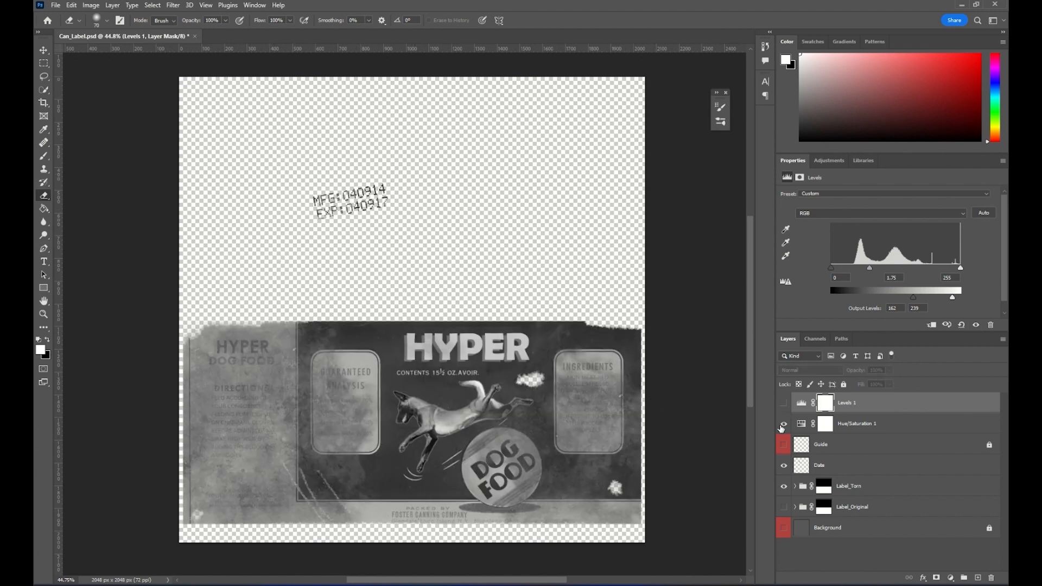
click(783, 424)
click(783, 424)
click(783, 402)
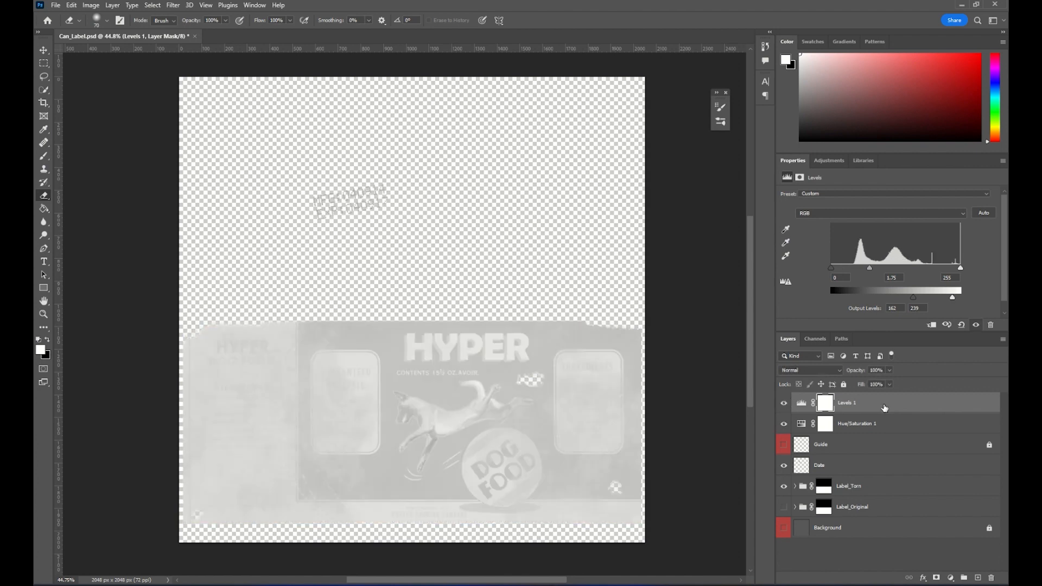
- Create a layer group named Roughness above the Levels adjustment layer
click(801, 403)
click(964, 578)
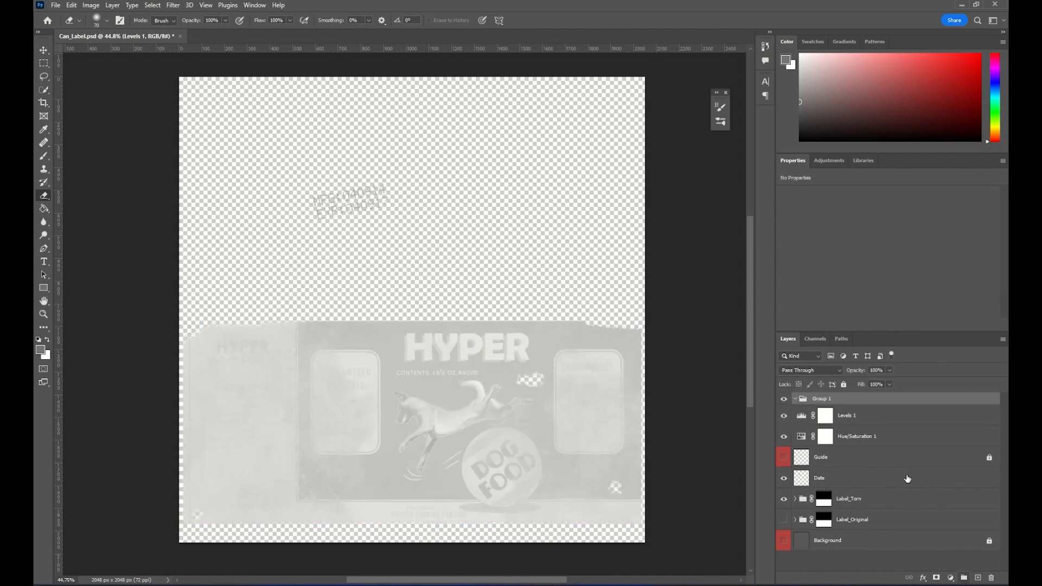
double_click(822, 399)
text(Roughness)
key(Return)
- Move the Levels and Hue/Saturation layers into the Roughness group, collapse it, and compare the artwork with the group off and on
click(866, 415)
shift+click(865, 435)
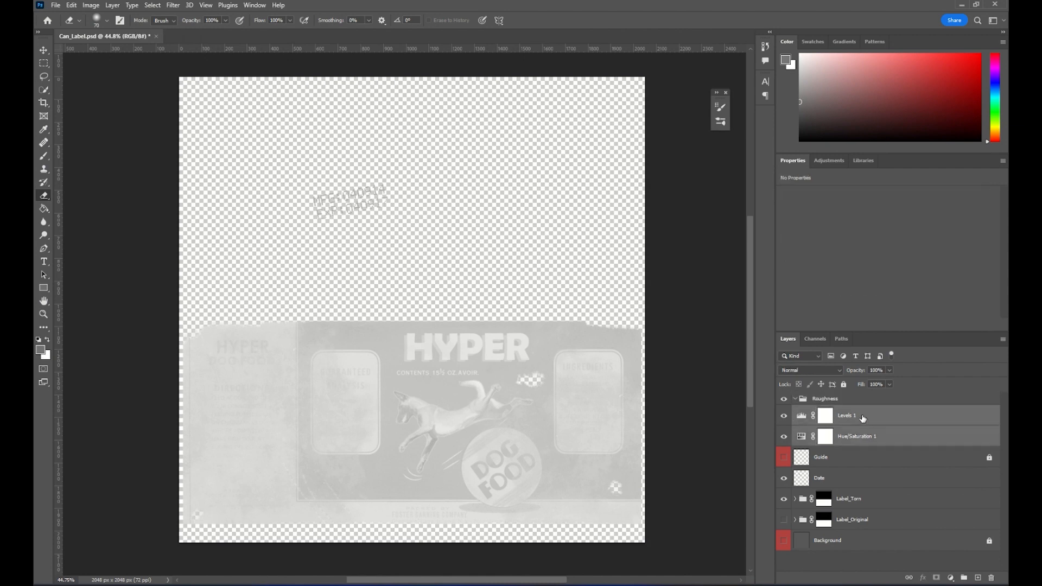
drag(855, 418, 797, 402)
click(796, 400)
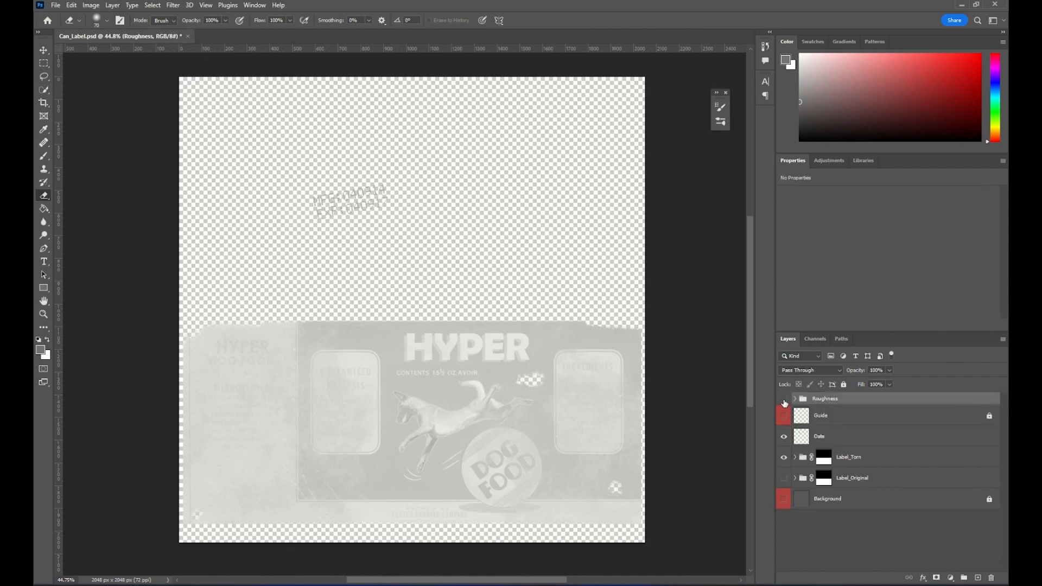
click(784, 399)
click(784, 400)
- Export the grayscale label artwork to the Desktop as a PNG named Can_Label_Roughness
click(55, 4)
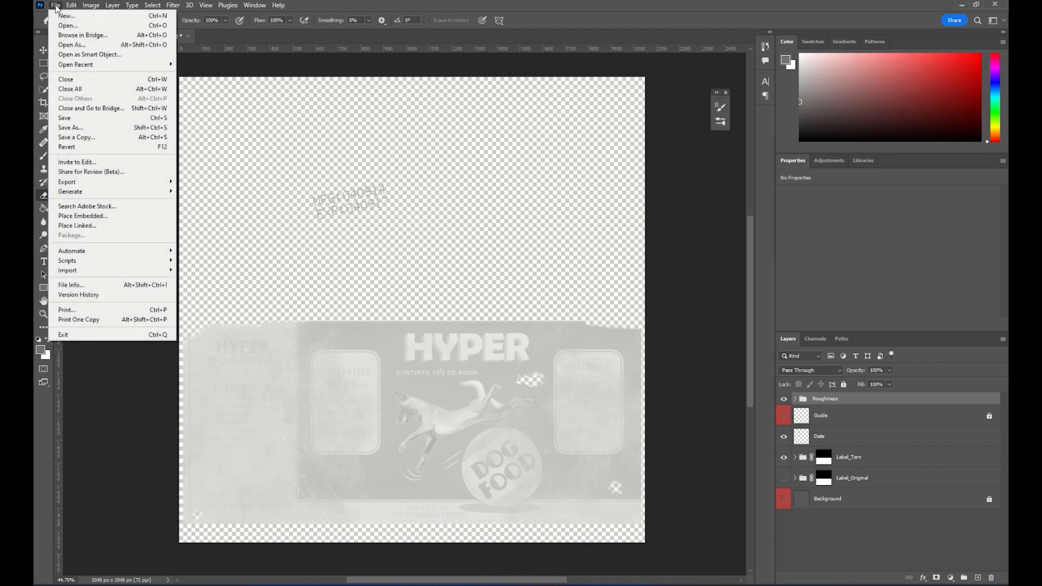
mouse_move(102, 186)
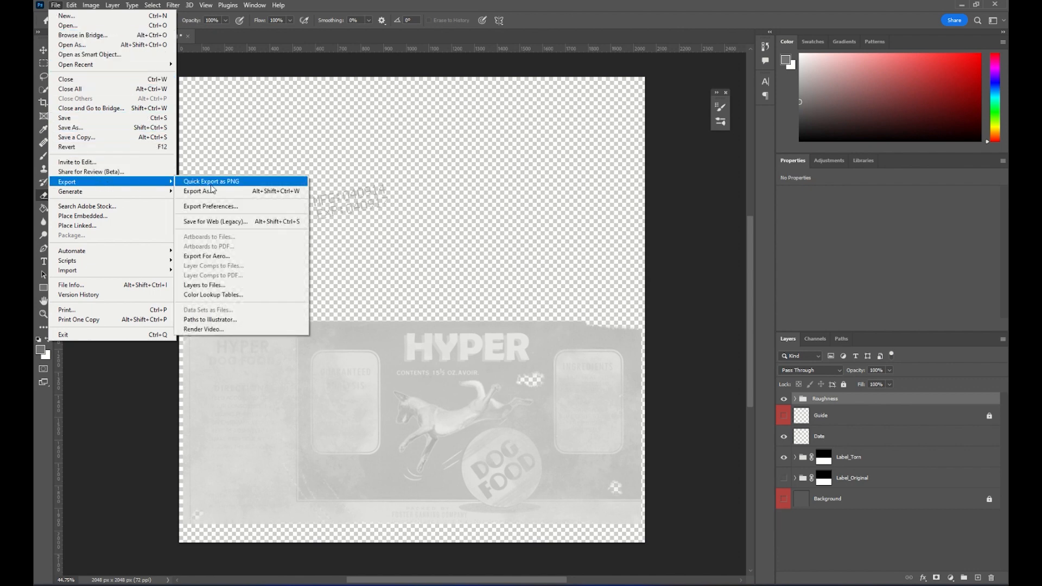
click(224, 185)
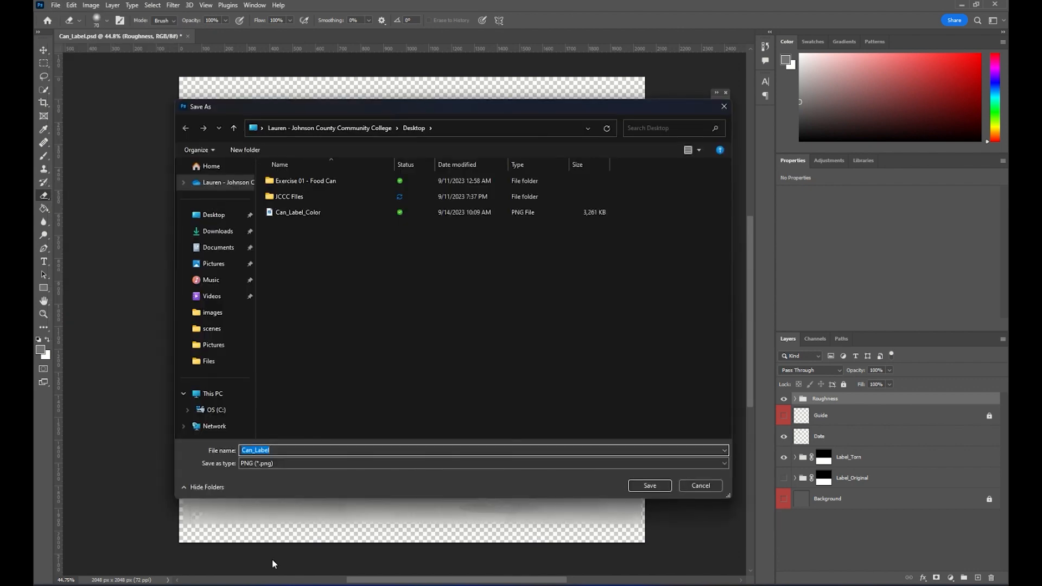
key(End)
text(_Rough)
click(642, 486)
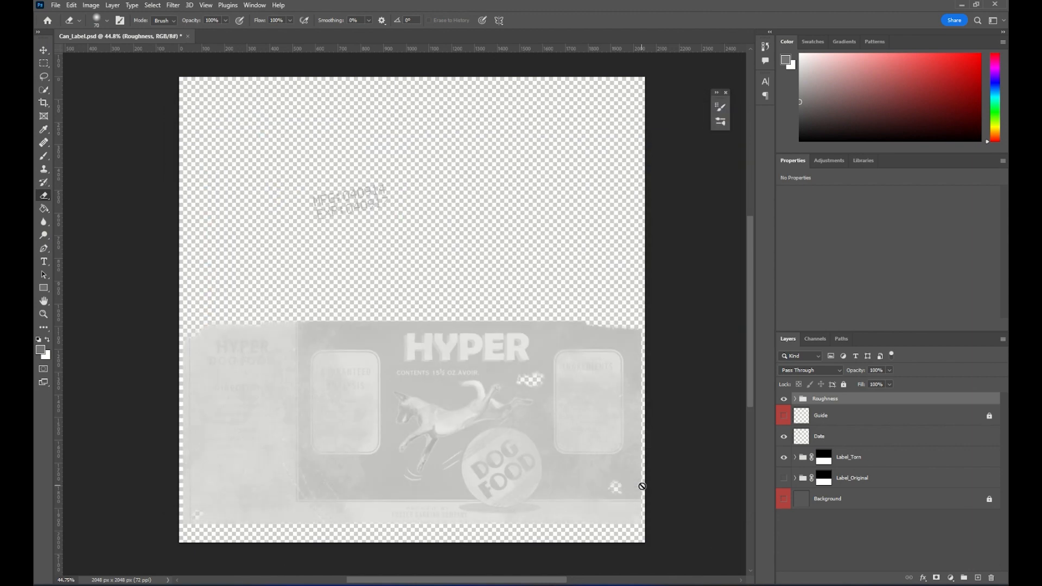
- Switch to Substance 3D Painter and enable the roughness channel on the Food Label fill layer
mouse_move(556, 585)
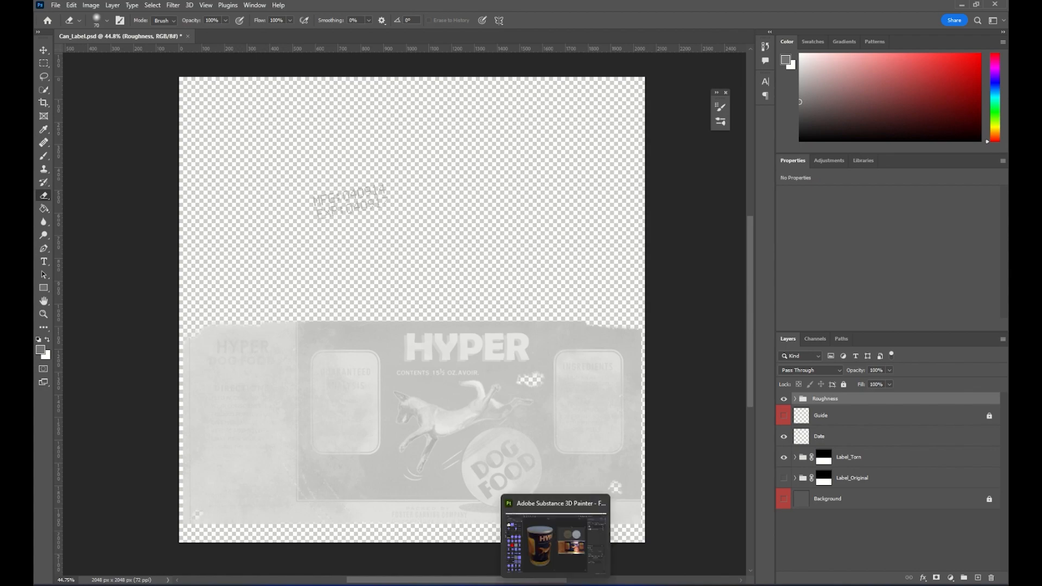
click(556, 585)
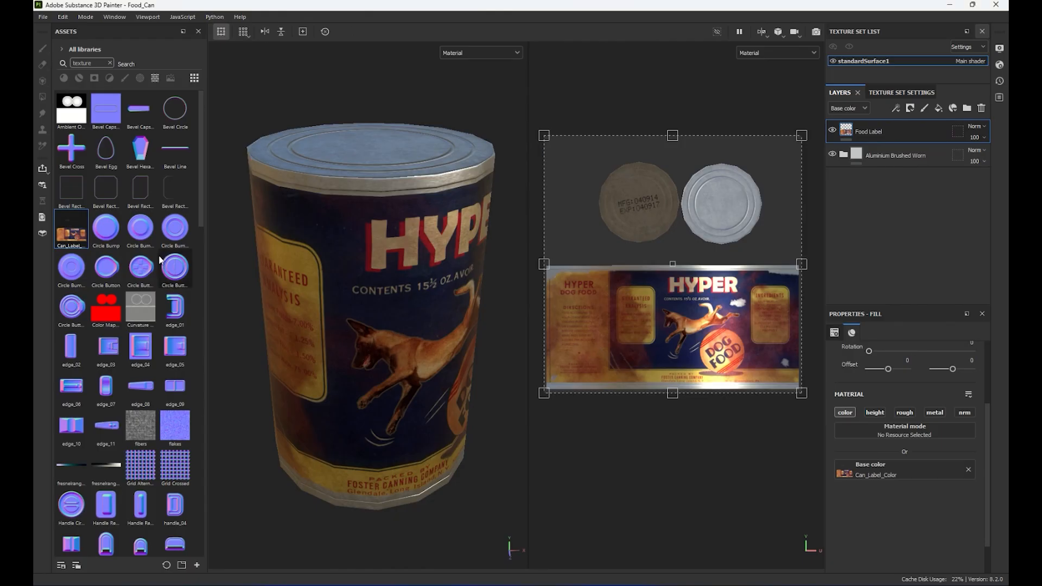
right_click(353, 363)
alt+right_drag(298, 370, 309, 378)
alt+drag(308, 377, 251, 340)
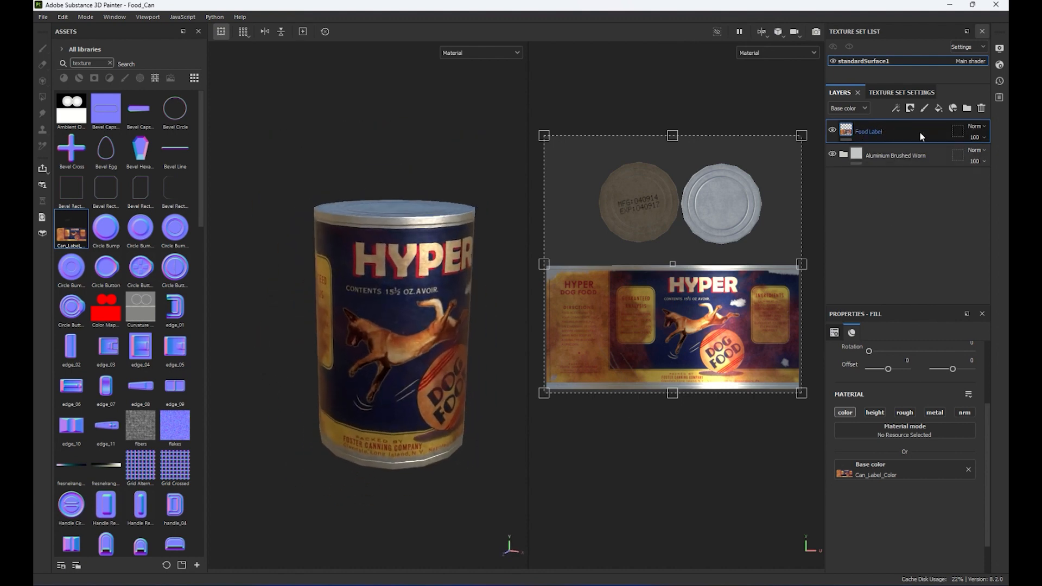
click(905, 413)
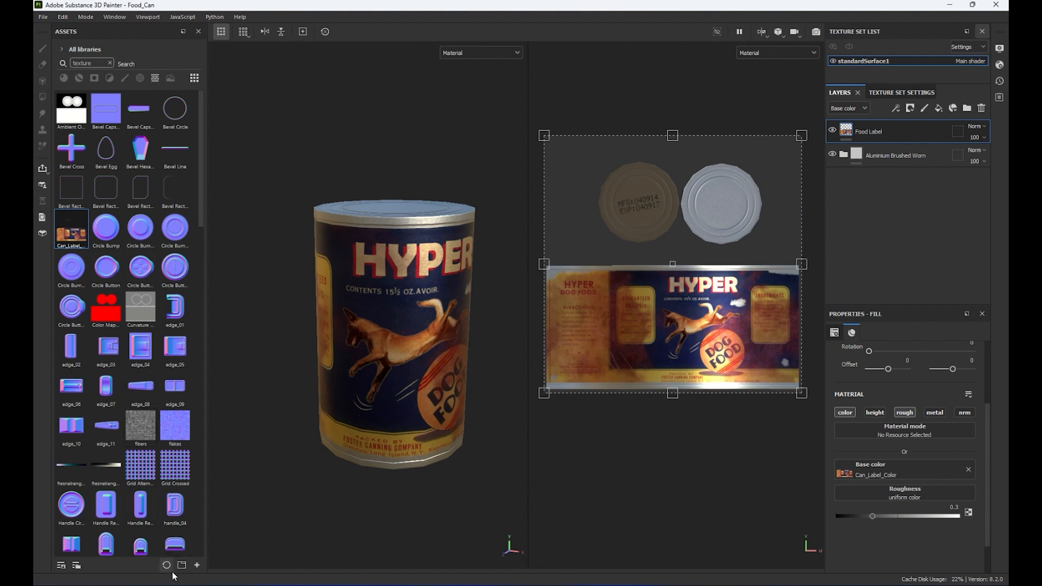
- Import Can_Label_Roughness.png as a texture into the current session and assign it to the Food Label layer's roughness
click(197, 566)
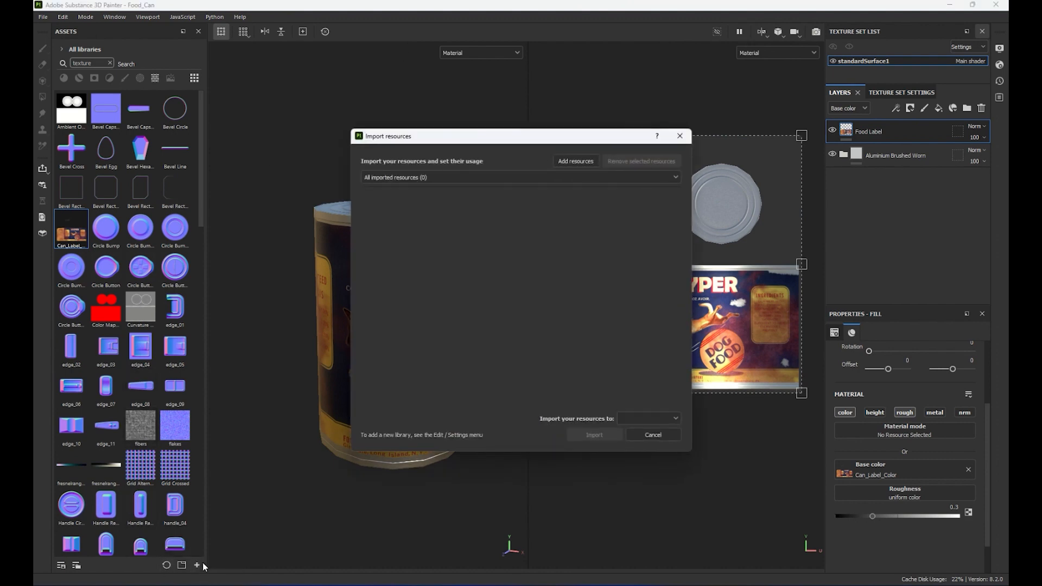
click(570, 161)
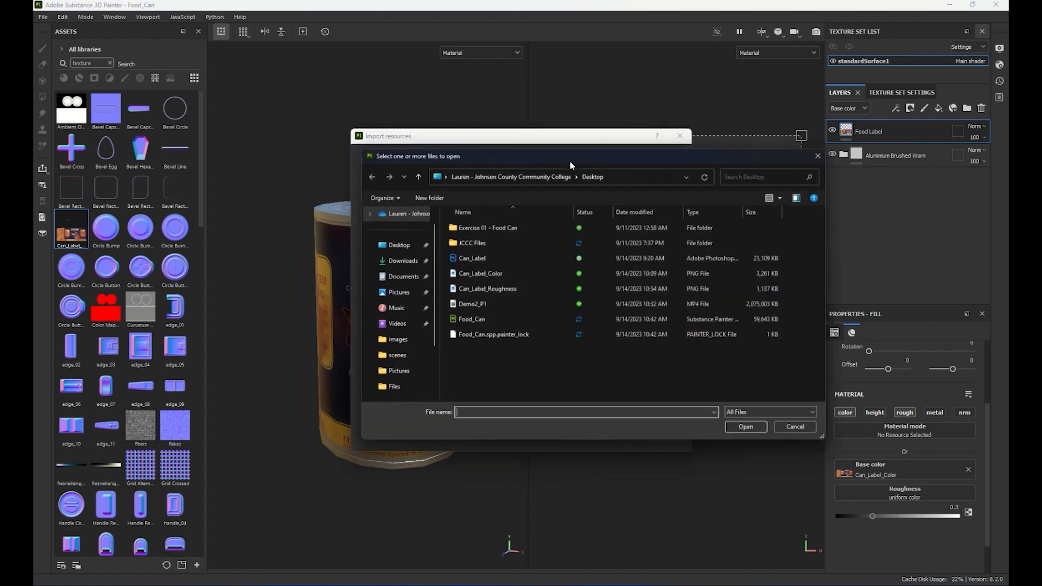
click(504, 289)
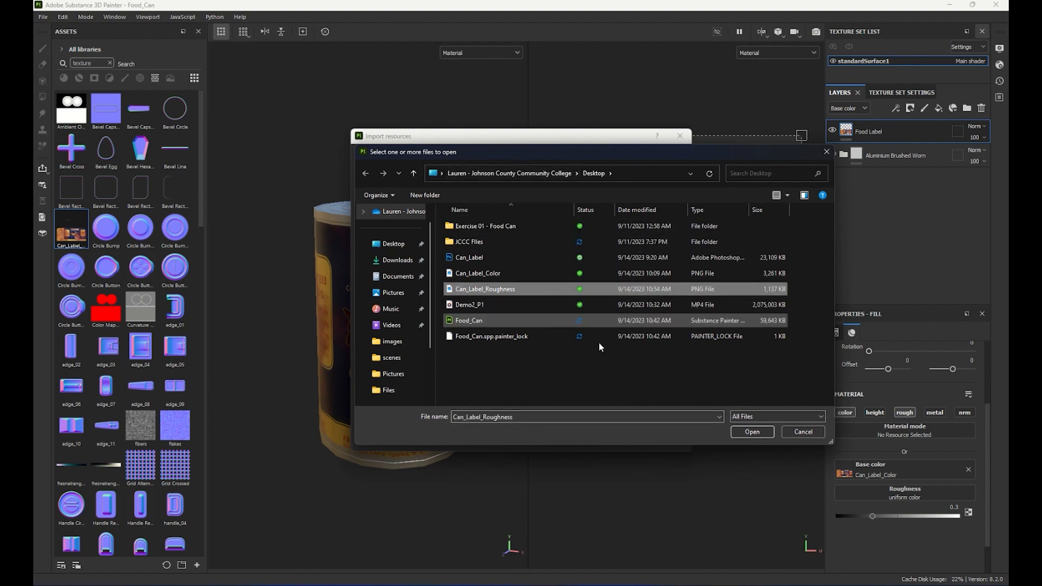
click(760, 432)
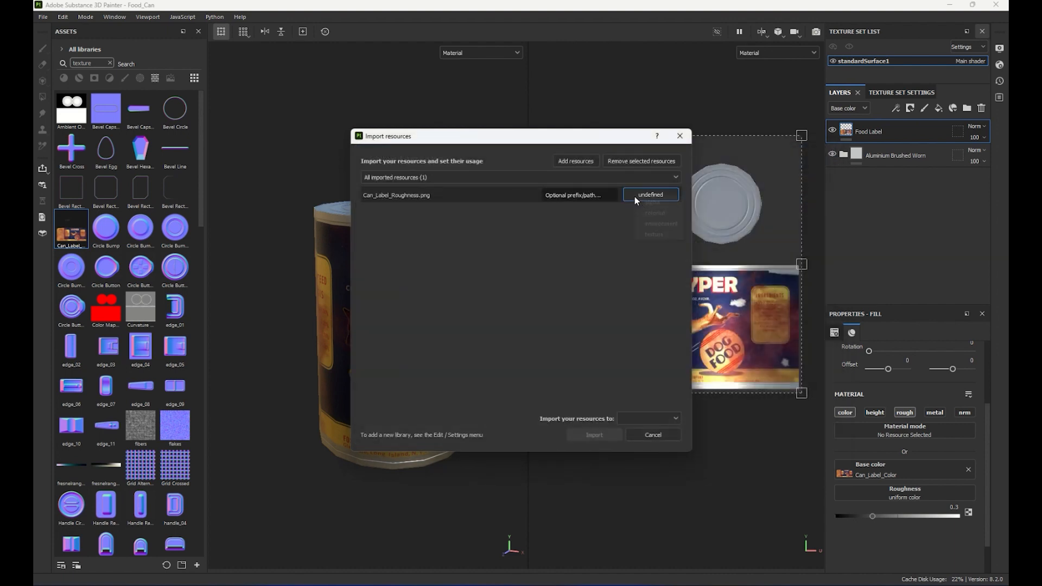
click(643, 196)
click(648, 236)
click(643, 418)
click(652, 431)
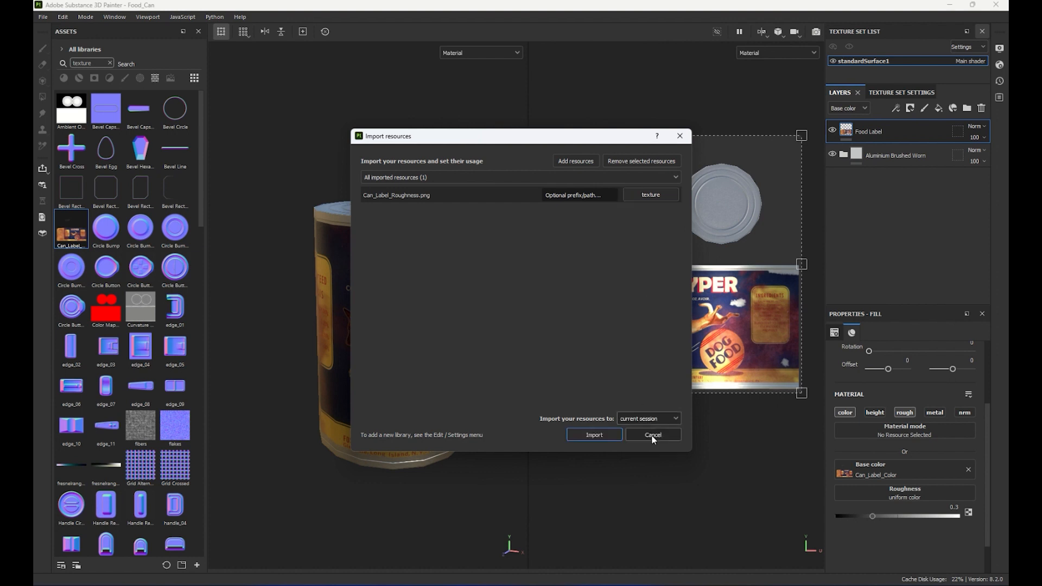
click(609, 436)
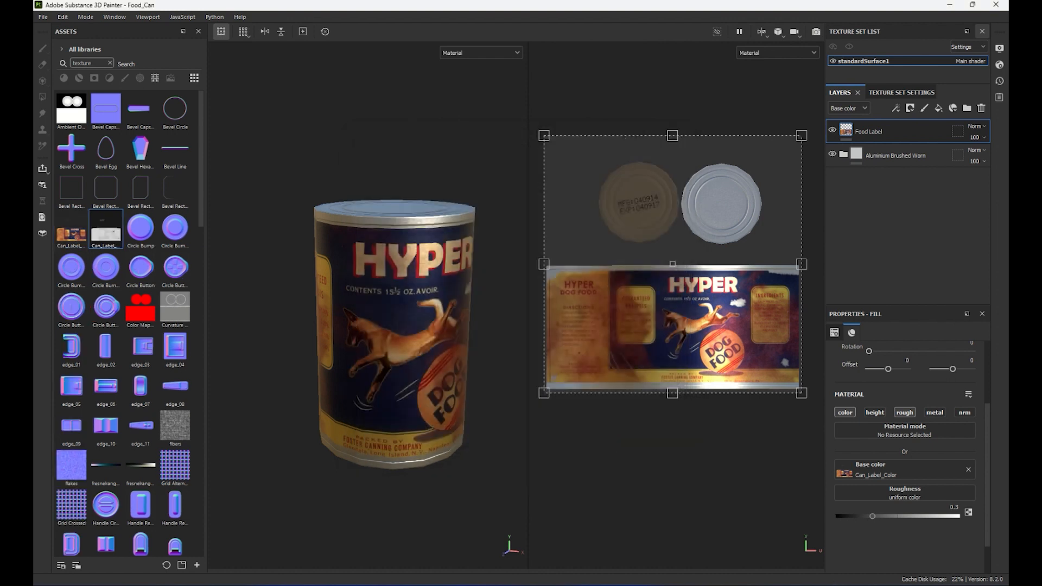
click(926, 498)
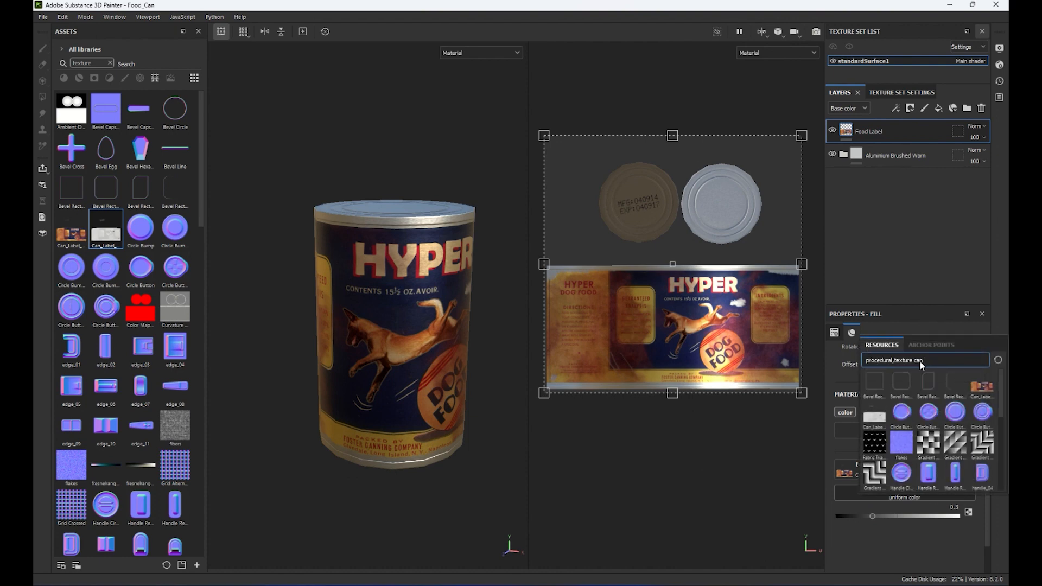
click(870, 421)
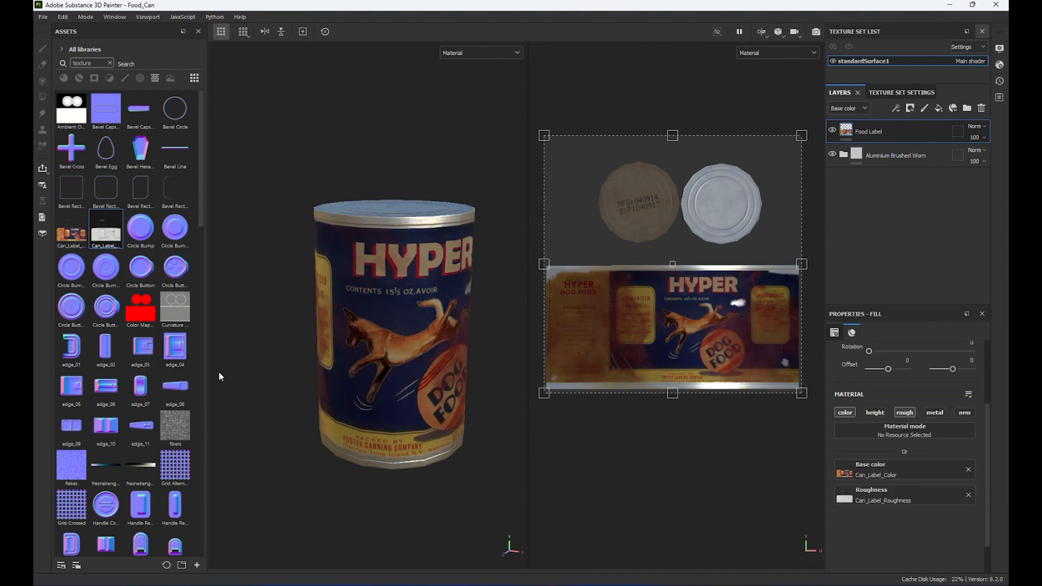
- Examine how the label's surface reflects light on the 3D can from several angles and distances
alt+drag(330, 311, 348, 264)
alt+right_drag(348, 264, 472, 379)
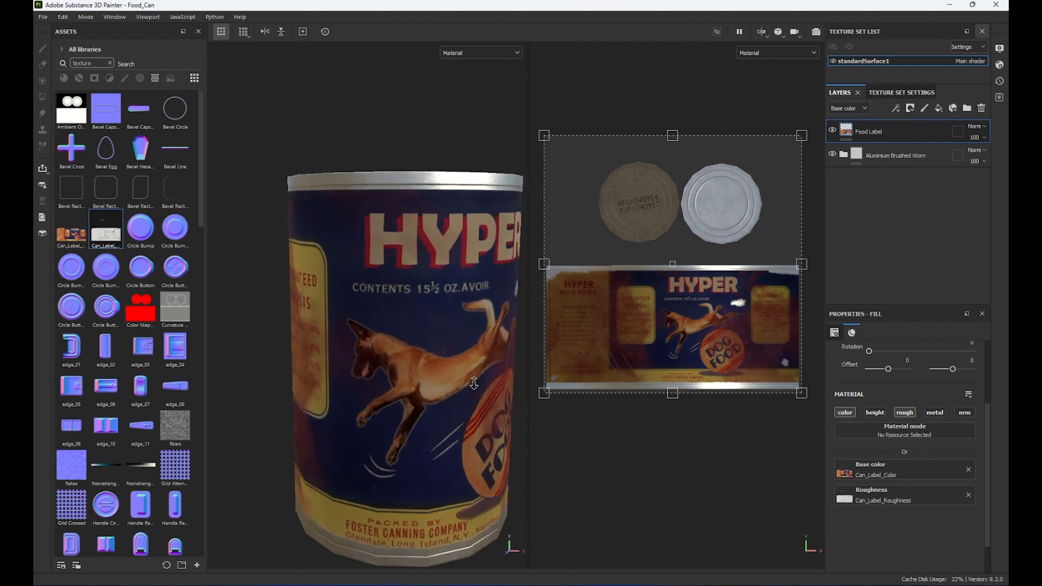
alt+drag(472, 380, 431, 410)
alt+right_drag(432, 410, 367, 358)
alt+drag(367, 358, 362, 330)
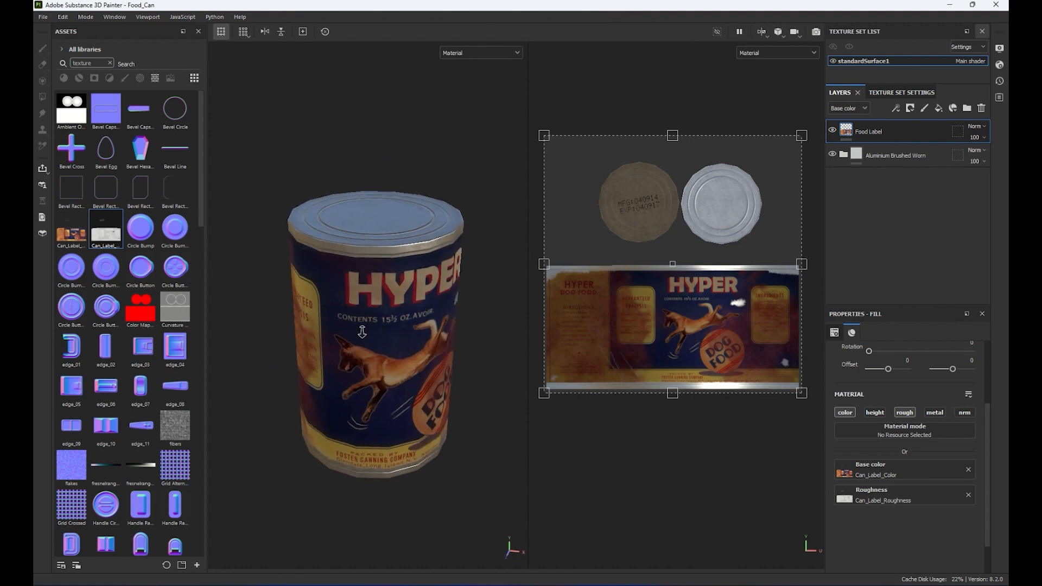
alt+right_drag(362, 330, 394, 335)
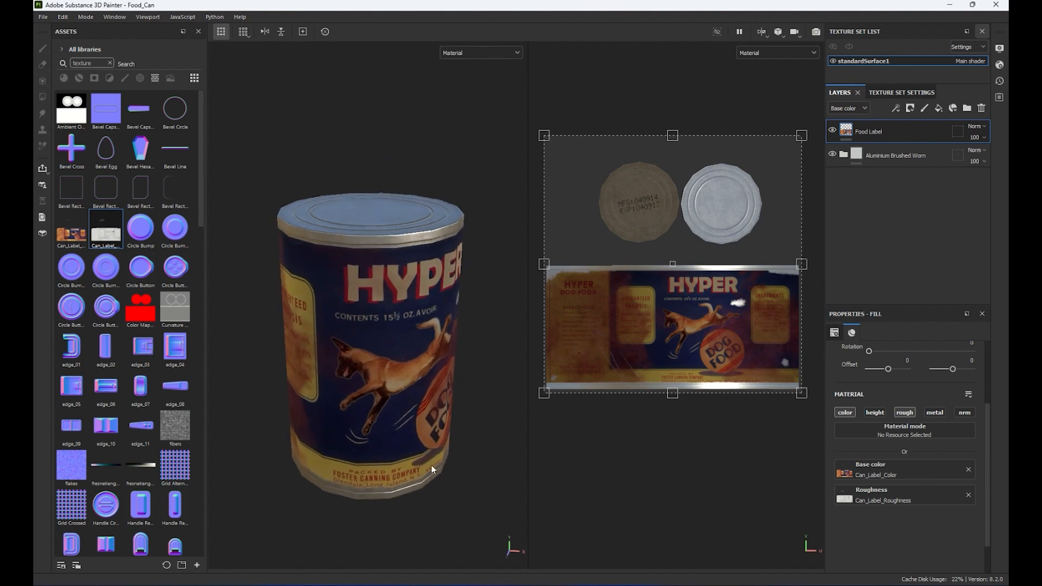
key(super)
click(251, 475)
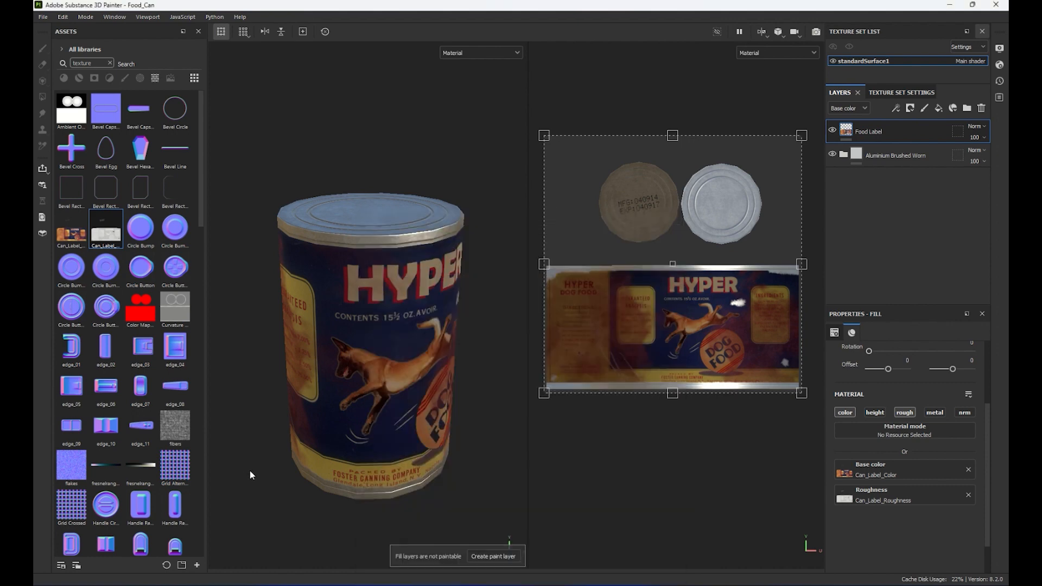
alt+drag(389, 478, 235, 400)
key(f)
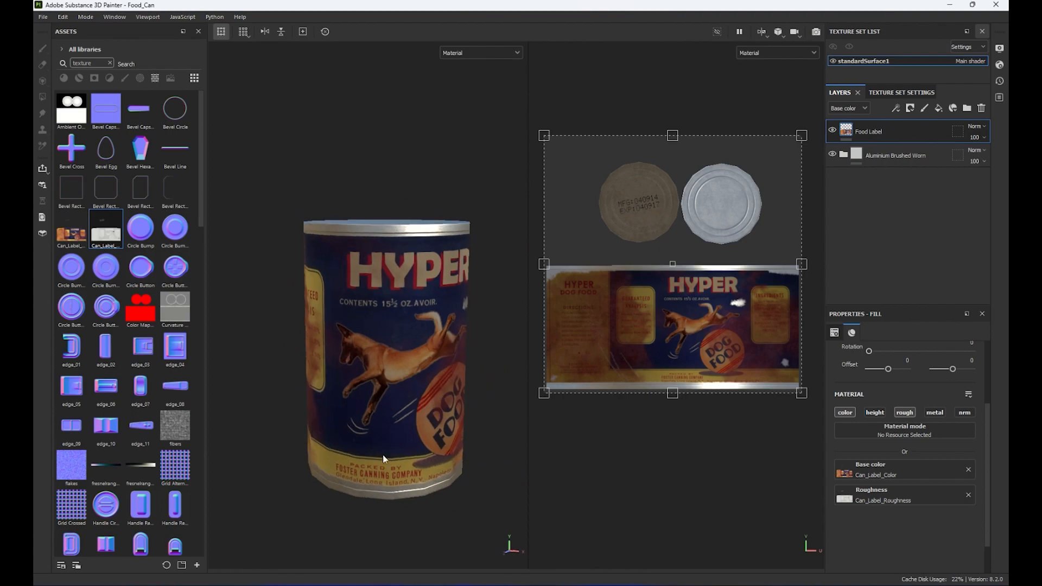
- Switch to Photoshop and darken the grayscale label by setting the Levels adjustment's output levels to 135 and 172
click(600, 584)
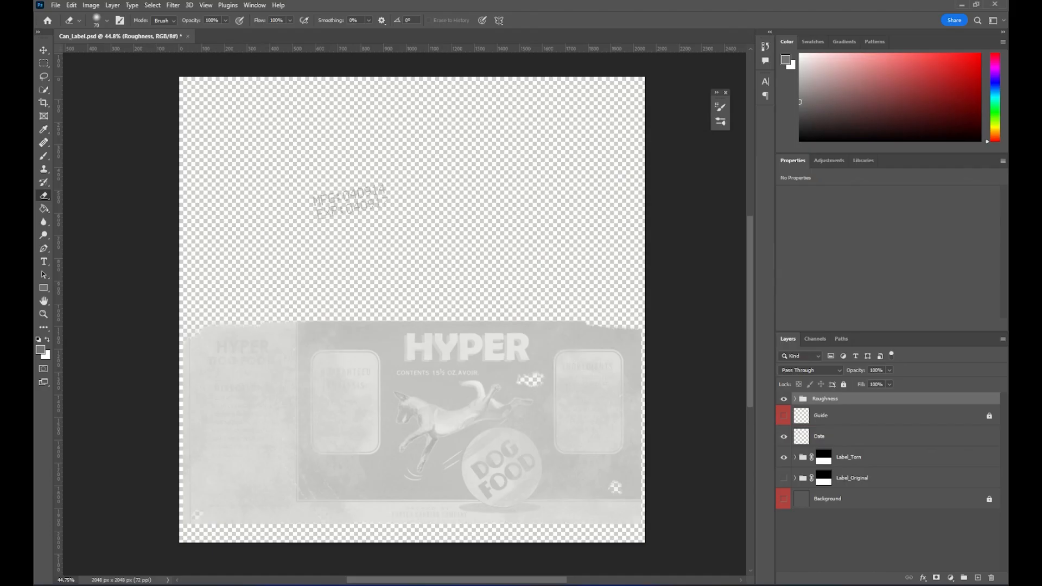
click(795, 399)
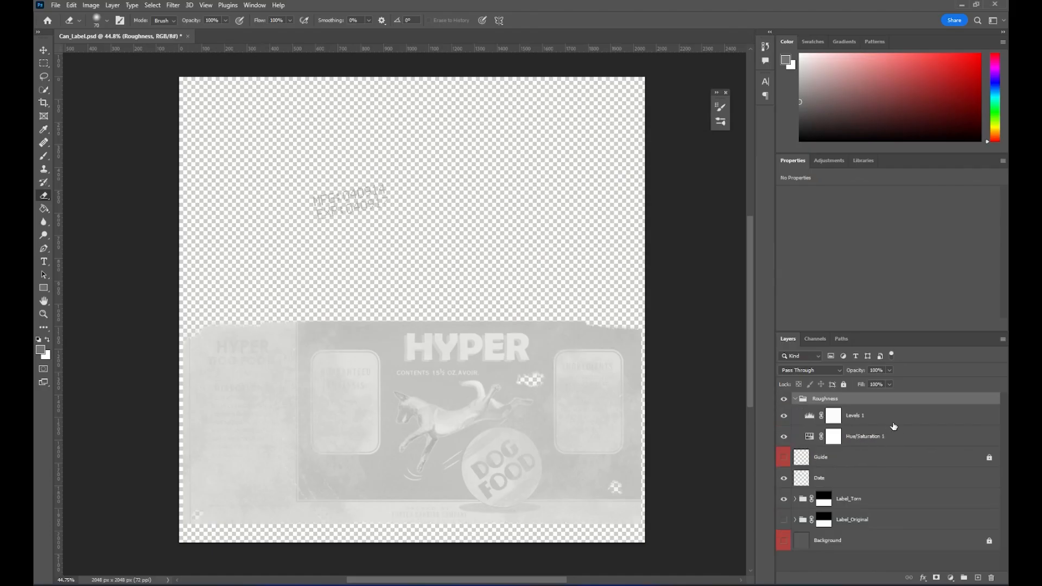
click(896, 422)
mouse_move(915, 297)
mouse_down()
mouse_move(904, 296)
mouse_move(934, 296)
mouse_move(890, 297)
mouse_move(921, 298)
mouse_move(899, 298)
mouse_up()
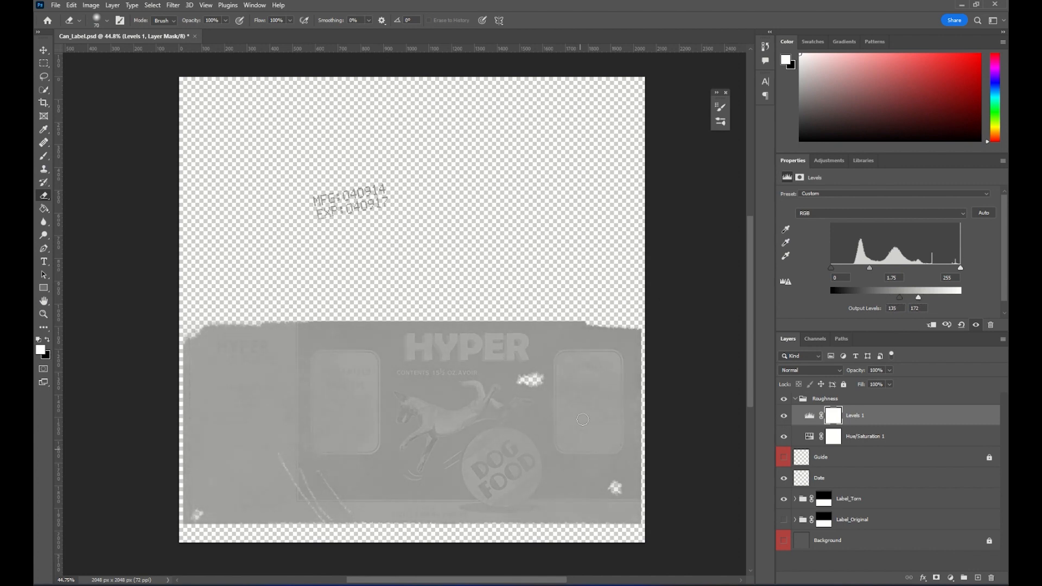
click(56, 5)
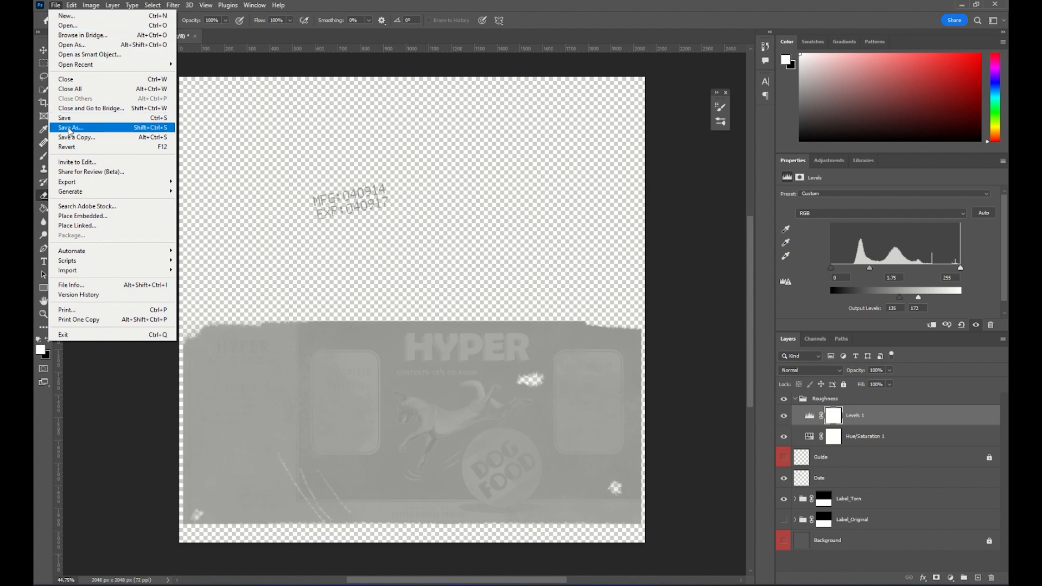
click(70, 128)
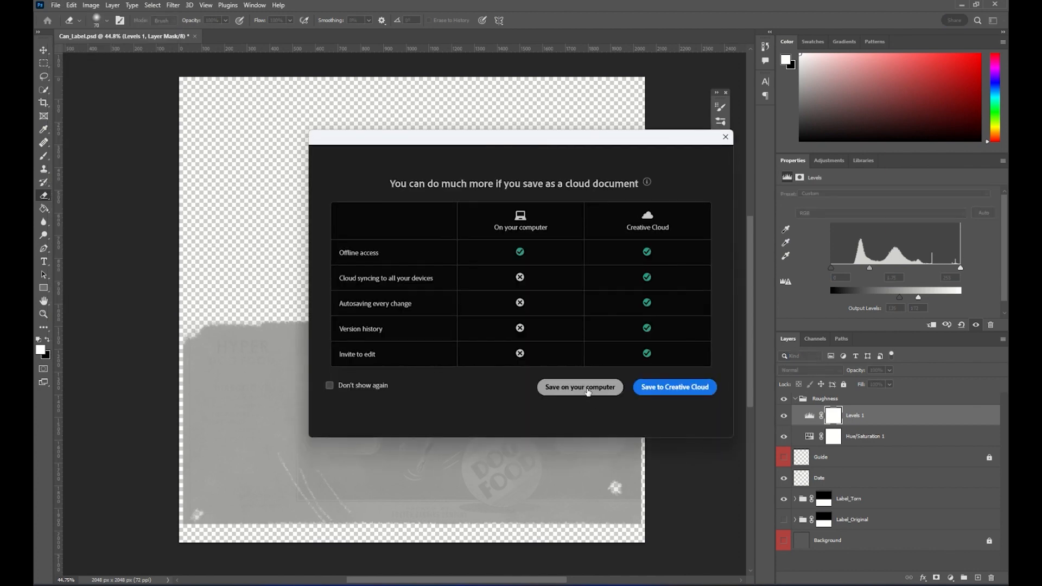
click(726, 136)
- Export the darkened label as a PNG over the existing Can_Label_Roughness file on the Desktop
click(51, 6)
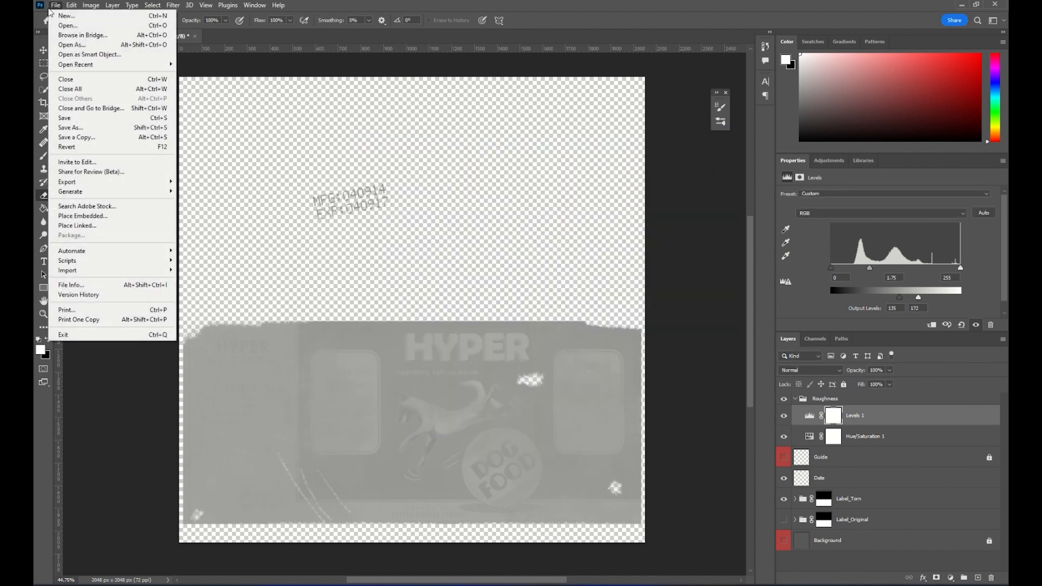
mouse_move(126, 187)
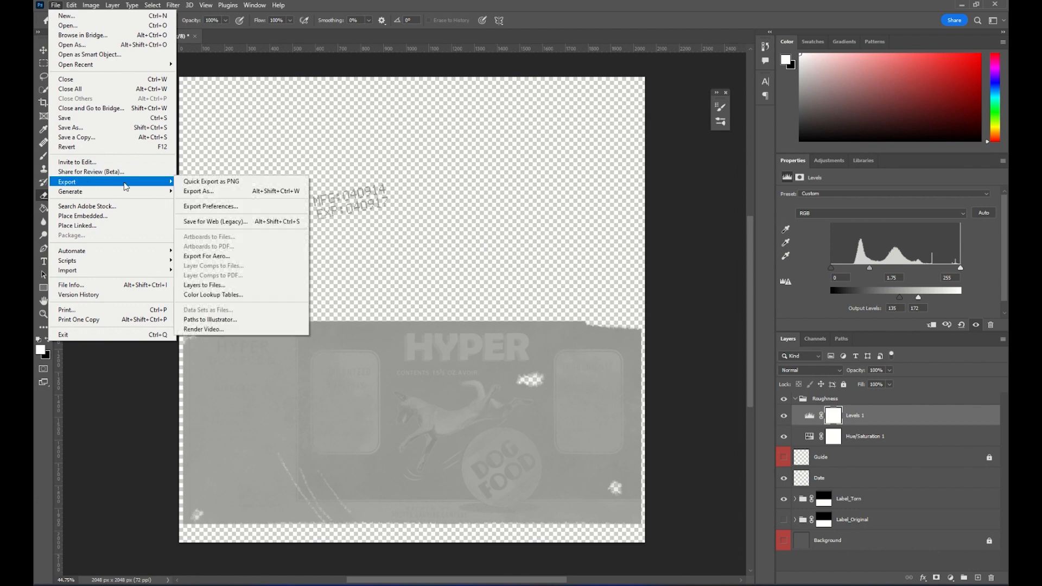
click(191, 181)
click(484, 191)
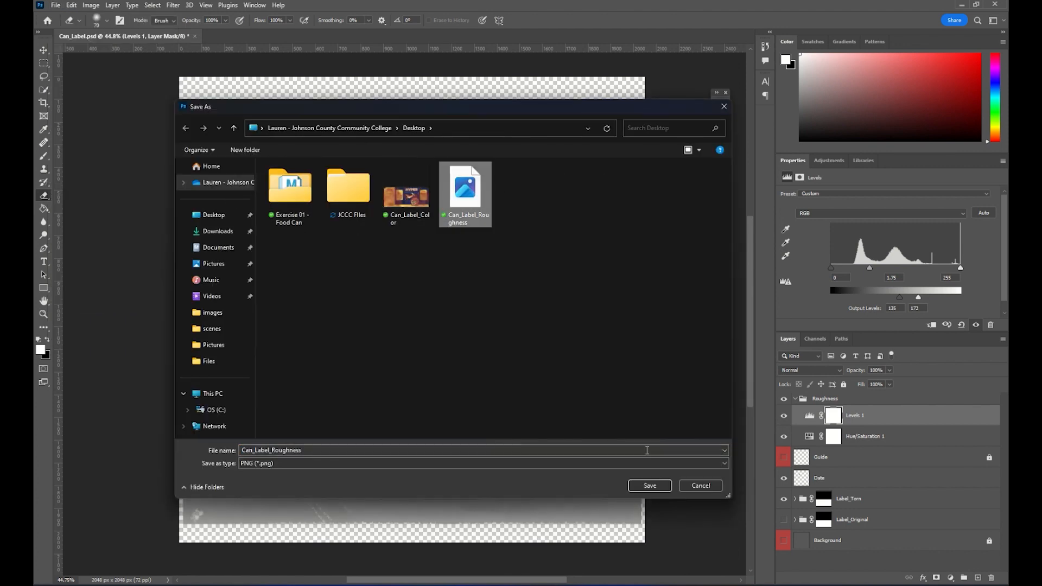
click(649, 485)
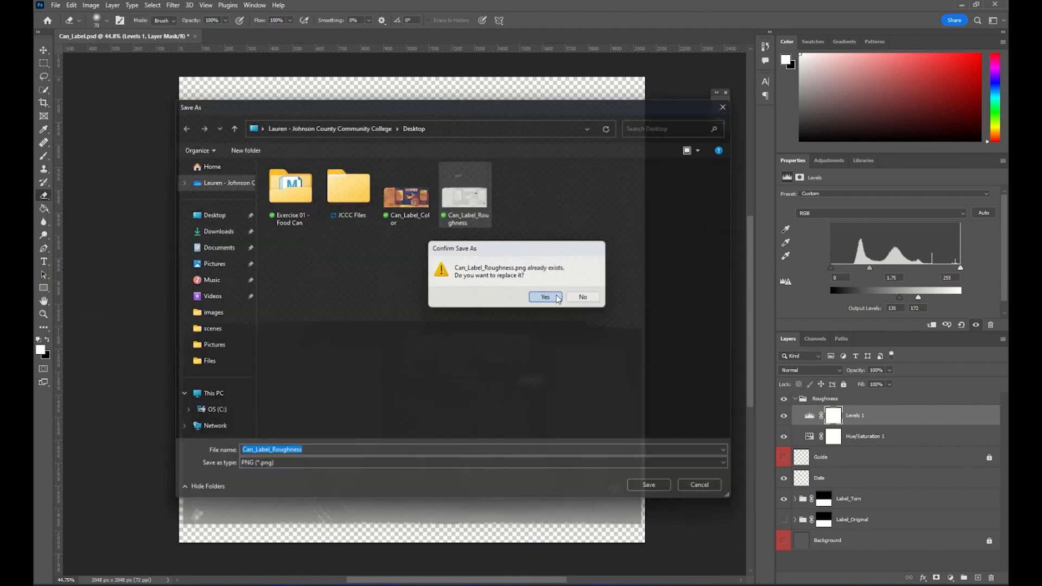
click(545, 297)
- Switch to Substance 3D Painter, clear the Food Label layer's roughness map and import the updated Can_Label_Roughness.png as a texture into the current session
click(961, 5)
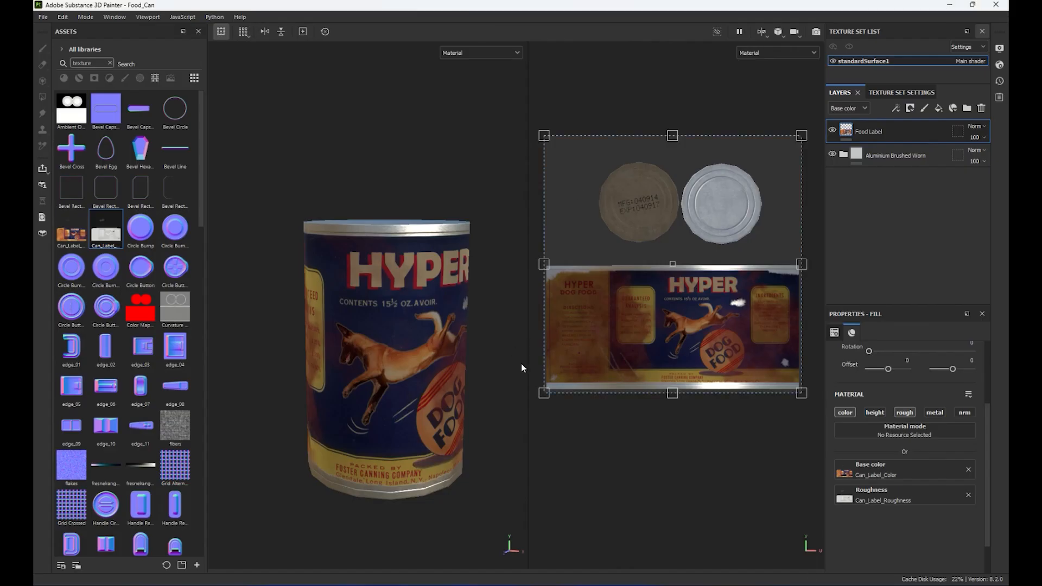
click(969, 496)
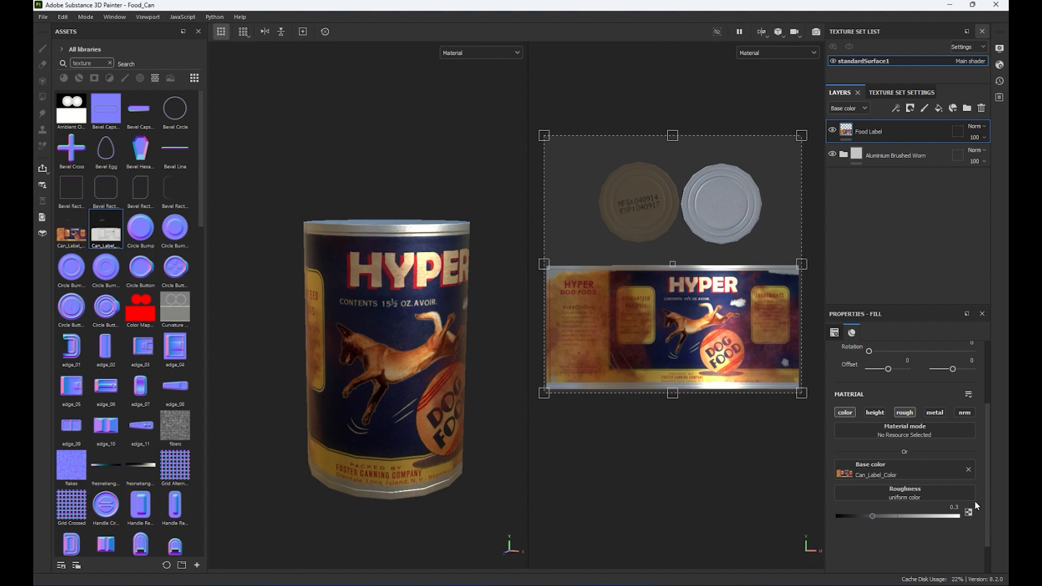
click(197, 565)
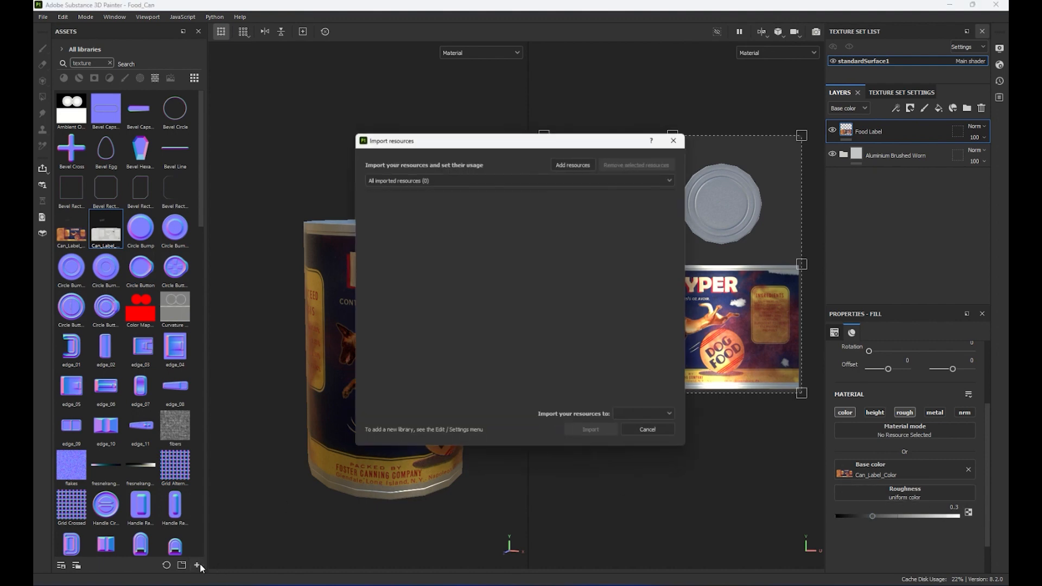
click(576, 161)
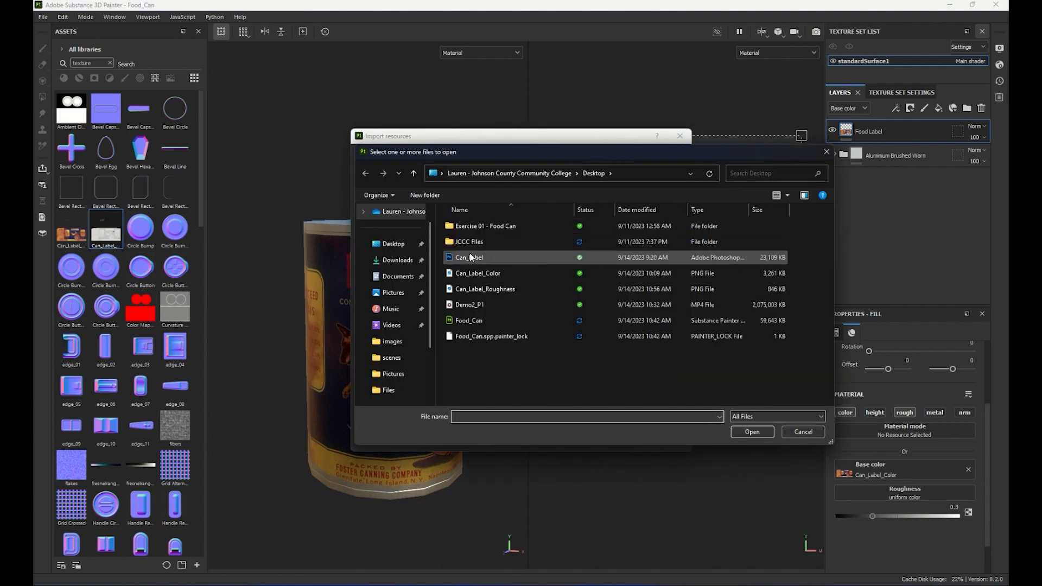
click(489, 289)
click(745, 431)
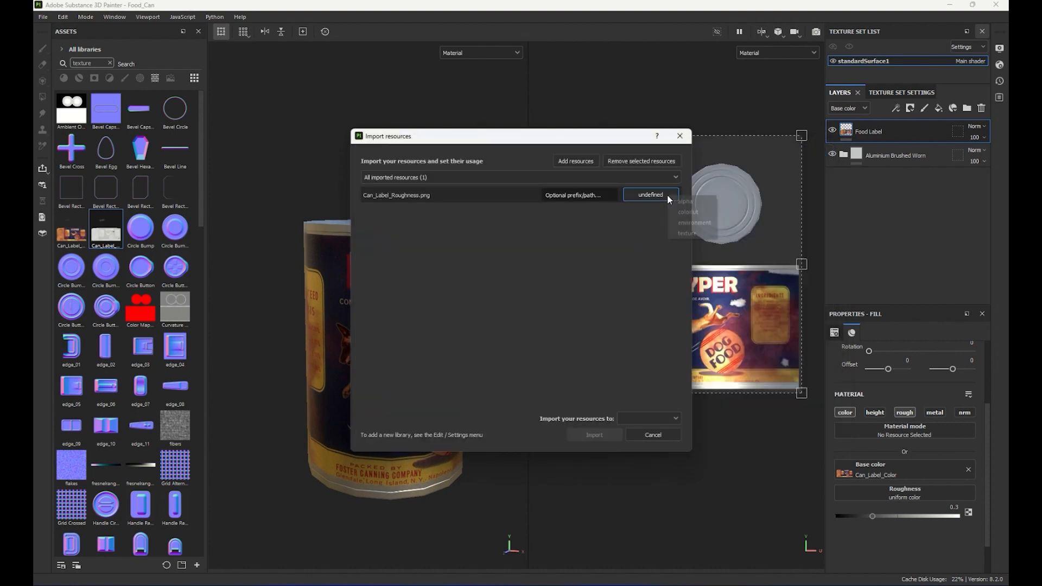
click(667, 194)
click(696, 229)
click(647, 418)
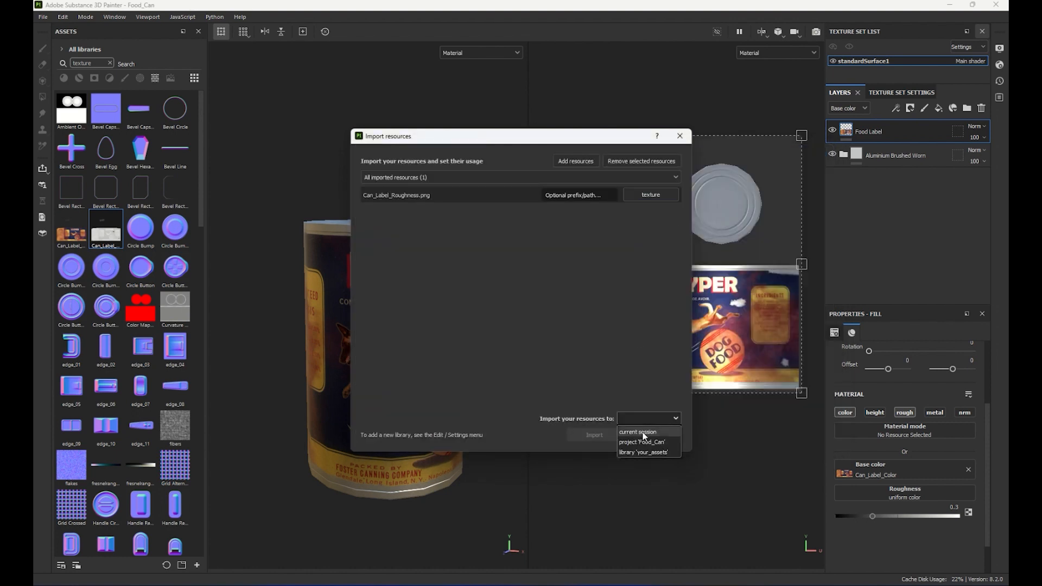
click(644, 431)
click(611, 434)
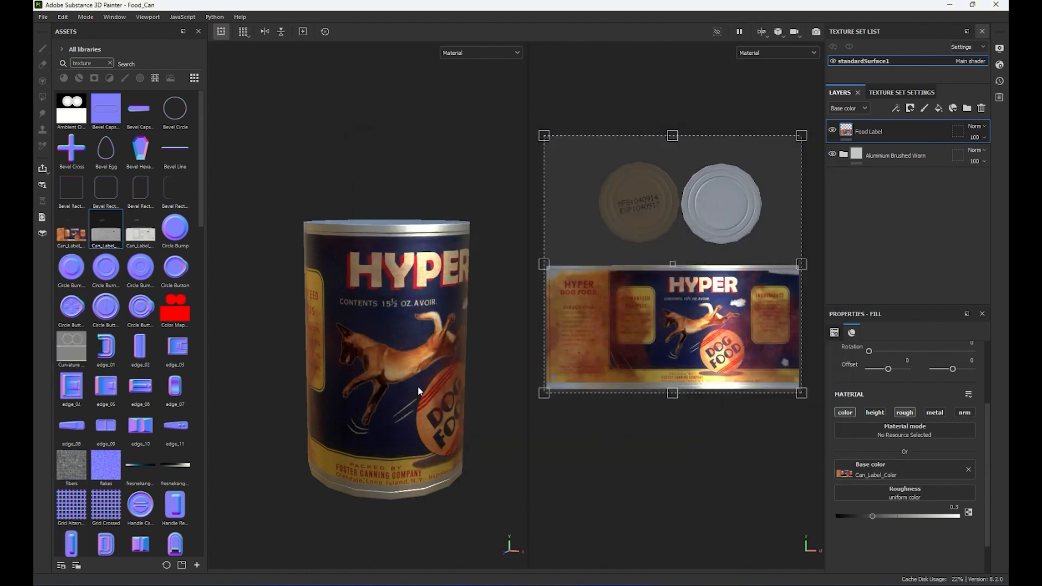
- Assign the newly imported, darker Can_Label_Roughness texture to the Food Label layer's roughness
click(138, 231)
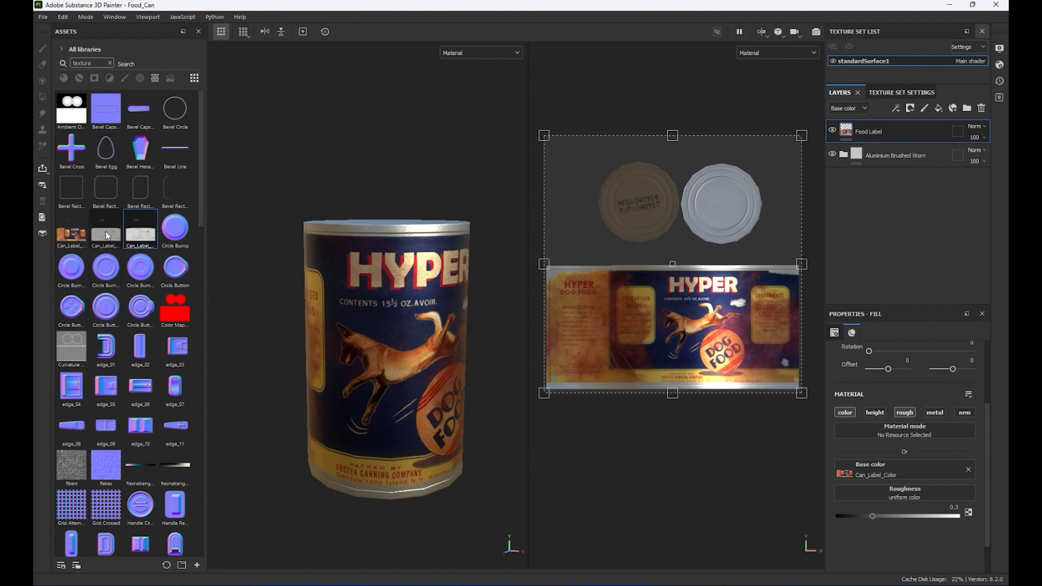
click(109, 235)
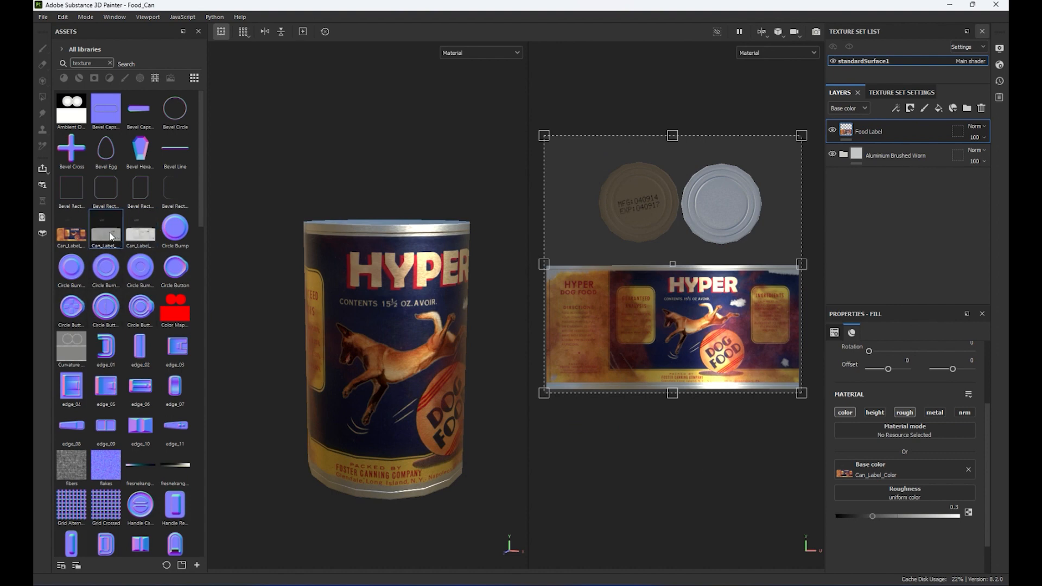
click(957, 494)
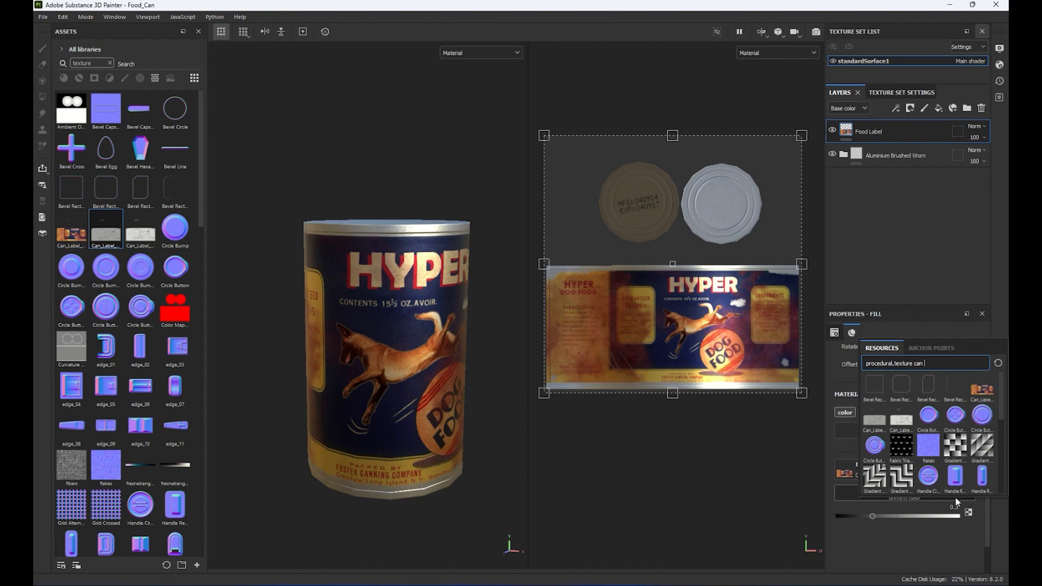
click(875, 422)
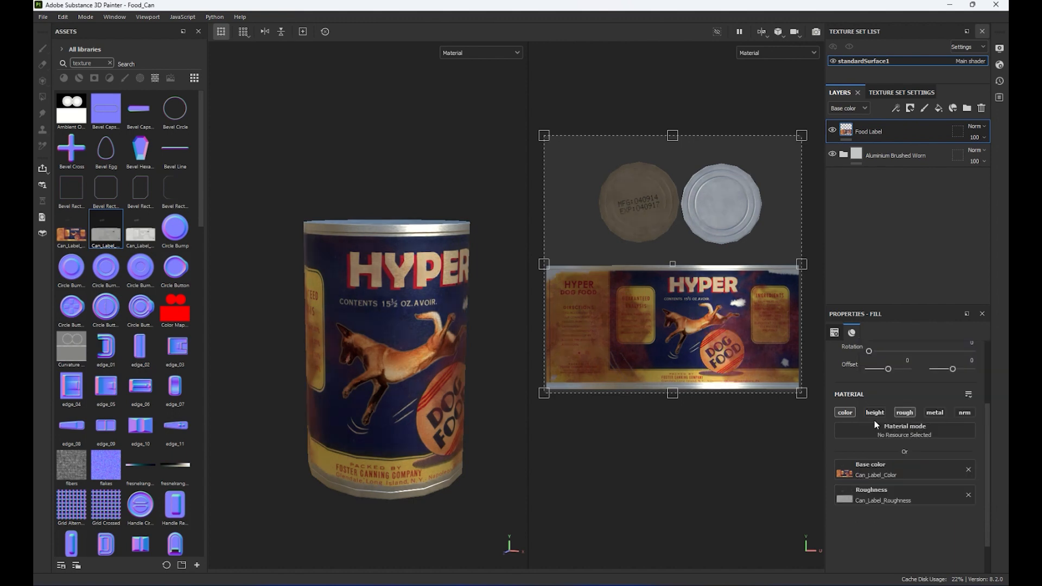
- Examine the label's updated roughness on the 3D can, using the isolated Roughness channel view
alt+drag(391, 388, 473, 331)
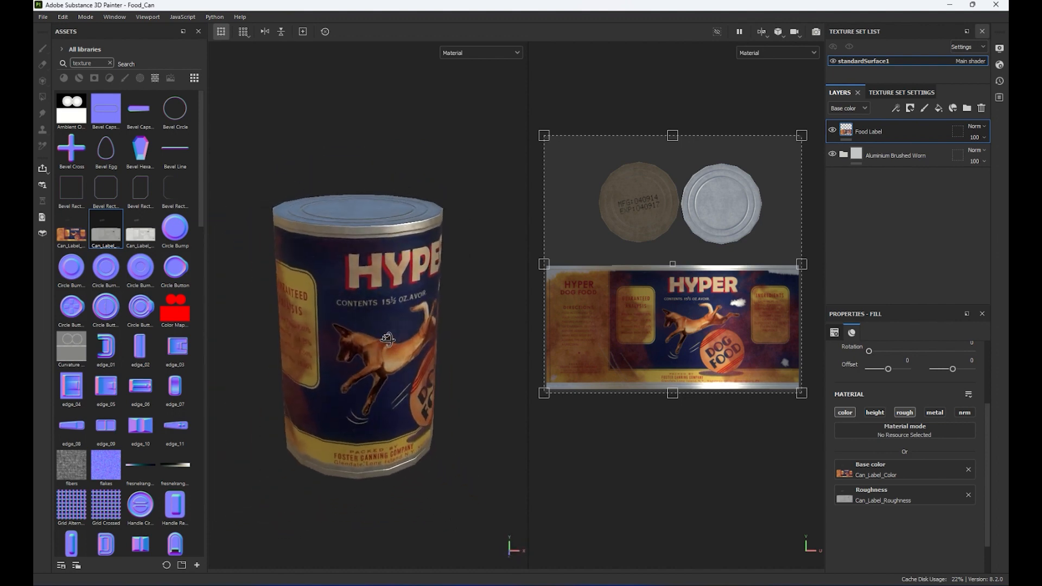
key(c)
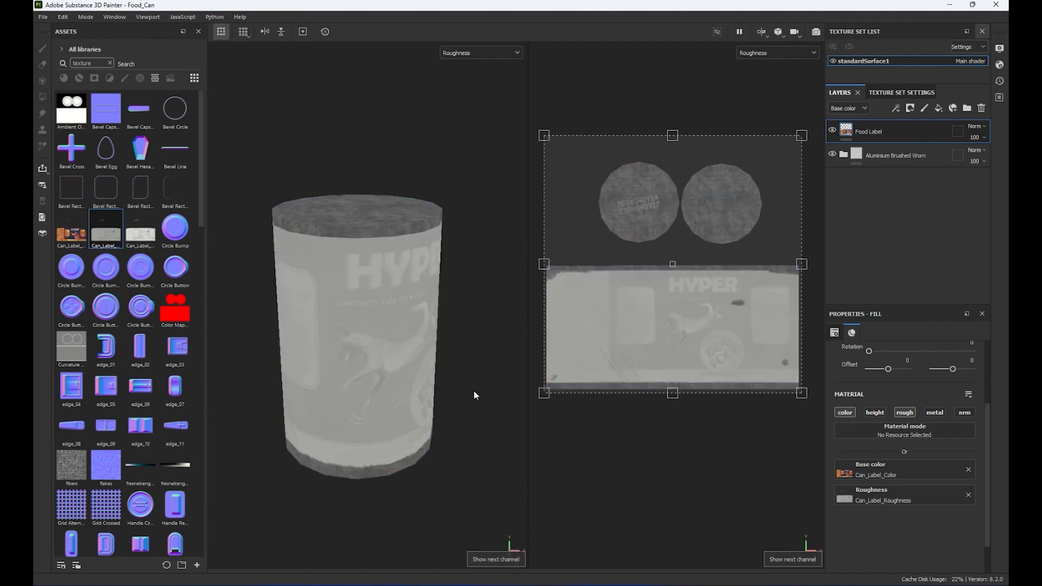
alt+drag(467, 416, 447, 274)
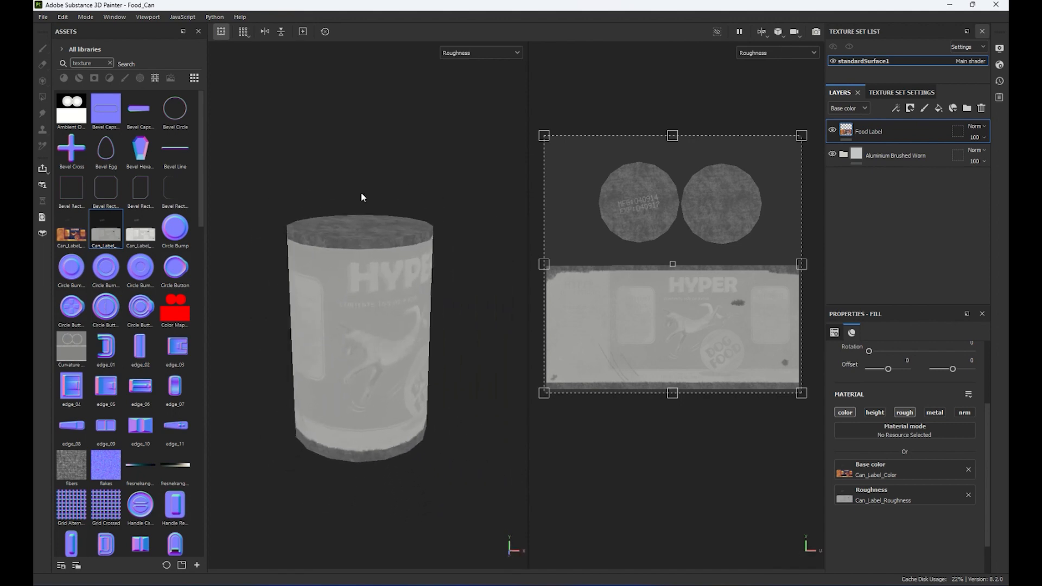
alt+drag(381, 296, 358, 290)
alt+middle_drag(357, 290, 306, 278)
alt+right_drag(306, 278, 414, 333)
alt+middle_drag(414, 333, 379, 282)
alt+right_drag(379, 282, 388, 286)
- Return to the material view and inspect how light reflects on the label from several angles and distances
key(m)
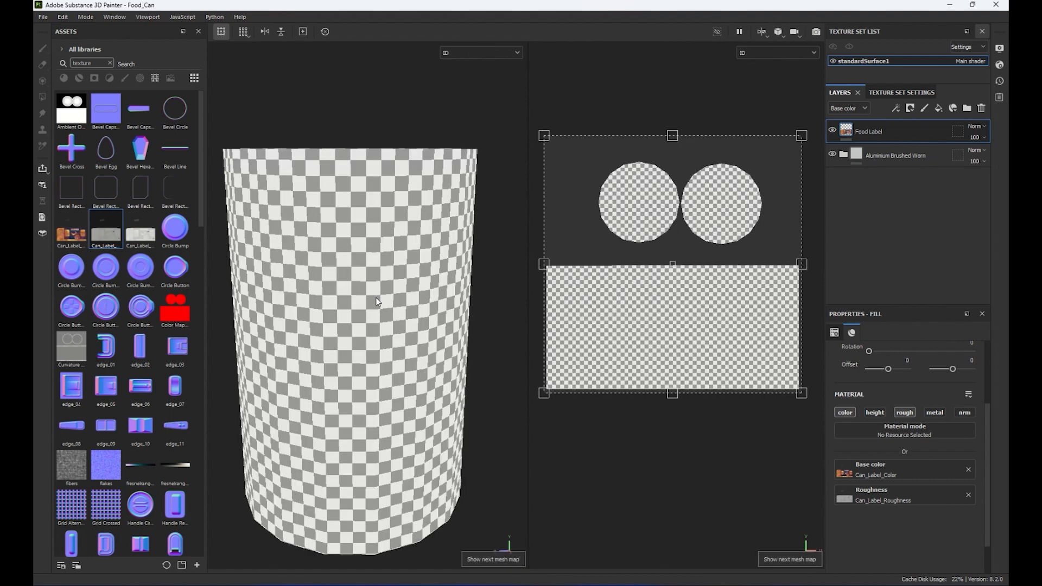
mouse_move(441, 400)
alt+mouse_down()
mouse_move(375, 397)
mouse_move(429, 397)
mouse_move(390, 394)
mouse_move(393, 333)
mouse_move(456, 407)
alt+mouse_up()
alt+right_drag(456, 407, 373, 394)
alt+drag(373, 394, 423, 388)
alt+right_drag(423, 388, 496, 377)
alt+middle_drag(497, 378, 543, 320)
alt+right_drag(543, 320, 434, 310)
alt+drag(435, 310, 456, 315)
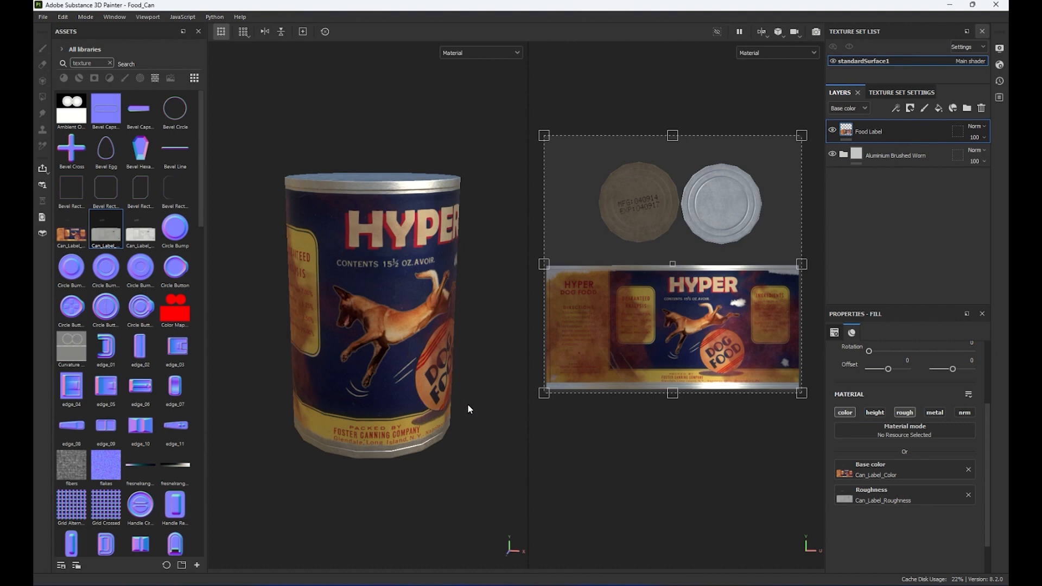
- Show only the 3D view and cycle through the displayed channels to inspect Roughness and Metallic on the can
key(F2)
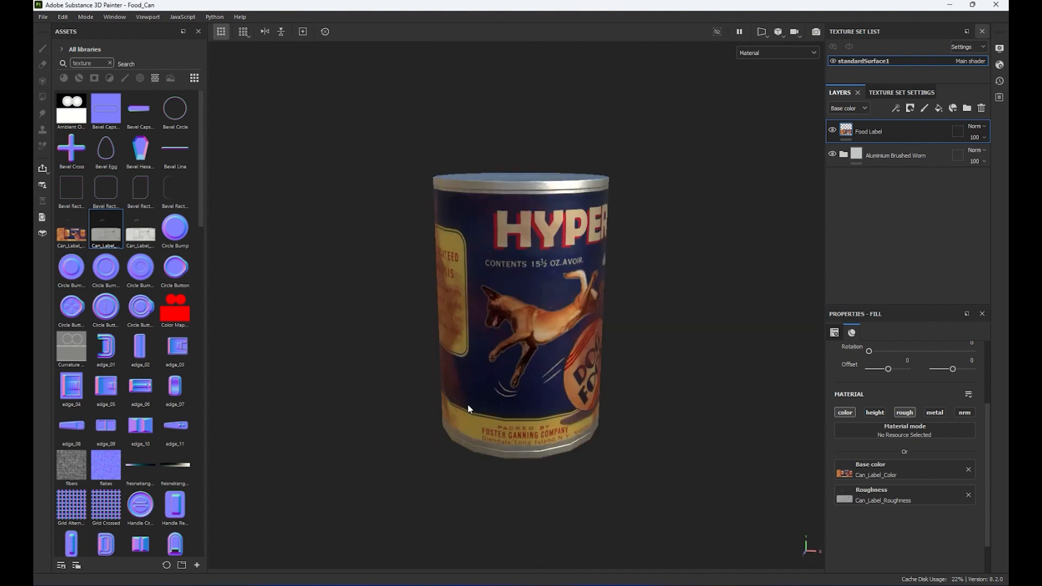
key(c)
key(c)
key(c)
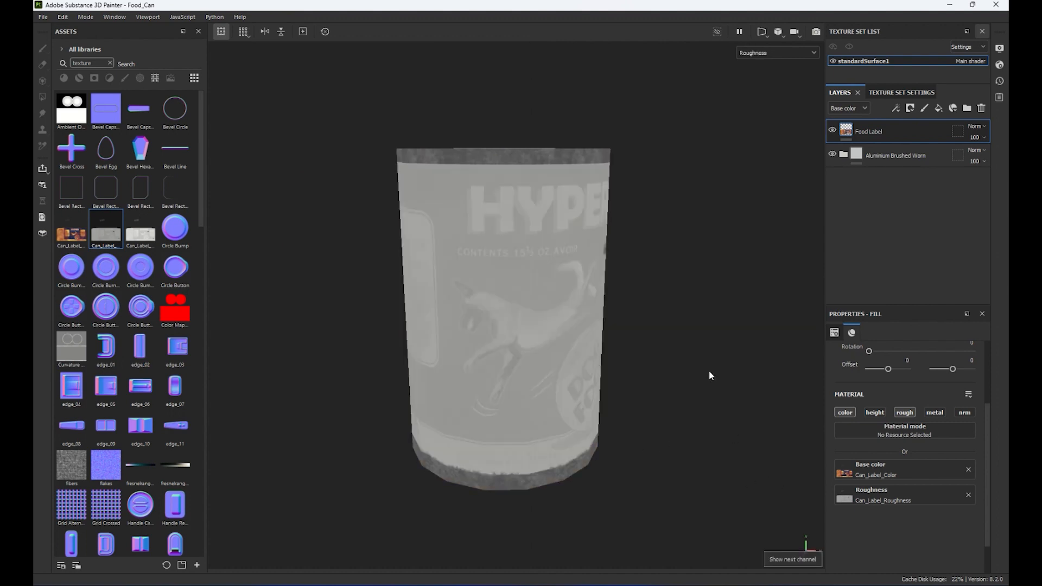
key(c)
key(c)
key(c)
key(c)
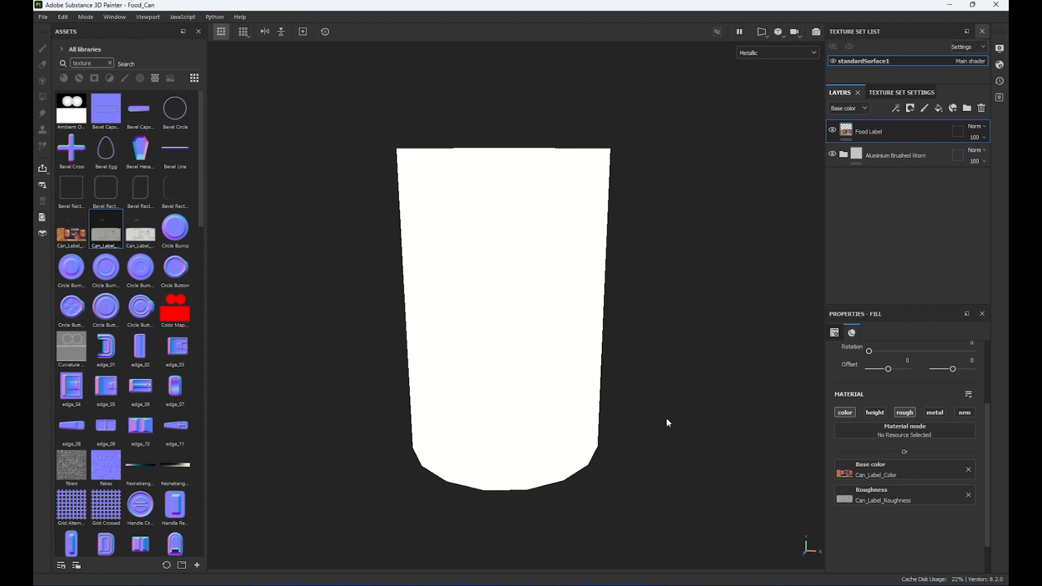
- Switch to Photoshop, then collapse and hide the Roughness group
click(595, 535)
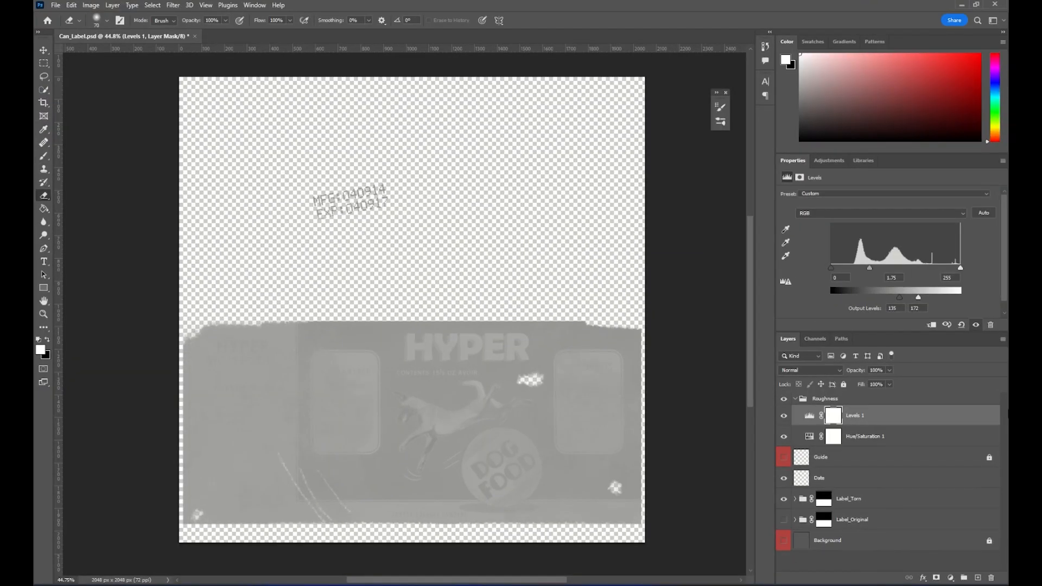
click(796, 398)
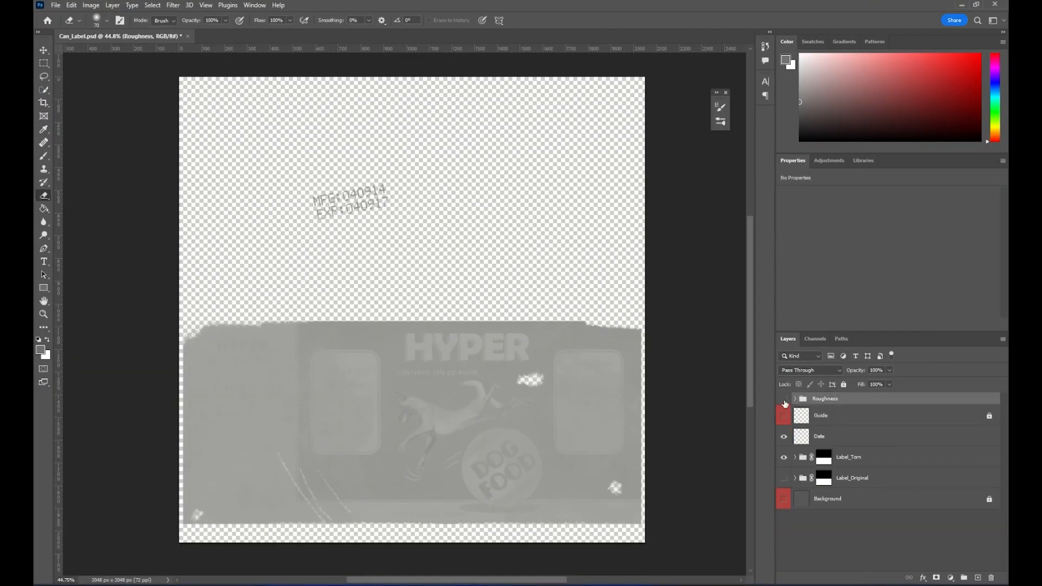
click(784, 399)
- Add a Hue/Saturation adjustment above all layers with saturation -100 and lightness -100 to turn the label black
click(951, 578)
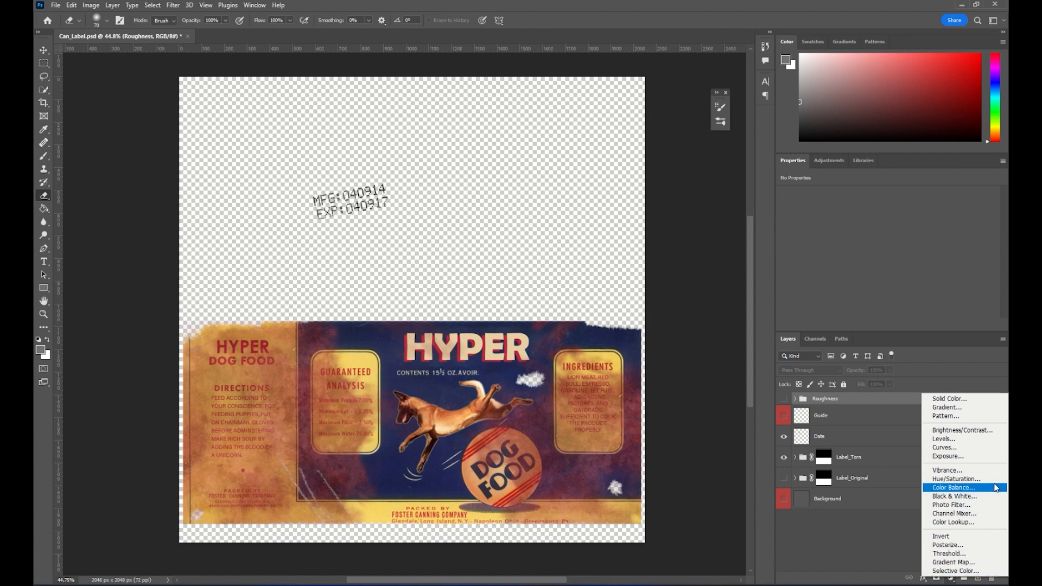
click(956, 479)
drag(889, 253, 701, 235)
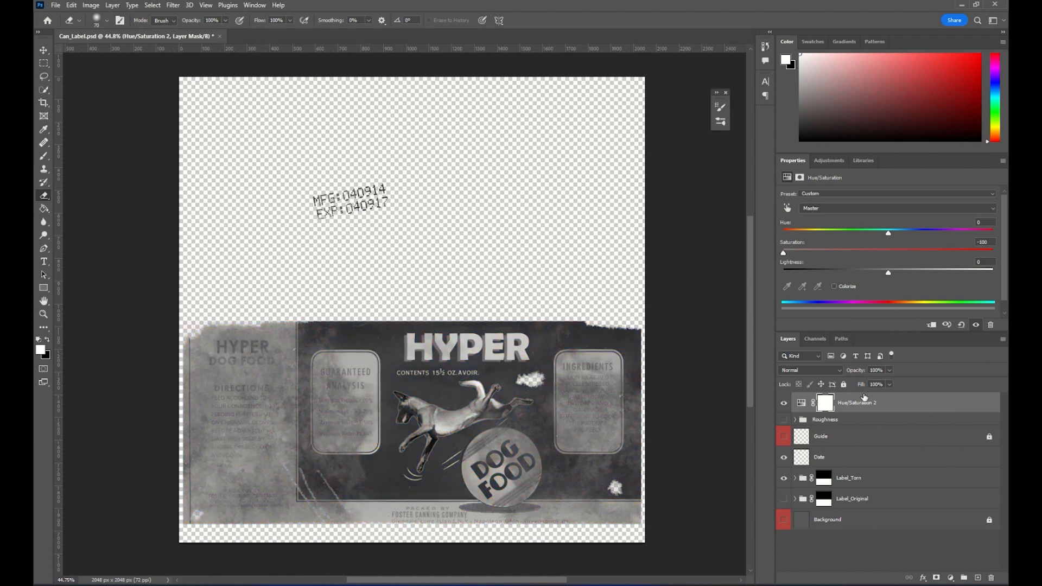
drag(891, 272, 783, 272)
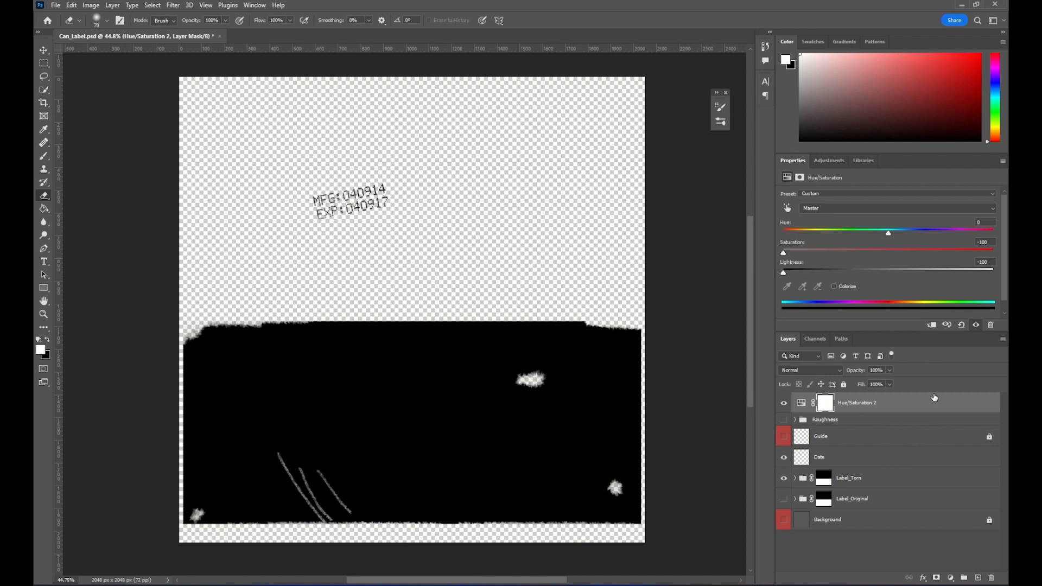
click(784, 403)
click(784, 403)
- Create a layer group named Metal and move the new Hue/Saturation adjustment into it, then collapse the group
click(964, 578)
double_click(823, 399)
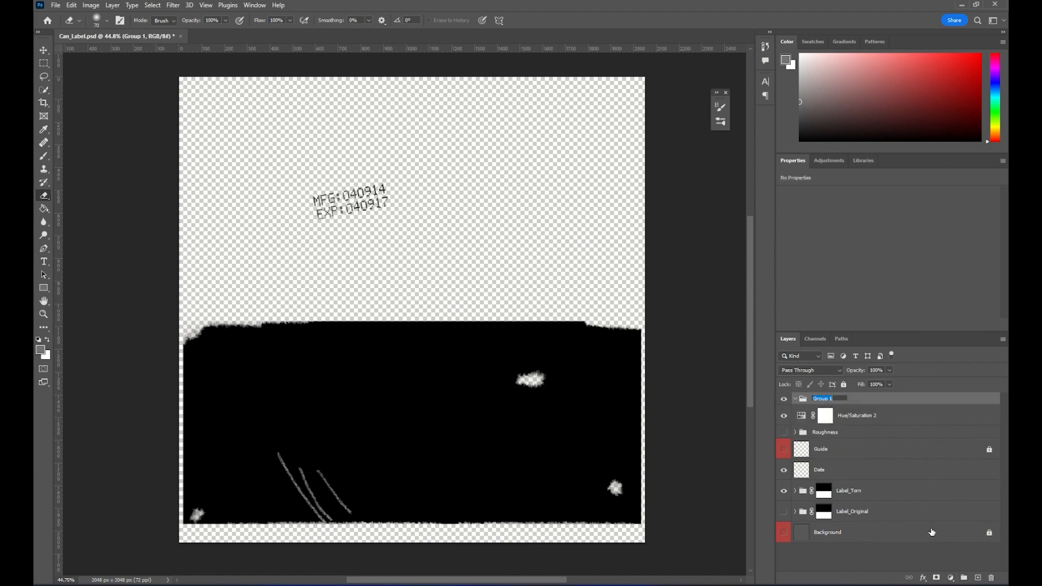
text(Metal)
key(Return)
drag(859, 424, 798, 401)
click(796, 399)
- Compare the label with the Metal and Roughness groups shown and hidden, leaving Metal visible and Roughness hidden
click(783, 399)
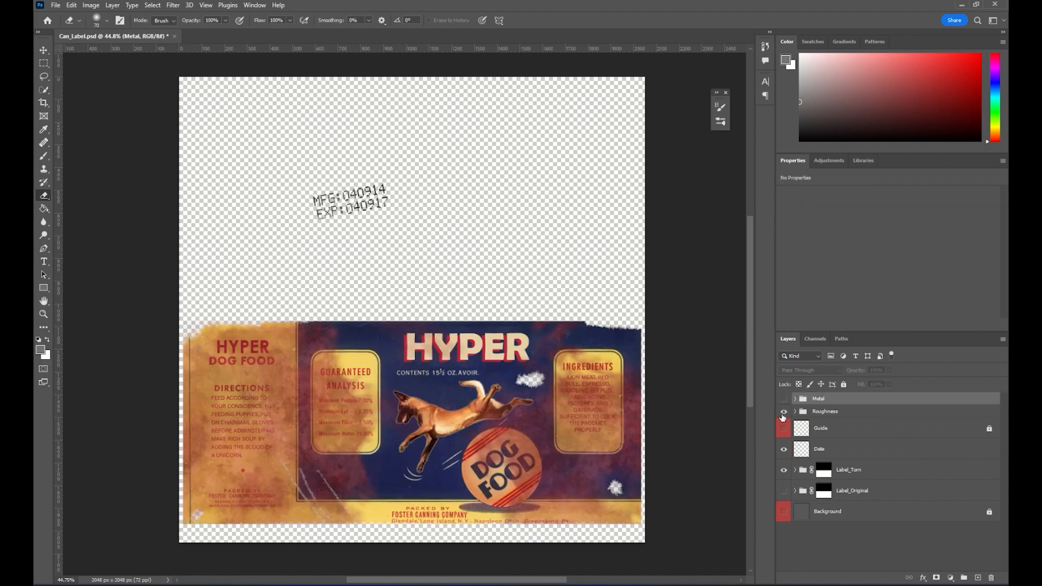
click(783, 411)
click(783, 411)
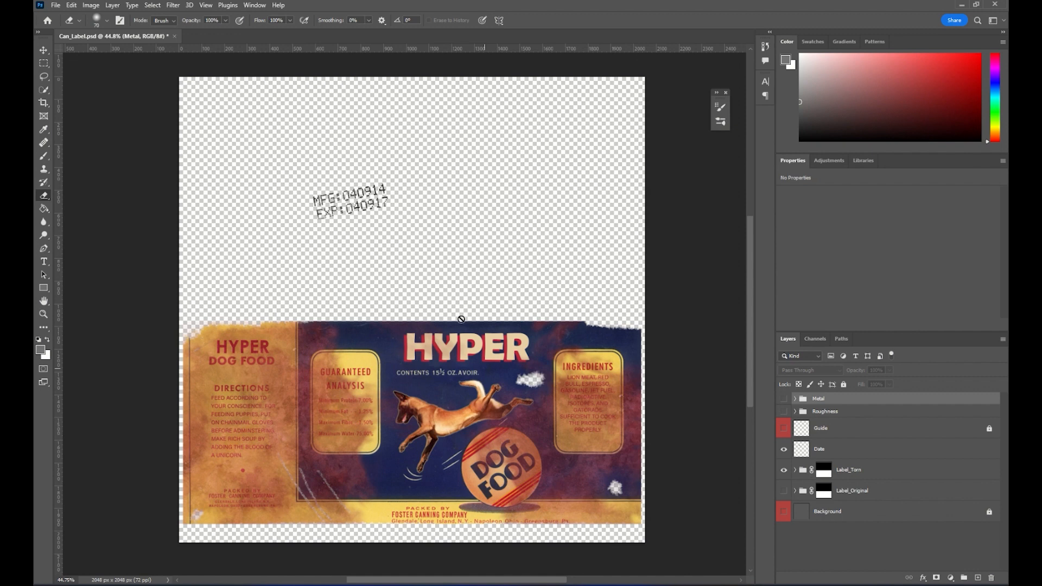
click(783, 411)
click(784, 399)
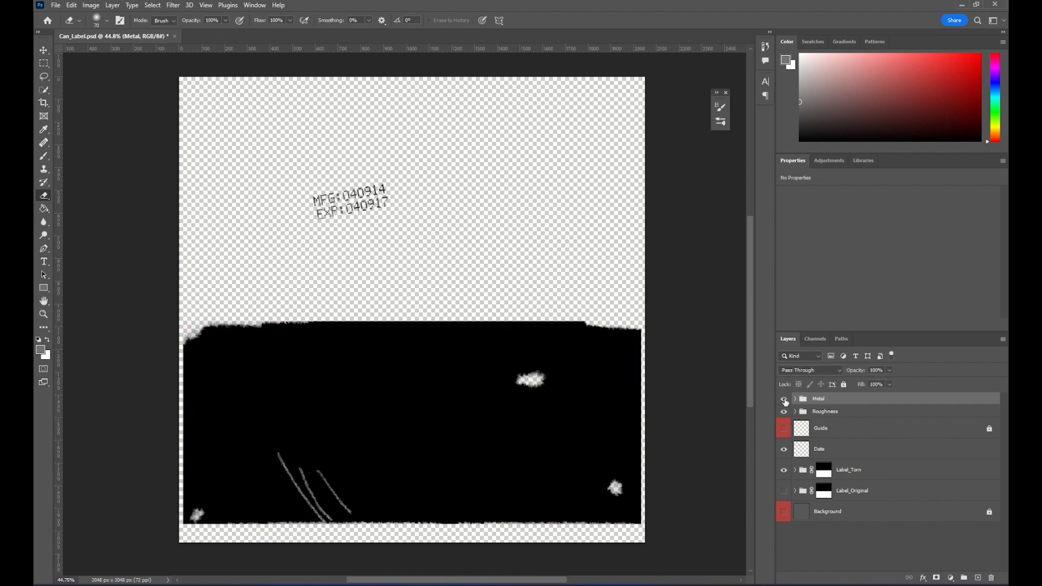
click(783, 412)
- Export the black label artwork as a PNG named Can_Label_Metal on the Desktop
click(55, 5)
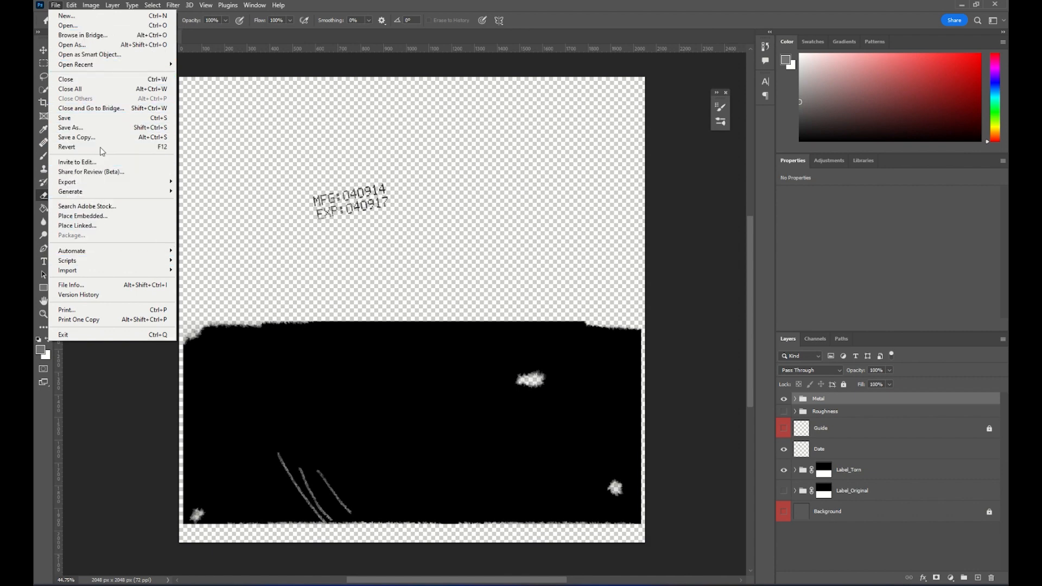
click(429, 241)
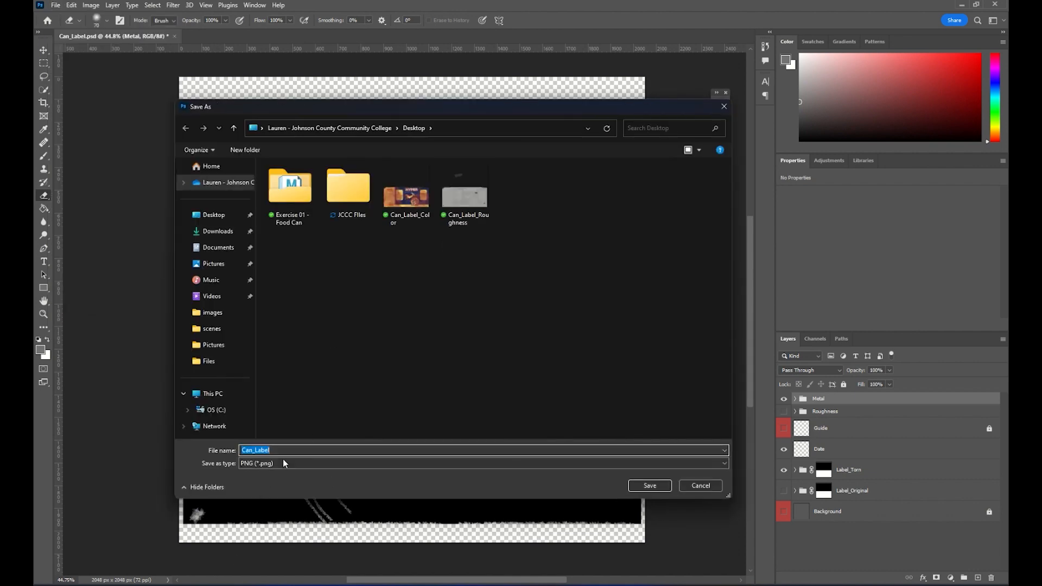
click(290, 450)
text(_Metal)
click(650, 486)
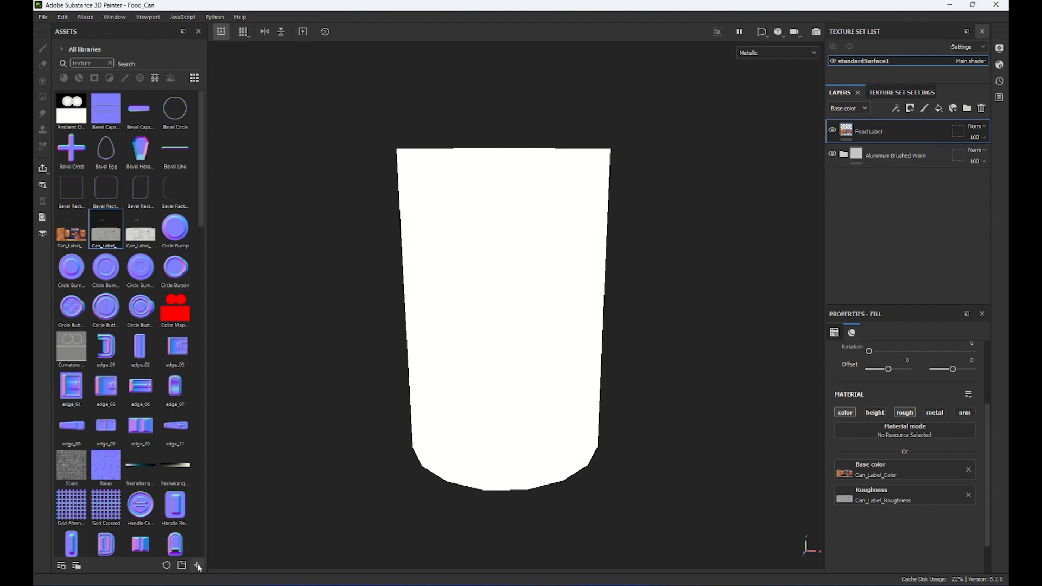
- Import Can_Label_Metal.png from the Desktop as a texture into the current session
click(198, 567)
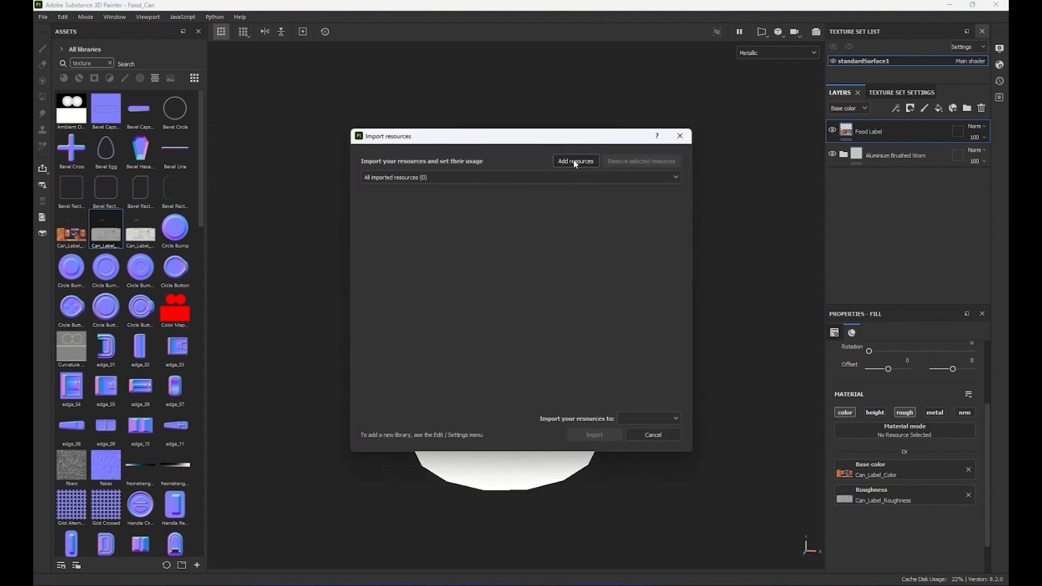
click(576, 161)
click(535, 288)
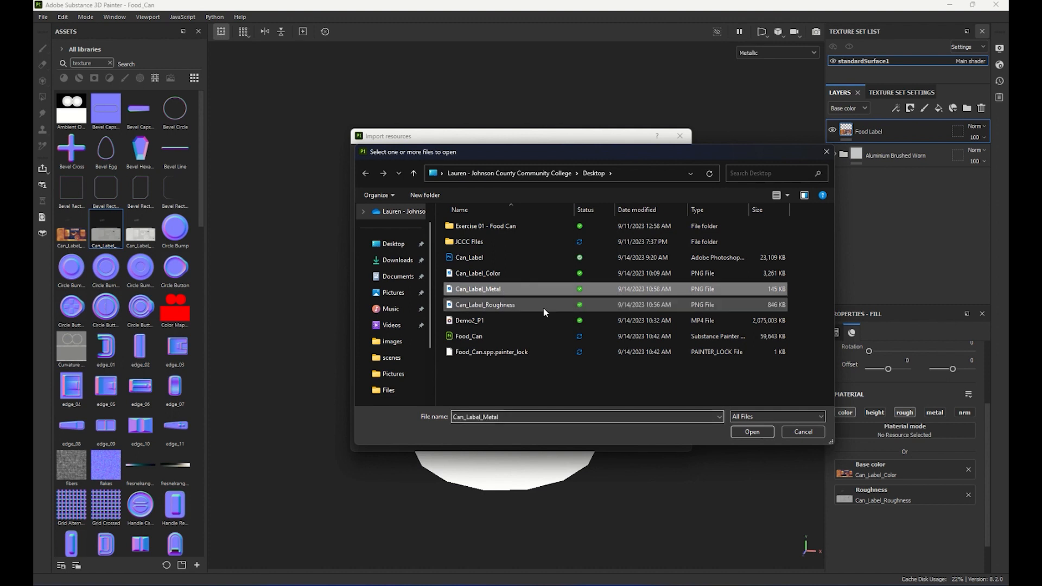
click(757, 432)
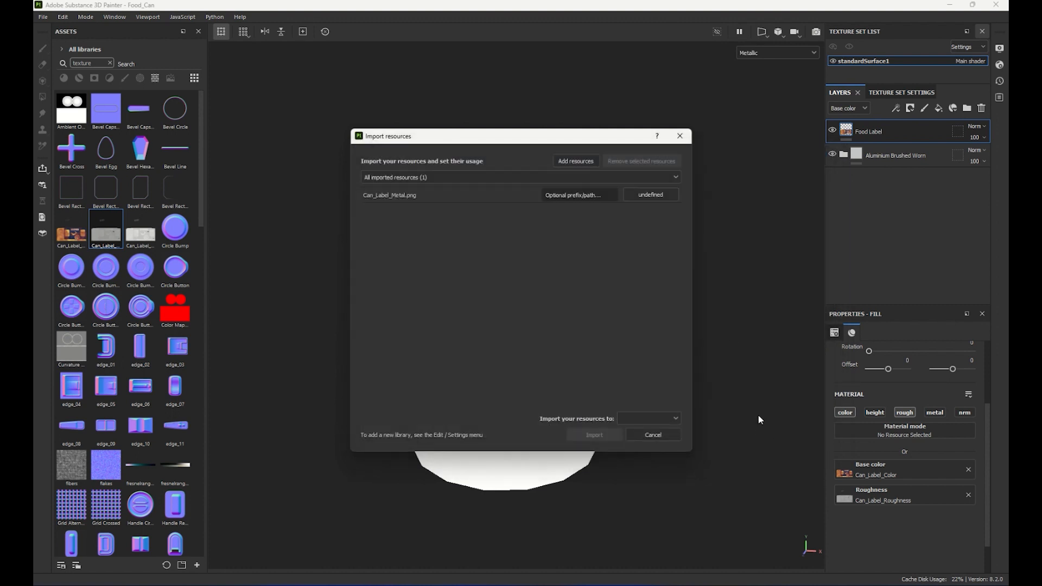
click(644, 197)
click(676, 234)
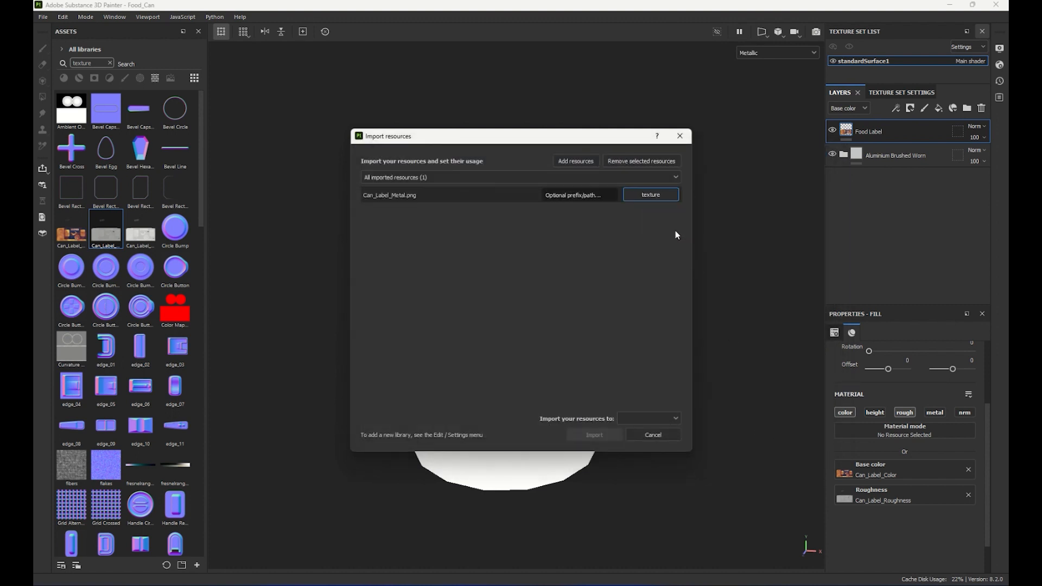
click(631, 418)
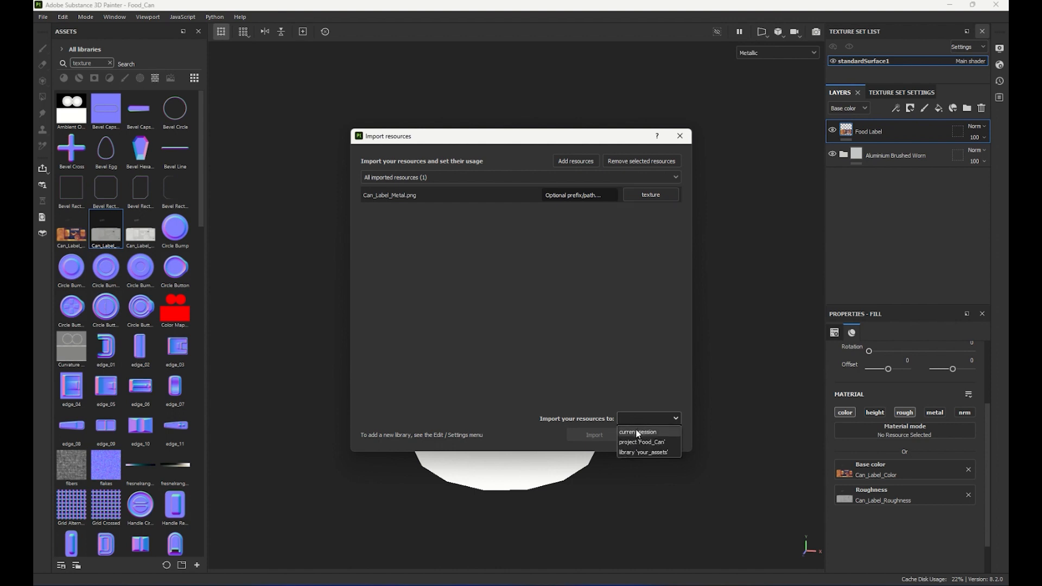
click(636, 429)
click(601, 436)
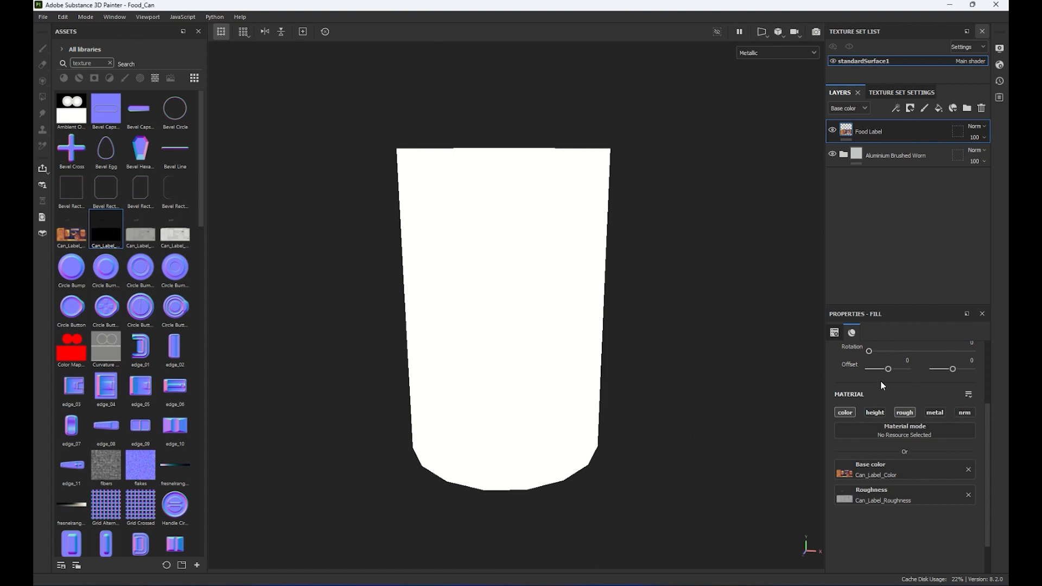
- Enable the metallic channel on the Food Label layer and assign Can_Label_Metal to it
click(935, 413)
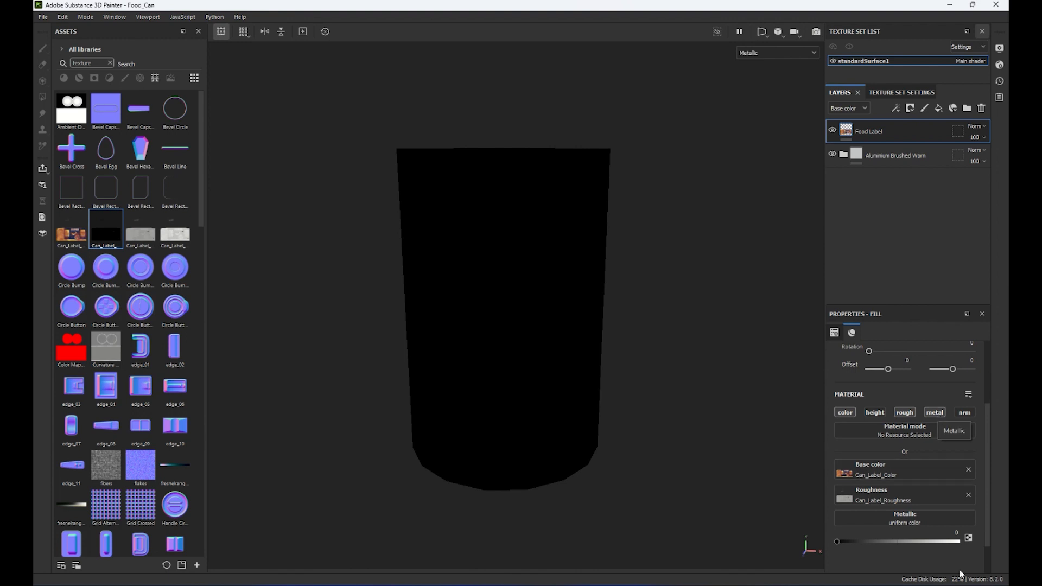
click(922, 520)
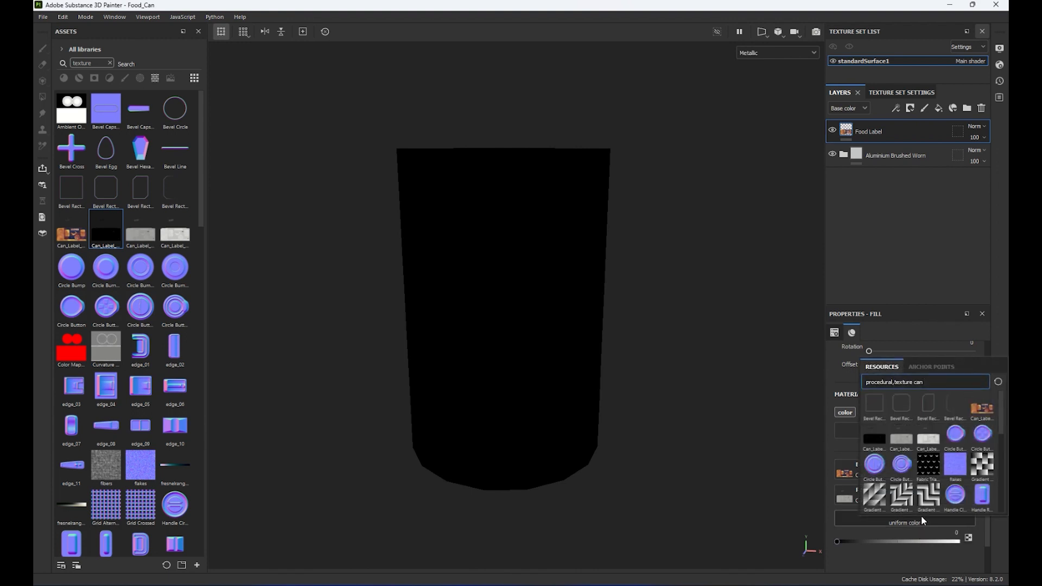
click(873, 440)
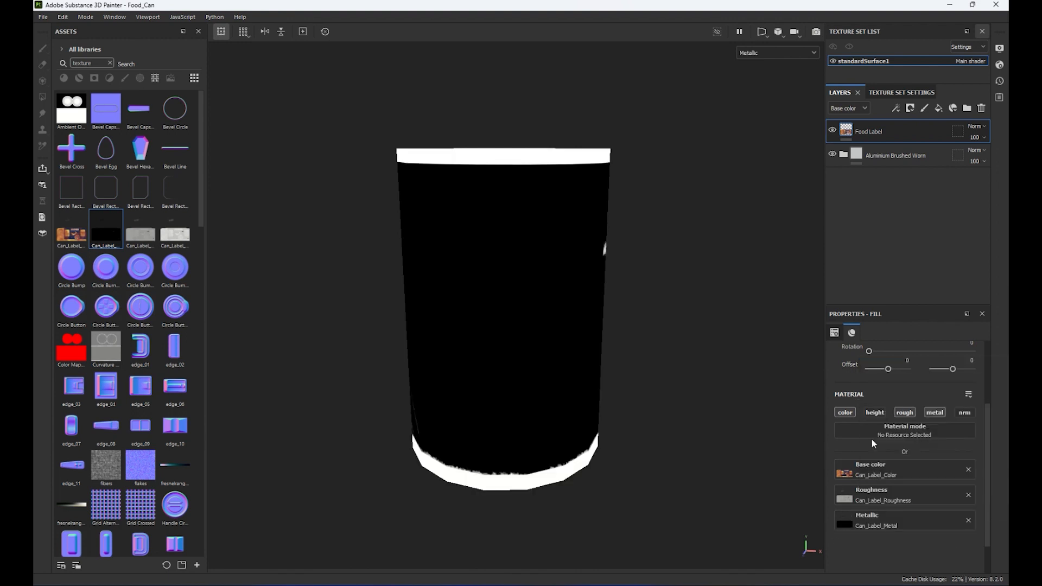
- Show the full material in the viewport and inspect the can's label, lid and metal rims from several angles and distances
alt+drag(702, 233, 663, 265)
key(m)
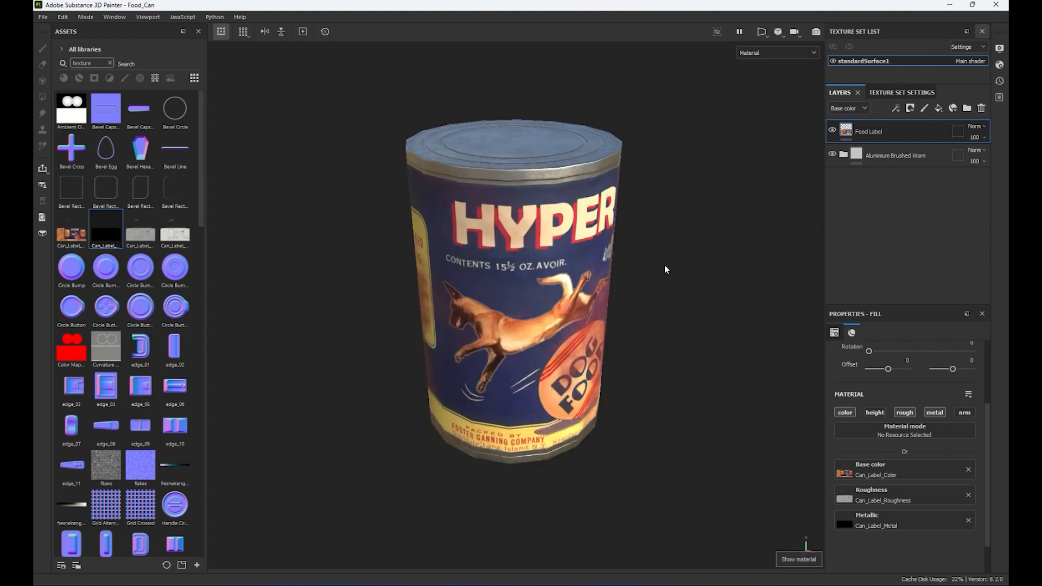
alt+drag(661, 391, 679, 350)
alt+right_drag(678, 350, 673, 320)
alt+drag(672, 320, 708, 317)
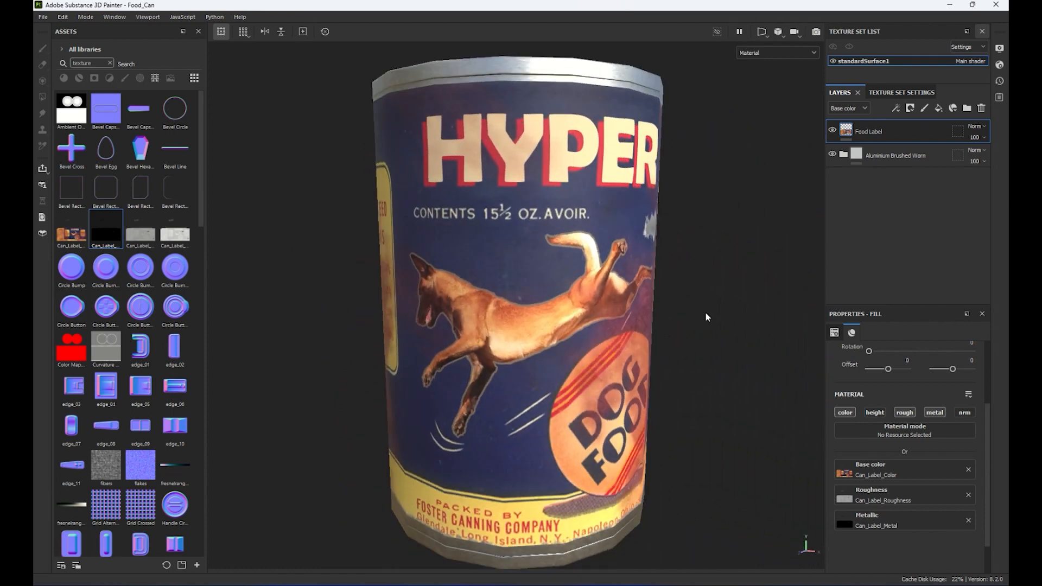
alt+right_drag(708, 317, 630, 266)
alt+drag(630, 266, 627, 334)
alt+middle_drag(627, 334, 524, 338)
alt+right_drag(524, 338, 668, 424)
alt+drag(667, 423, 687, 380)
alt+middle_drag(687, 379, 731, 395)
alt+drag(731, 396, 673, 418)
alt+right_drag(674, 418, 549, 407)
alt+drag(548, 407, 551, 448)
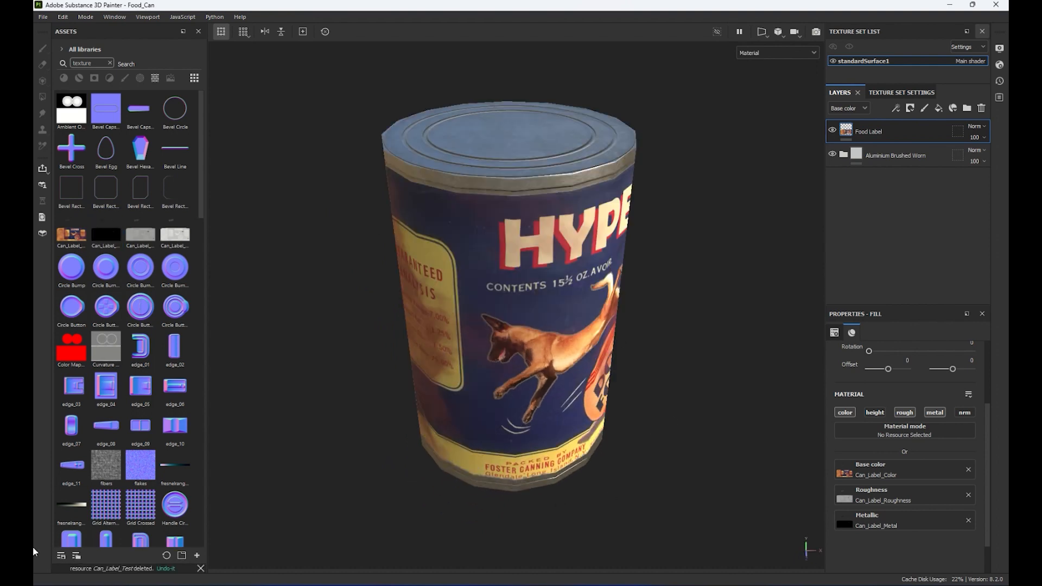
alt+drag(433, 504, 276, 432)
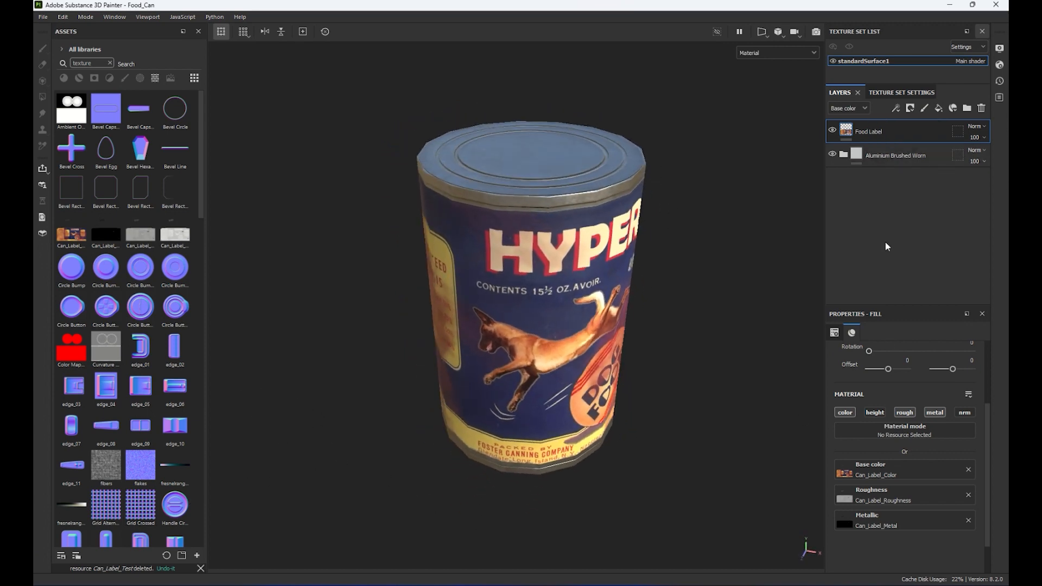
alt+drag(539, 400, 659, 369)
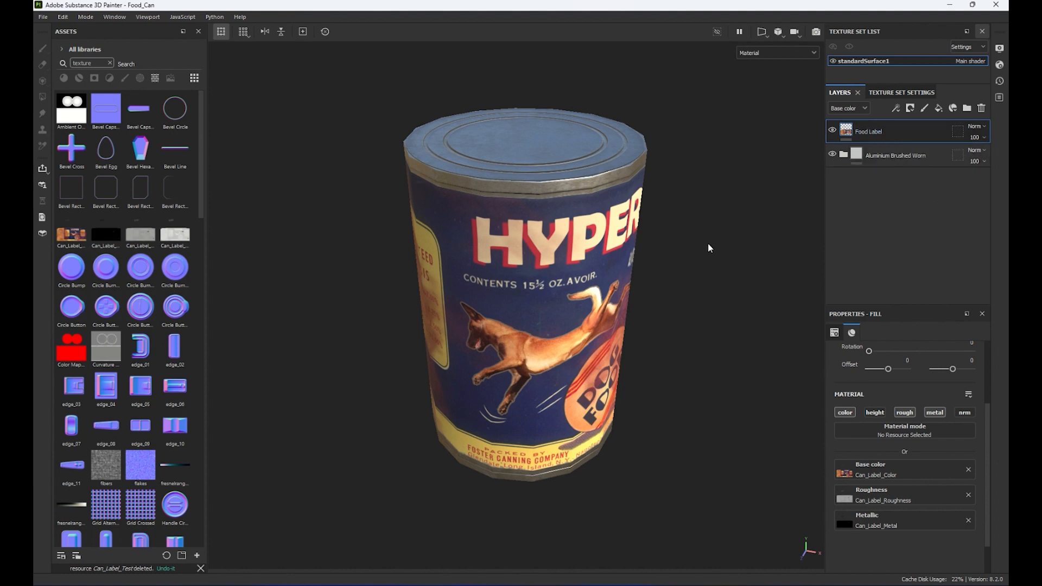
scroll(628, 220, down, 1)
alt+middle_drag(628, 221, 603, 222)
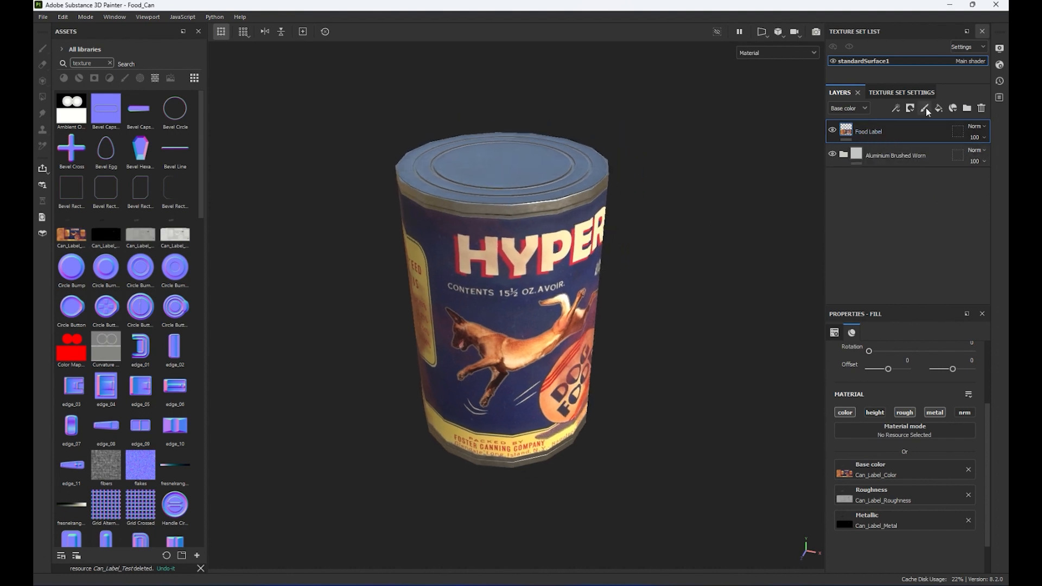
mouse_move(650, 238)
alt+mouse_down()
mouse_move(639, 328)
mouse_move(668, 245)
alt+mouse_up()
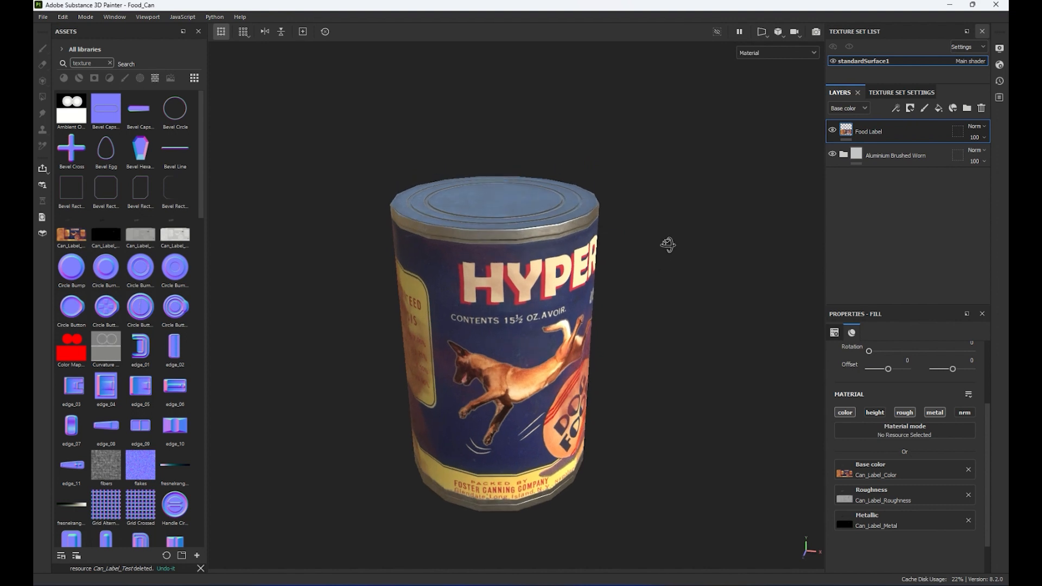
- Add a paint layer above Food Label and name it Dirt
click(925, 109)
double_click(865, 134)
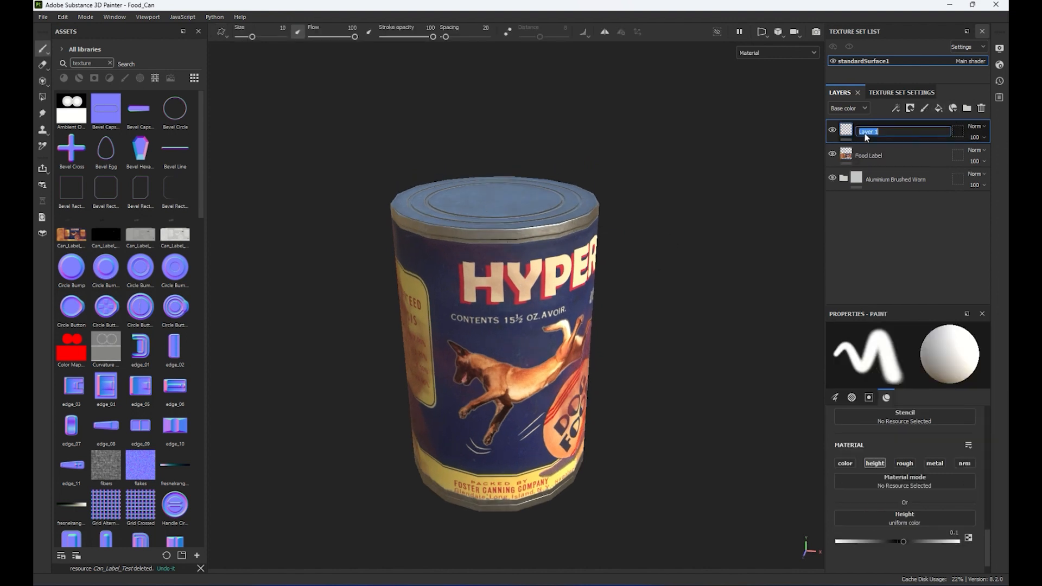
text(Dirt)
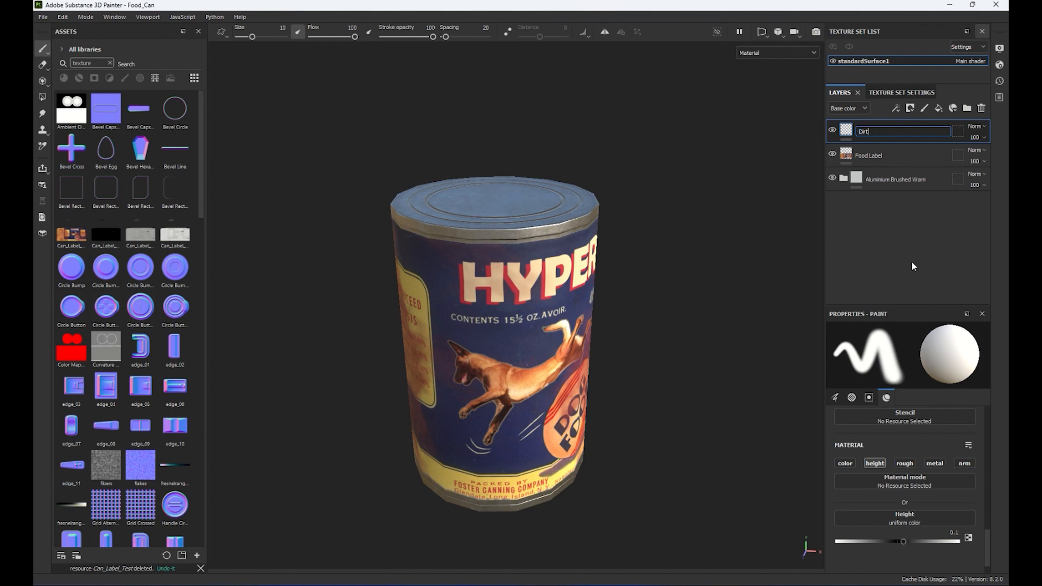
key(Return)
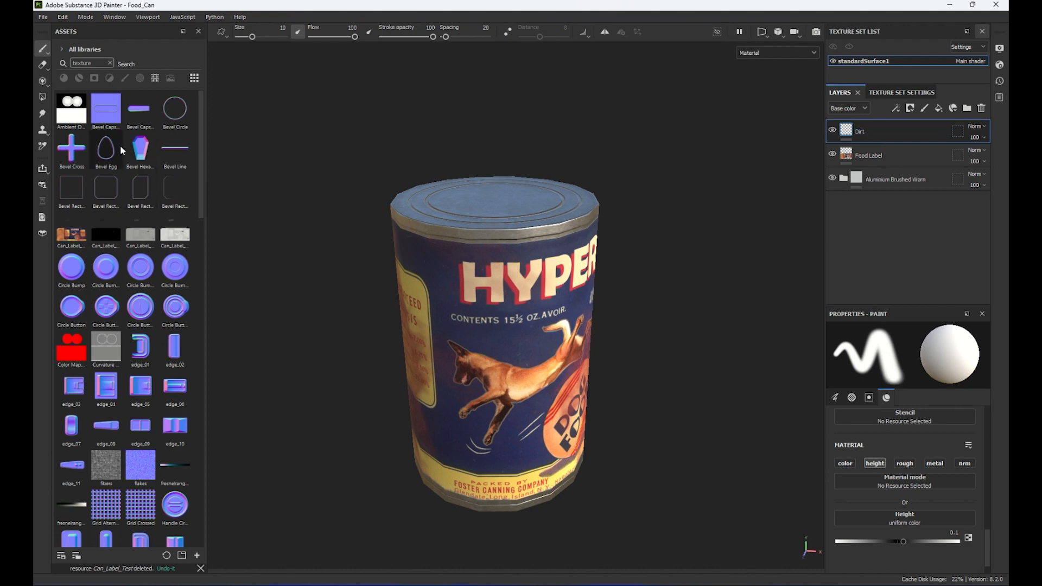
- Clear the texture filter from the asset library and choose the Dirt 1 brush
click(111, 63)
click(64, 78)
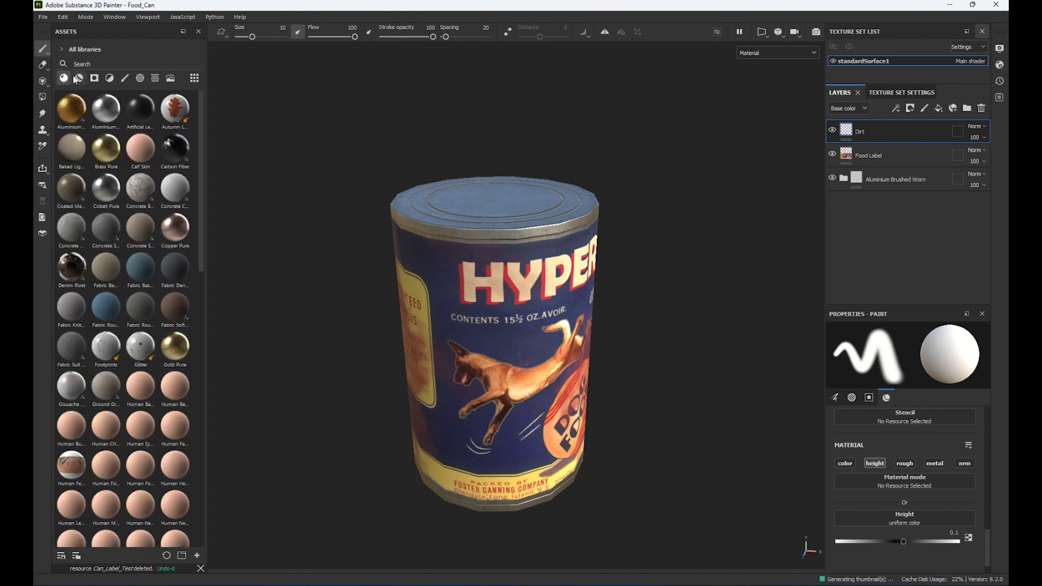
click(125, 79)
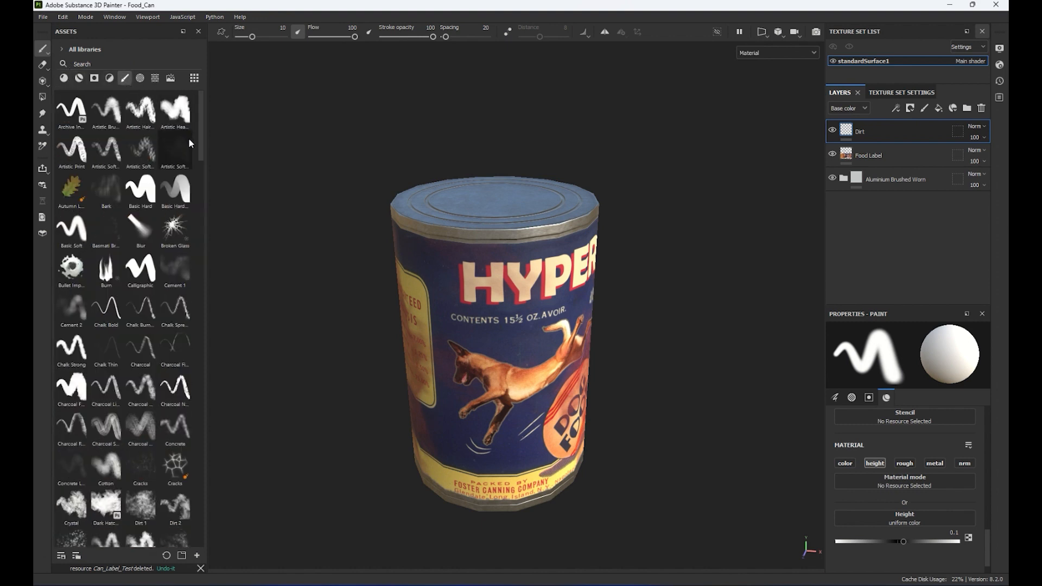
drag(199, 137, 197, 182)
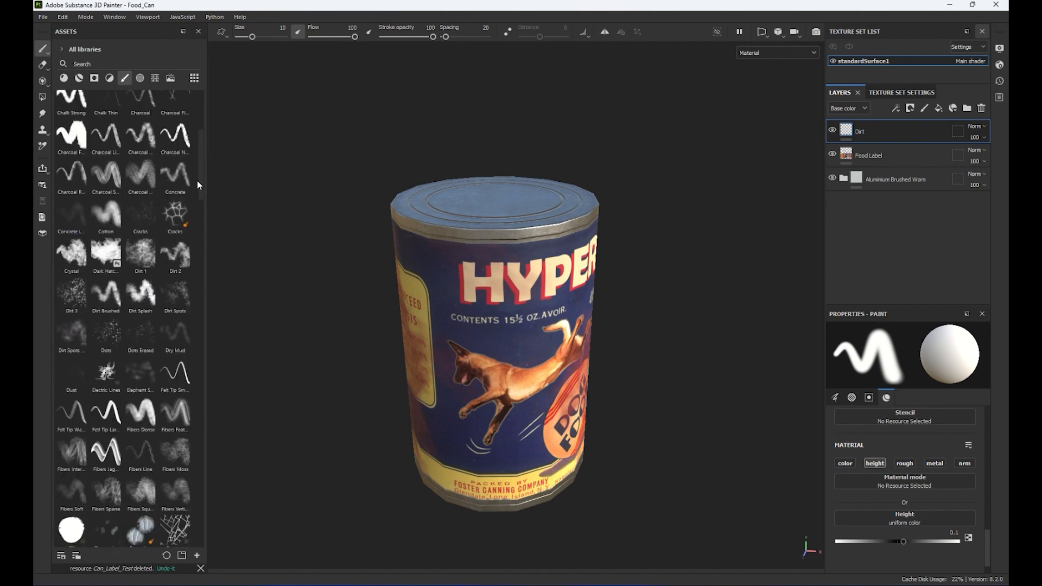
click(141, 253)
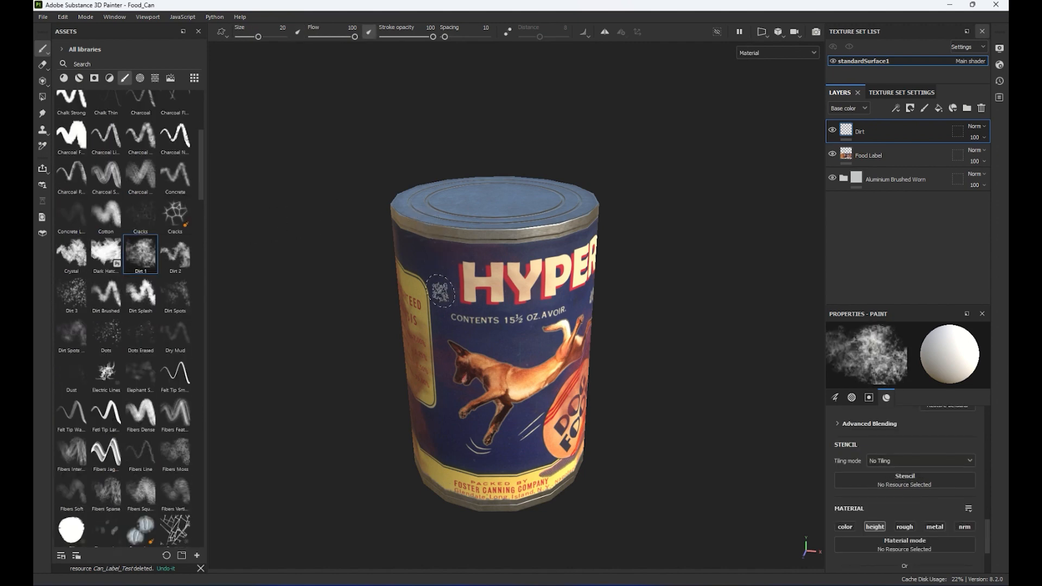
- Enlarge the Dirt 1 brush to a size of about 56
key(bracketright)
key(bracketright)
key(bracketright)
key(bracketright)
key(bracketright)
key(bracketright)
key(bracketright)
key(bracketright)
key(bracketright)
key(bracketright)
key(bracketright)
key(bracketright)
key(bracketright)
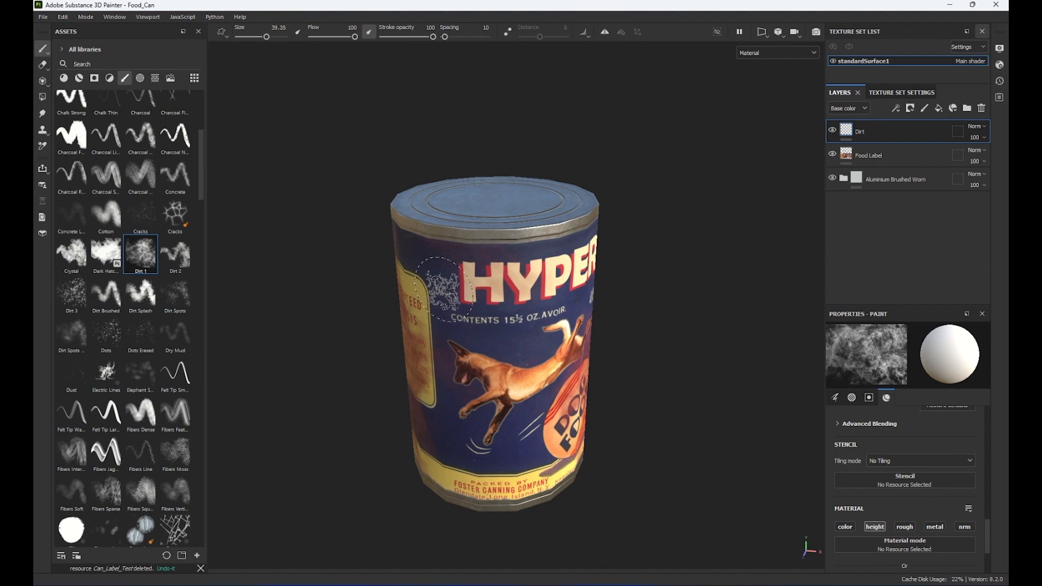
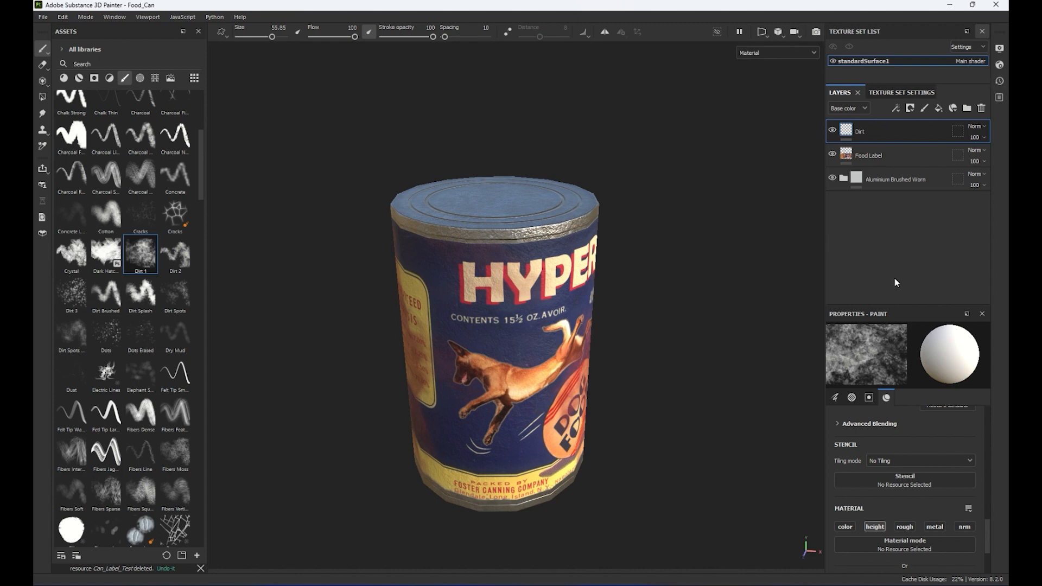
- Undo the trial Dirt 1 painting on the can
key(ctrl+z)
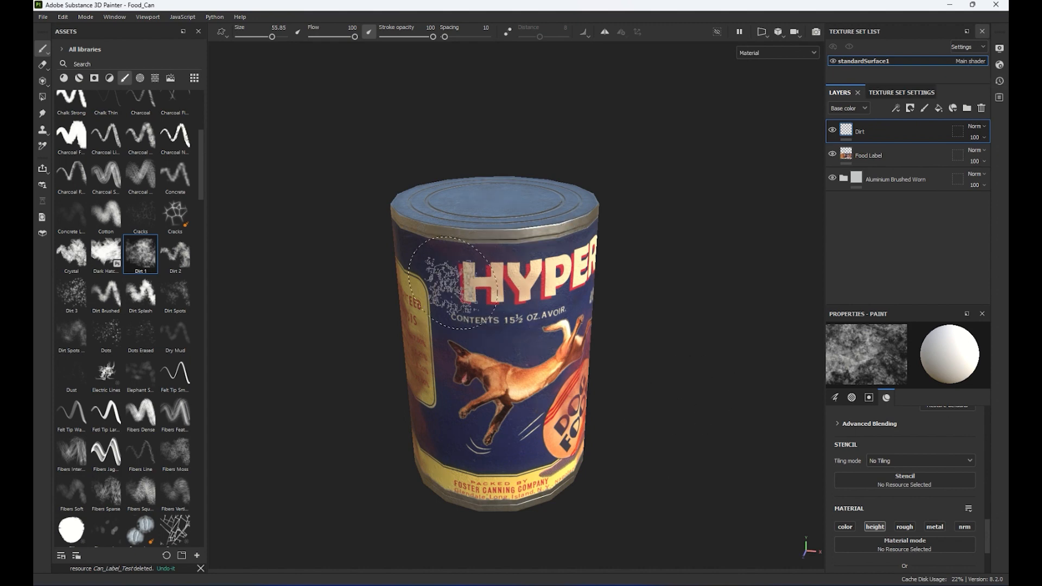
alt+drag(679, 199, 693, 270)
alt+right_drag(693, 270, 740, 376)
alt+drag(740, 376, 736, 347)
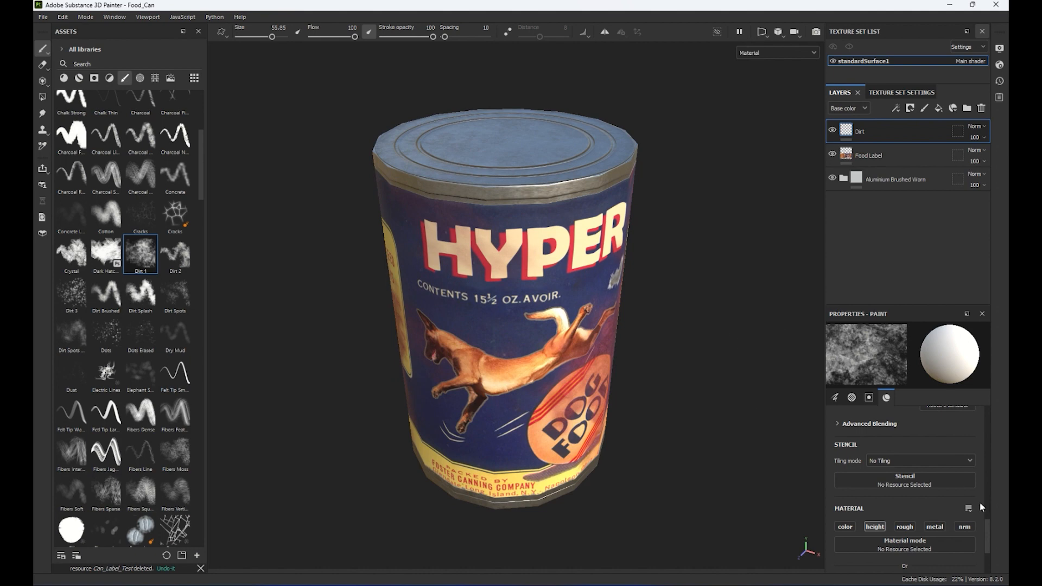
- Search the brush's material mode for rust and set the paint material to Rust Fine
drag(989, 528, 987, 562)
right_click(987, 561)
click(980, 557)
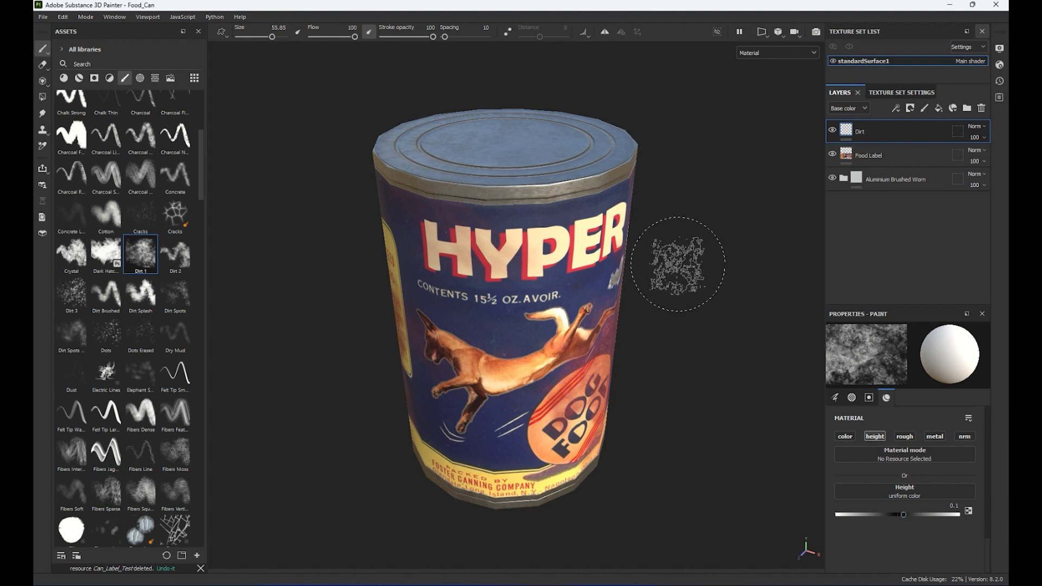
click(934, 457)
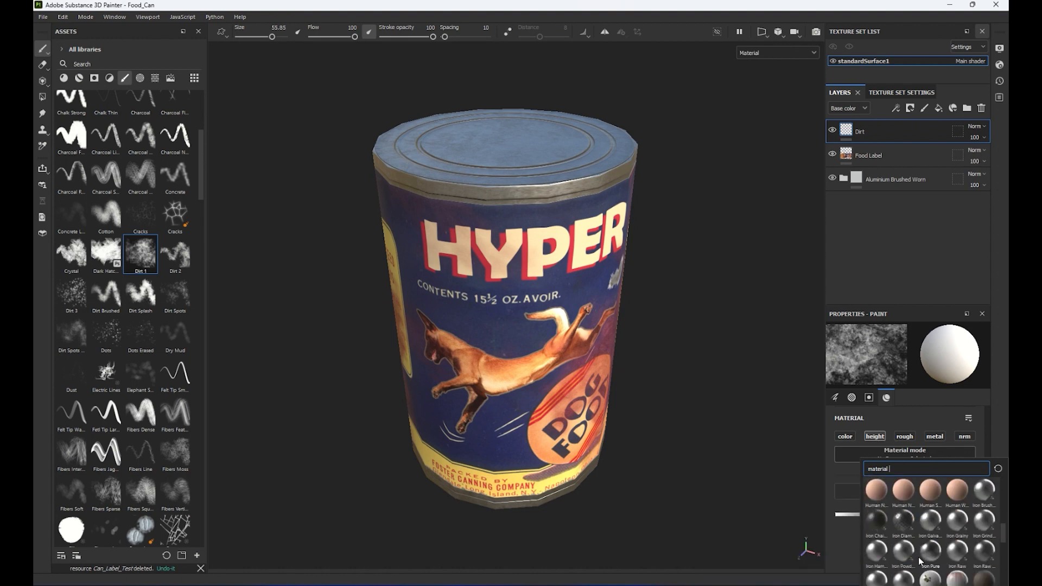
text(rust)
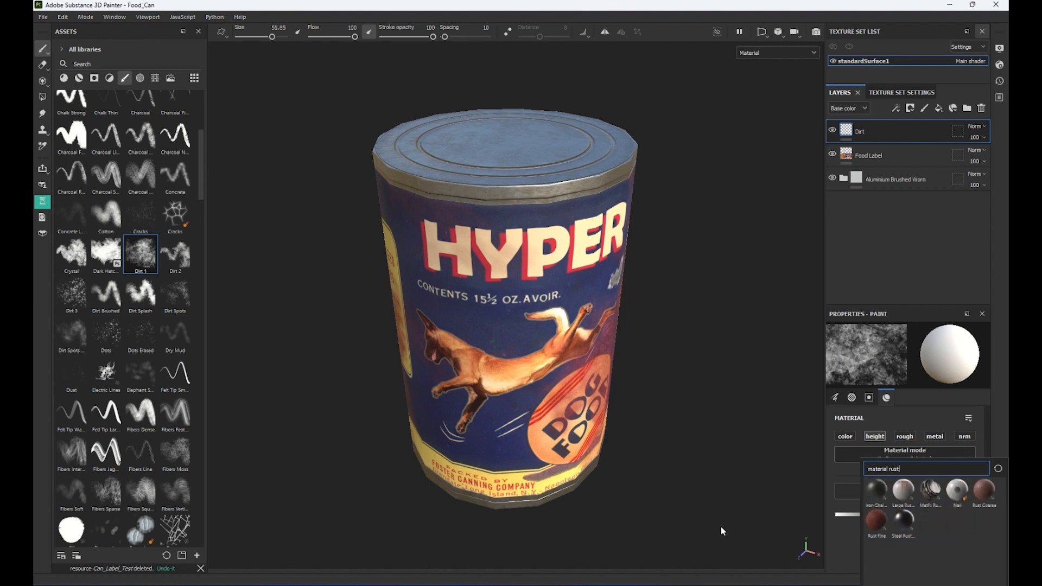
click(880, 521)
- Try painting Rust Fine across the can's lid and label, and undo the painting
mouse_move(514, 184)
mouse_down()
mouse_move(489, 247)
mouse_move(478, 375)
mouse_move(565, 245)
mouse_move(592, 172)
mouse_move(429, 141)
mouse_move(687, 93)
mouse_up()
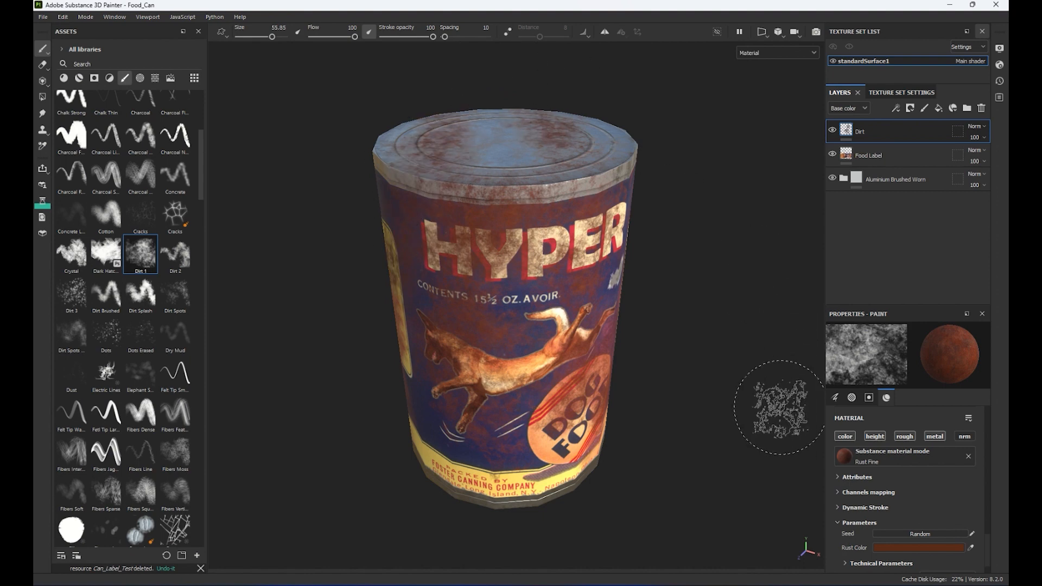
key(ctrl+z)
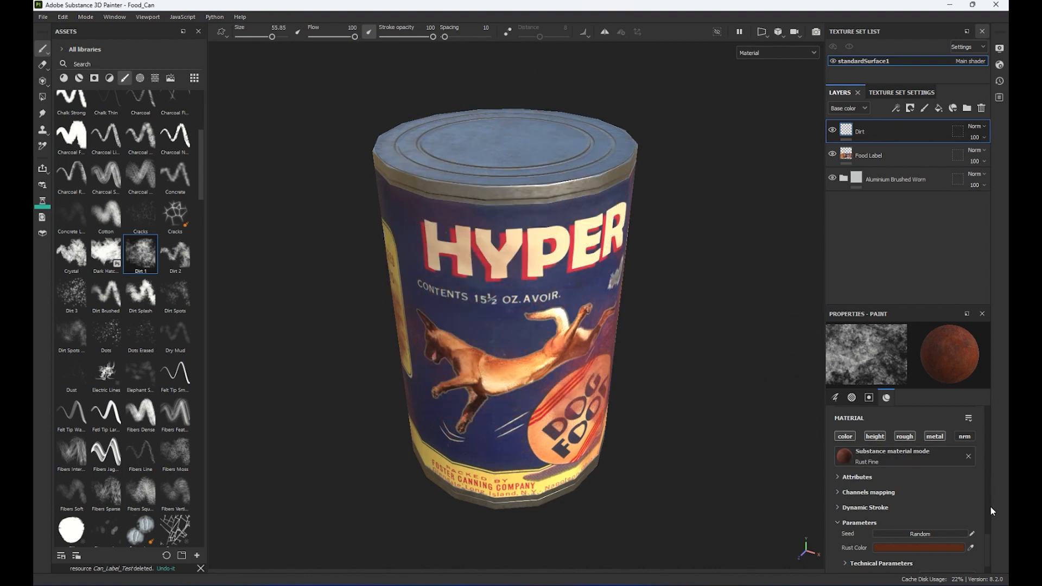
- Change the Rust Fine material's Rust Color to the yellowish brown 624314
click(837, 478)
scroll(838, 480, down, 2)
scroll(838, 478, up, 2)
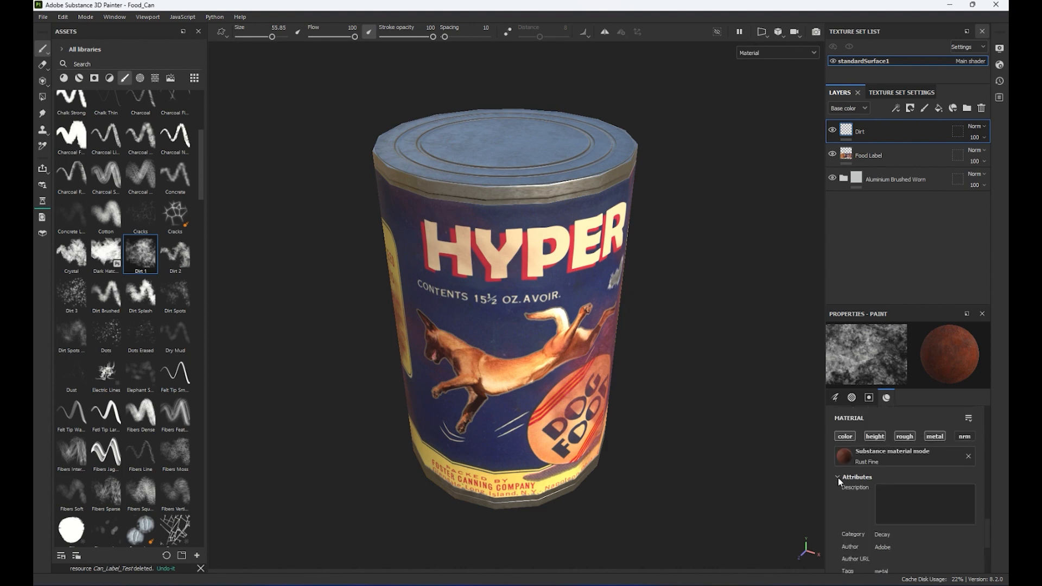
click(838, 477)
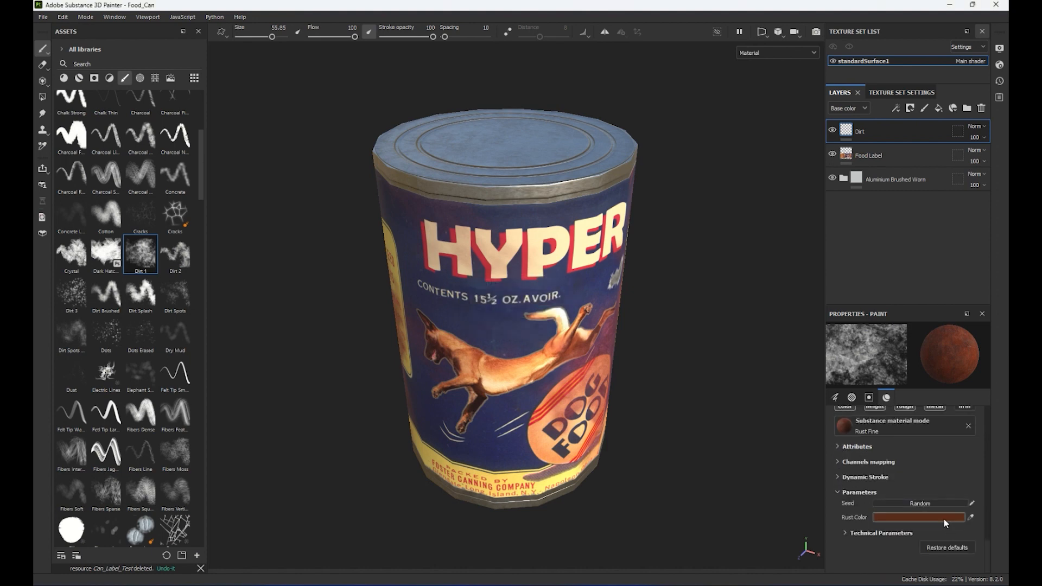
click(944, 519)
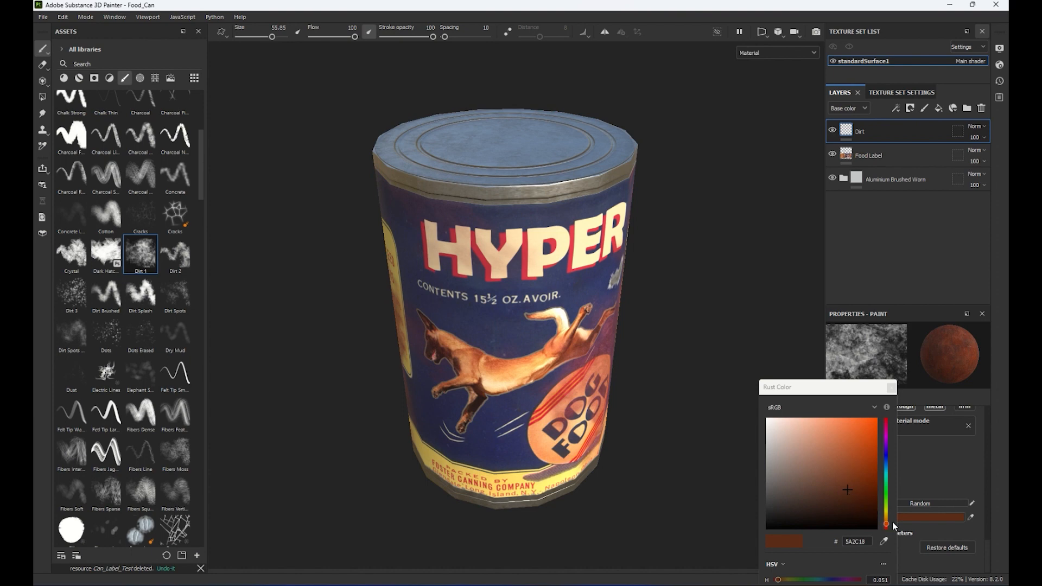
drag(886, 525, 887, 518)
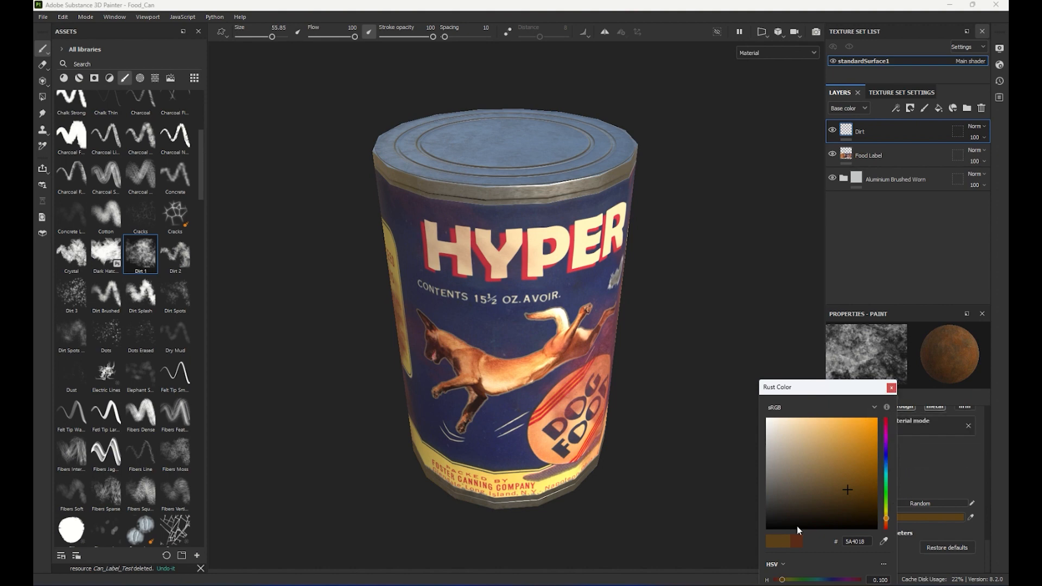
click(854, 486)
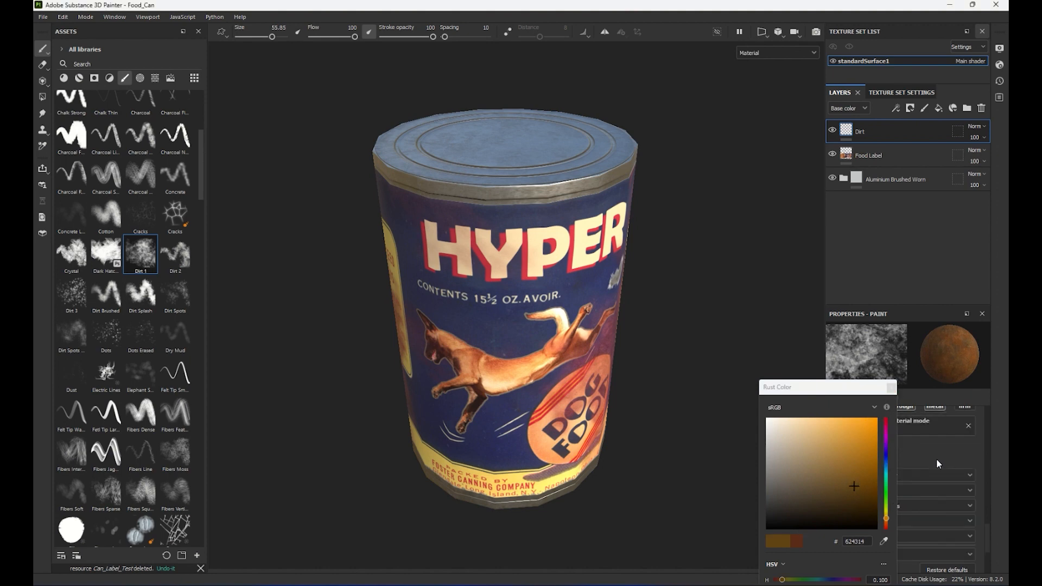
click(891, 388)
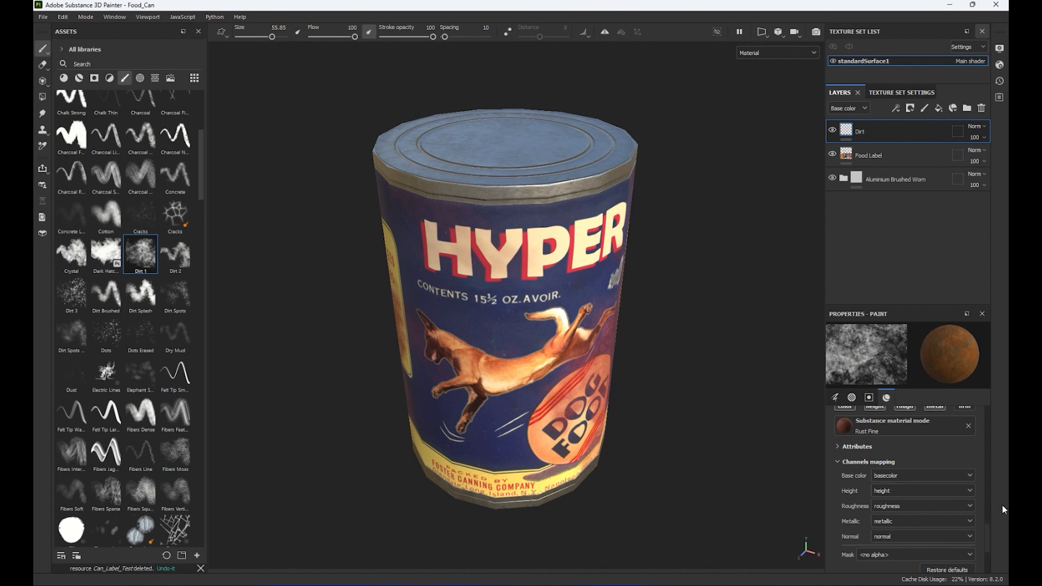
- Examine the Rust Fine material's channel mapping, dynamic stroke and technical parameter settings
drag(989, 535, 996, 556)
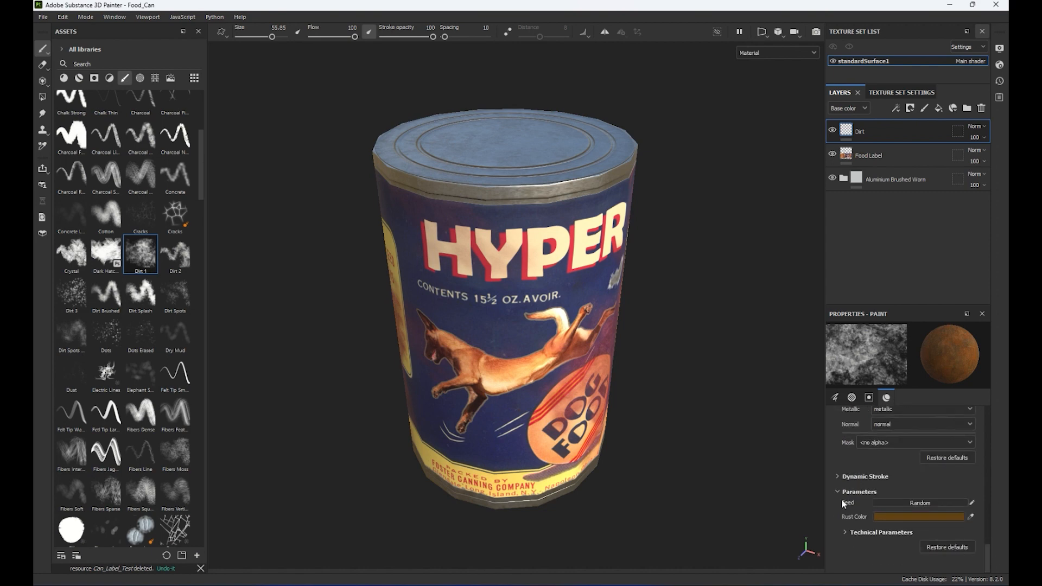
click(839, 477)
scroll(841, 477, down, 1)
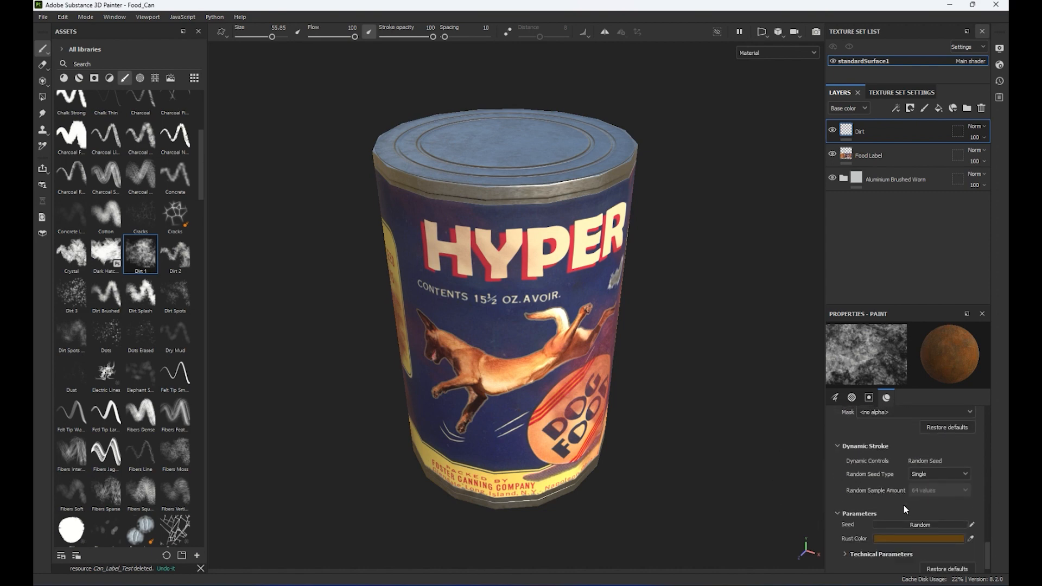
click(838, 445)
click(848, 531)
scroll(848, 533, down, 2)
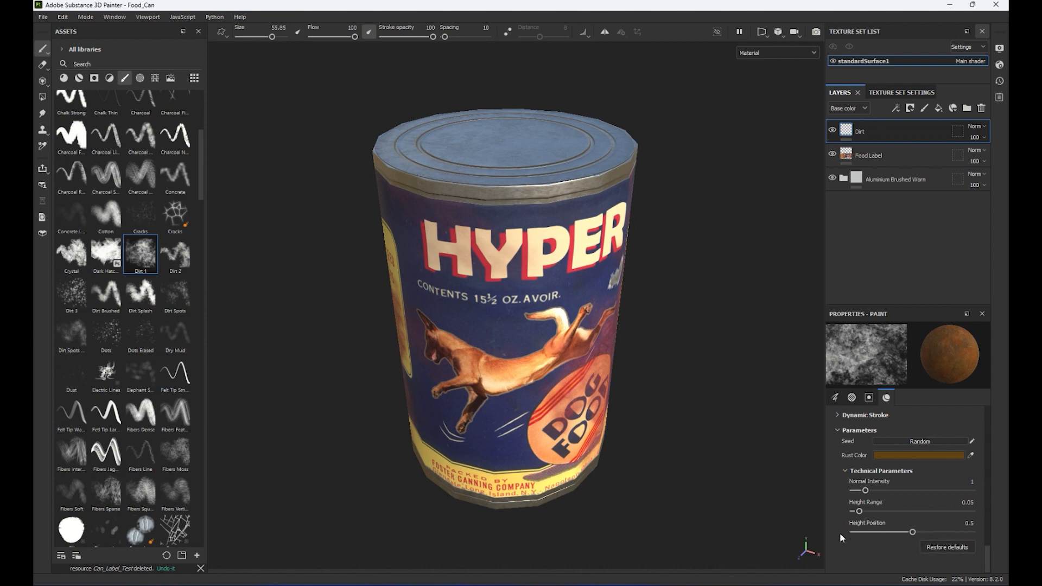
click(846, 472)
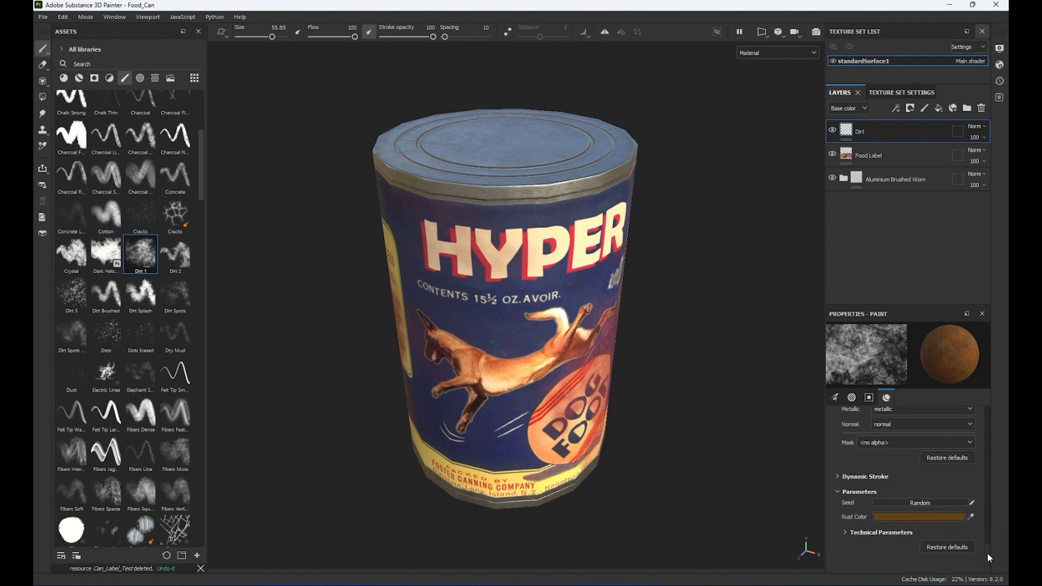
drag(988, 552, 989, 532)
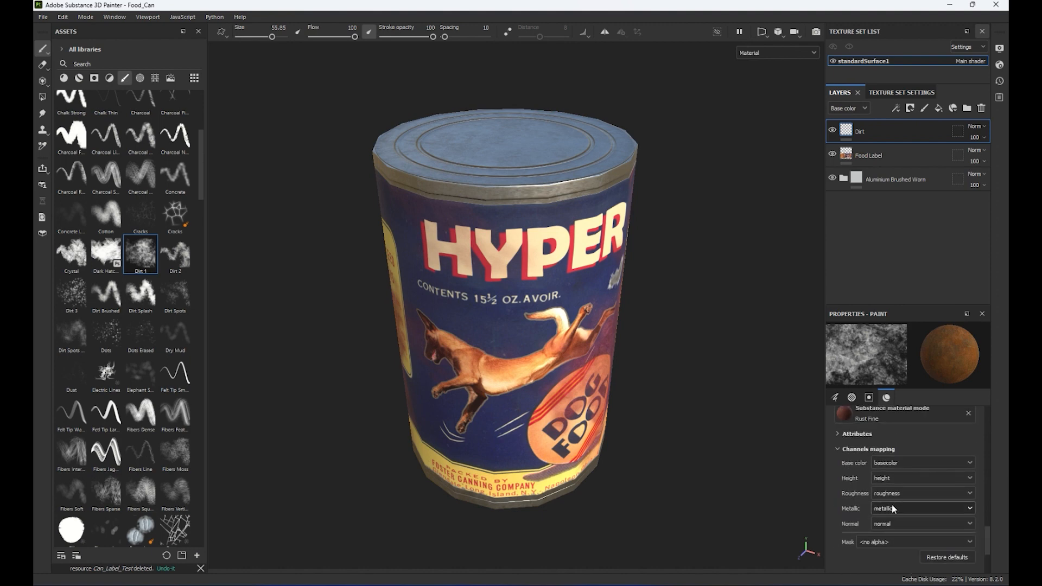
click(839, 450)
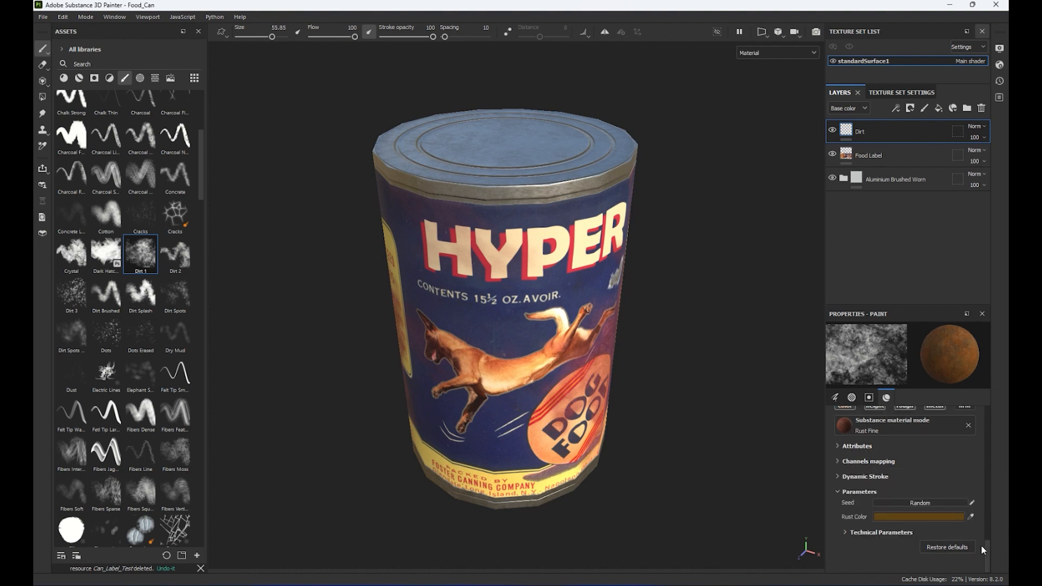
drag(981, 545, 988, 535)
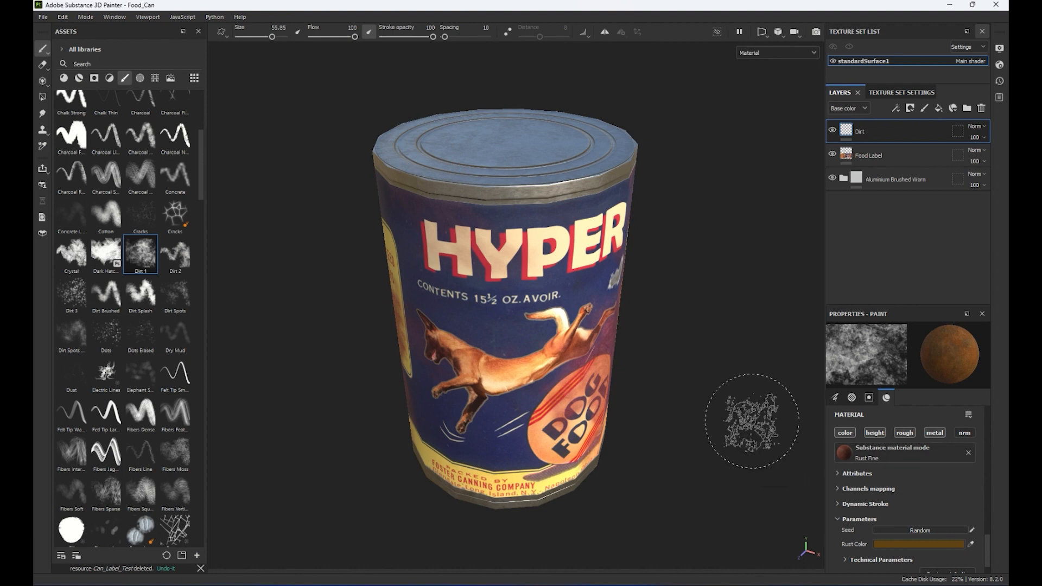
- Paint brown Rust Fine dirt over the can's lid and the label on the Dirt layer
mouse_move(752, 421)
alt+mouse_down()
mouse_move(751, 366)
mouse_move(717, 373)
mouse_move(679, 400)
mouse_move(563, 260)
mouse_move(540, 173)
mouse_move(535, 279)
mouse_move(576, 288)
mouse_move(625, 228)
alt+mouse_up()
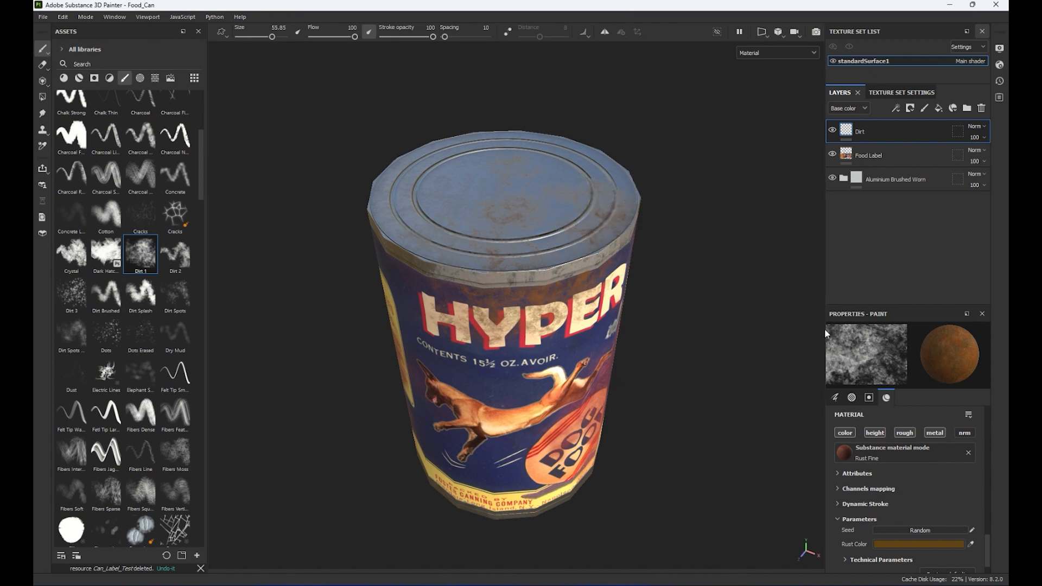
alt+drag(782, 355, 467, 326)
scroll(692, 486, down, 3)
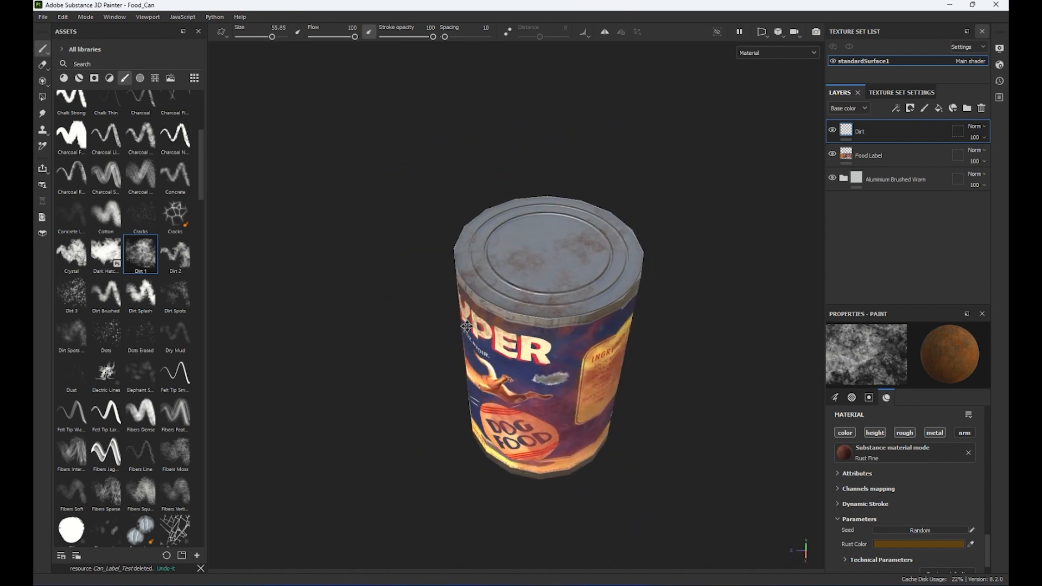
- Enlarge the Dirt 1 brush to a size of about 86 and paint rust around the label and the can's base
ctrl+right_drag(315, 315, 364, 306)
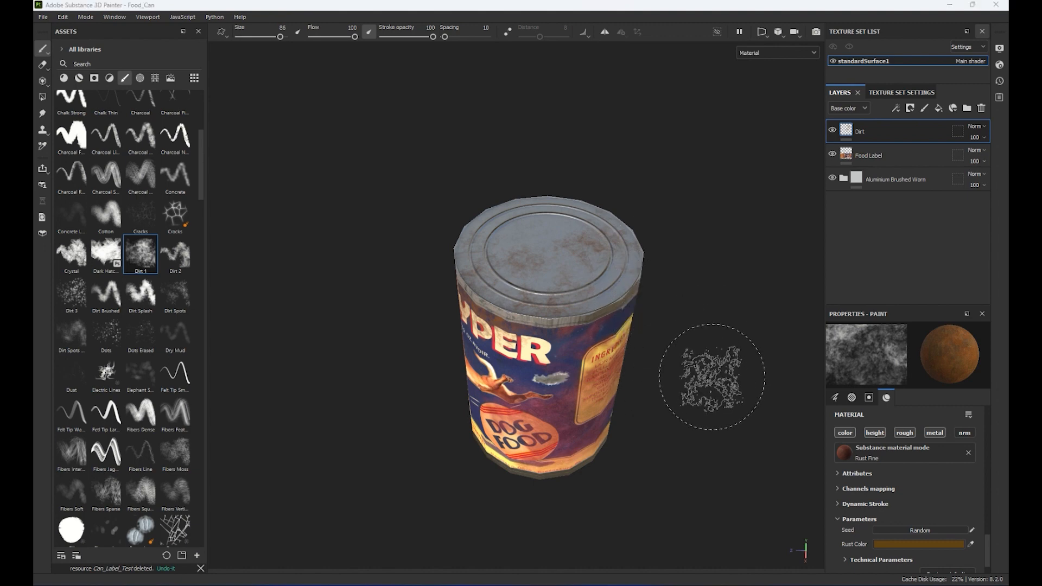
key(super)
alt+drag(712, 378, 666, 360)
alt+drag(708, 334, 564, 309)
alt+right_drag(521, 312, 358, 319)
alt+middle_drag(358, 318, 351, 223)
mouse_move(527, 296)
alt+mouse_down()
mouse_move(487, 295)
mouse_move(600, 288)
mouse_move(494, 347)
mouse_move(671, 190)
mouse_move(656, 387)
mouse_move(624, 285)
mouse_move(603, 352)
alt+mouse_up()
alt+drag(751, 463, 599, 399)
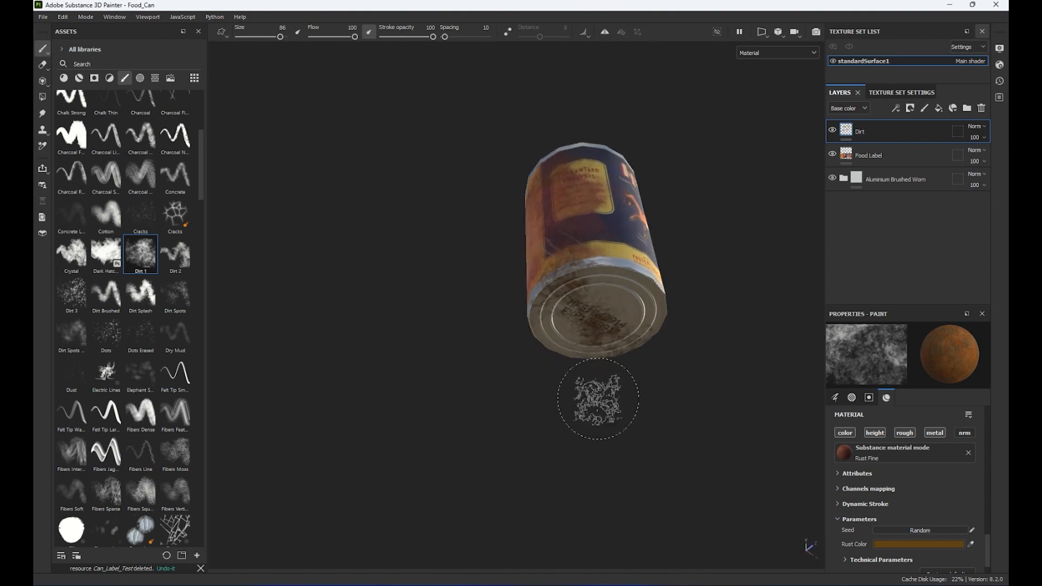
mouse_move(749, 291)
alt+mouse_down()
mouse_move(767, 476)
mouse_move(644, 426)
mouse_move(635, 449)
mouse_move(629, 443)
alt+mouse_up()
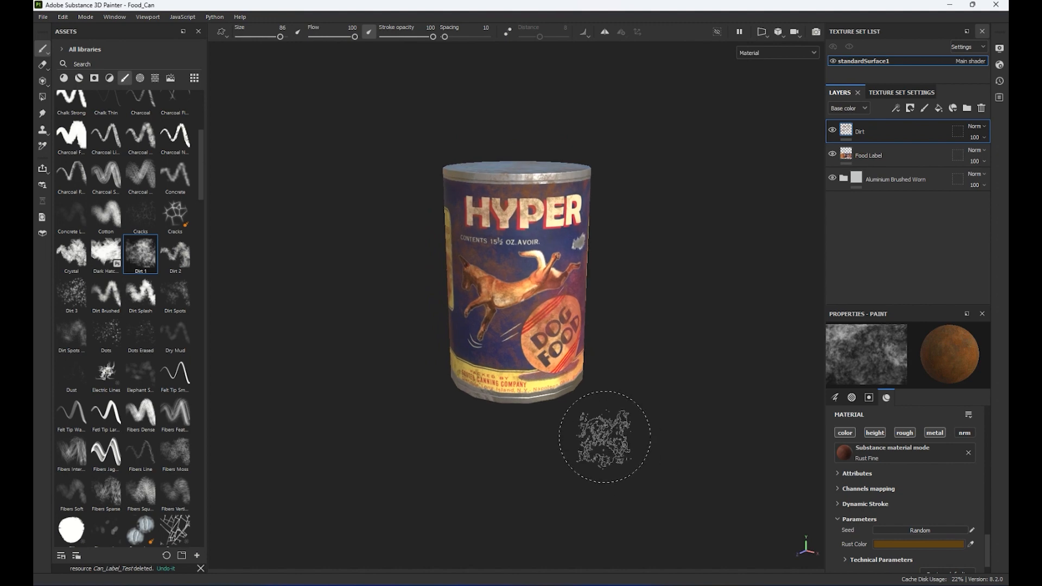
- Find the Leaks Heavy particle brush in the brush library and make it the active brush
scroll(161, 457, down, 5)
scroll(70, 484, down, 5)
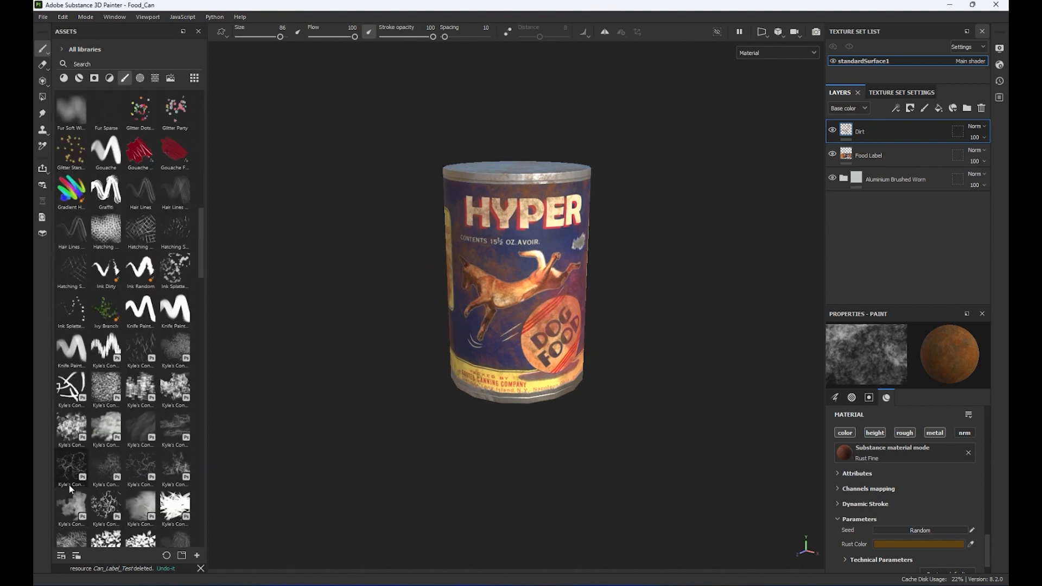
drag(200, 281, 186, 324)
scroll(186, 324, down, 15)
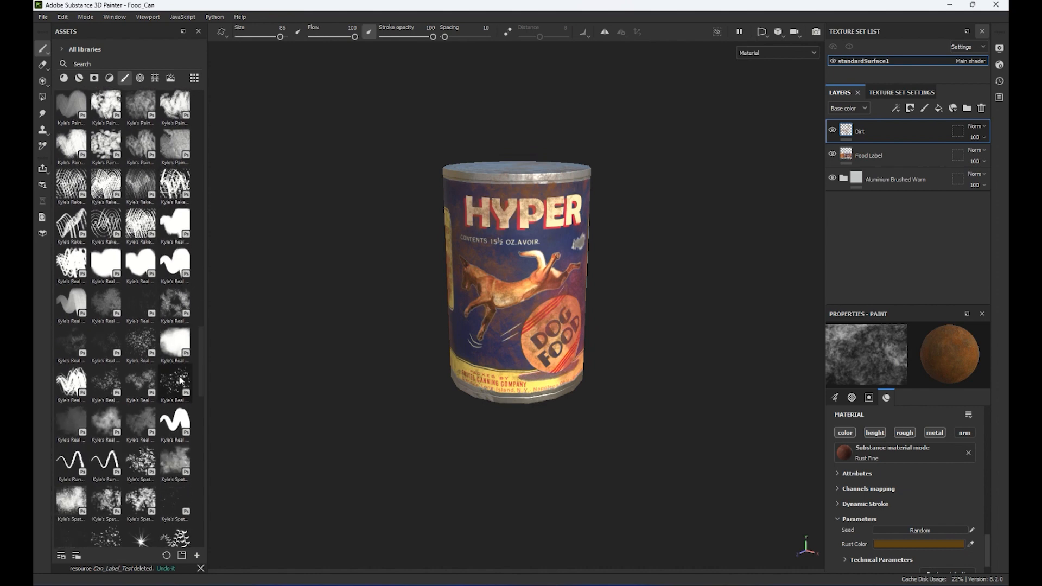
scroll(193, 435, down, 5)
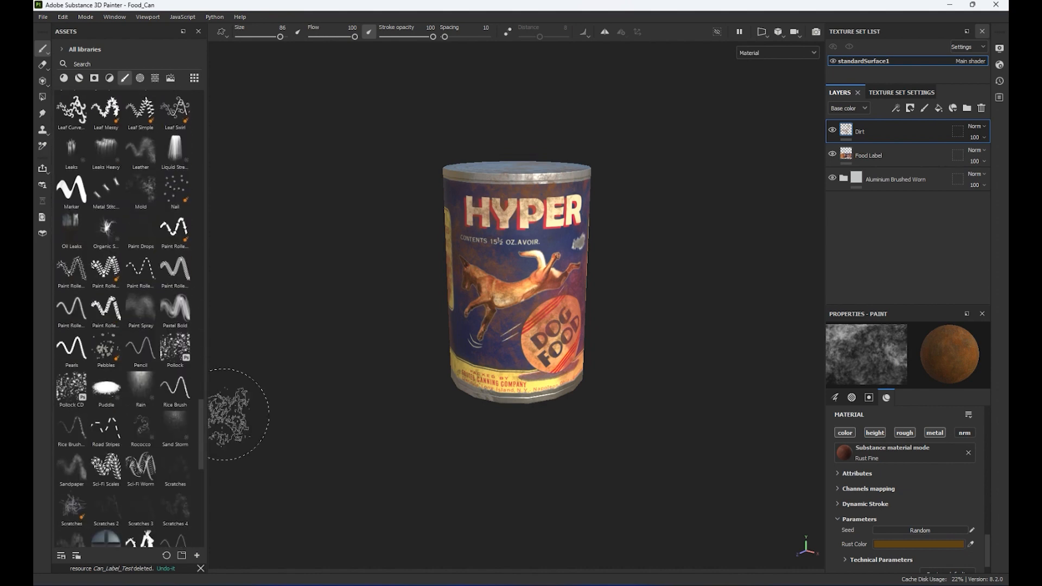
click(107, 156)
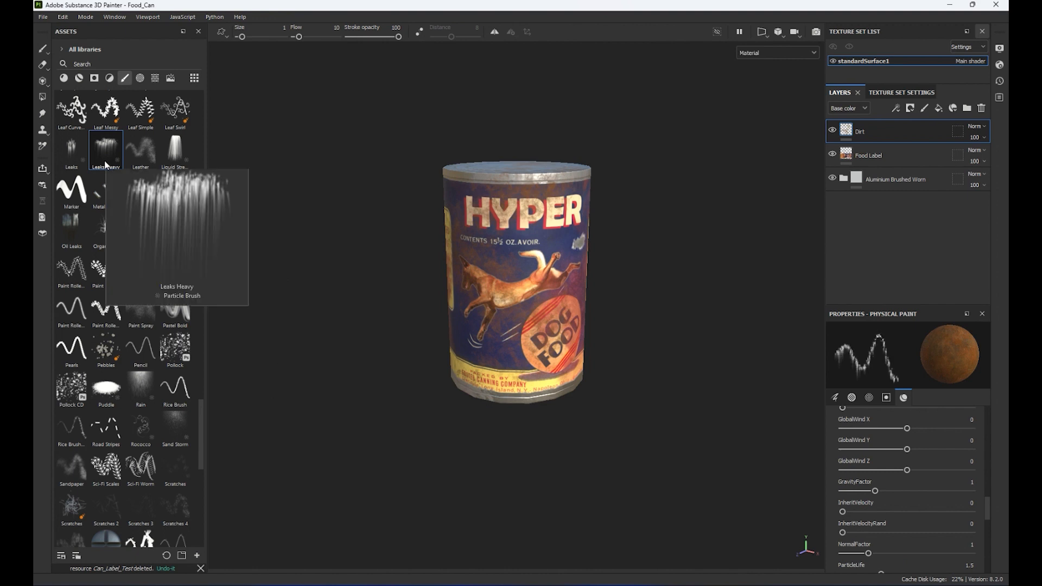
mouse_move(120, 164)
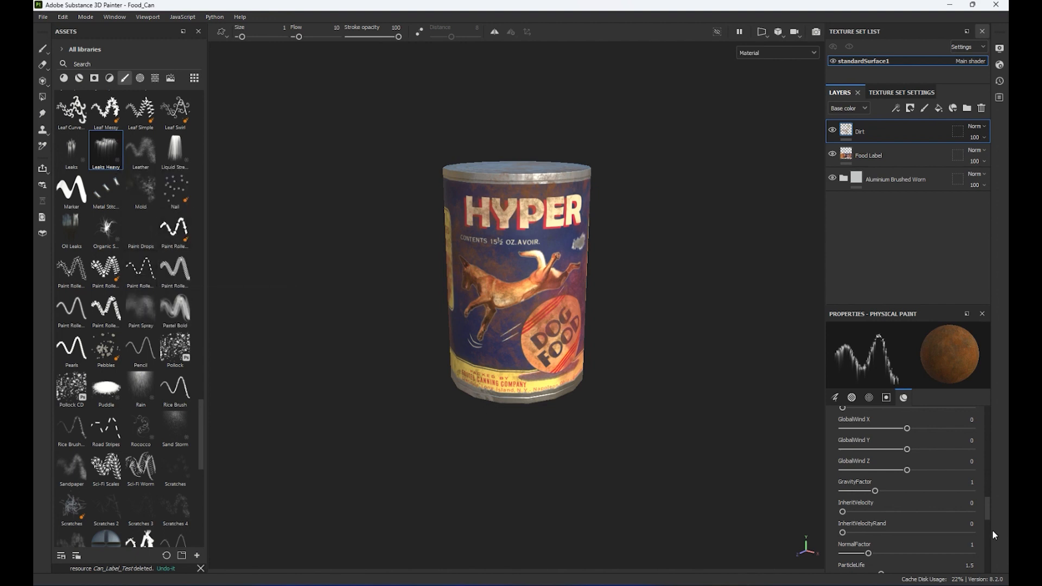
- Remove the Rust Fine material from the Leaks Heavy brush's material settings
drag(988, 515, 991, 445)
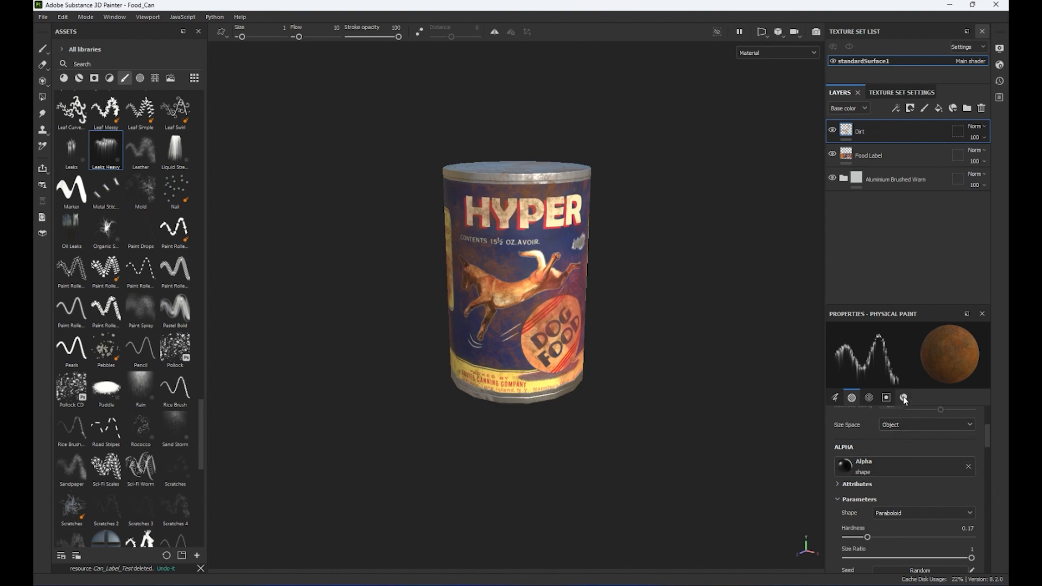
click(905, 398)
click(968, 456)
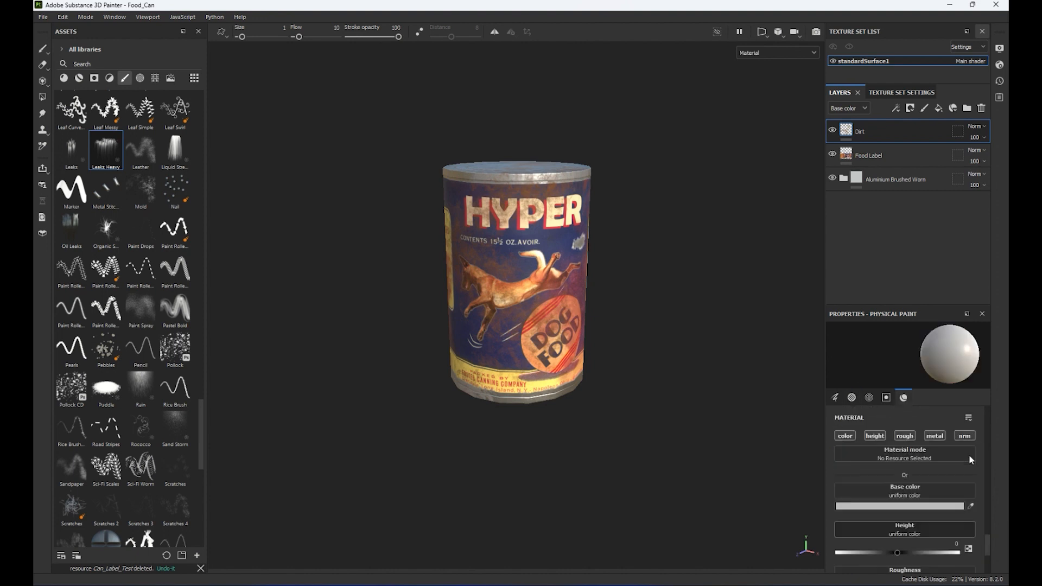
- Search the brush's material mode for "sil" and clear the search
click(905, 459)
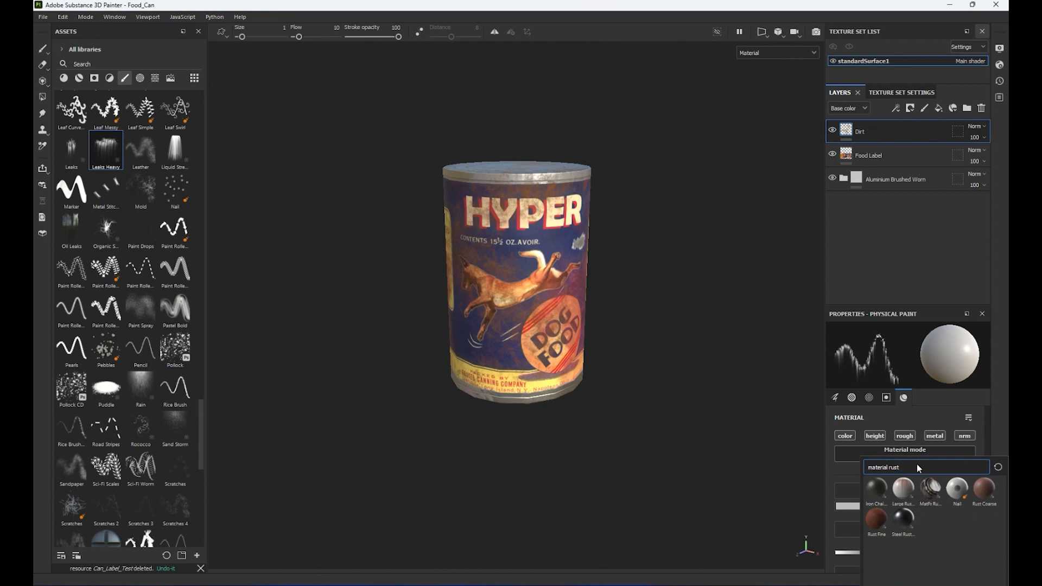
drag(917, 464, 793, 451)
text(sil)
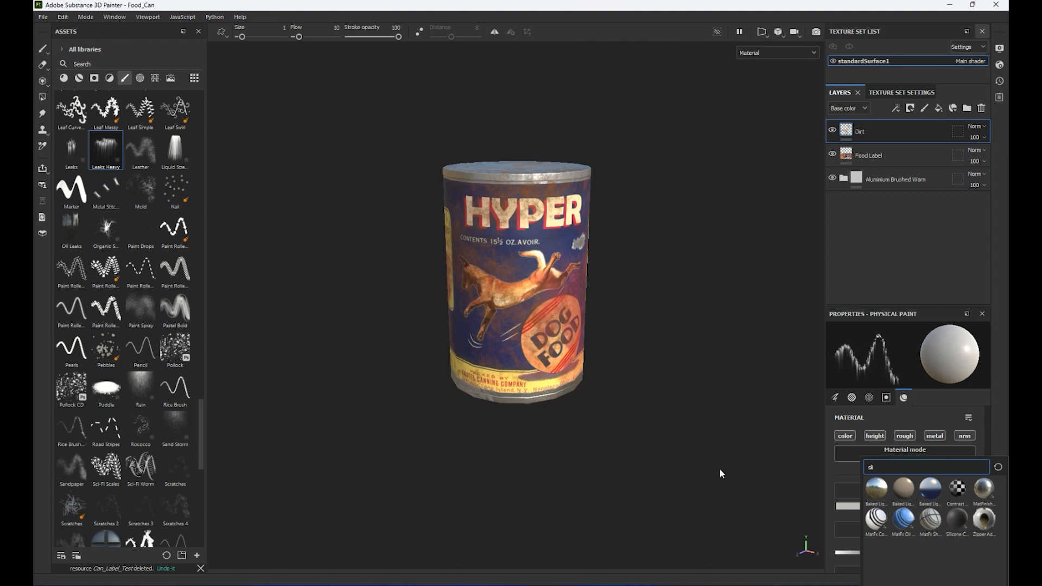
key(BackSpace)
key(BackSpace)
key(BackSpace)
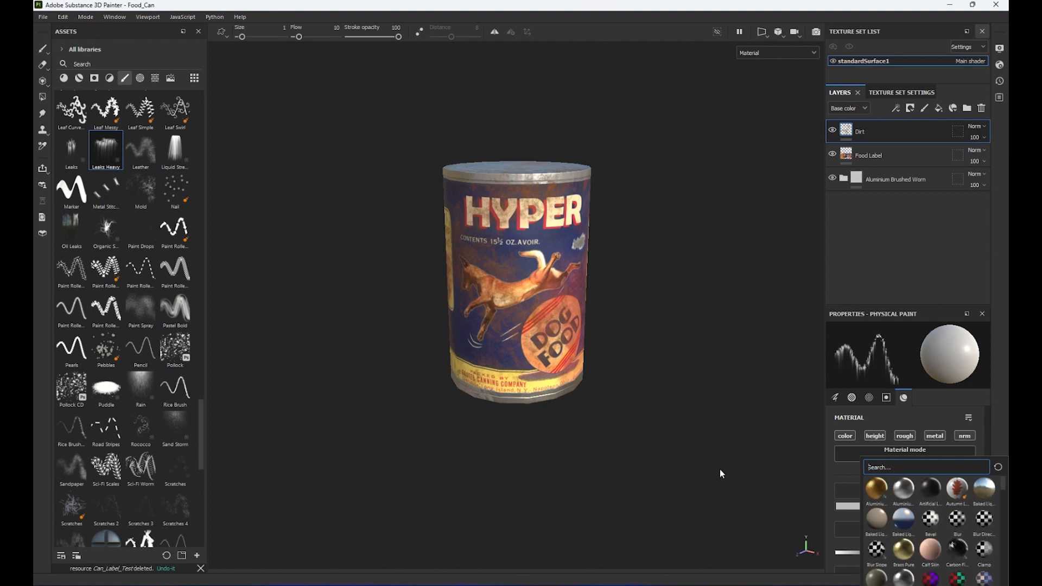
- Try Lizard Scales as the brush's material and remove it again
scroll(903, 565, down, 10)
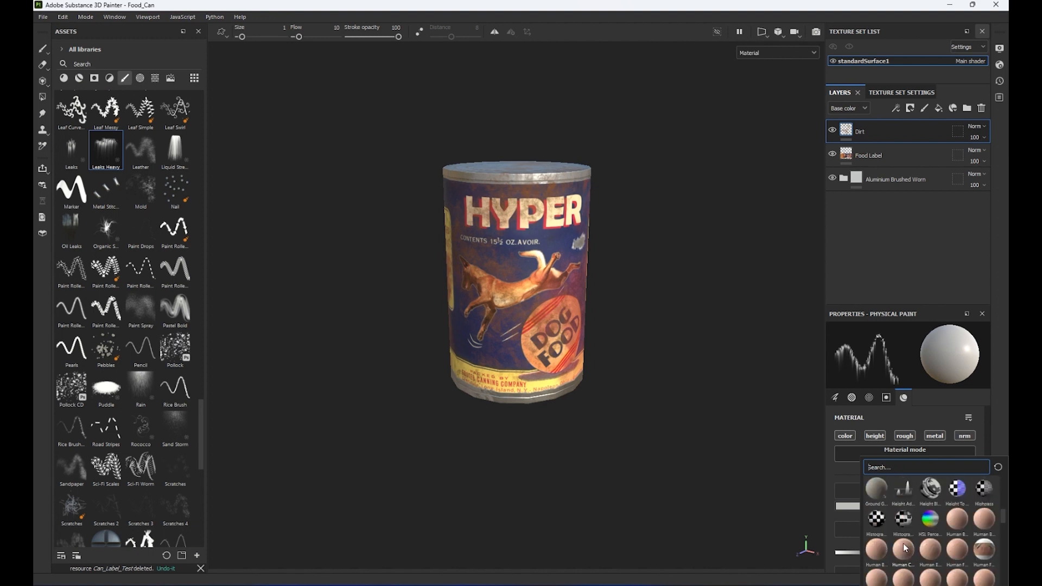
scroll(905, 548, down, 5)
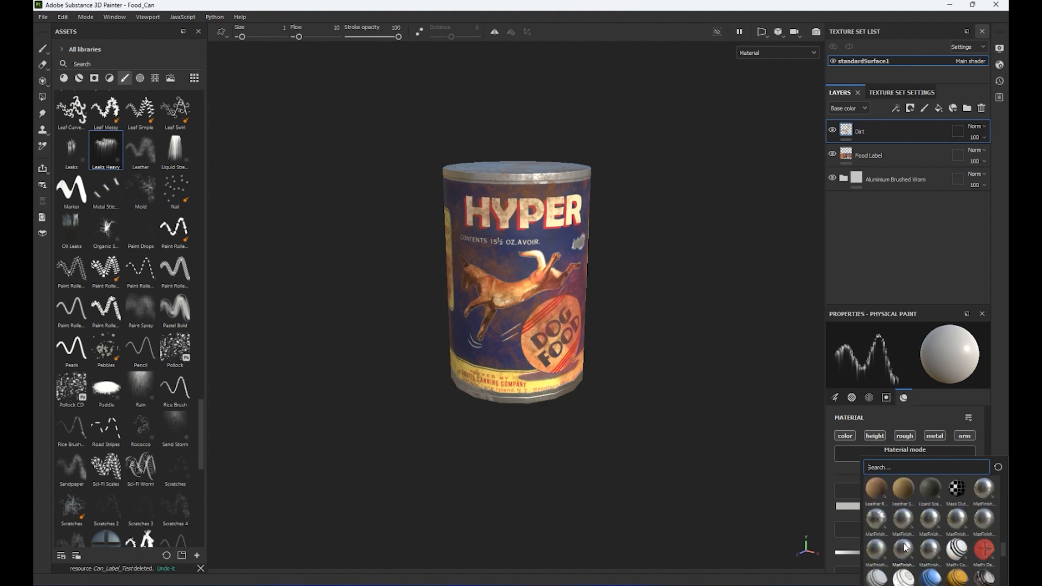
click(931, 493)
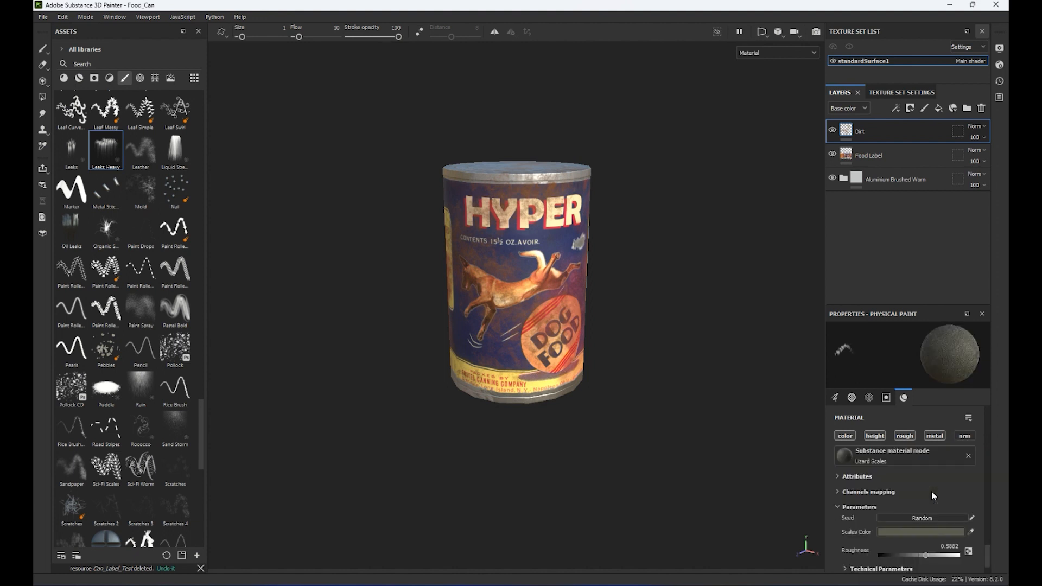
click(968, 456)
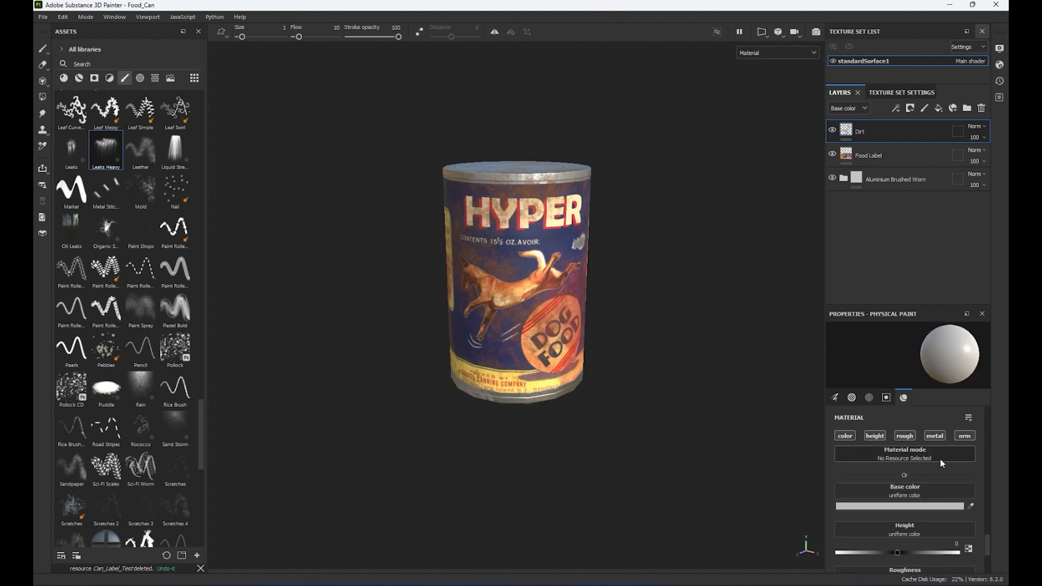
- Set the Leaks Heavy brush's material mode to Rust Coarse
click(905, 455)
scroll(900, 514, down, 3)
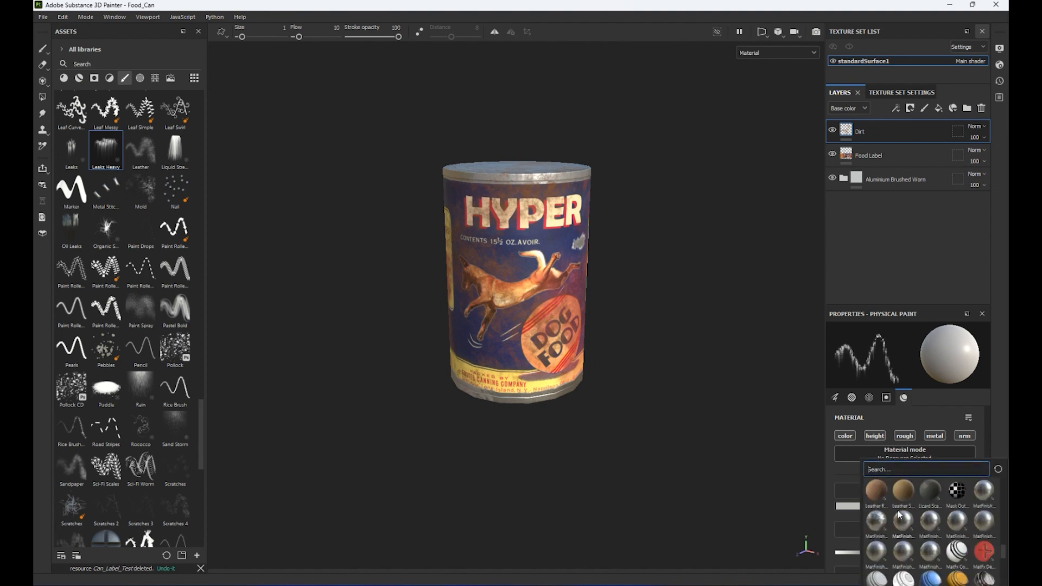
scroll(899, 514, down, 3)
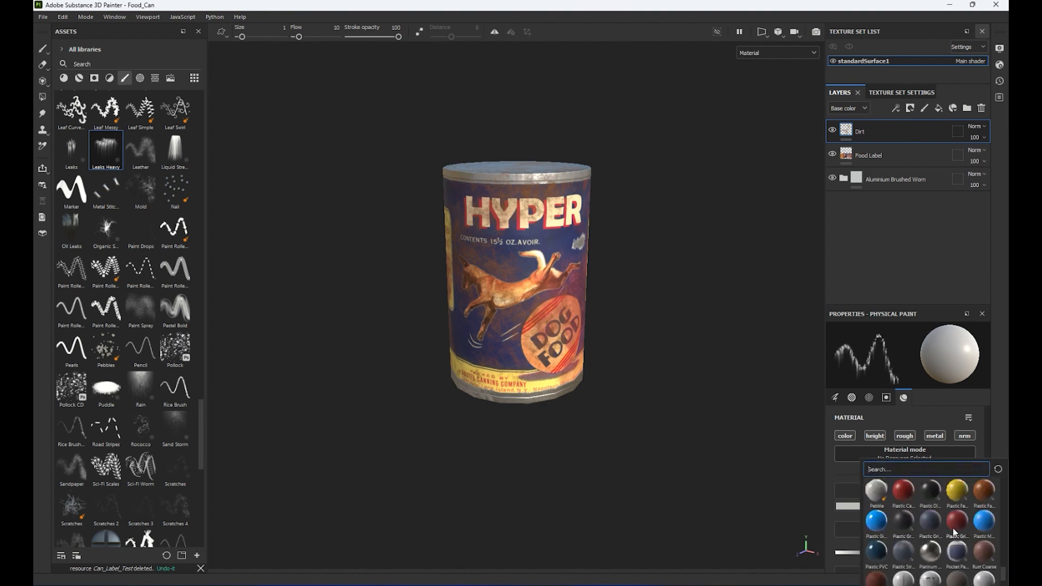
mouse_move(955, 532)
scroll(955, 532, down, 3)
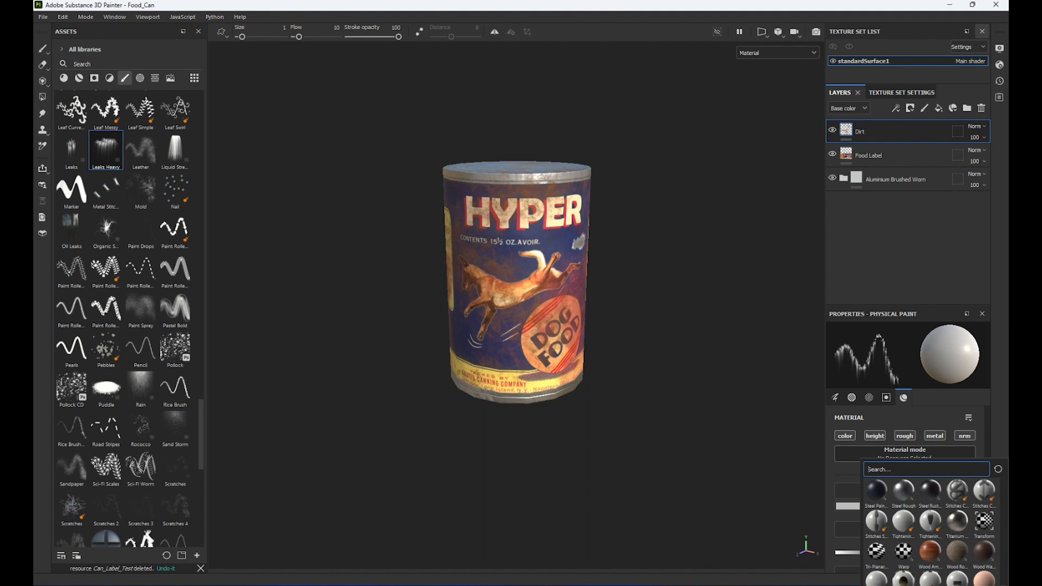
scroll(1007, 580, up, 3)
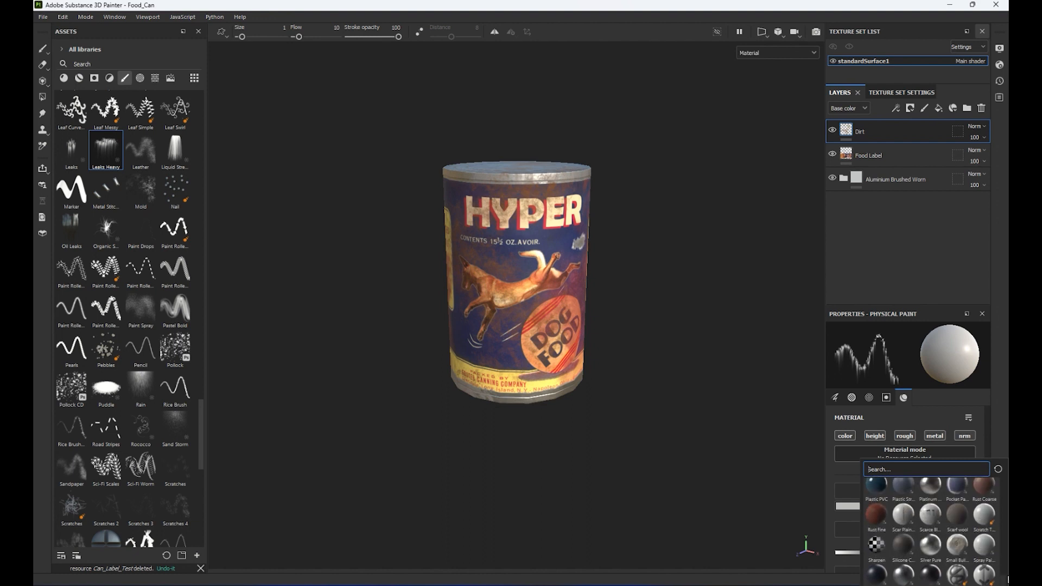
scroll(1007, 580, up, 1)
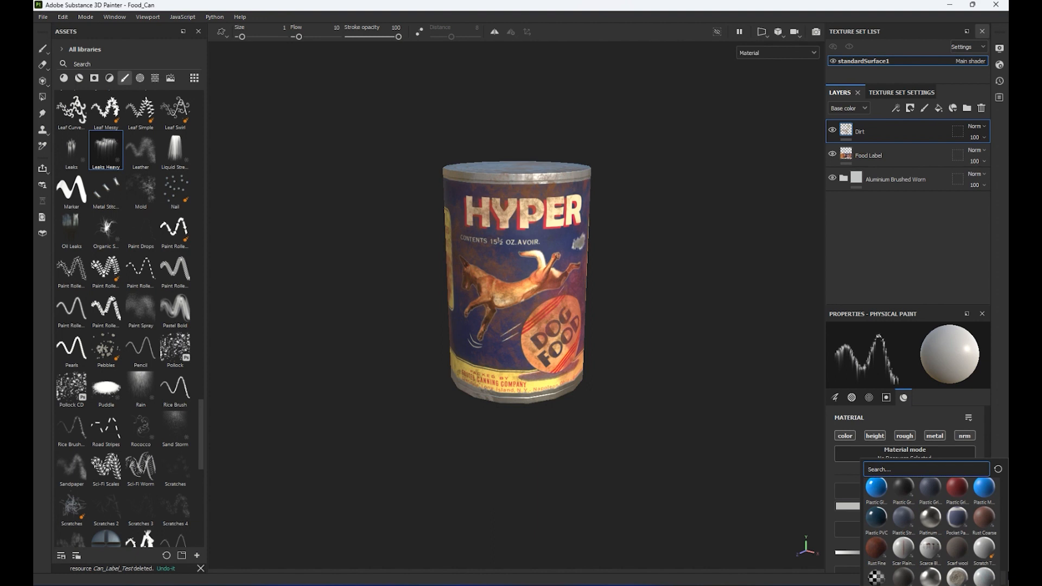
click(985, 519)
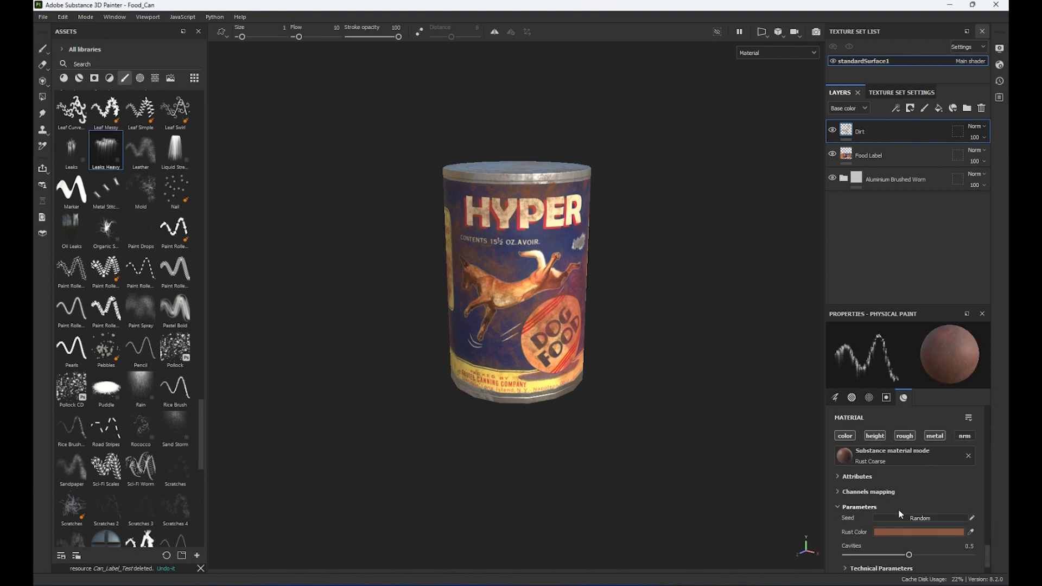
- Look through the material library for an alternative to Rust Coarse and close it without changing the material
click(970, 457)
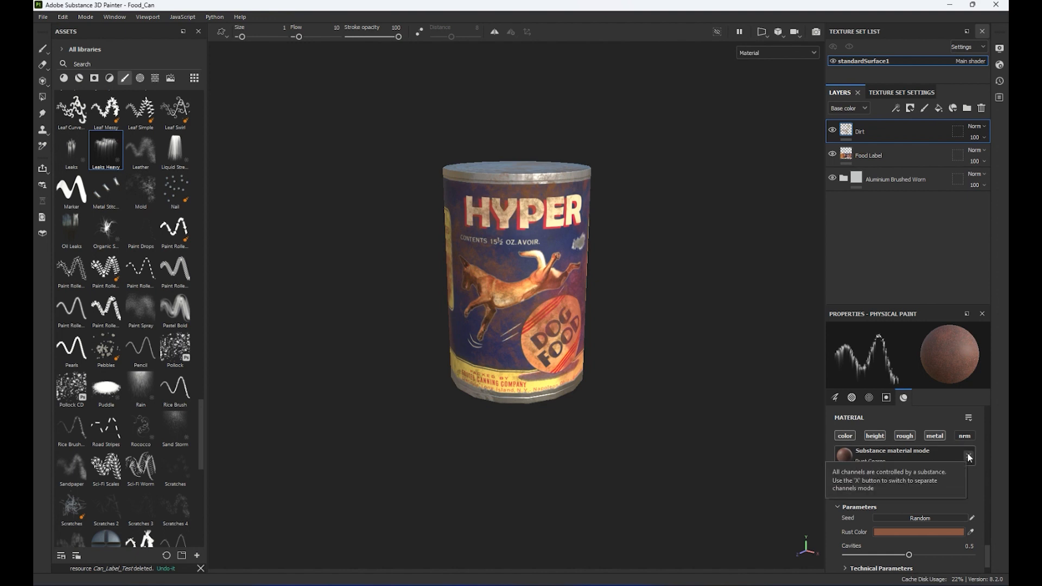
click(844, 457)
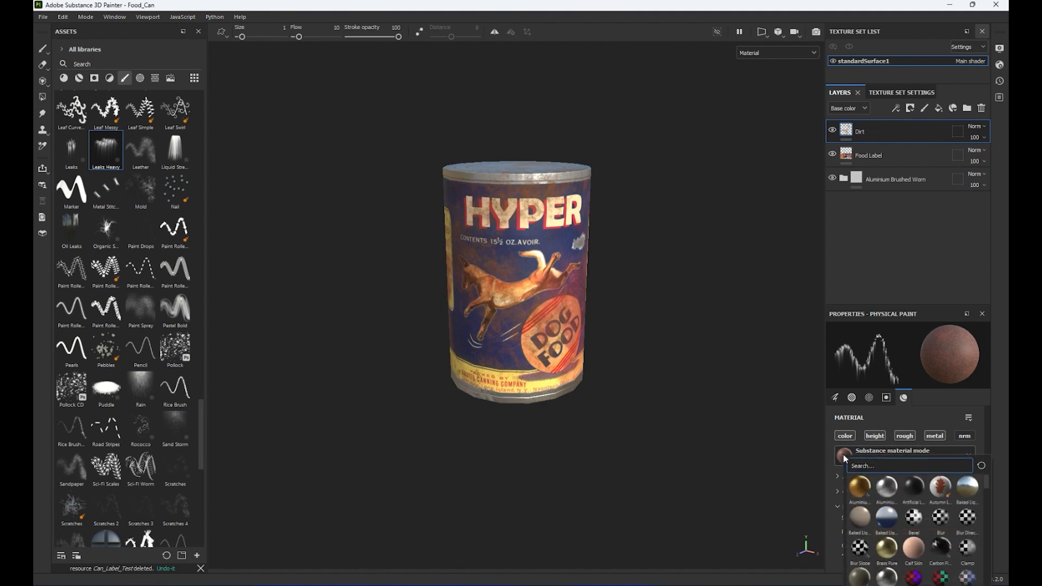
scroll(861, 508, down, 5)
scroll(861, 508, down, 5)
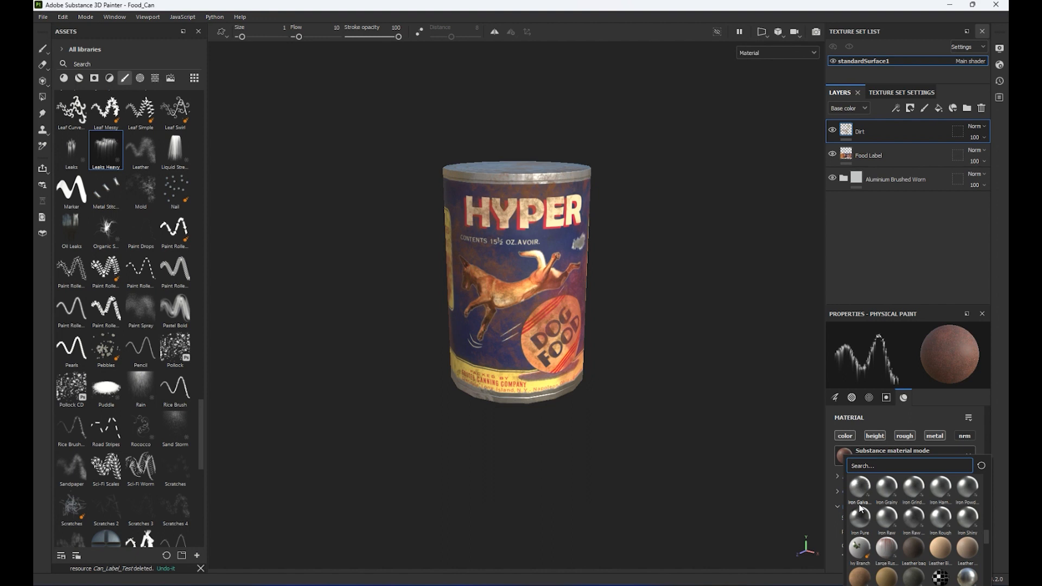
scroll(917, 547, down, 3)
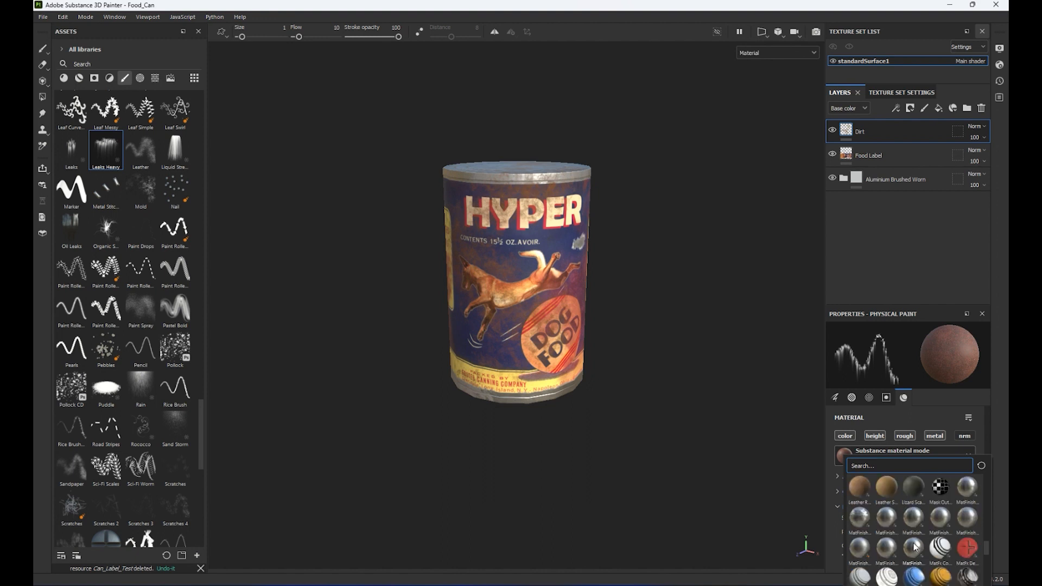
scroll(926, 542, down, 5)
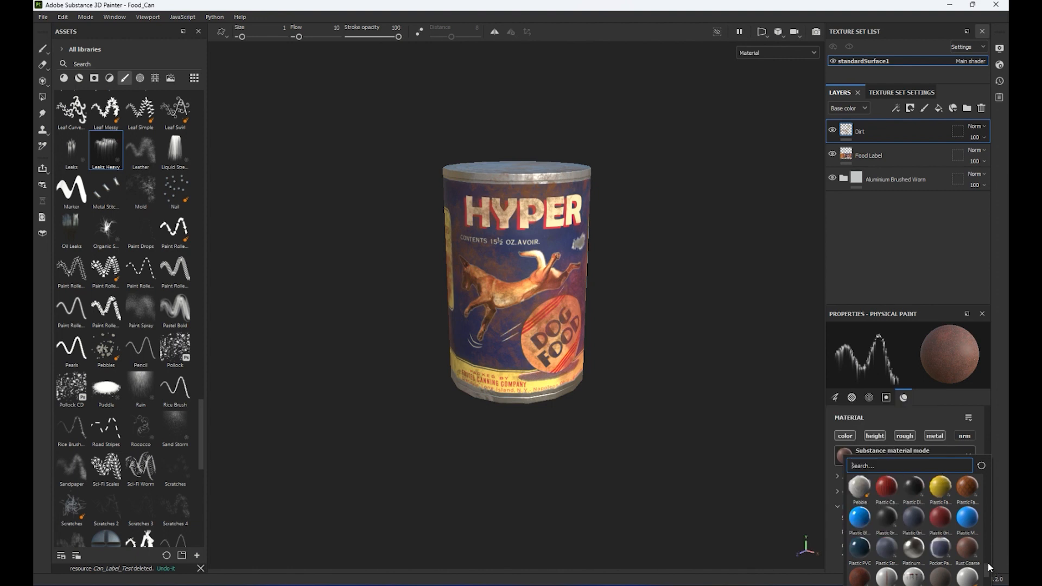
drag(988, 568, 1000, 585)
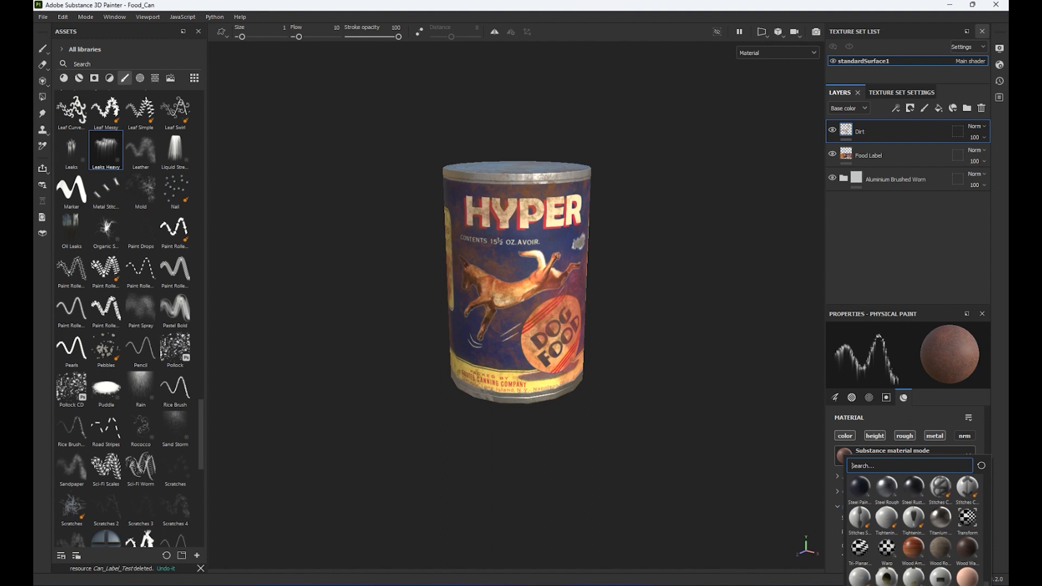
click(1005, 549)
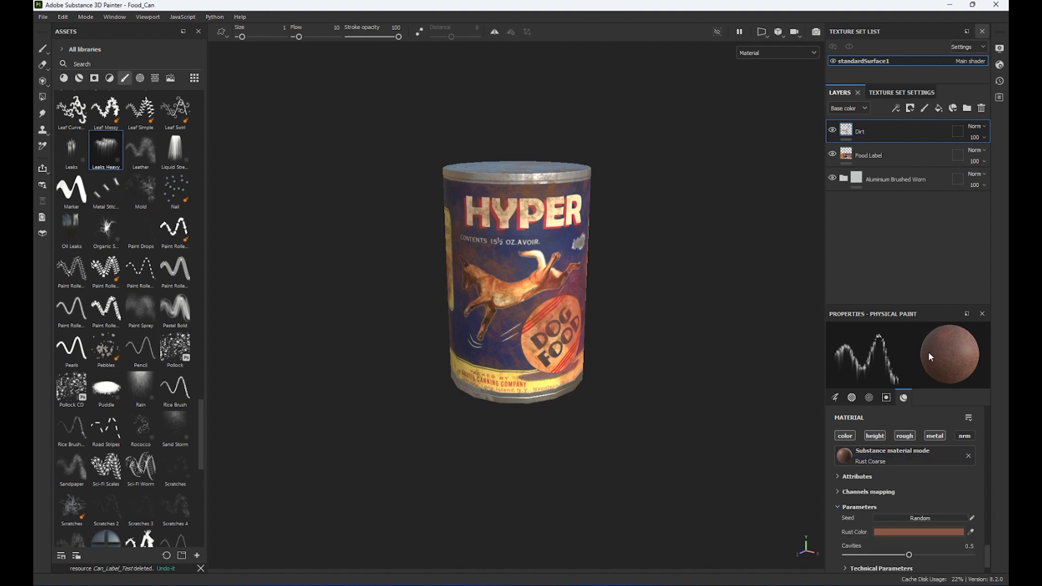
- Change the Rust Coarse material's rust color to a dark green, about 34472E
click(948, 534)
click(887, 497)
drag(866, 486, 807, 503)
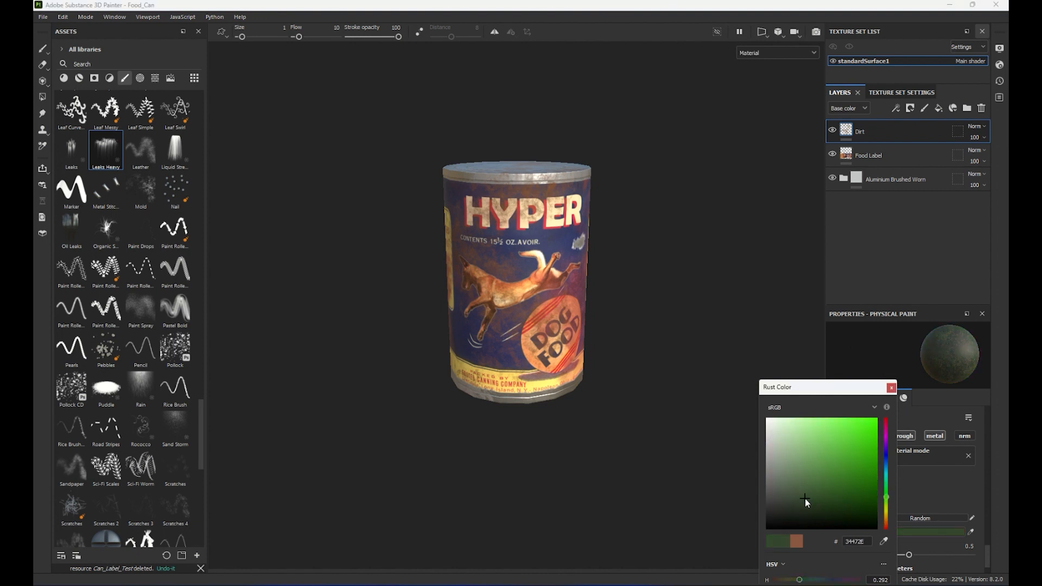
click(891, 388)
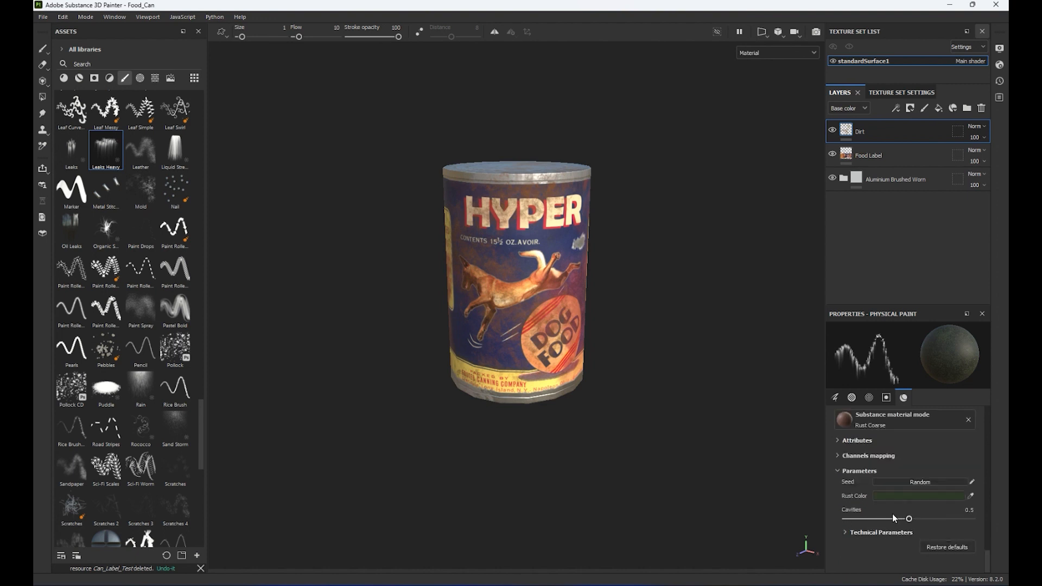
- Set the Rust Coarse material's cavities to 0, normal intensity to 0.17 and height position to 0.44
mouse_move(904, 521)
mouse_down()
mouse_move(872, 524)
mouse_move(946, 525)
mouse_up()
drag(945, 519, 791, 517)
click(836, 440)
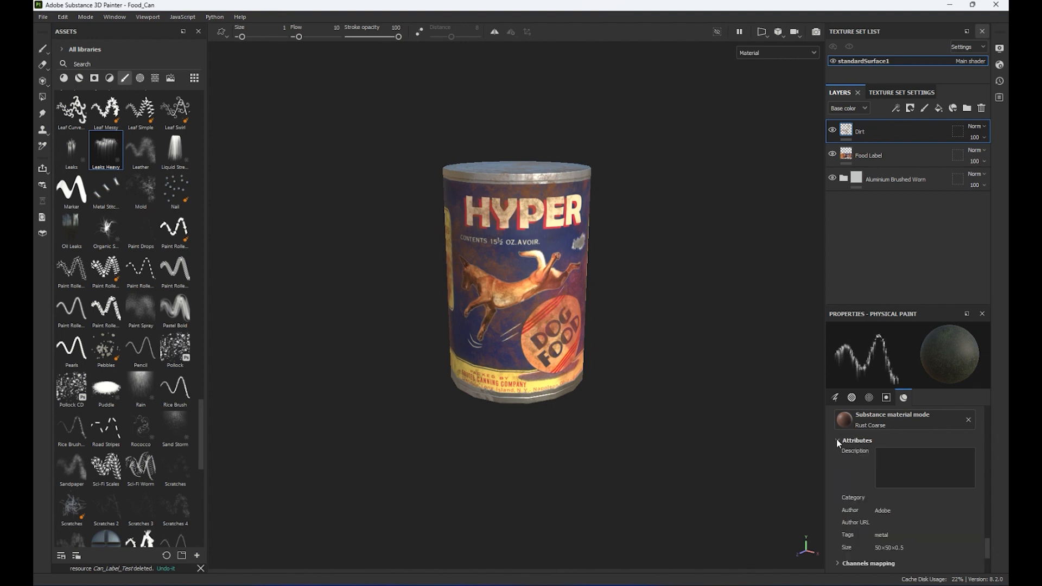
scroll(838, 452, down, 2)
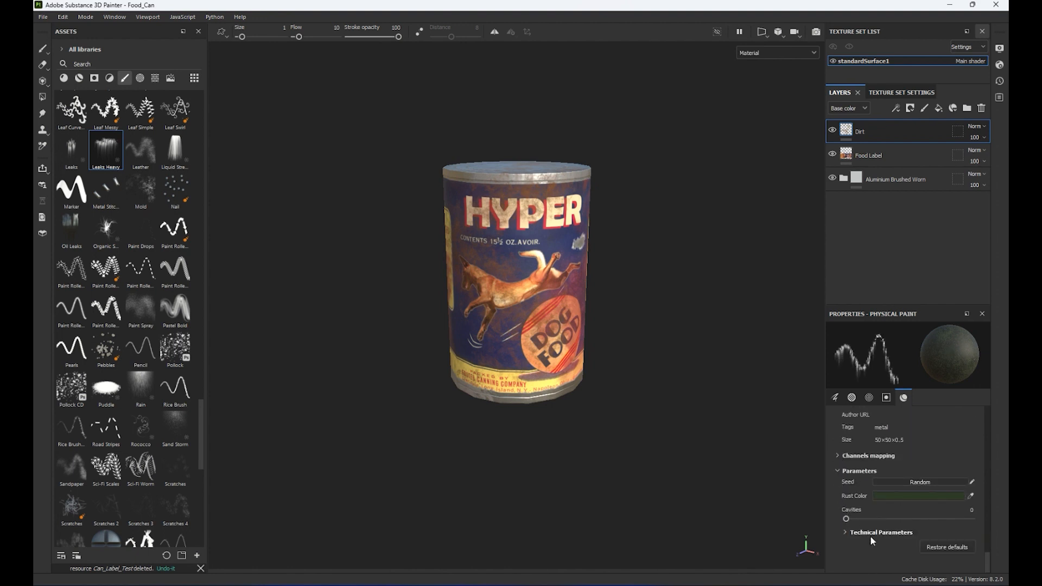
click(845, 533)
scroll(845, 530, down, 2)
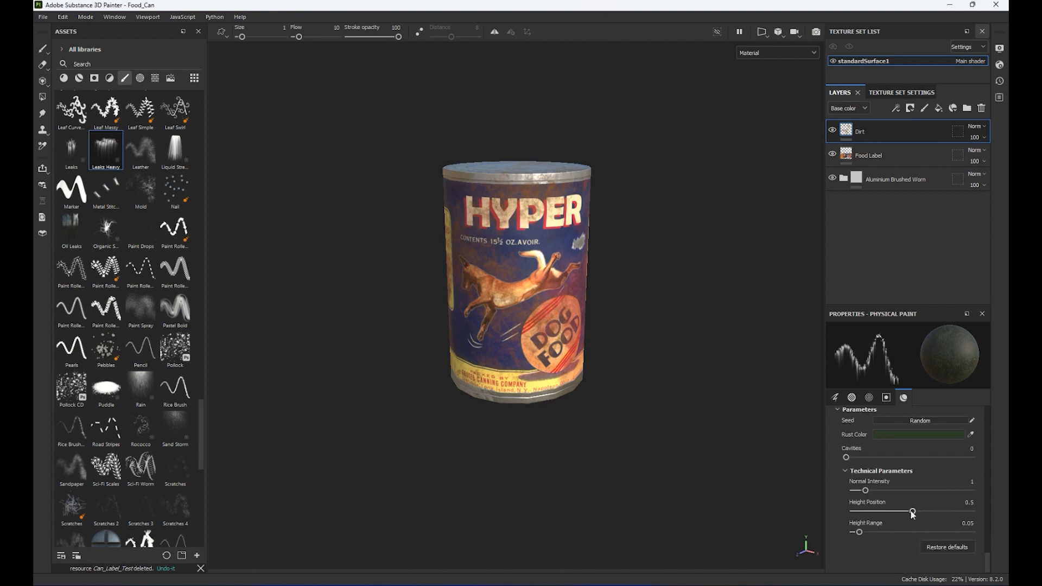
mouse_move(912, 511)
mouse_down()
mouse_move(877, 512)
mouse_move(906, 512)
mouse_move(857, 490)
mouse_up()
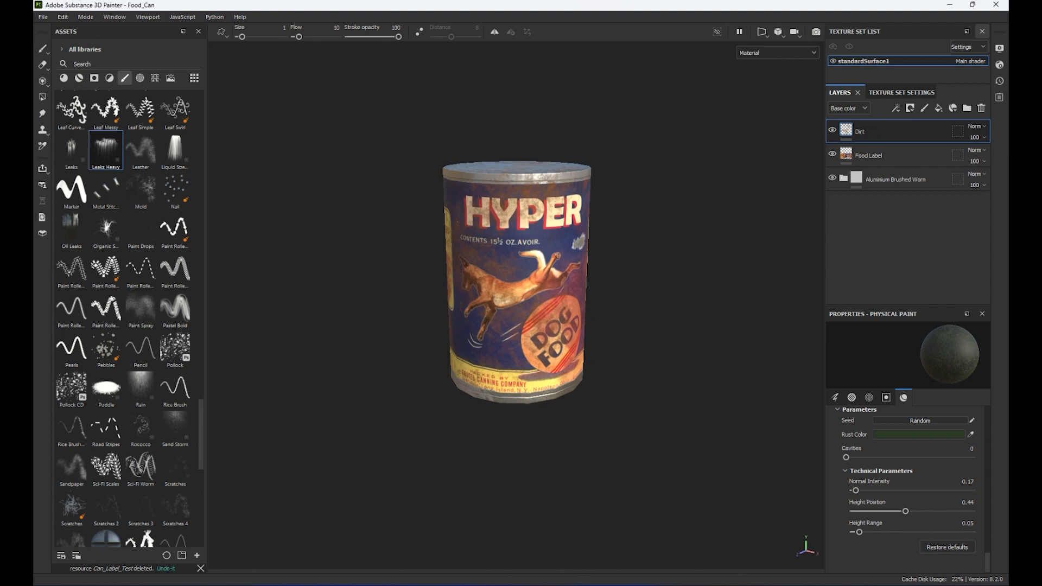
- Paint a Leaks Heavy stroke along the can's upper rim above the HYPER lettering
scroll(687, 323, up, 5)
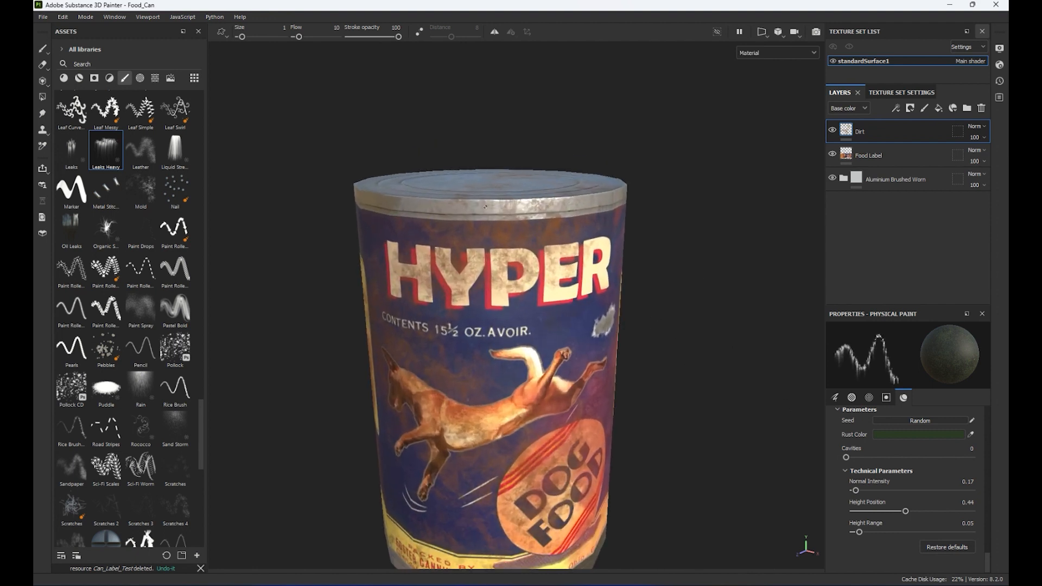
scroll(460, 209, down, 4)
alt+drag(577, 275, 507, 234)
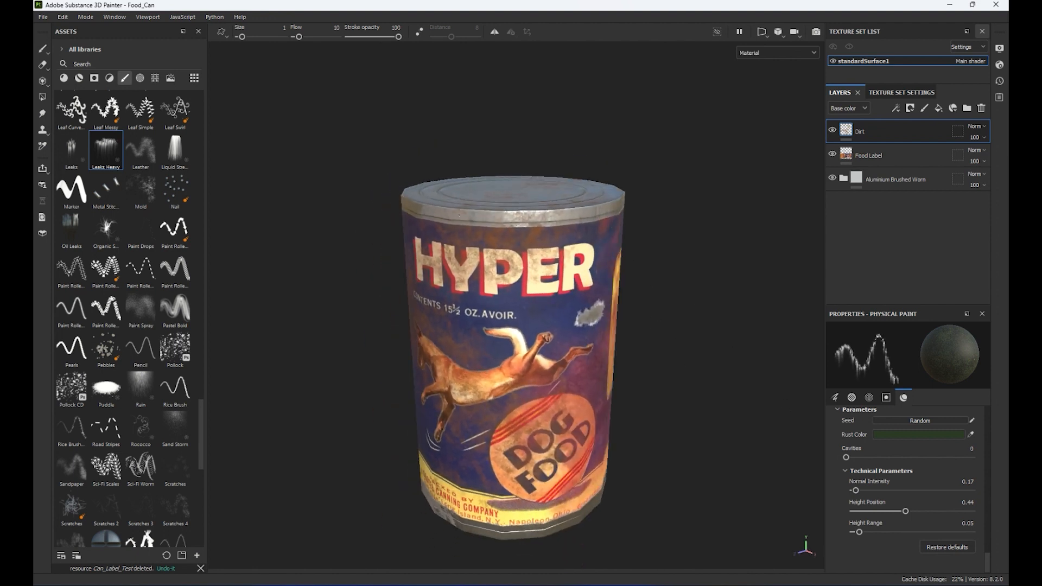
drag(439, 211, 609, 211)
mouse_move(766, 274)
alt+mouse_down()
mouse_move(803, 268)
mouse_move(824, 231)
mouse_move(814, 288)
alt+mouse_up()
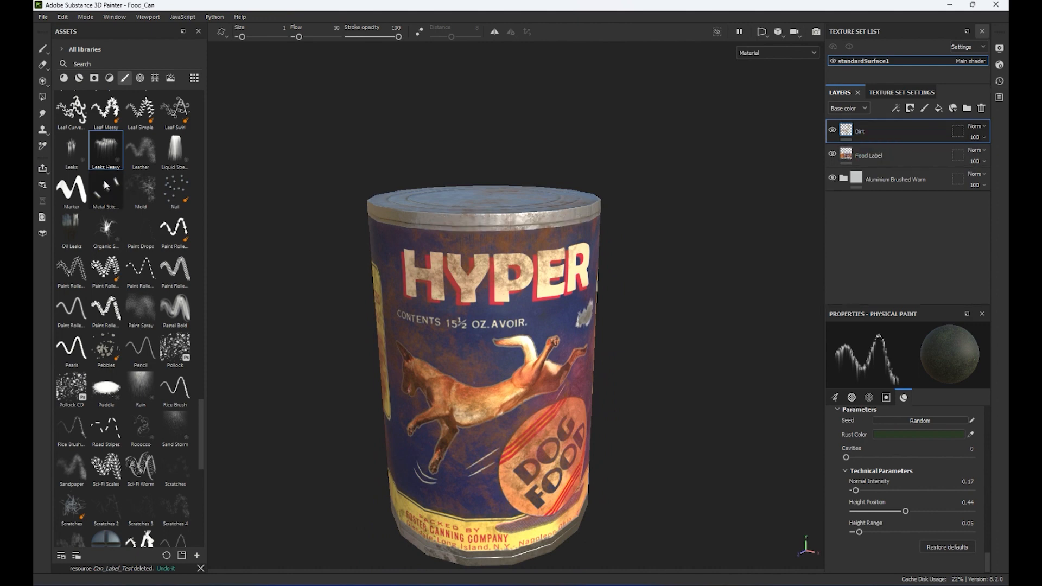
- Switch to the Marker brush and remove the Rust Coarse material from its settings
scroll(126, 210, up, 5)
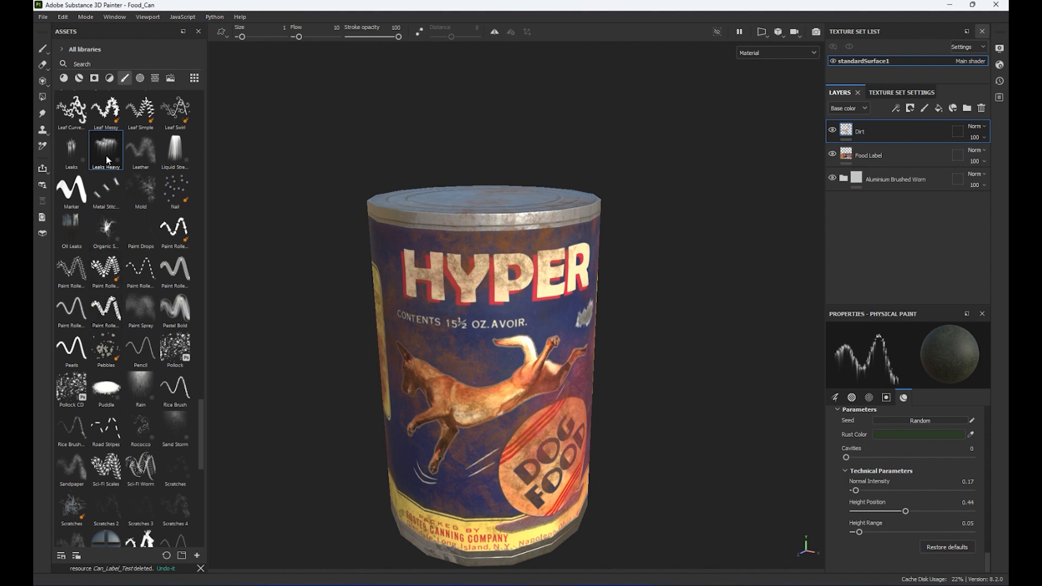
click(66, 188)
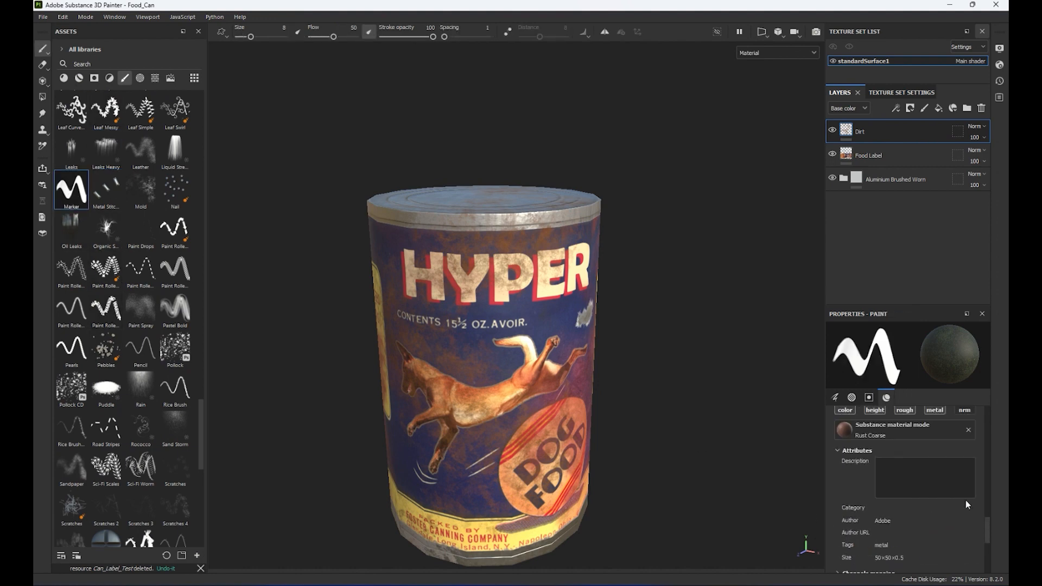
click(969, 430)
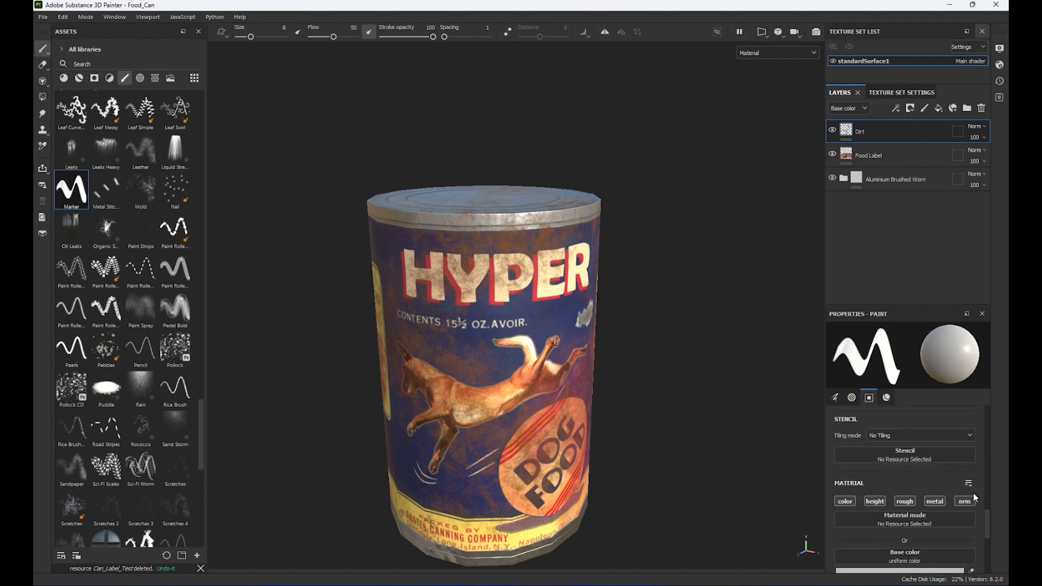
- Draw a looping Marker test stroke across the front of the label and undo it
mouse_move(542, 253)
mouse_down()
mouse_move(478, 374)
mouse_move(407, 435)
mouse_up()
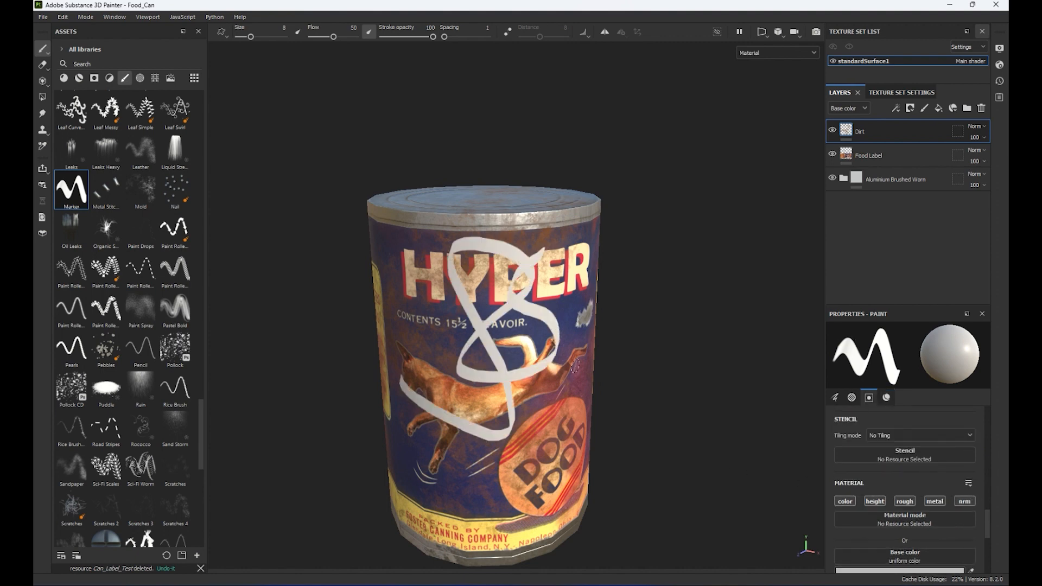
key(ctrl+z)
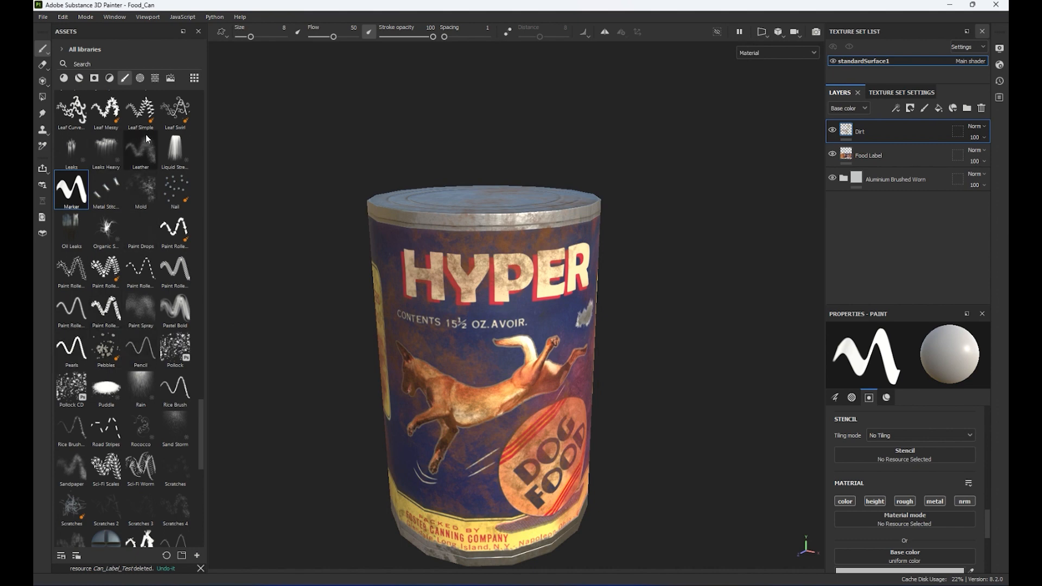
- Switch back to the Leaks Heavy brush and set its base color to a dark green
click(93, 140)
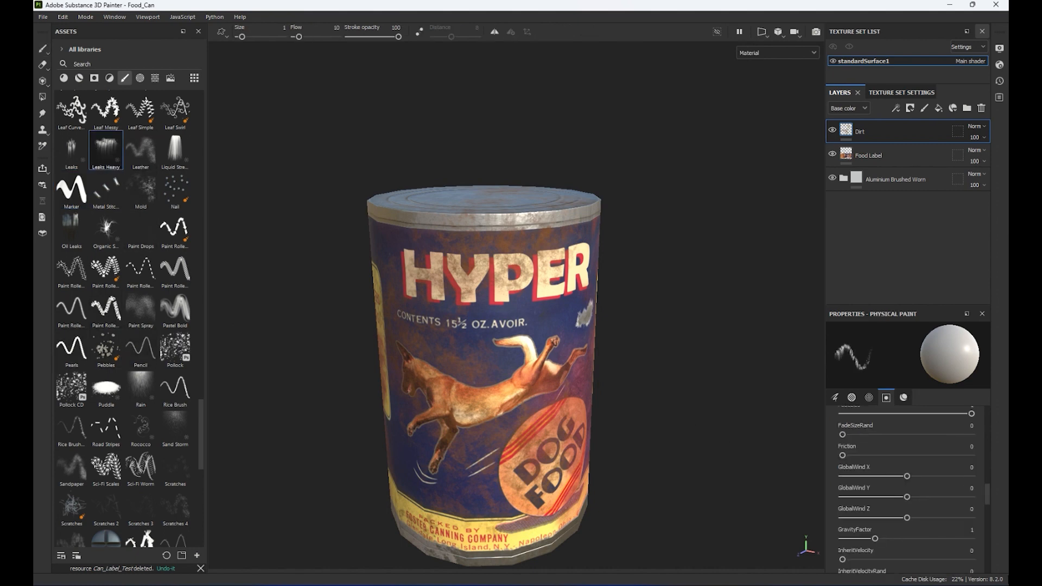
drag(991, 485, 983, 545)
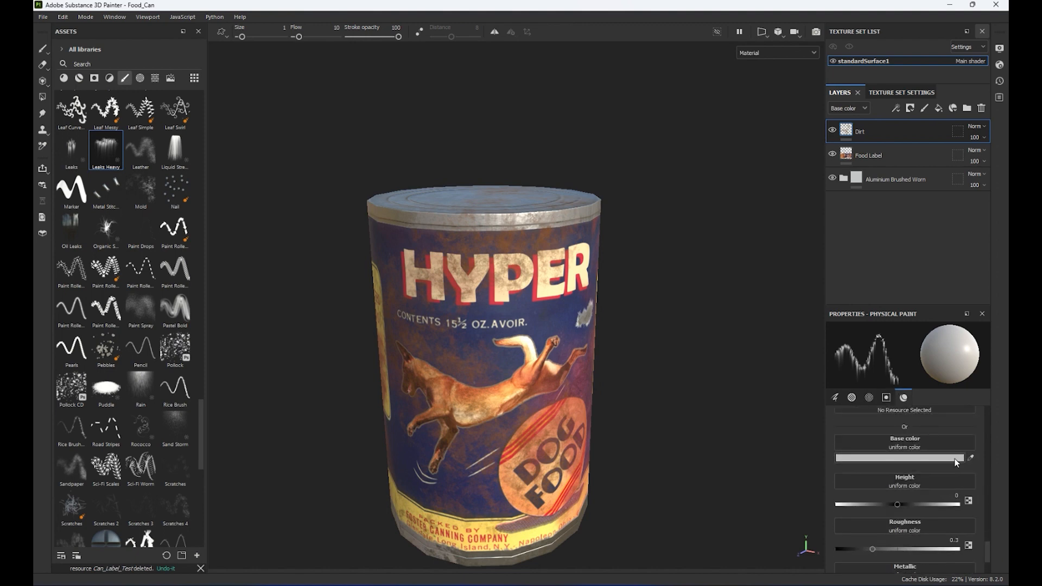
click(901, 458)
click(887, 486)
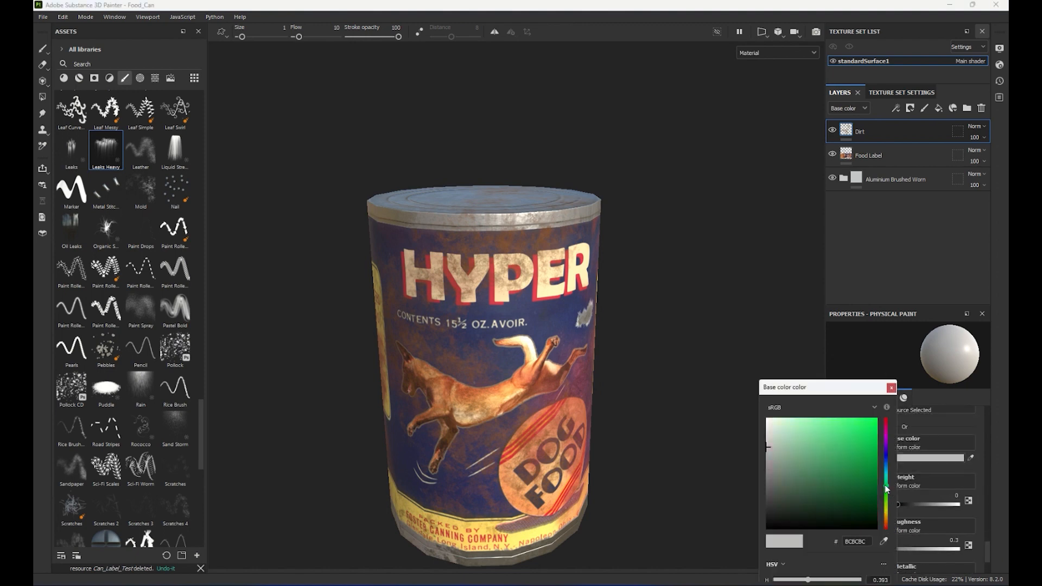
drag(857, 478, 799, 496)
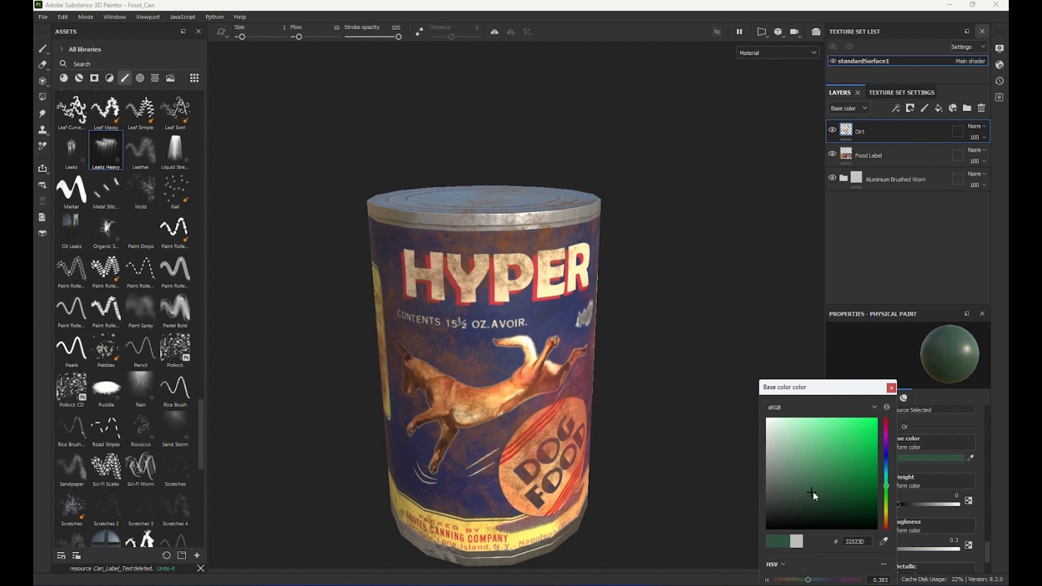
click(891, 387)
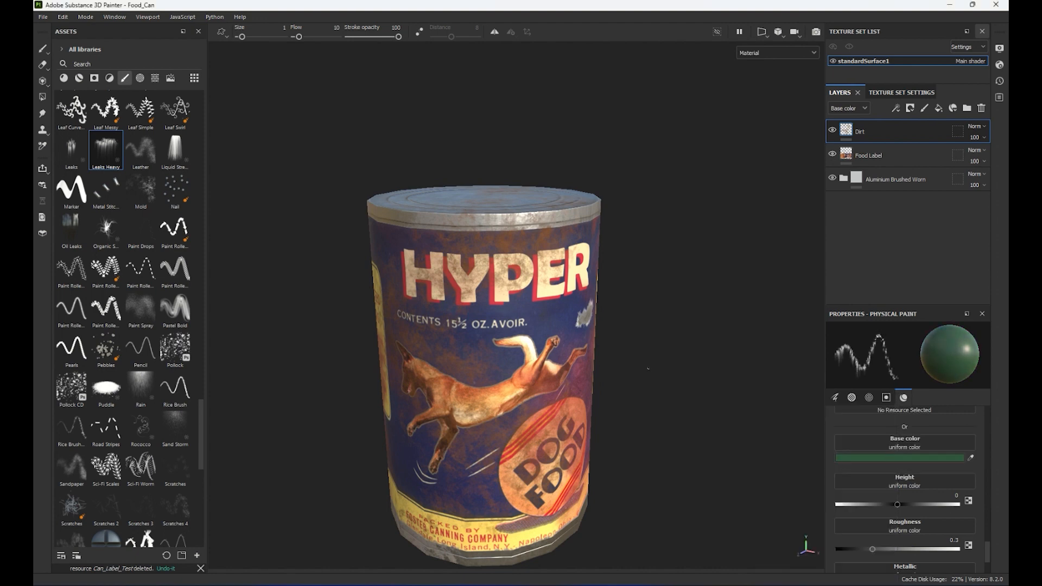
- Paint green leaks just below the upper rim around the can, across the front, Ingredients and Directions sides
drag(479, 225, 624, 221)
mouse_move(725, 307)
alt+mouse_down()
mouse_move(593, 296)
mouse_move(461, 307)
alt+mouse_up()
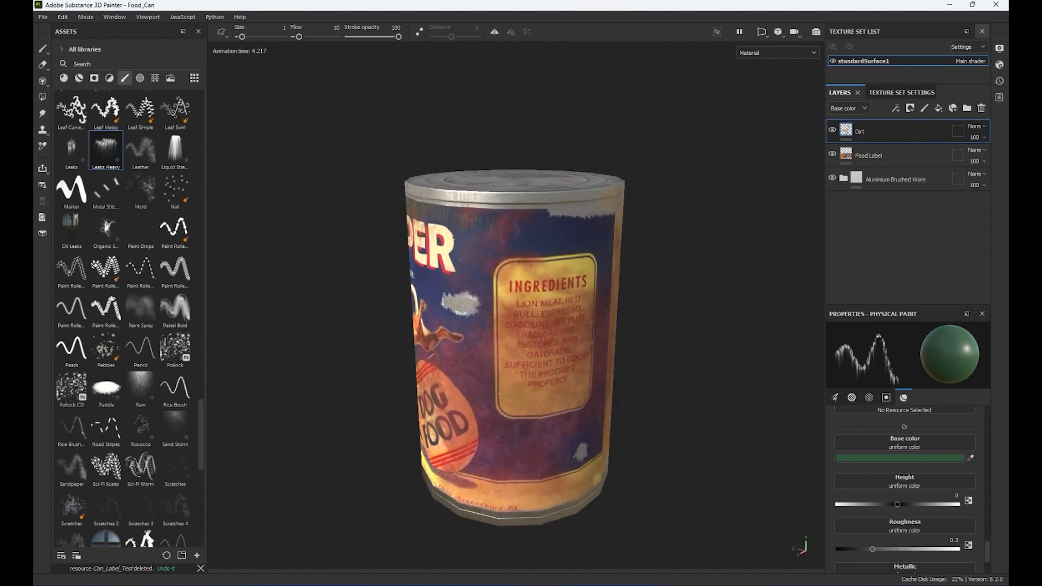
drag(480, 209, 623, 211)
alt+drag(749, 273, 395, 297)
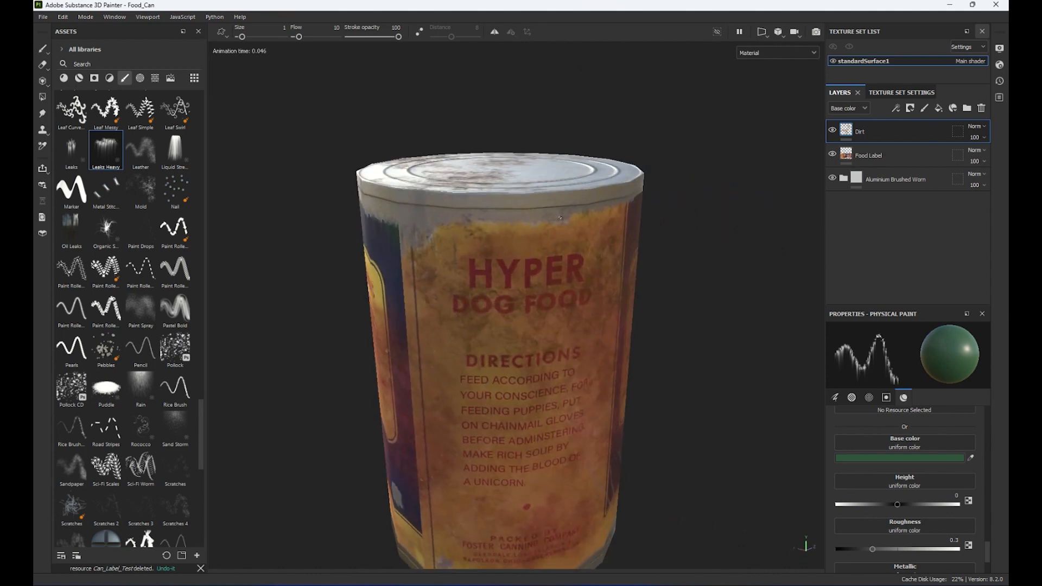
drag(561, 218, 462, 223)
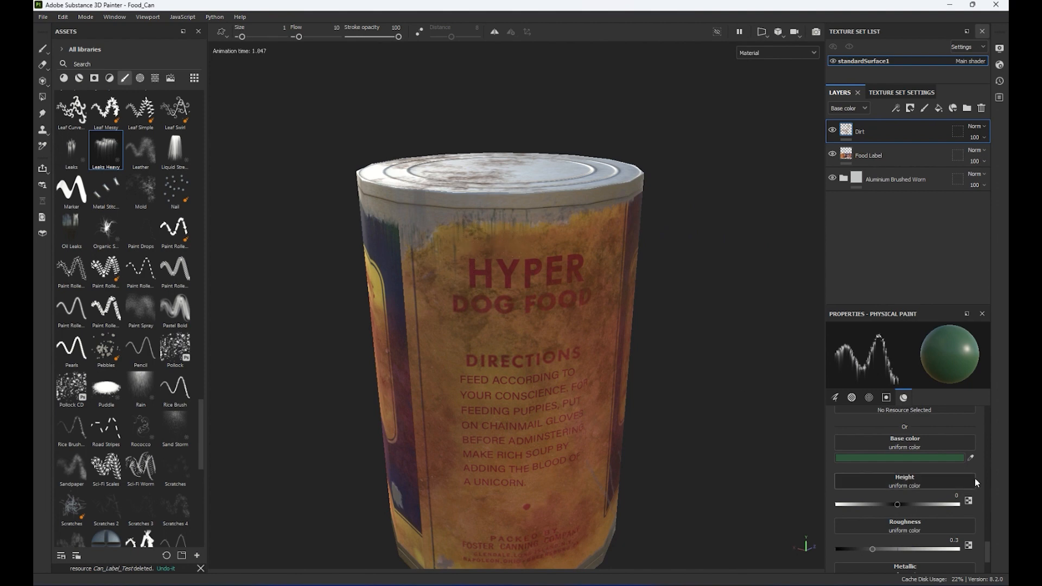
- Set the Leaks Heavy brush's ParticleLife to 3
drag(988, 550, 1002, 508)
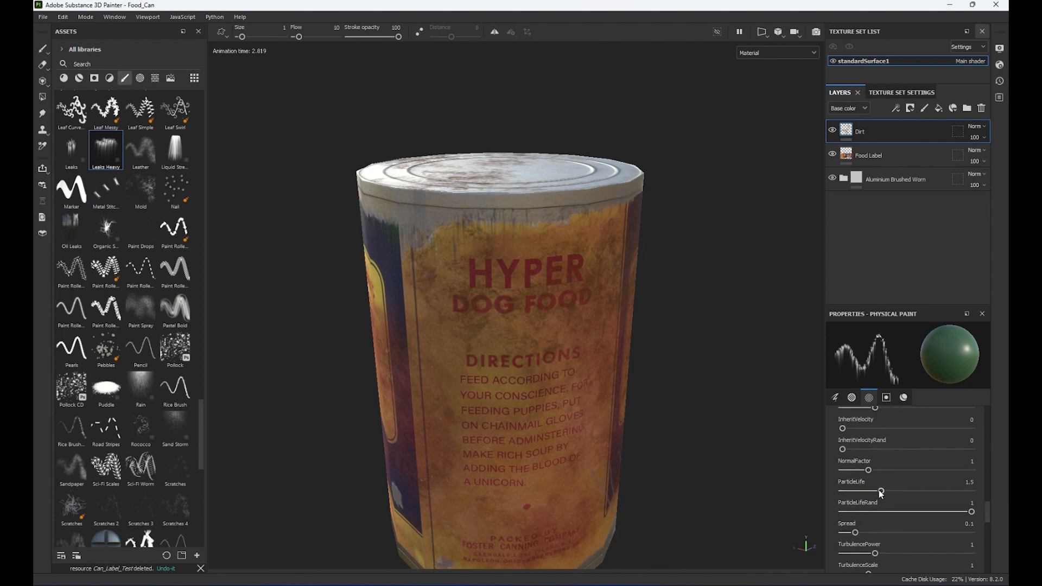
double_click(972, 481)
text(3)
key(Return)
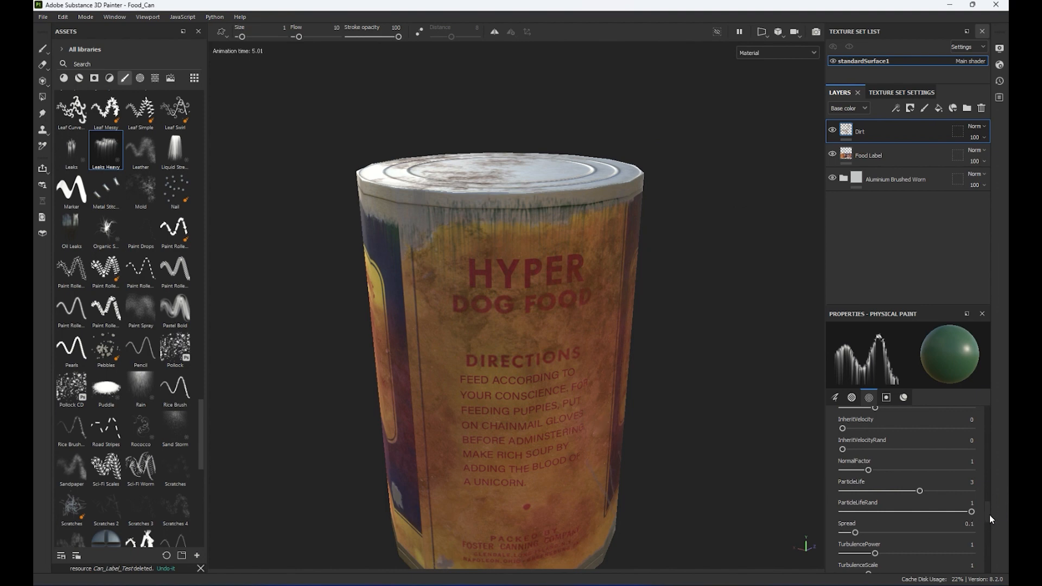
- Paint a green leak stroke just below the upper rim, above the Guaranteed Analysis side of the label
drag(989, 514, 994, 421)
alt+drag(709, 403, 565, 363)
alt+right_drag(565, 364, 508, 309)
drag(506, 292, 619, 273)
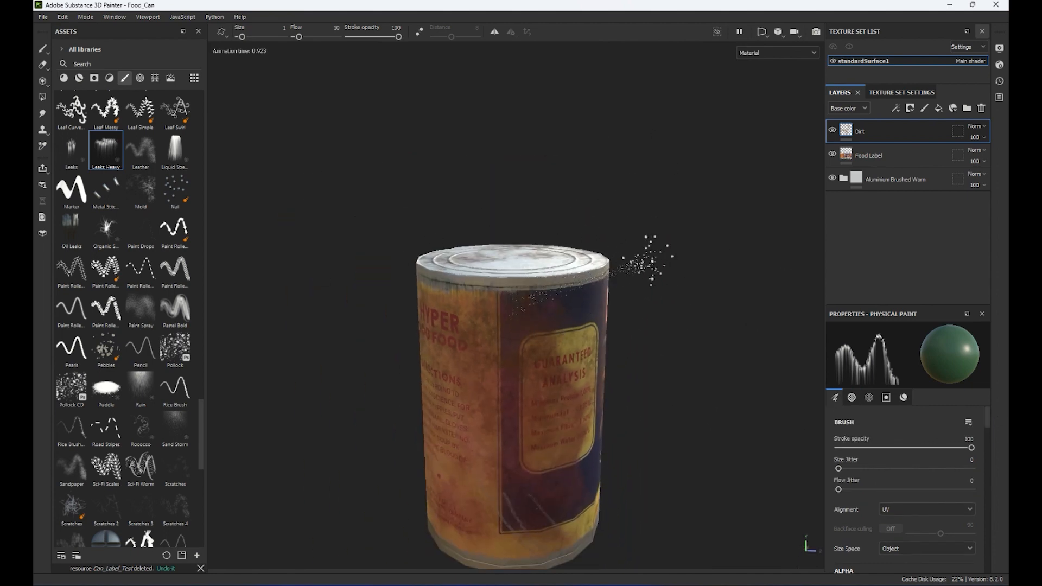
- Browse the brush library and examine the painted dirt and green leaks around the front of the can
mouse_move(200, 424)
mouse_down()
mouse_move(252, 200)
mouse_move(243, 161)
mouse_move(229, 227)
mouse_up()
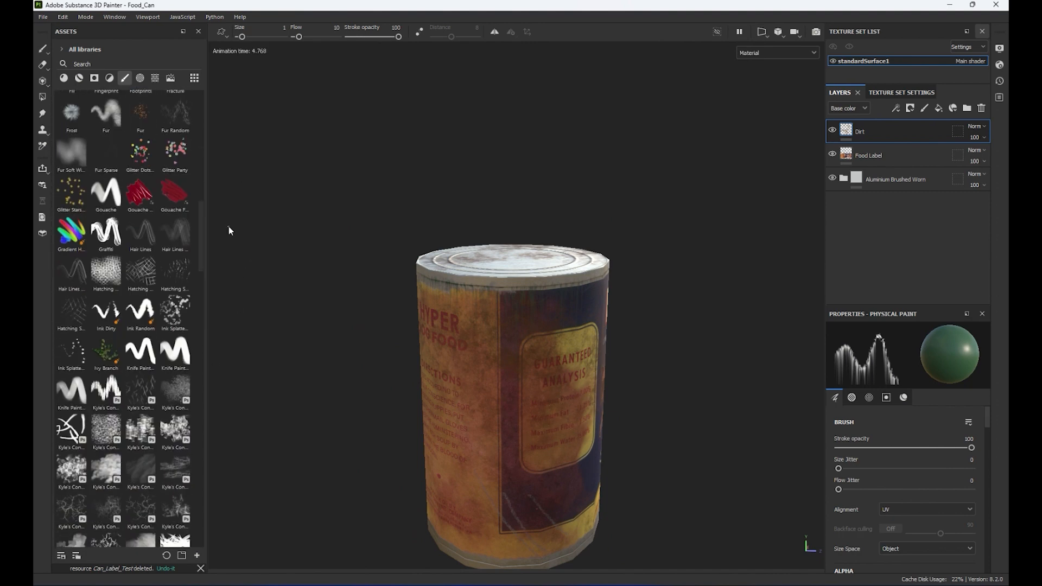
alt+right_drag(386, 201, 427, 239)
mouse_move(428, 239)
alt+mouse_down()
mouse_move(434, 315)
mouse_move(375, 310)
mouse_move(692, 395)
mouse_move(630, 416)
mouse_move(659, 417)
alt+mouse_up()
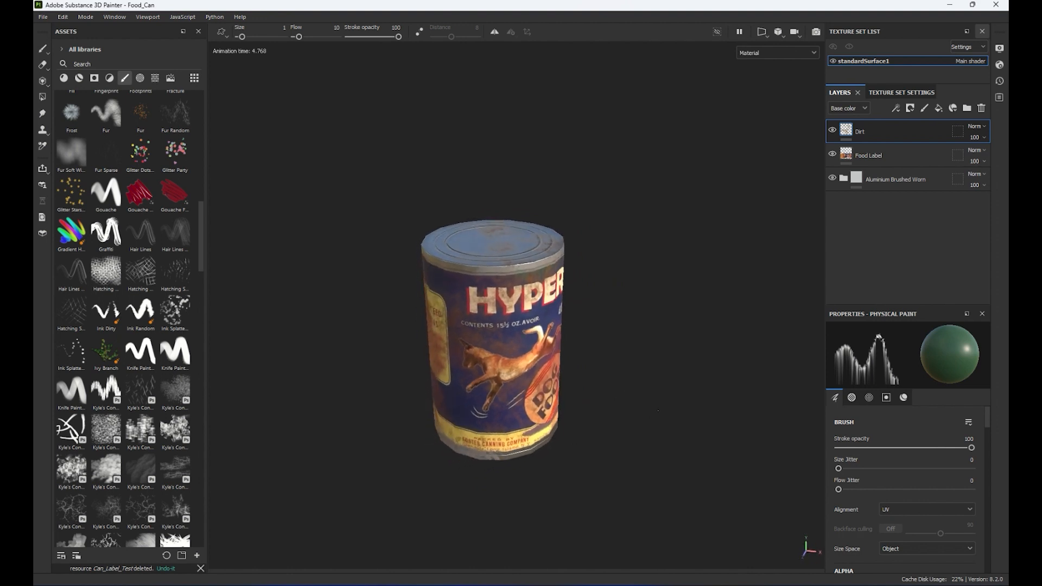
alt+right_drag(659, 417, 696, 498)
alt+middle_drag(697, 498, 626, 470)
alt+right_drag(625, 470, 685, 540)
alt+middle_drag(685, 541, 719, 521)
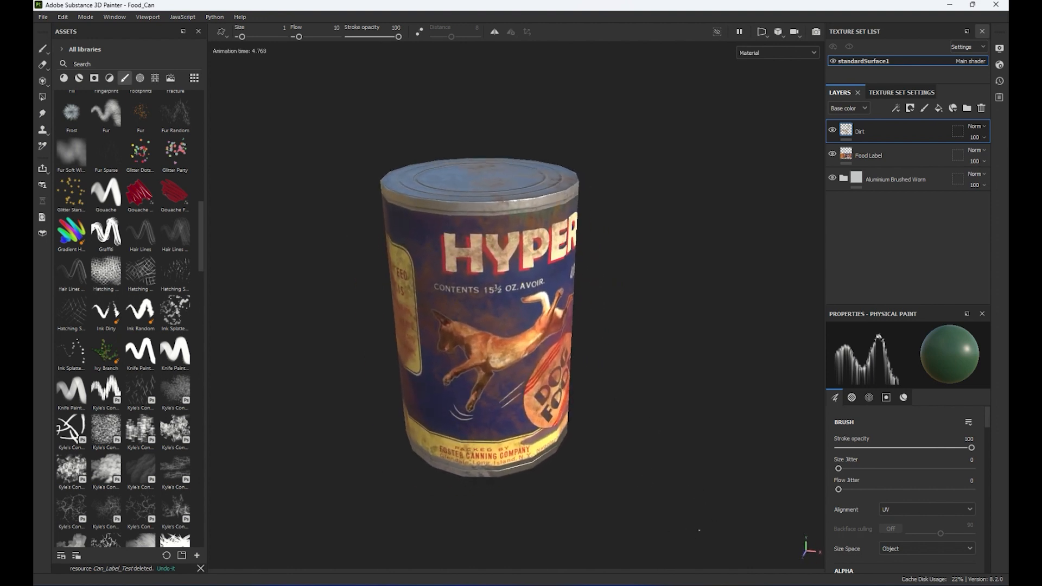
alt+right_drag(641, 449, 559, 268)
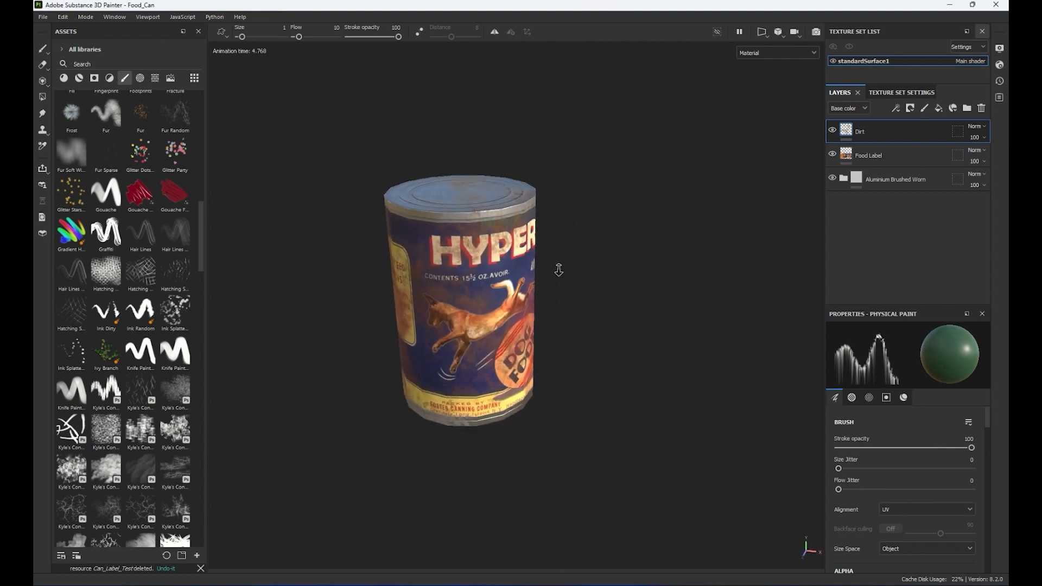
mouse_move(558, 268)
alt+mouse_down()
mouse_move(386, 271)
mouse_move(266, 248)
mouse_move(487, 247)
mouse_move(505, 272)
alt+mouse_up()
alt+right_drag(505, 271, 559, 347)
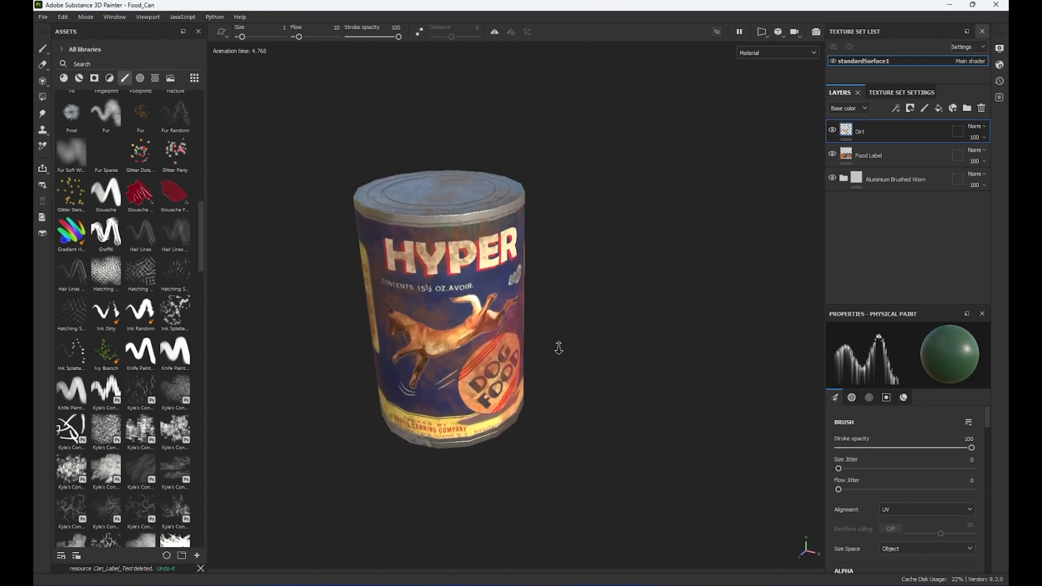
alt+middle_drag(559, 353, 621, 378)
alt+right_drag(620, 378, 653, 392)
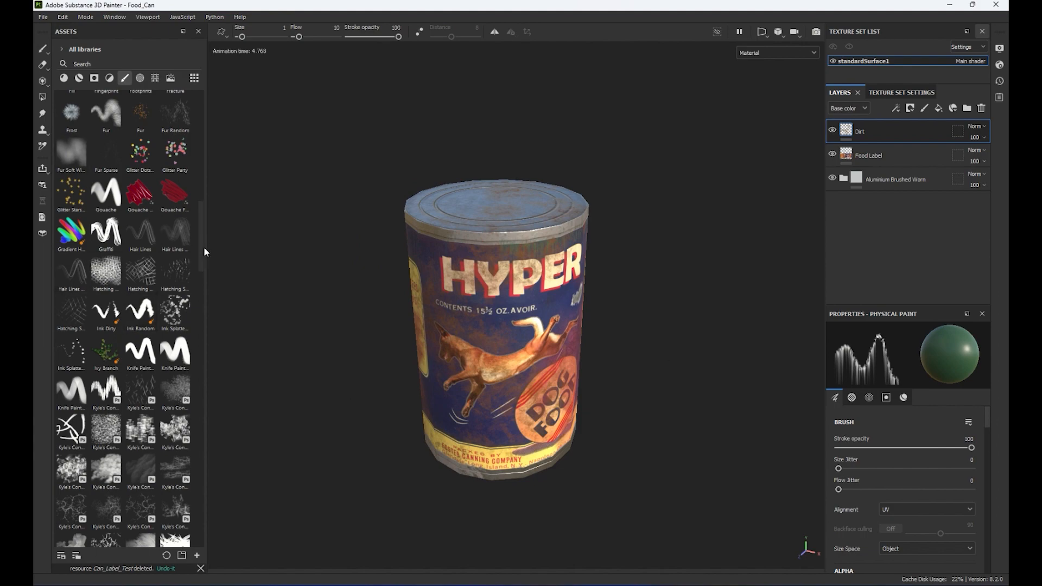
mouse_move(201, 249)
mouse_down()
mouse_move(180, 417)
mouse_move(217, 107)
mouse_up()
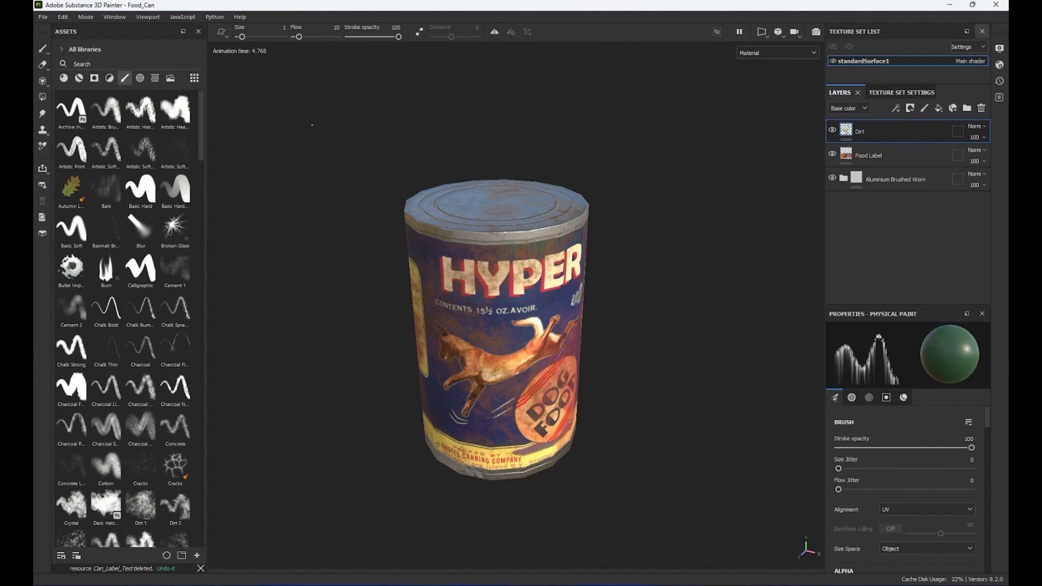
- Toggle the Dirt layer's visibility to compare the can with and without the painted dirt, leaving the layer visible
click(833, 131)
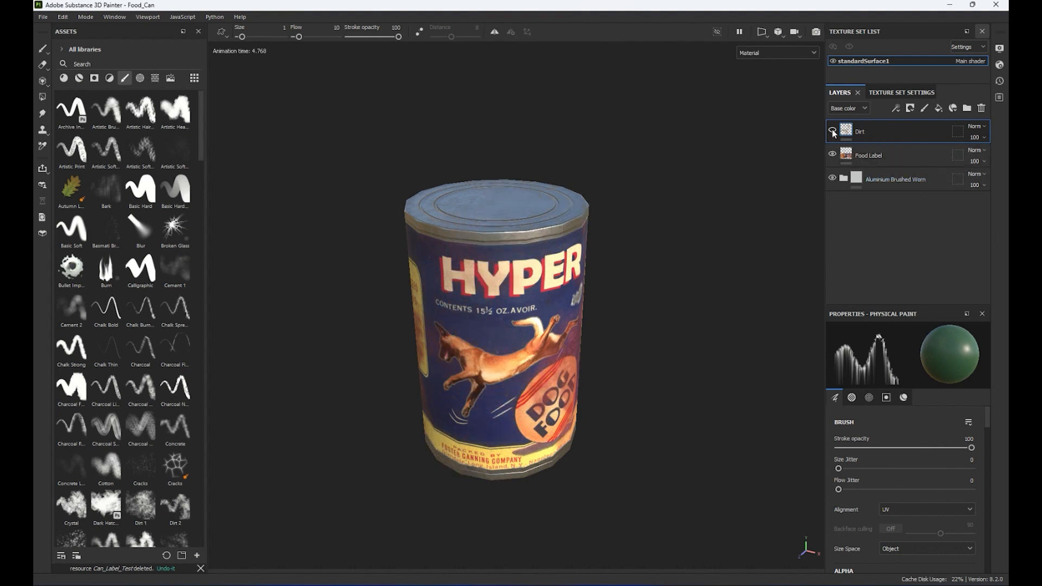
click(833, 132)
click(833, 132)
mouse_move(694, 233)
alt+mouse_down()
mouse_move(677, 275)
mouse_move(700, 269)
mouse_move(714, 81)
mouse_move(694, 97)
mouse_move(697, 234)
alt+mouse_up()
alt+right_drag(697, 235, 592, 231)
alt+drag(592, 230, 618, 223)
alt+right_drag(619, 223, 759, 407)
alt+middle_drag(758, 407, 797, 390)
click(832, 129)
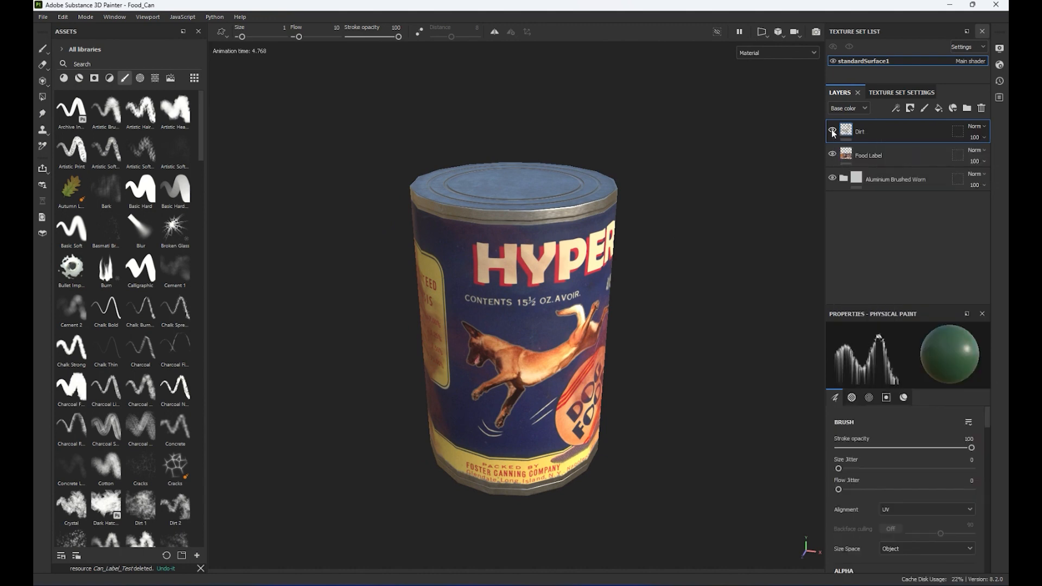
alt+drag(641, 391, 670, 300)
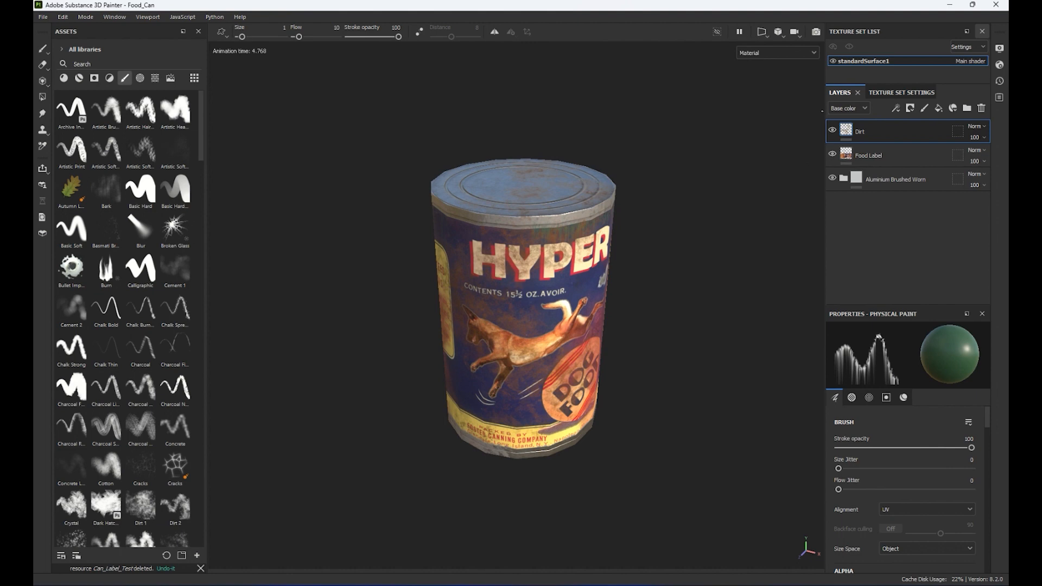
- Review the contents of the Aluminium Brushed Worn folder and the Food Label layer's material maps, then reselect the Dirt layer
click(843, 178)
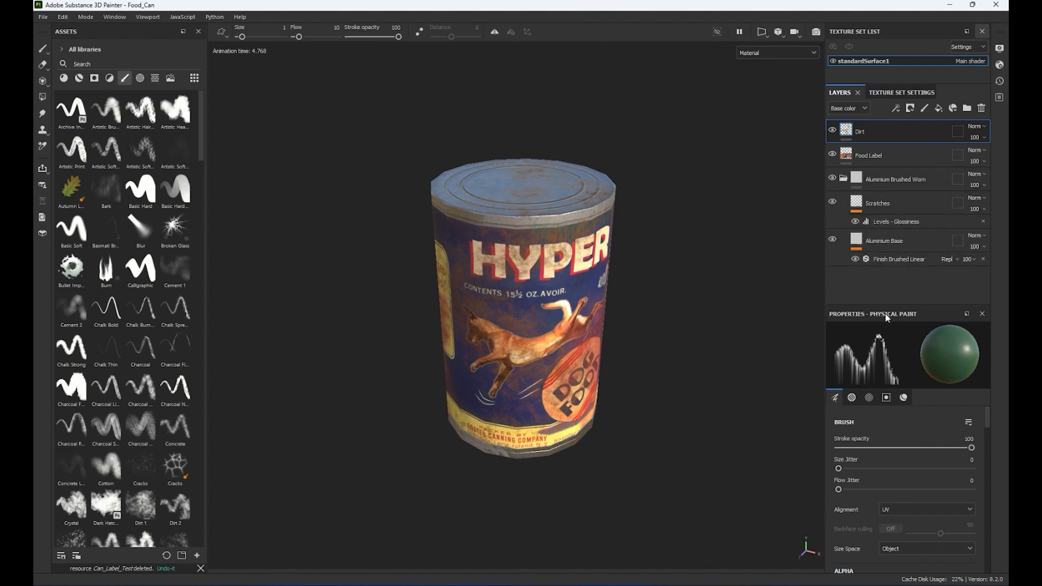
click(843, 178)
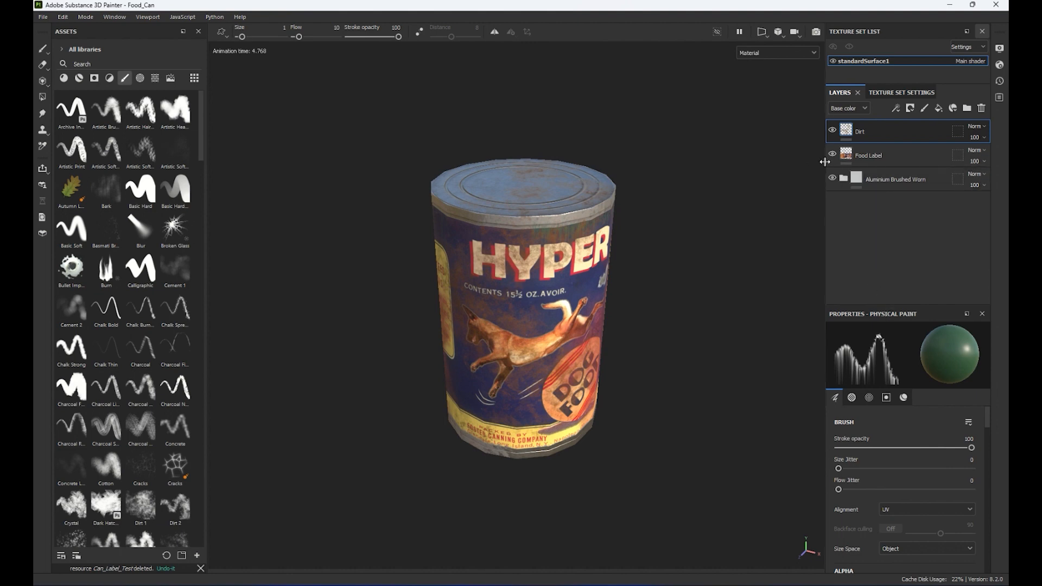
click(890, 155)
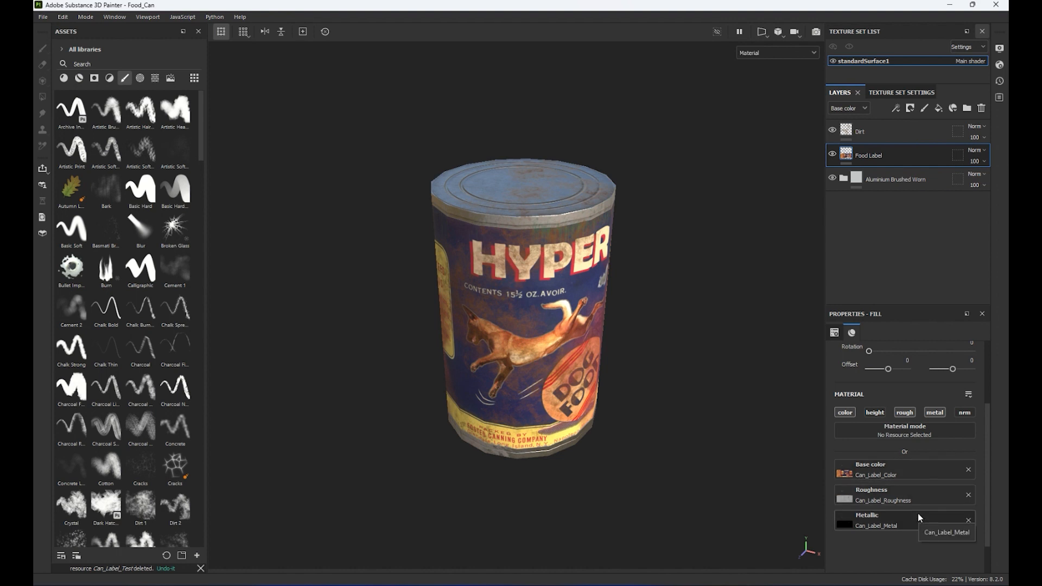
click(912, 139)
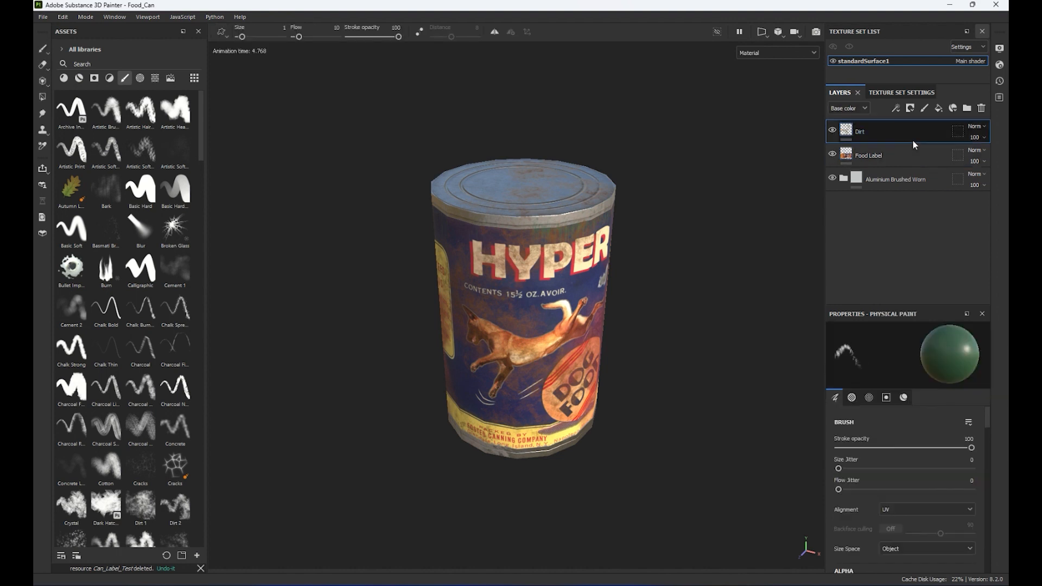
alt+drag(380, 193, 442, 139)
mouse_move(473, 234)
alt+mouse_down()
mouse_move(515, 293)
mouse_move(458, 318)
alt+mouse_up()
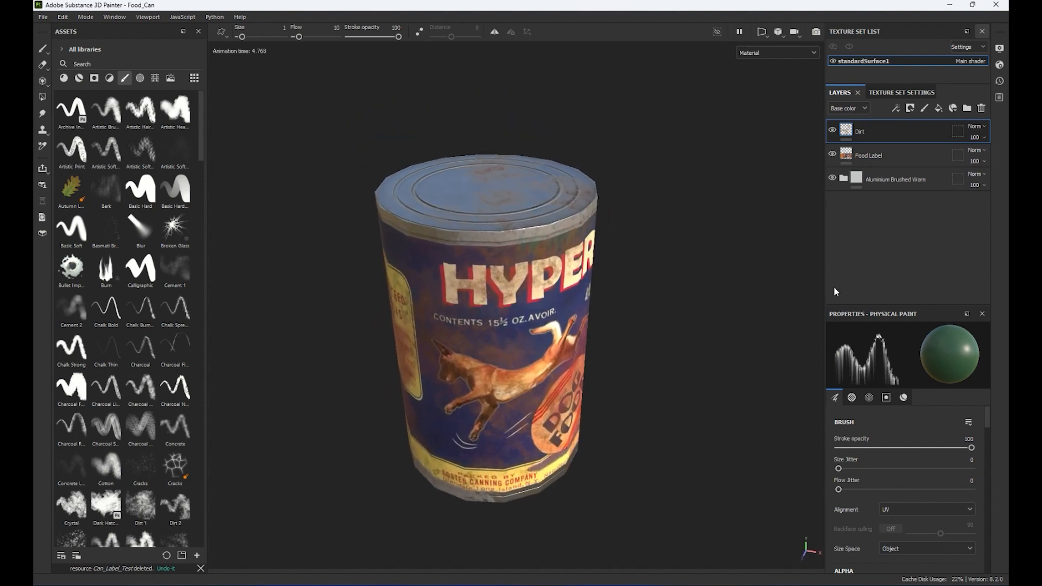